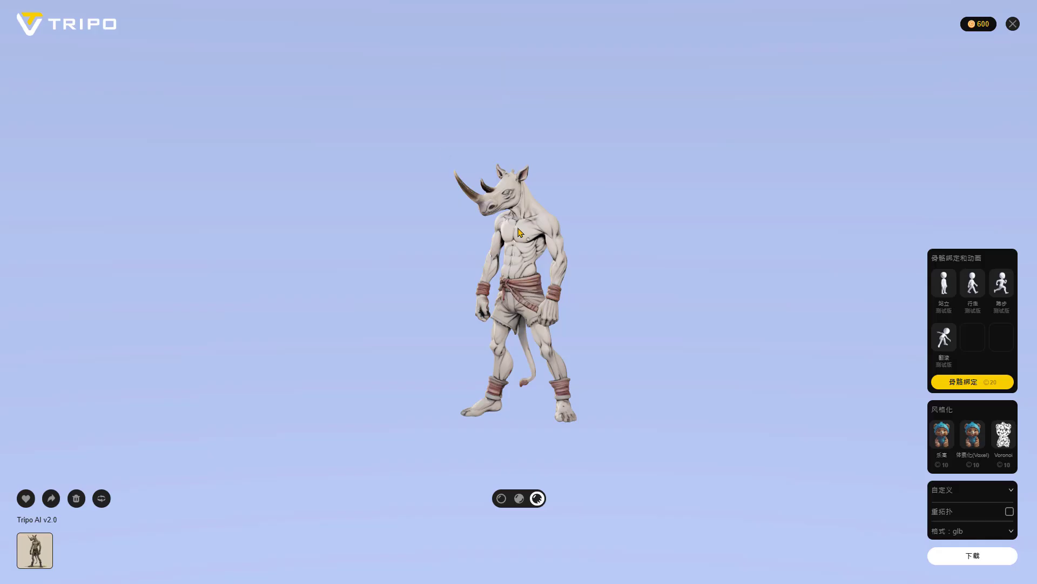
{"action": "left_click_drag", "start_coordinate": [625, 283], "coordinate": [610, 334]}
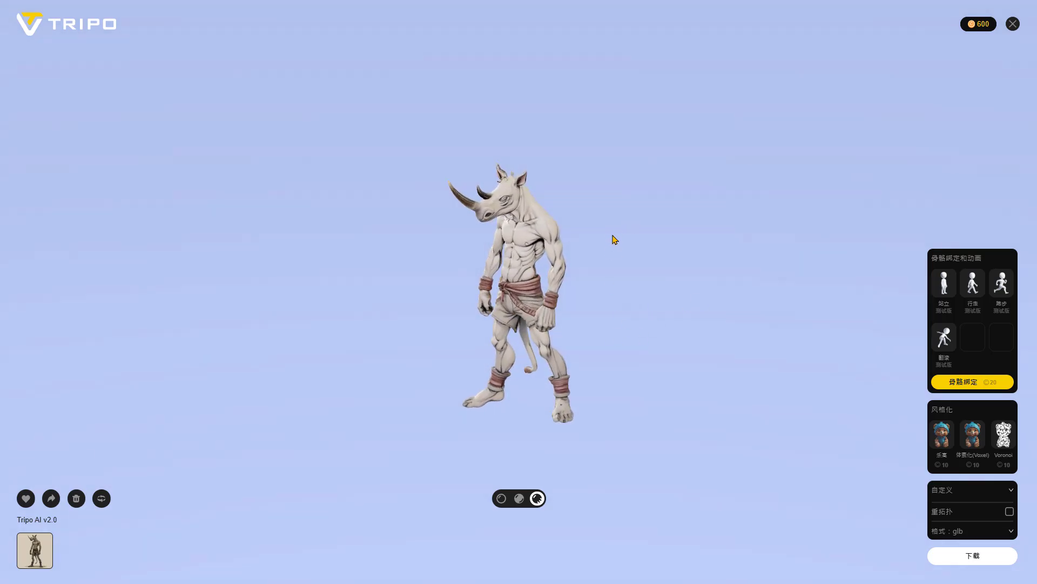
{"action": "left_click_drag", "start_coordinate": [617, 268], "coordinate": [658, 227]}
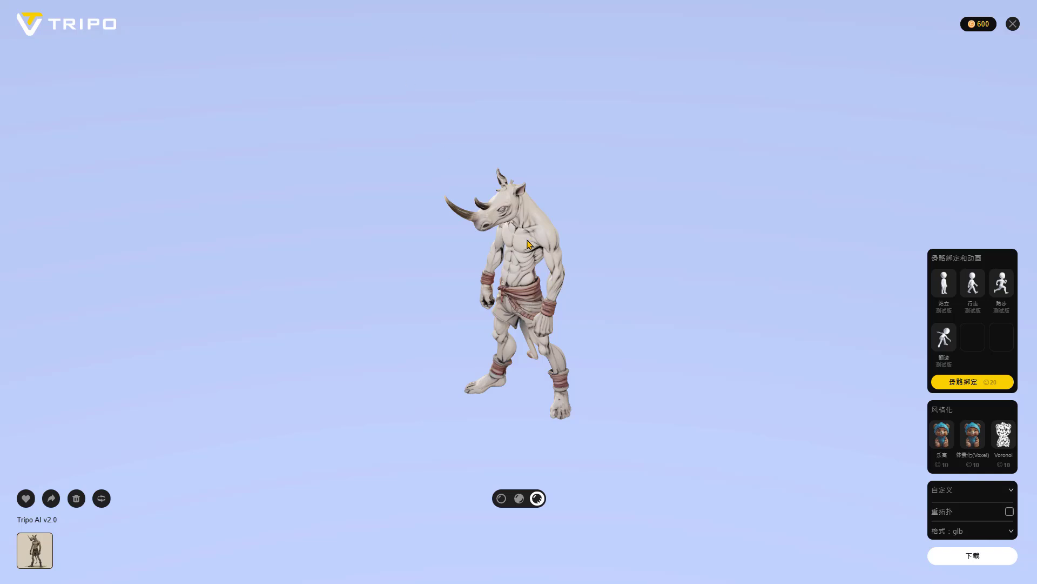
{"action": "left_click_drag", "start_coordinate": [607, 289], "coordinate": [620, 223]}
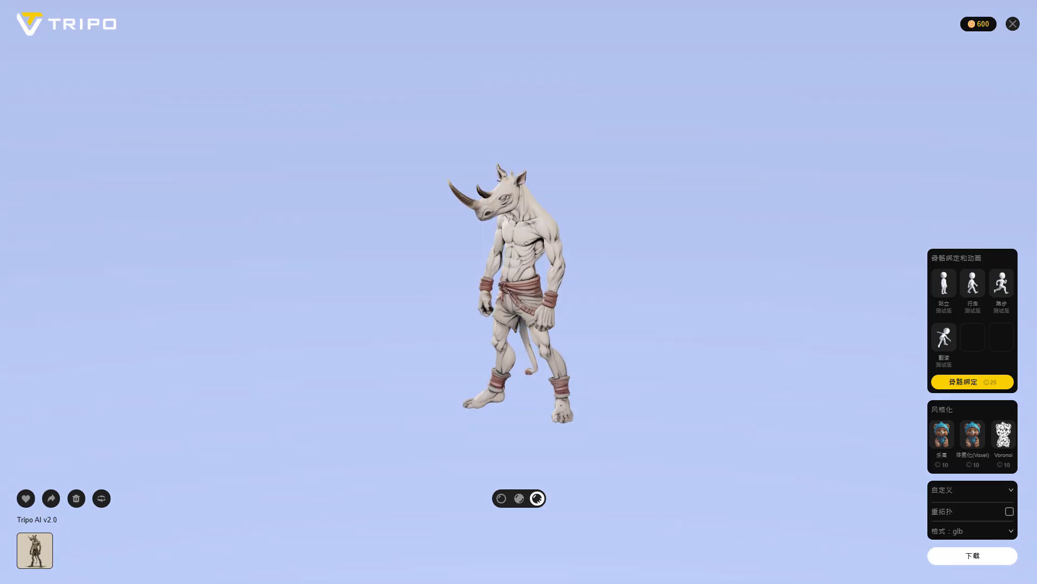
Step: Switch to ZBrush with the rhino character and restrict view rotation to the Y axis
{"action": "left_click", "coordinate": [378, 1]}
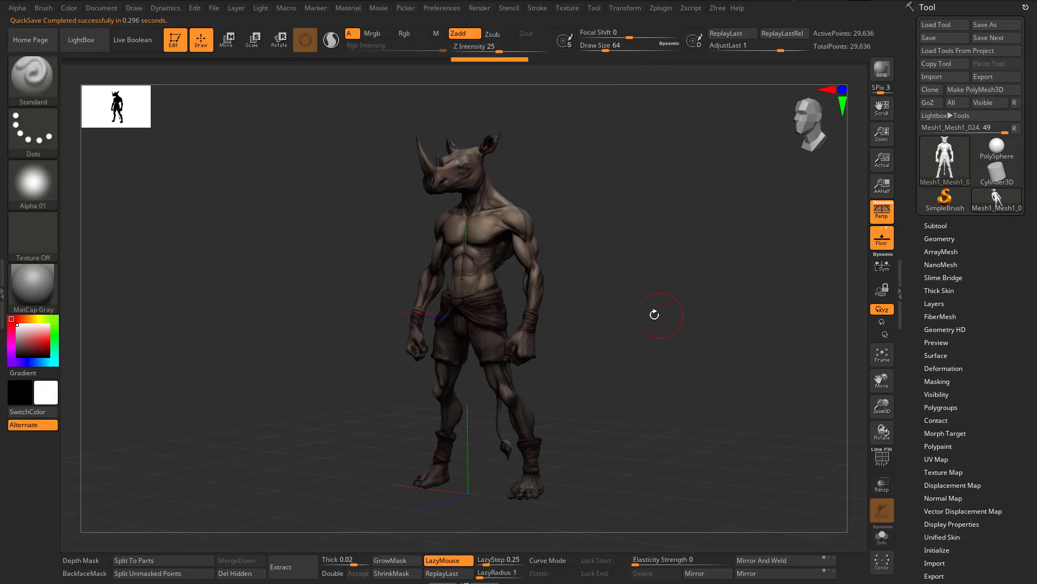
{"action": "left_click_drag", "start_coordinate": [653, 313], "coordinate": [744, 292]}
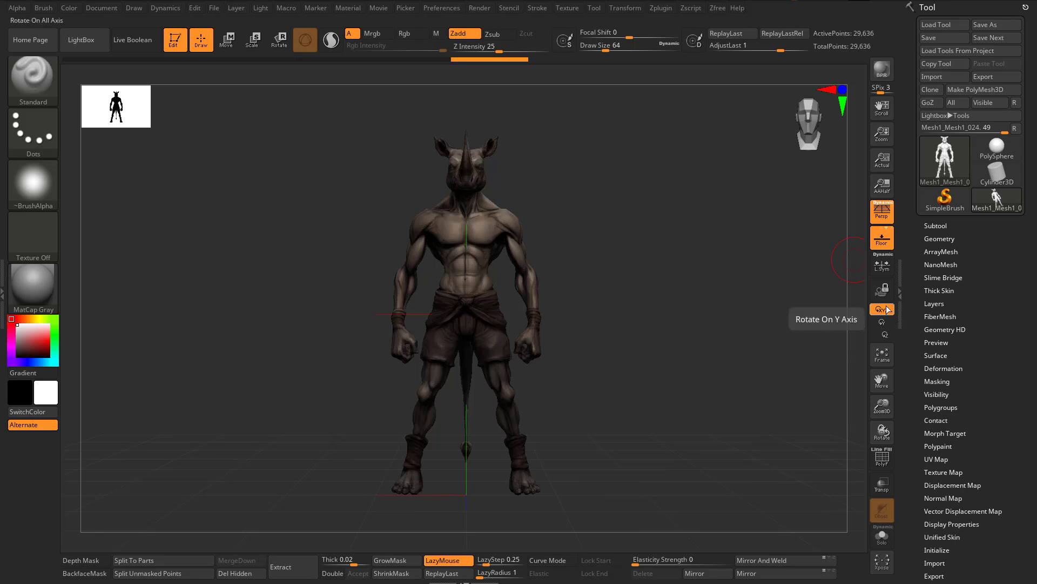
{"action": "left_click", "coordinate": [882, 322]}
{"action": "mouse_move", "coordinate": [606, 364]}
{"action": "left_mouse_down"}
{"action": "mouse_move", "coordinate": [514, 364]}
{"action": "mouse_move", "coordinate": [562, 354]}
{"action": "mouse_move", "coordinate": [614, 371]}
{"action": "left_mouse_up"}
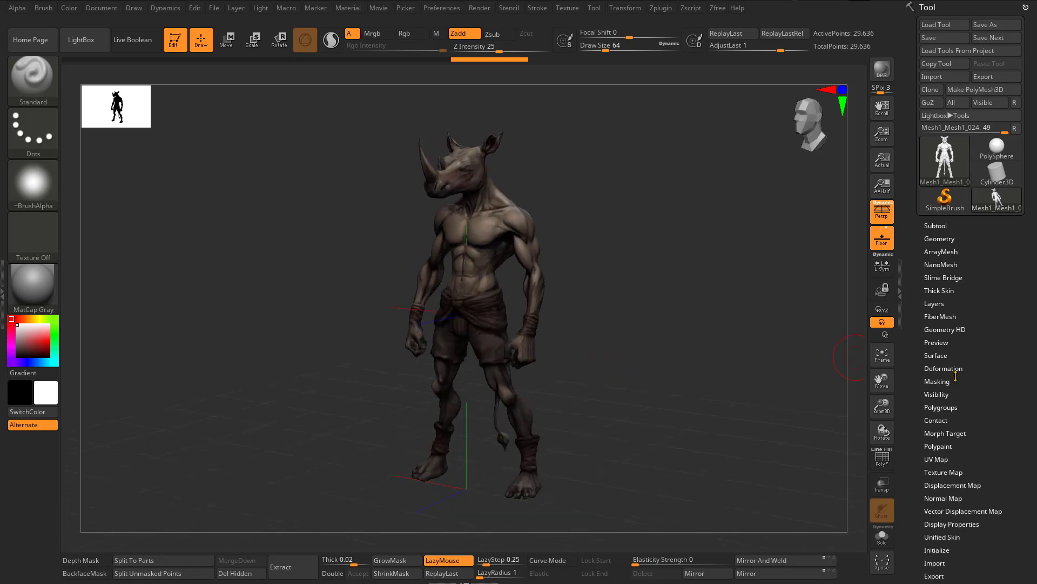
Step: Turn off the texture map on the rhino character so the bare mesh shows
{"action": "left_click_drag", "start_coordinate": [1000, 430], "coordinate": [1001, 401]}
{"action": "left_click", "coordinate": [943, 441]}
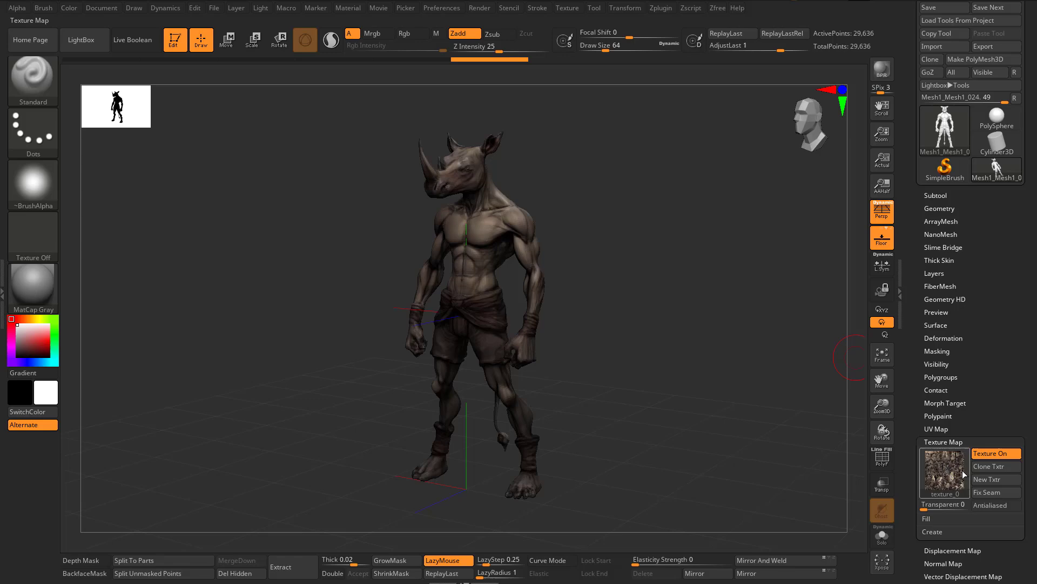
{"action": "left_click", "coordinate": [996, 453]}
Step: Mask the character's tail from the back and underside with the MaskPen at a draw size of about 35
{"action": "left_click_drag", "start_coordinate": [637, 278], "coordinate": [538, 260]}
{"action": "right_click_drag", "start_coordinate": [538, 260], "coordinate": [617, 399], "text": "ctrl"}
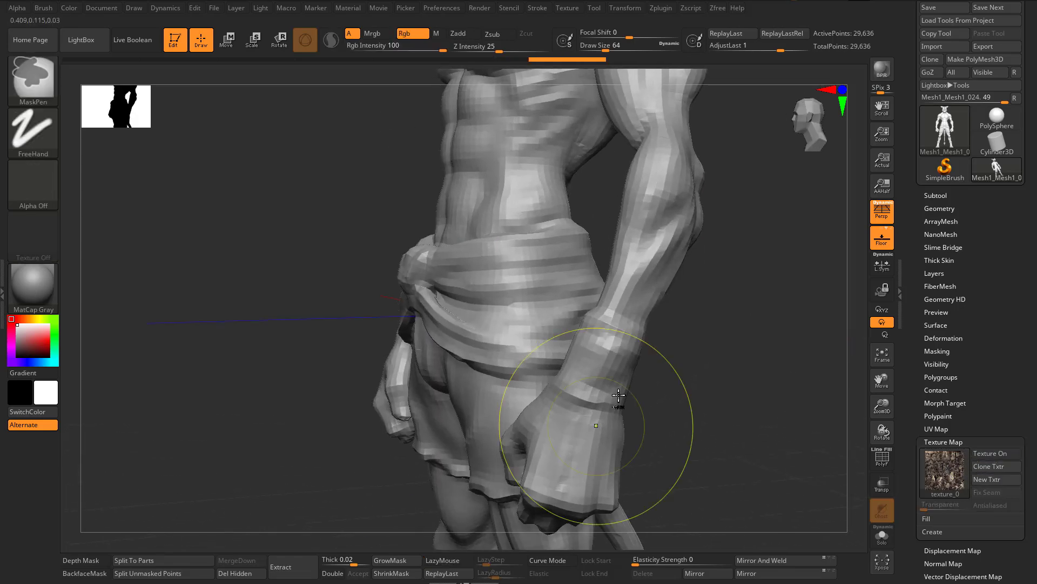
{"action": "mouse_move", "coordinate": [686, 270]}
{"action": "left_mouse_down"}
{"action": "mouse_move", "coordinate": [653, 269]}
{"action": "mouse_move", "coordinate": [630, 291]}
{"action": "mouse_move", "coordinate": [661, 288]}
{"action": "mouse_move", "coordinate": [725, 248]}
{"action": "mouse_move", "coordinate": [697, 236]}
{"action": "mouse_move", "coordinate": [691, 268]}
{"action": "mouse_move", "coordinate": [682, 268]}
{"action": "left_mouse_up"}
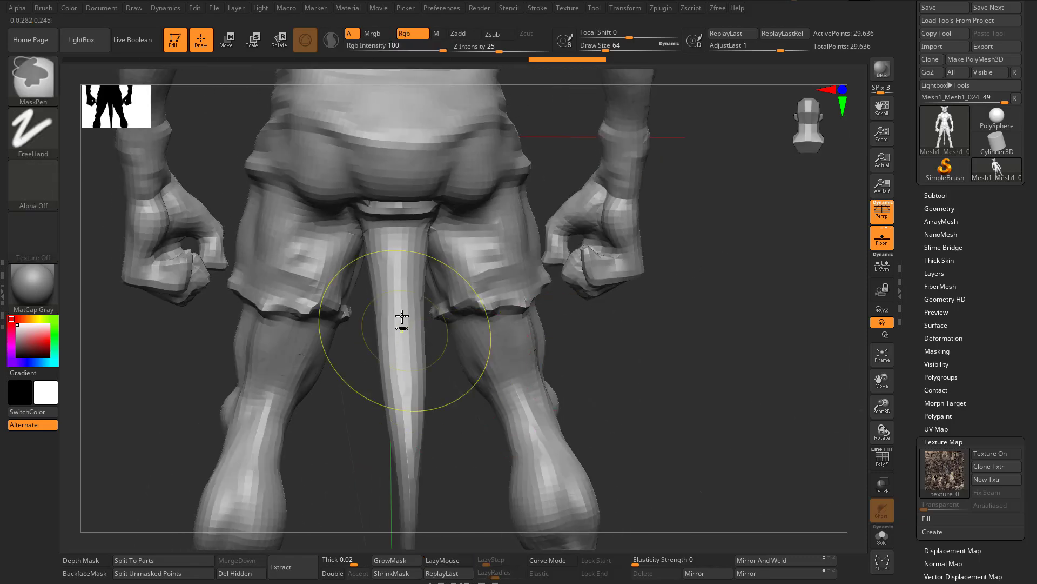
{"action": "key", "text": "s"}
{"action": "left_click_drag", "start_coordinate": [406, 365], "coordinate": [396, 365]}
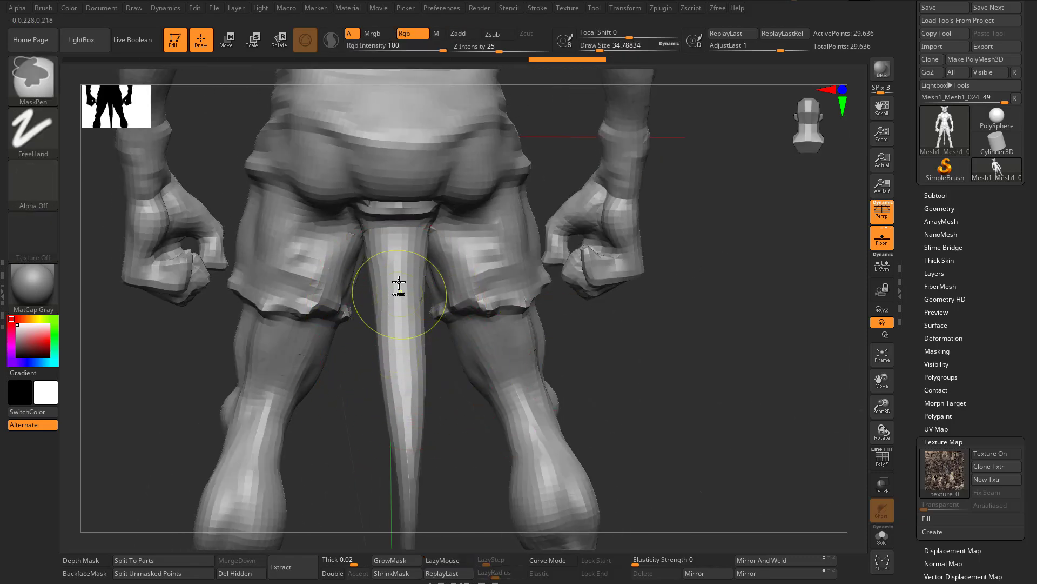
{"action": "mouse_move", "coordinate": [398, 285]}
{"action": "left_mouse_down", "text": "ctrl"}
{"action": "mouse_move", "coordinate": [407, 441]}
{"action": "mouse_move", "coordinate": [393, 360]}
{"action": "mouse_move", "coordinate": [398, 243]}
{"action": "left_mouse_up", "text": "ctrl"}
{"action": "key", "text": "ctrl"}
{"action": "mouse_move", "coordinate": [442, 480]}
{"action": "left_mouse_down", "text": "alt"}
{"action": "mouse_move", "coordinate": [468, 167]}
{"action": "mouse_move", "coordinate": [486, 141]}
{"action": "mouse_move", "coordinate": [453, 251]}
{"action": "mouse_move", "coordinate": [458, 447]}
{"action": "left_mouse_up", "text": "alt"}
{"action": "mouse_move", "coordinate": [468, 287]}
{"action": "left_mouse_down", "text": "alt"}
{"action": "mouse_move", "coordinate": [486, 382]}
{"action": "mouse_move", "coordinate": [532, 323]}
{"action": "mouse_move", "coordinate": [518, 319]}
{"action": "mouse_move", "coordinate": [537, 315]}
{"action": "mouse_move", "coordinate": [550, 290]}
{"action": "left_mouse_up", "text": "alt"}
{"action": "mouse_move", "coordinate": [489, 248]}
{"action": "left_mouse_down", "text": "ctrl"}
{"action": "mouse_move", "coordinate": [481, 281]}
{"action": "mouse_move", "coordinate": [478, 232]}
{"action": "mouse_move", "coordinate": [467, 498]}
{"action": "left_mouse_up", "text": "ctrl"}
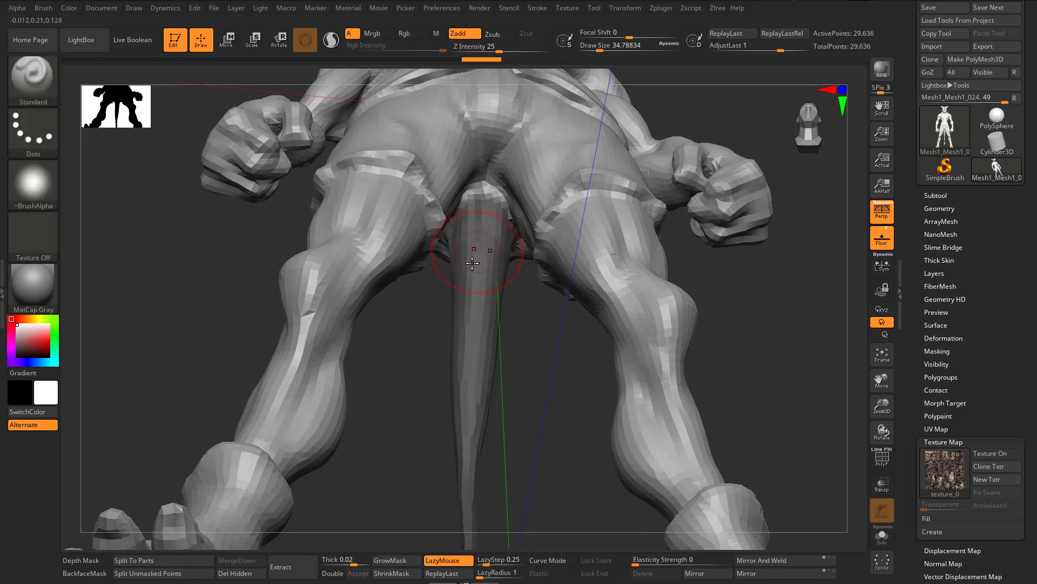
{"action": "mouse_move", "coordinate": [473, 264]}
{"action": "right_mouse_down"}
{"action": "mouse_move", "coordinate": [563, 359]}
{"action": "mouse_move", "coordinate": [571, 286]}
{"action": "right_mouse_up"}
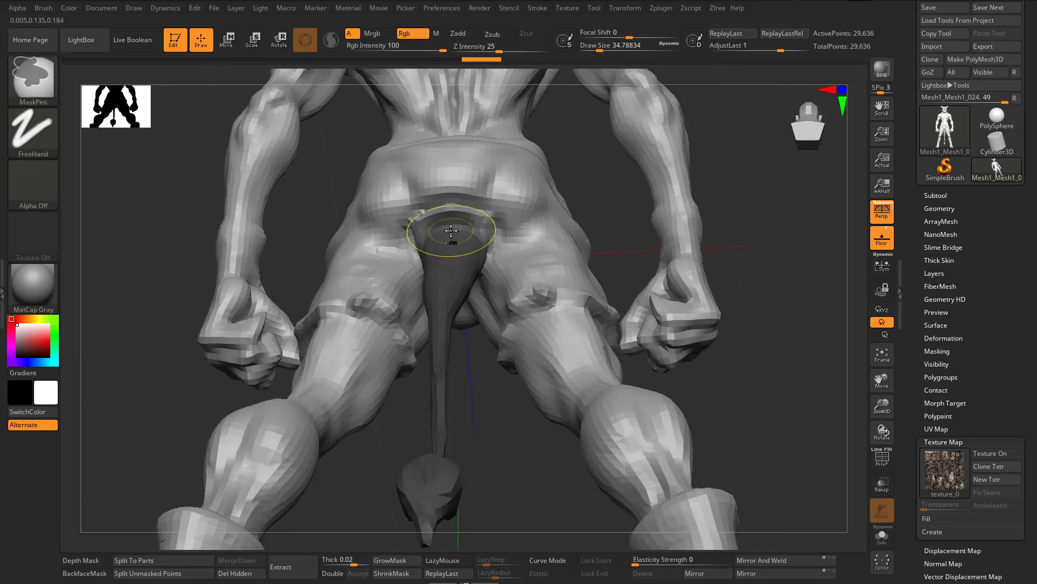
Step: Refine the mask around the base of the tail with the draw size reduced to about 20
{"action": "right_click_drag", "start_coordinate": [451, 230], "coordinate": [461, 319], "text": "ctrl"}
{"action": "key", "text": "s"}
{"action": "left_click_drag", "start_coordinate": [449, 218], "coordinate": [449, 220]}
{"action": "key", "text": "ctrl"}
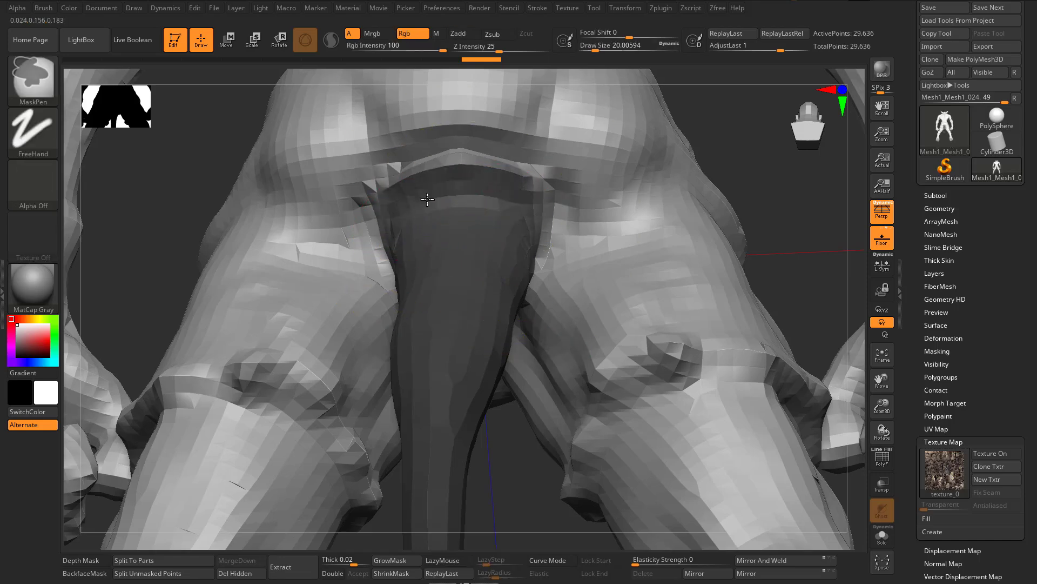
{"action": "right_click_drag", "start_coordinate": [546, 347], "coordinate": [520, 362]}
{"action": "mouse_move", "coordinate": [452, 278]}
{"action": "left_mouse_down", "text": "ctrl"}
{"action": "mouse_move", "coordinate": [441, 327]}
{"action": "mouse_move", "coordinate": [420, 324]}
{"action": "mouse_move", "coordinate": [452, 331]}
{"action": "left_mouse_up", "text": "ctrl"}
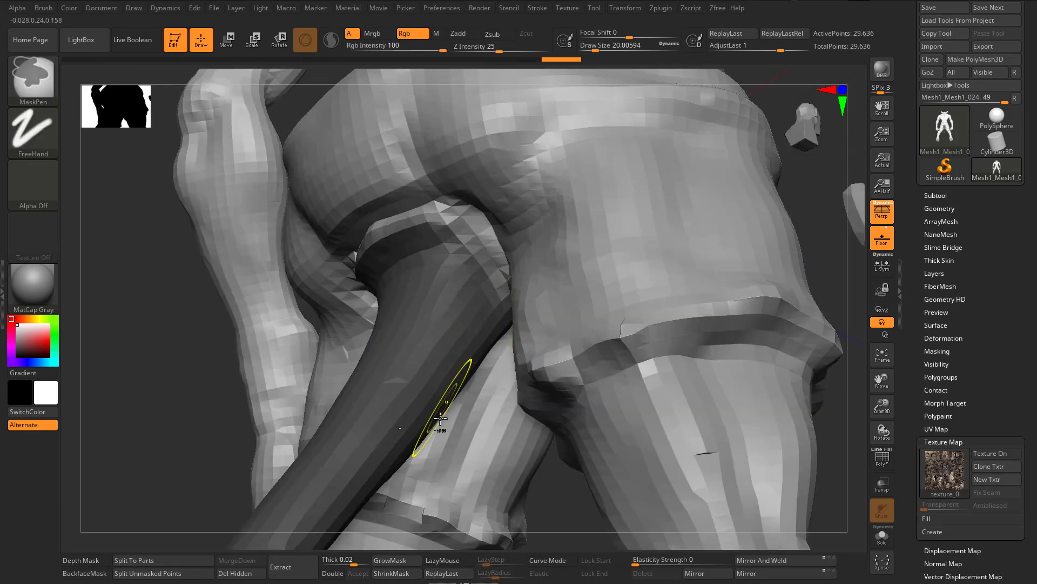
Step: Turn the masked tail into its own polygroup and check the group by isolating the tail
{"action": "mouse_move", "coordinate": [440, 428]}
{"action": "right_mouse_down", "text": "ctrl"}
{"action": "mouse_move", "coordinate": [405, 344]}
{"action": "mouse_move", "coordinate": [495, 398]}
{"action": "right_mouse_up", "text": "ctrl"}
{"action": "left_click_drag", "start_coordinate": [504, 393], "coordinate": [513, 356], "text": "ctrl"}
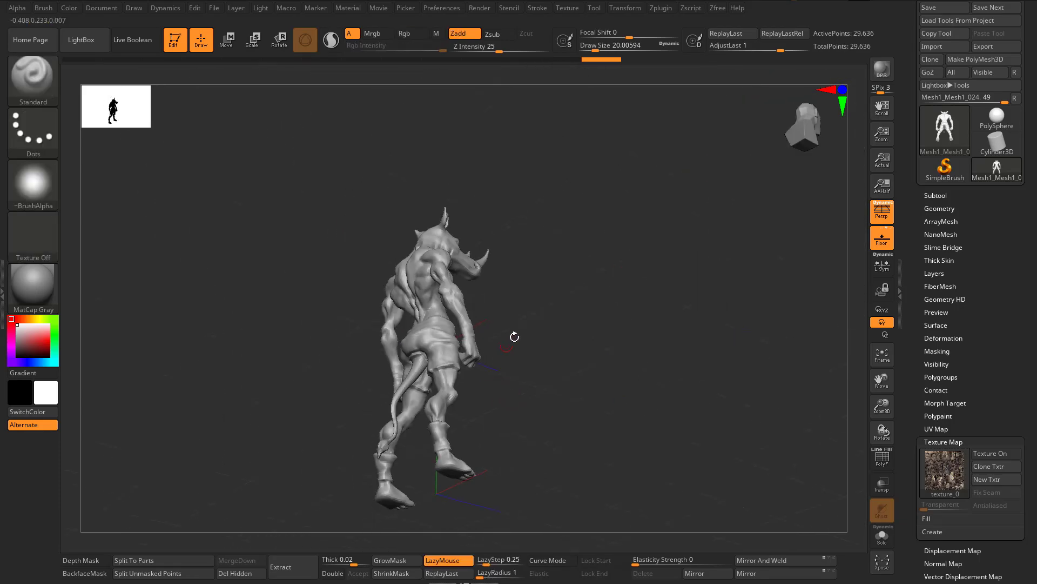
{"action": "mouse_move", "coordinate": [563, 338]}
{"action": "right_mouse_down"}
{"action": "mouse_move", "coordinate": [558, 389]}
{"action": "mouse_move", "coordinate": [481, 408]}
{"action": "mouse_move", "coordinate": [375, 414]}
{"action": "mouse_move", "coordinate": [522, 397]}
{"action": "right_mouse_up"}
{"action": "left_click", "coordinate": [413, 377], "text": "ctrl+shift"}
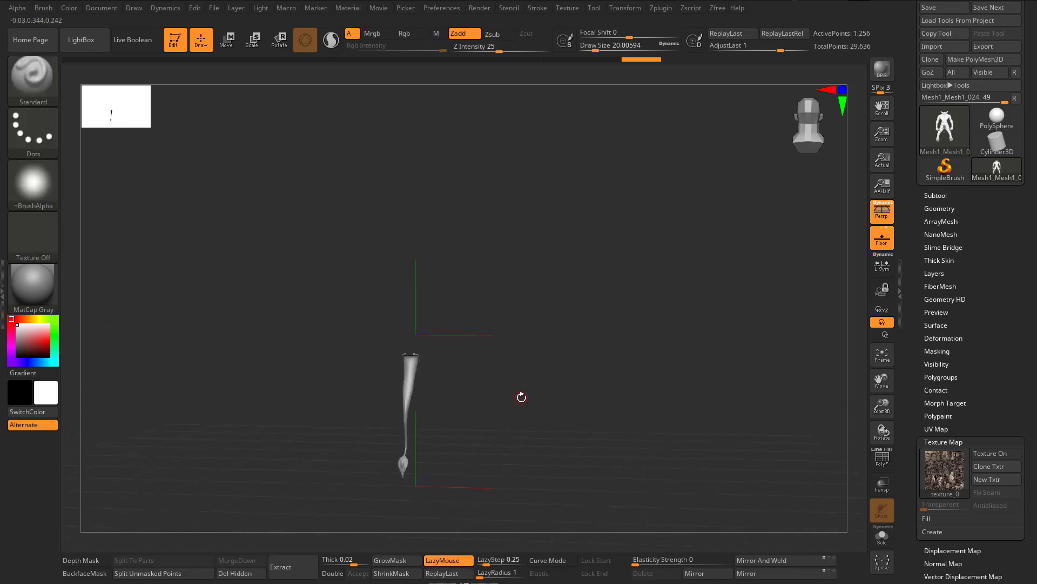
{"action": "left_click", "coordinate": [540, 378], "text": "ctrl+shift"}
Step: Try to split the whole character mesh into separate parts
{"action": "right_click_drag", "start_coordinate": [616, 412], "coordinate": [698, 278]}
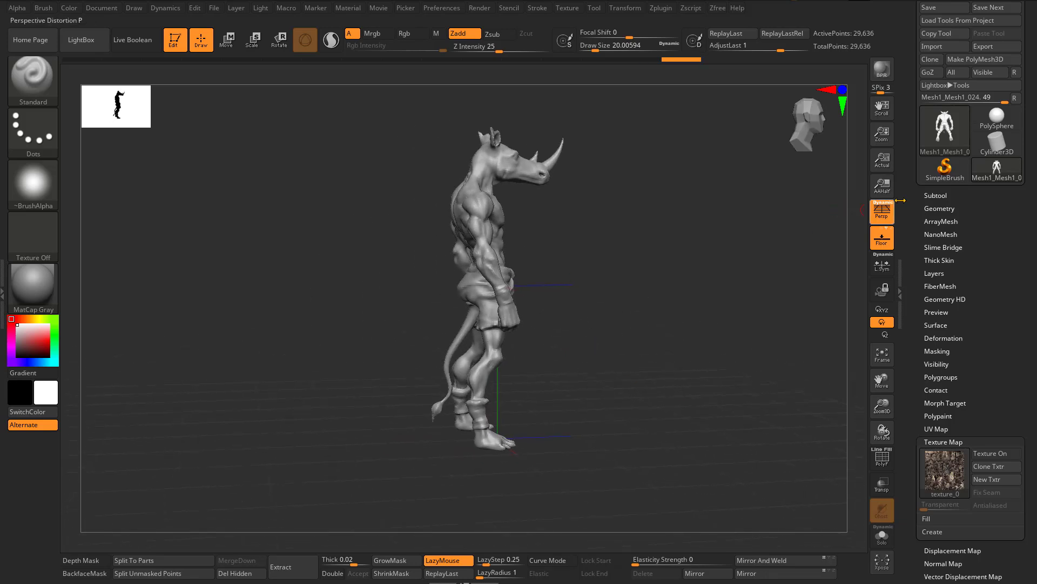
{"action": "left_click", "coordinate": [162, 559]}
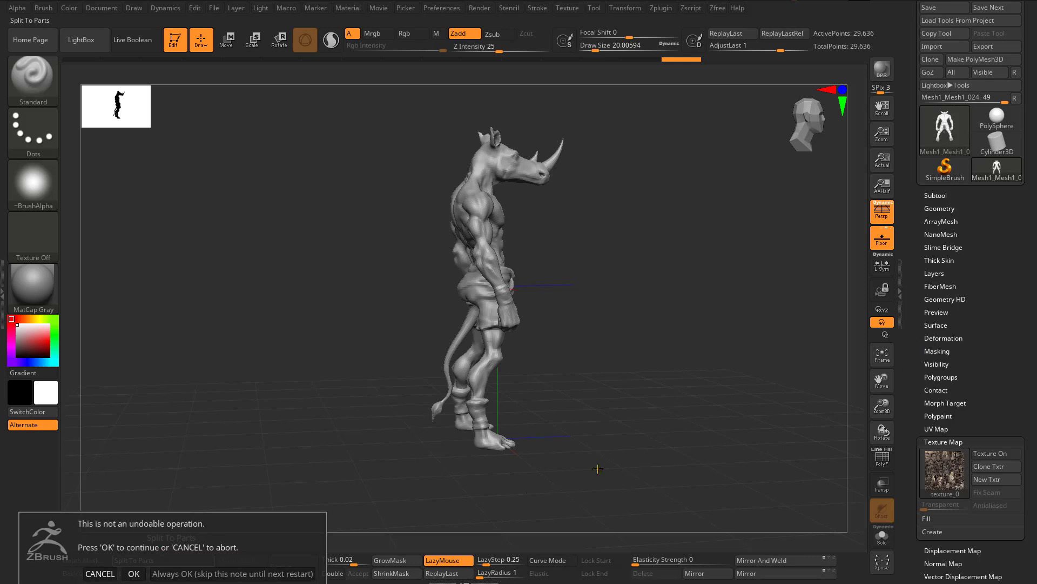
{"action": "left_click", "coordinate": [133, 574]}
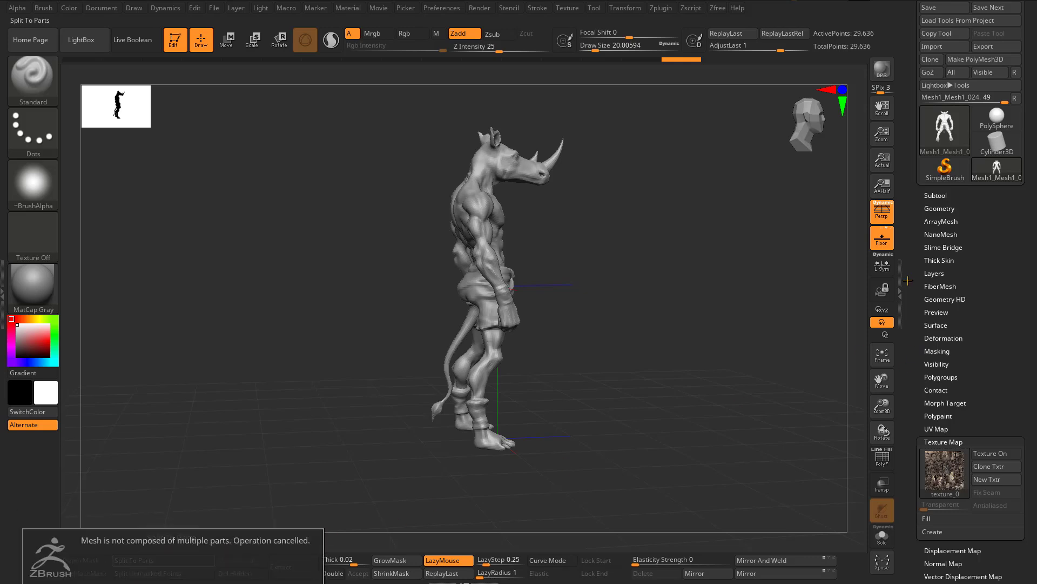
Step: Duplicate the subtool with only the tail visible and delete the hidden body geometry from the copy
{"action": "left_click", "coordinate": [936, 196]}
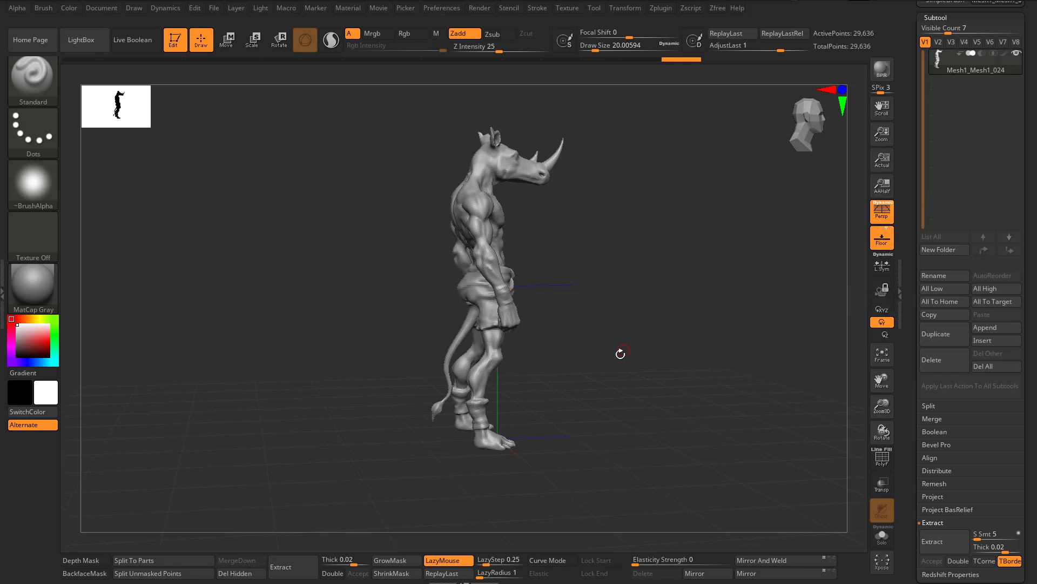
{"action": "key", "text": "ctrl+z"}
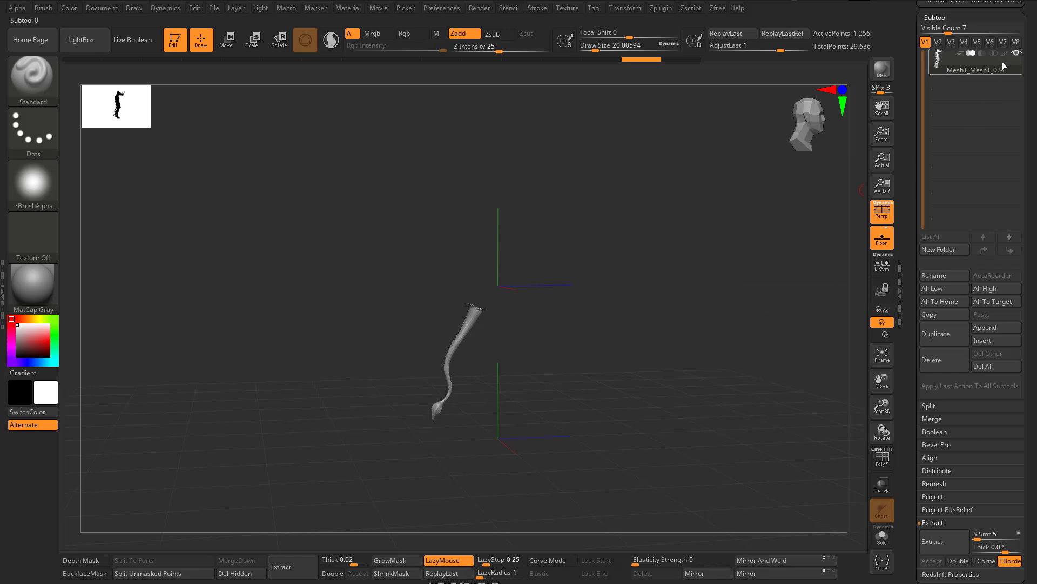
{"action": "left_click_drag", "start_coordinate": [989, 70], "coordinate": [943, 335]}
{"action": "left_click", "coordinate": [939, 335]}
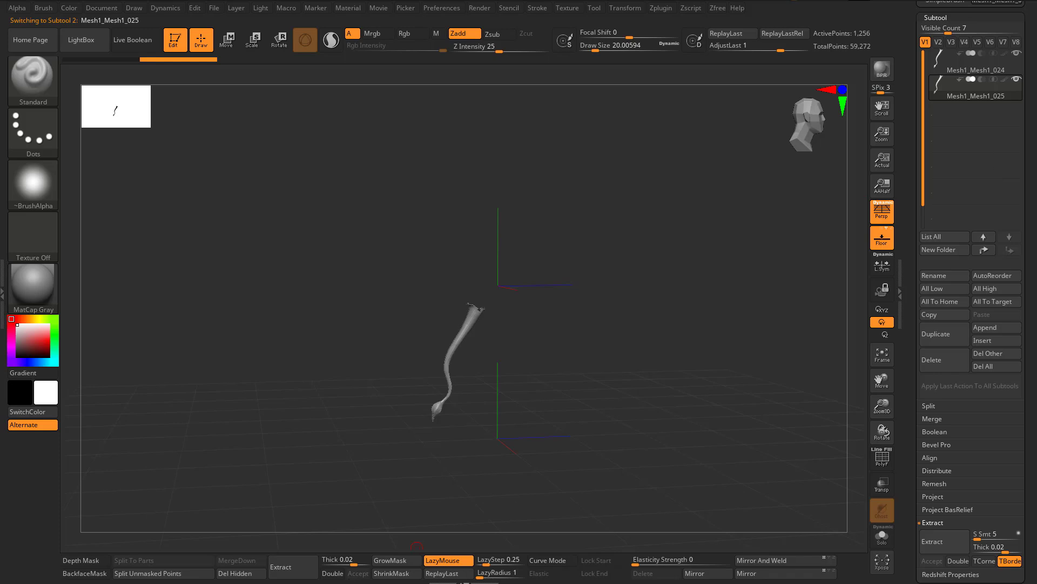
{"action": "left_click", "coordinate": [240, 574]}
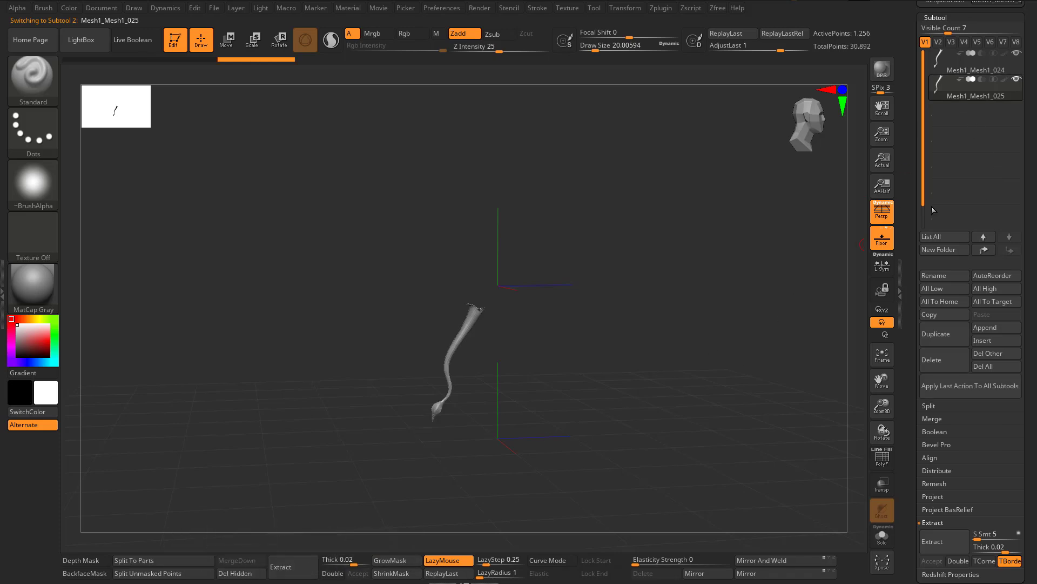
Step: Hide the tail on the original Mesh1_Mesh1_024 subtool and delete the hidden geometry, leaving only the body
{"action": "left_click", "coordinate": [1012, 71]}
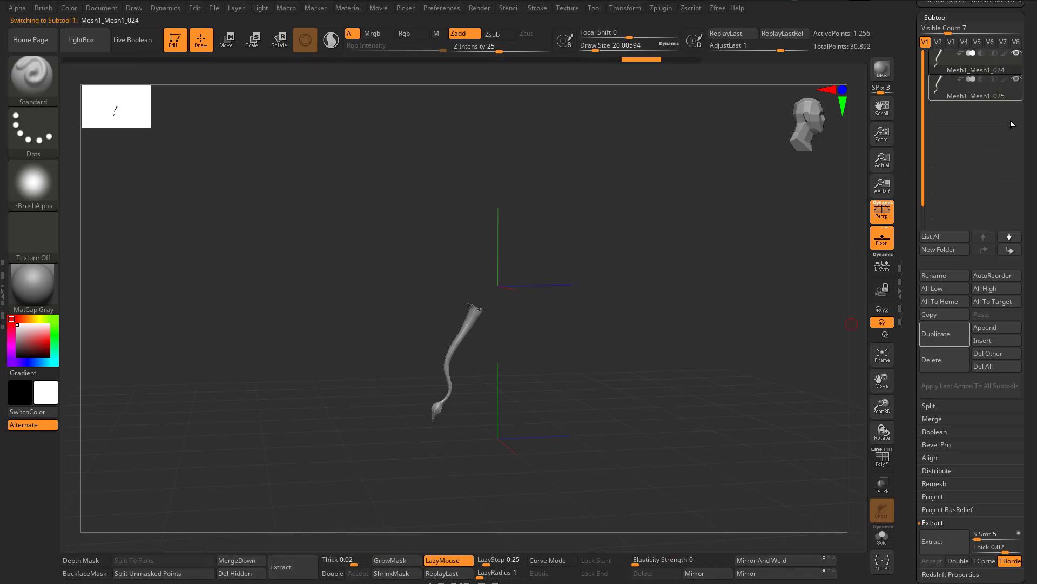
{"action": "left_click", "coordinate": [633, 297], "text": "ctrl+shift"}
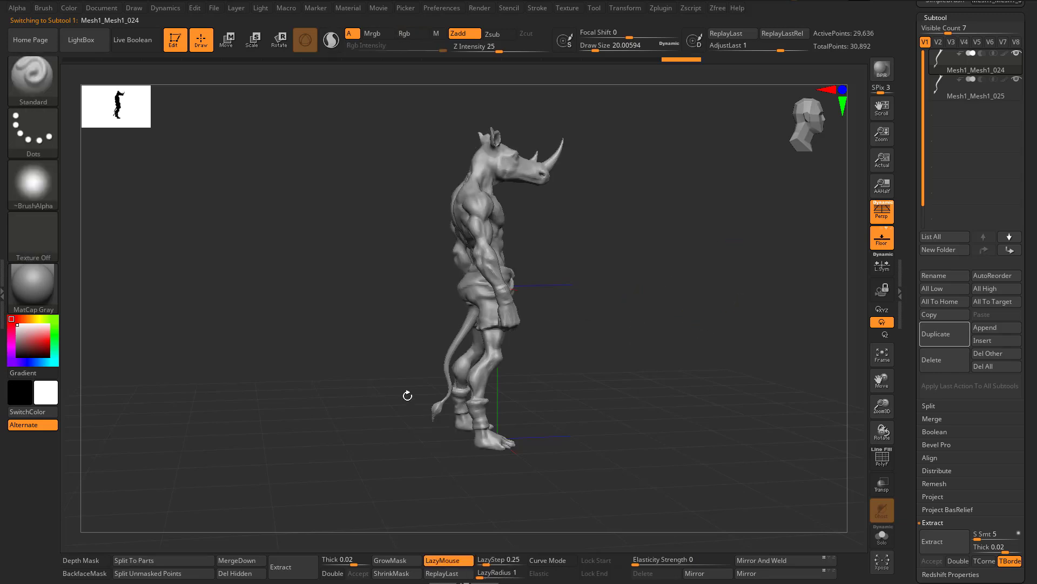
{"action": "left_click", "coordinate": [476, 326], "text": "ctrl+shift"}
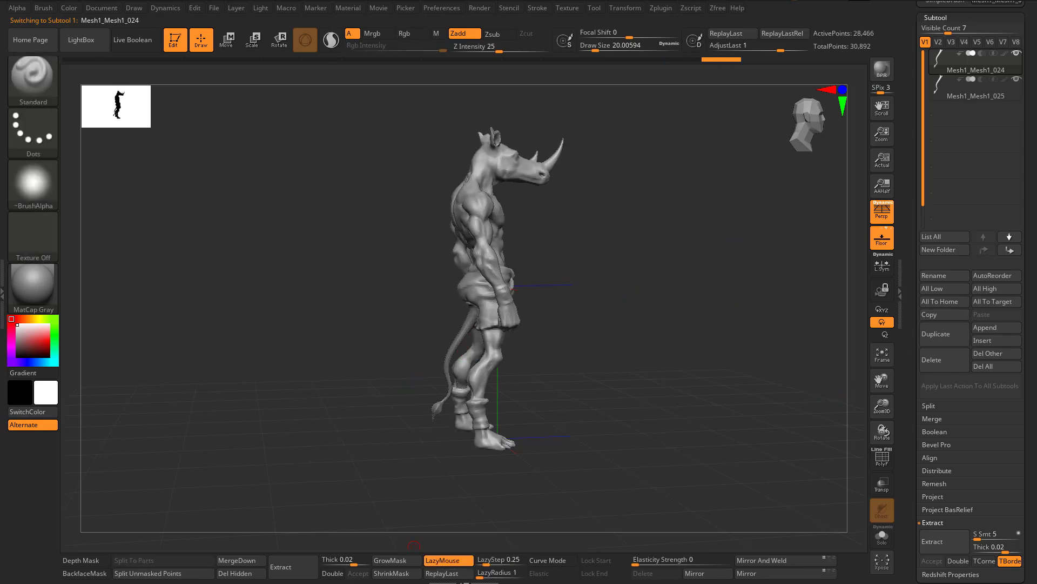
{"action": "left_click_drag", "start_coordinate": [791, 308], "coordinate": [551, 316]}
Step: Try moving the separate tail subtool with the Move gizmo, and undo the change
{"action": "left_click", "coordinate": [976, 98]}
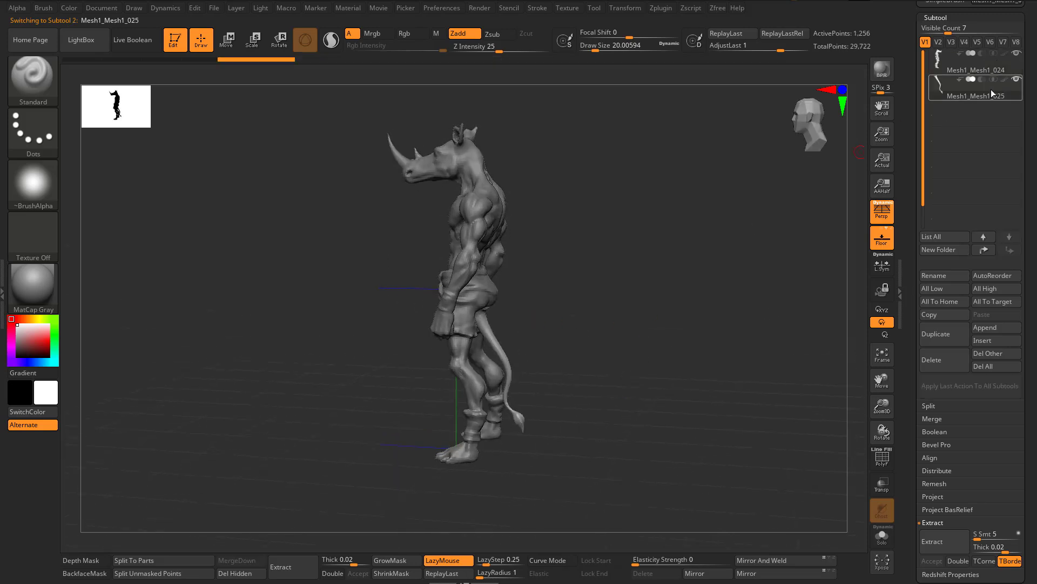
{"action": "key", "text": "w"}
{"action": "left_click_drag", "start_coordinate": [559, 346], "coordinate": [514, 287]}
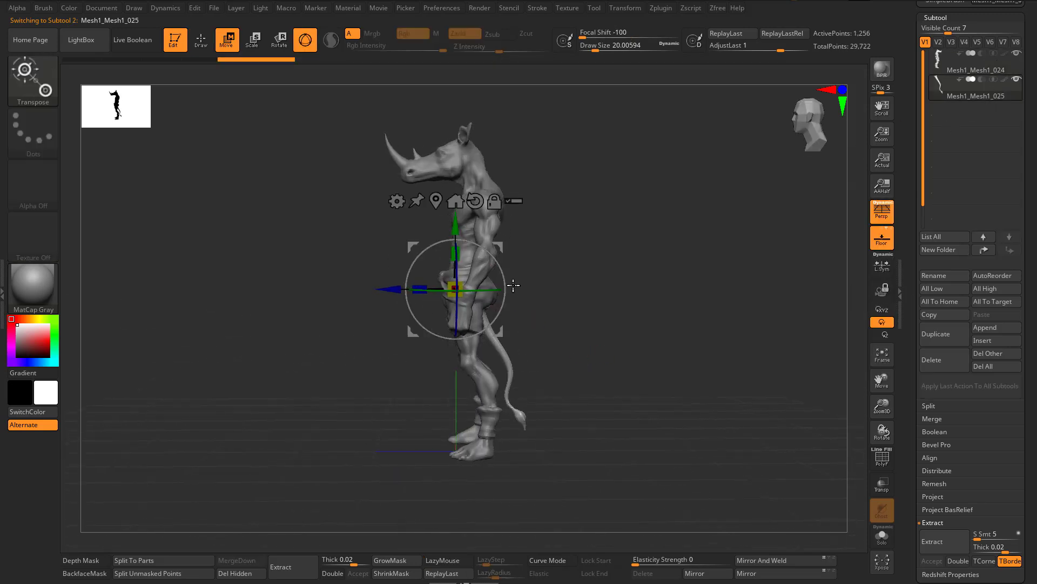
{"action": "left_click_drag", "start_coordinate": [598, 341], "coordinate": [577, 313], "text": "shift"}
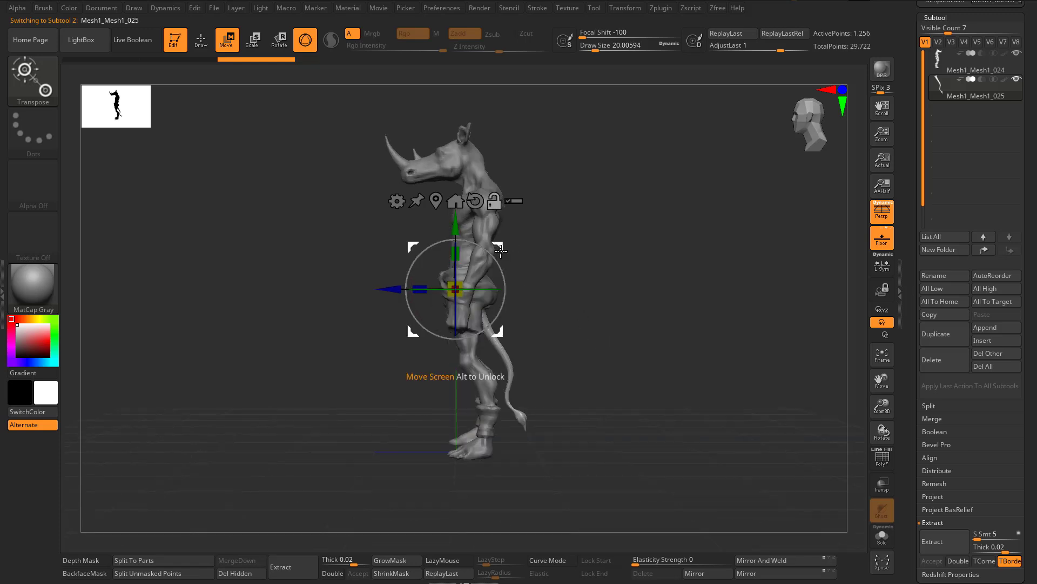
{"action": "mouse_move", "coordinate": [502, 245]}
{"action": "left_mouse_down", "text": "alt"}
{"action": "mouse_move", "coordinate": [533, 211]}
{"action": "mouse_move", "coordinate": [542, 232]}
{"action": "mouse_move", "coordinate": [502, 245]}
{"action": "mouse_move", "coordinate": [533, 211]}
{"action": "mouse_move", "coordinate": [519, 211]}
{"action": "mouse_move", "coordinate": [491, 241]}
{"action": "left_mouse_up", "text": "alt"}
{"action": "key", "text": "ctrl+z"}
Step: Examine the character's torso, waistcloth and arms close up from the front
{"action": "left_click_drag", "start_coordinate": [667, 297], "coordinate": [707, 306]}
{"action": "right_click_drag", "start_coordinate": [518, 405], "coordinate": [715, 285], "text": "ctrl"}
{"action": "right_click_drag", "start_coordinate": [736, 239], "coordinate": [728, 246]}
{"action": "right_click_drag", "start_coordinate": [646, 202], "coordinate": [531, 241], "text": "alt"}
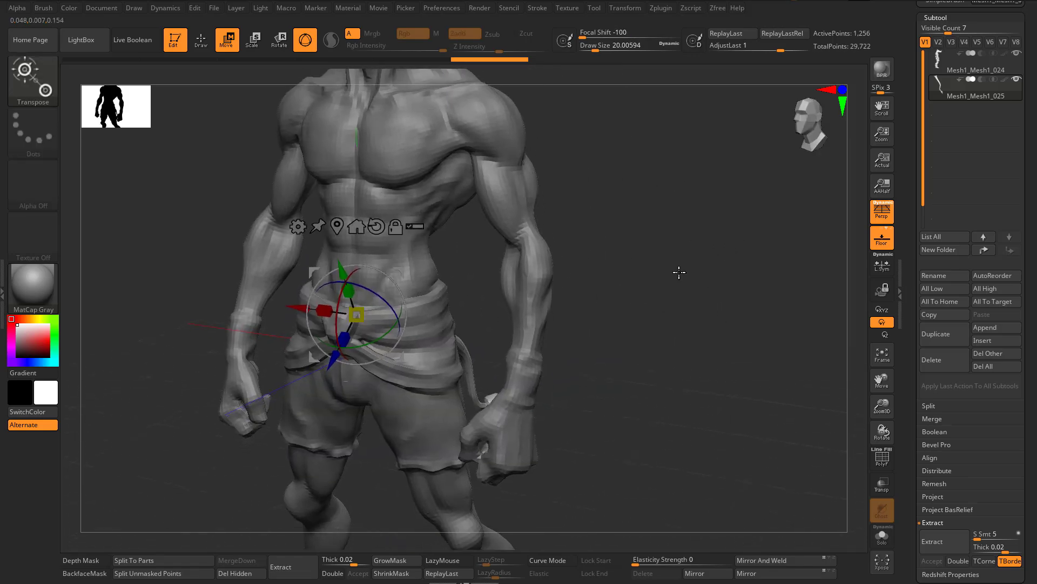
{"action": "mouse_move", "coordinate": [622, 293]}
{"action": "right_mouse_down"}
{"action": "mouse_move", "coordinate": [642, 291]}
{"action": "mouse_move", "coordinate": [619, 294]}
{"action": "right_mouse_up"}
{"action": "right_click_drag", "start_coordinate": [620, 364], "coordinate": [489, 346]}
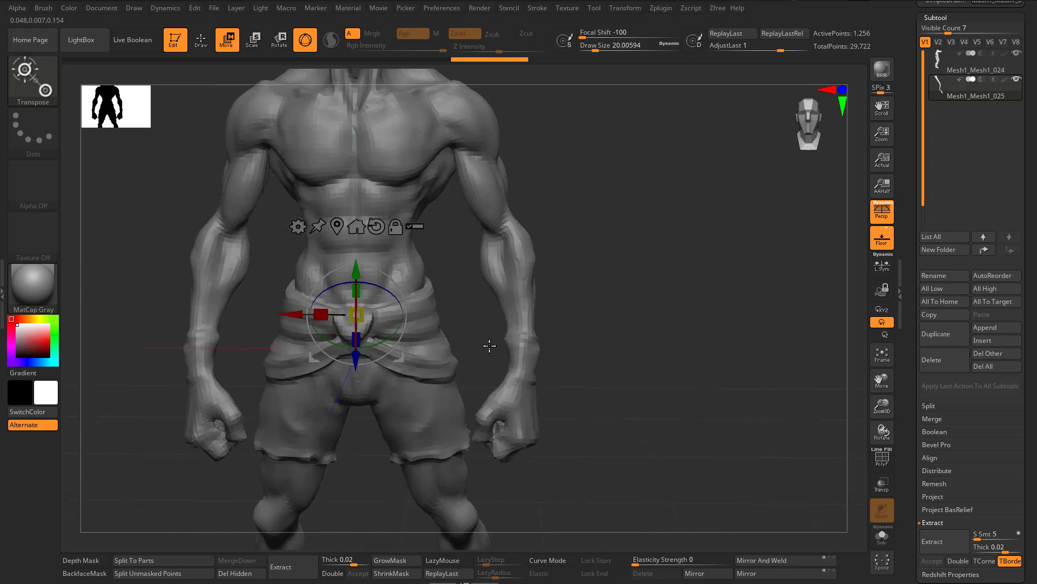
{"action": "right_click_drag", "start_coordinate": [628, 370], "coordinate": [621, 336]}
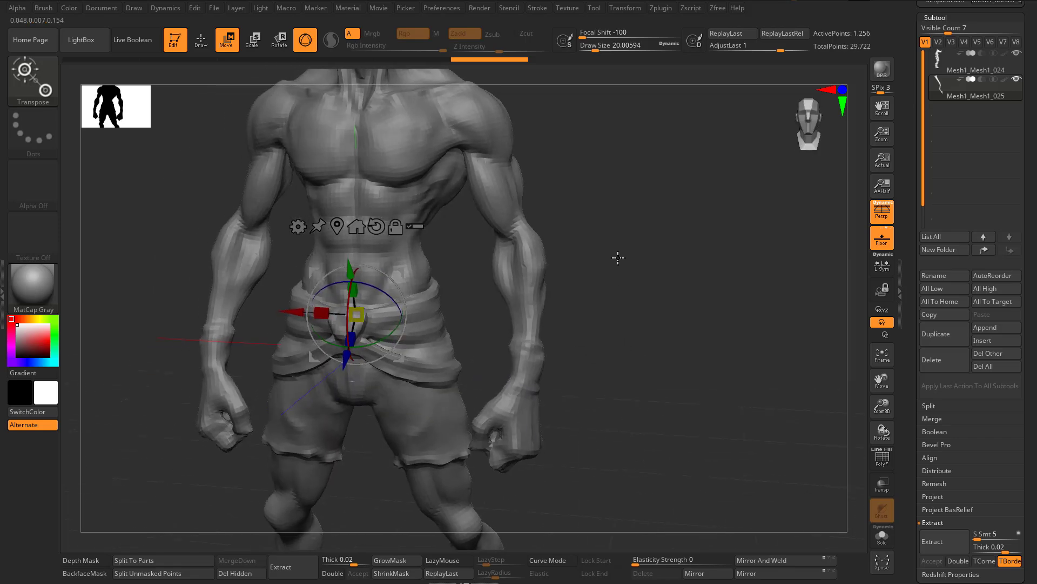
Step: Try DynaMesh on the Mesh1_Mesh1_024 body subtool at resolution 128, and undo it
{"action": "key", "text": "q"}
{"action": "left_click", "coordinate": [503, 248], "text": "alt"}
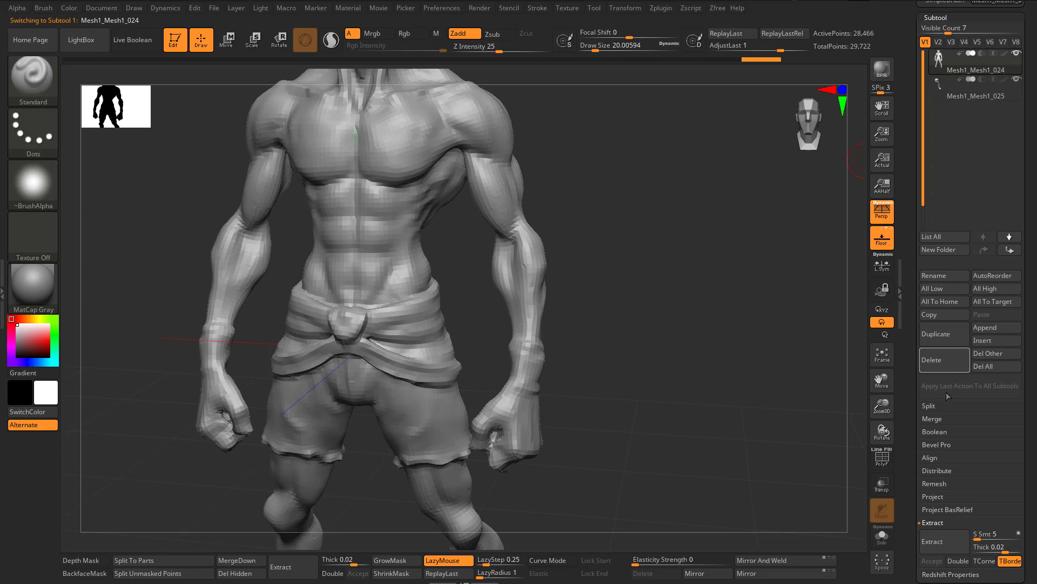
{"action": "left_click_drag", "start_coordinate": [1025, 454], "coordinate": [980, 139]}
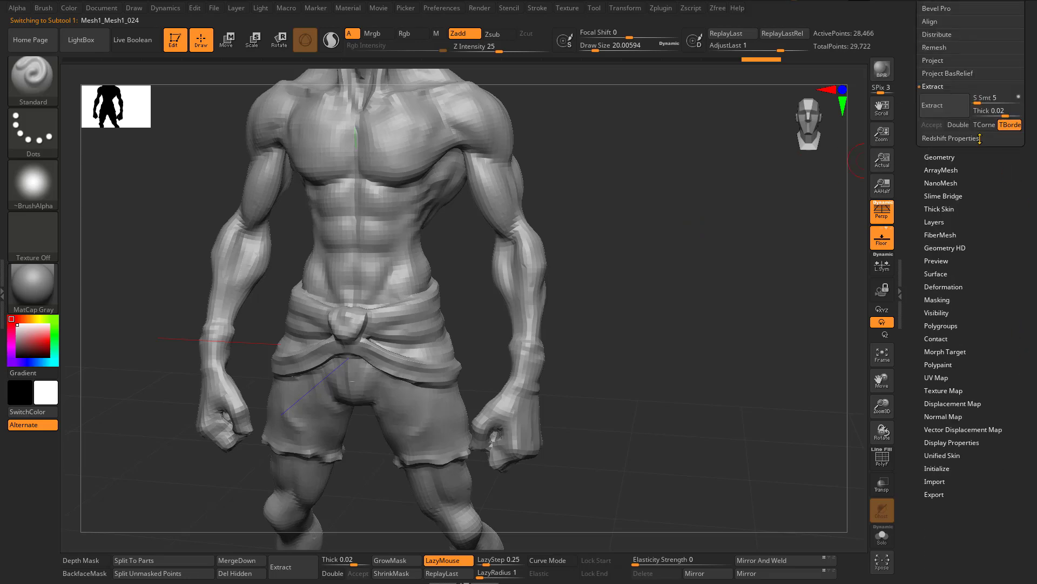
{"action": "left_click", "coordinate": [940, 157]}
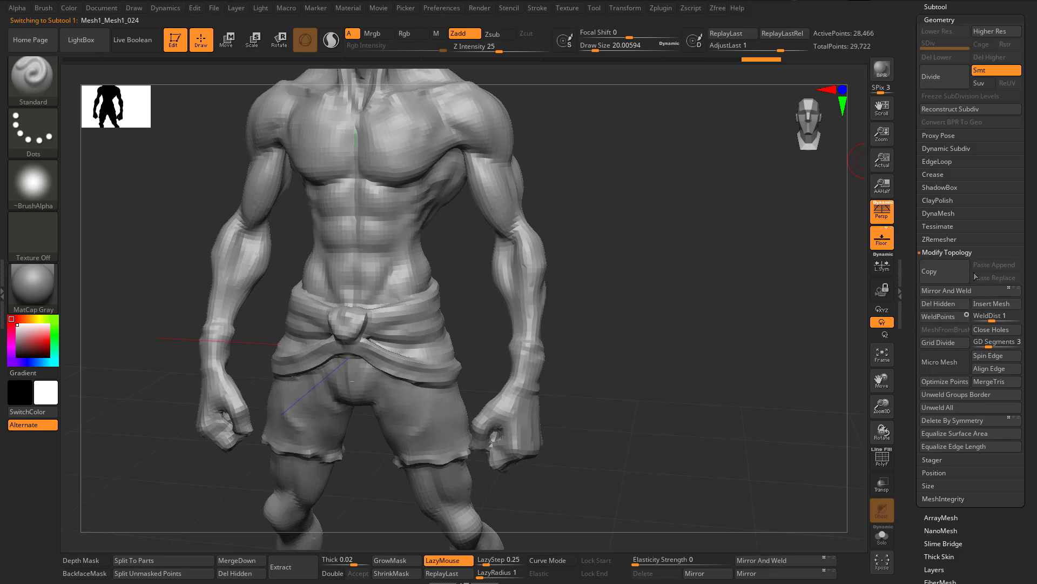
{"action": "left_click", "coordinate": [943, 242]}
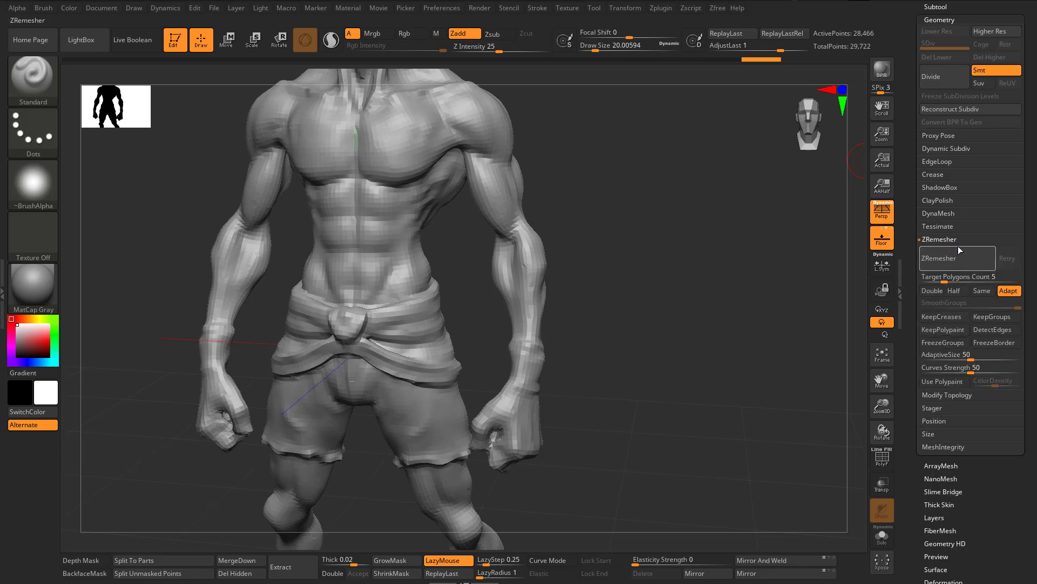
{"action": "left_click", "coordinate": [955, 214]}
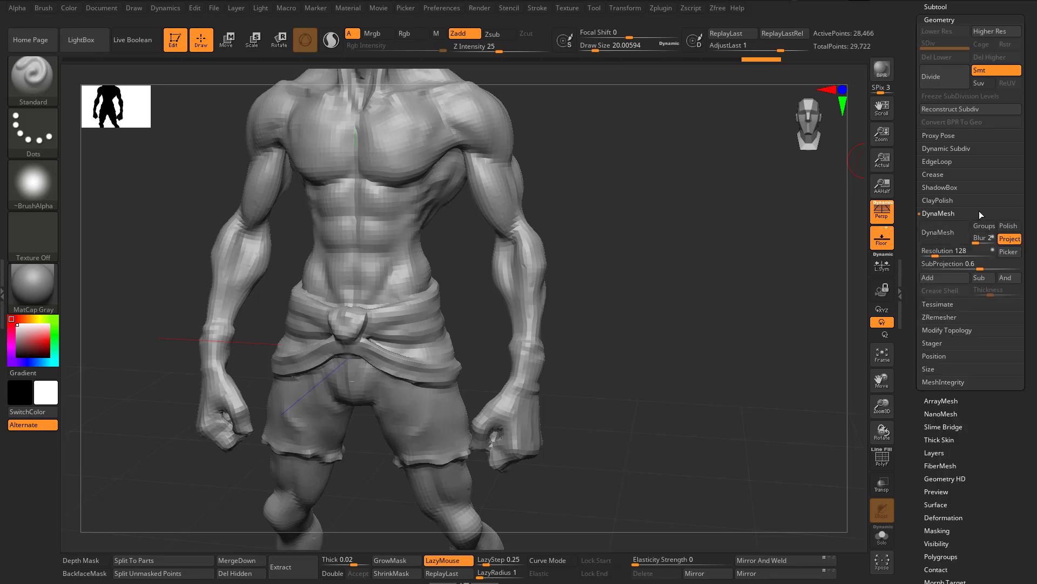
{"action": "left_click", "coordinate": [949, 234]}
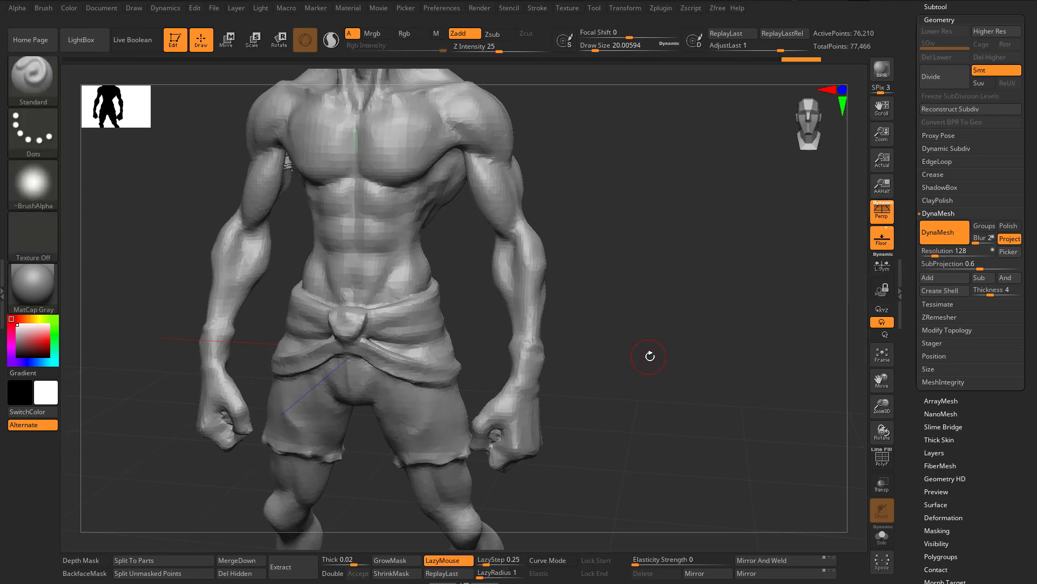
{"action": "key", "text": "ctrl+z"}
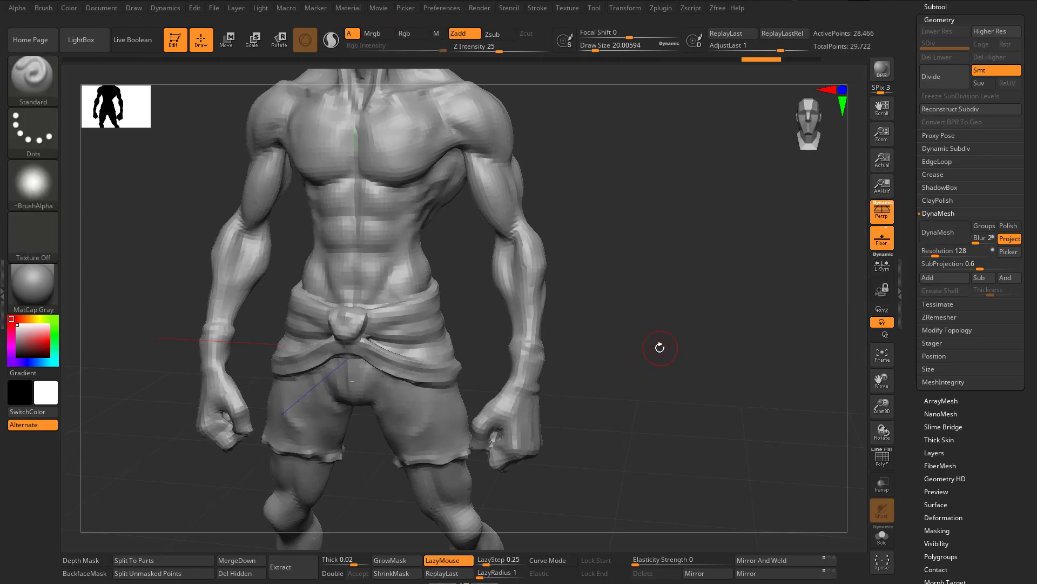
Step: Run DynaMesh on the body again to inspect the hands and tail area from behind, and undo it
{"action": "left_click_drag", "start_coordinate": [660, 347], "coordinate": [670, 297]}
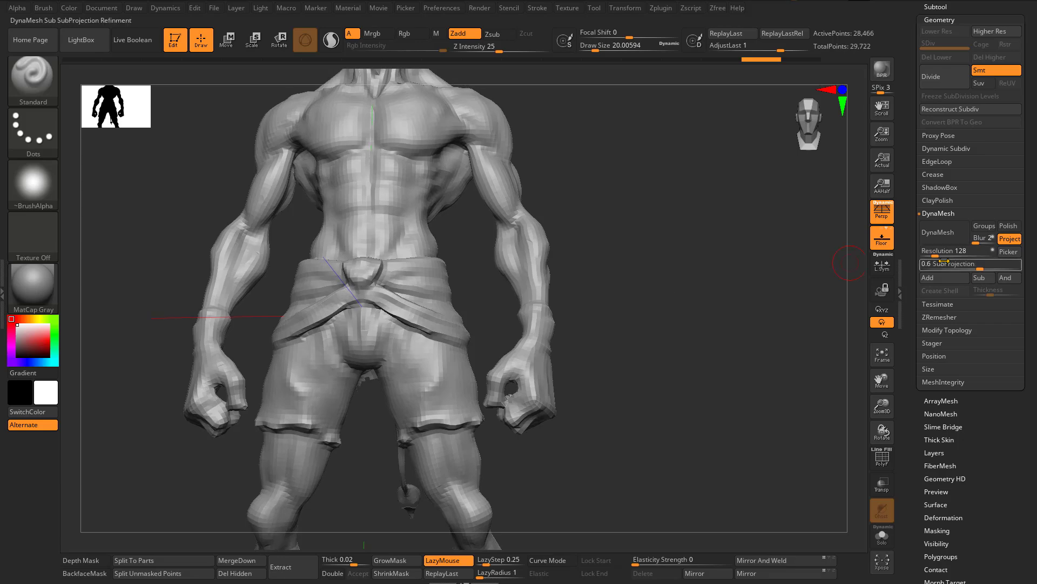
{"action": "left_click", "coordinate": [943, 230]}
{"action": "mouse_move", "coordinate": [619, 300]}
{"action": "right_mouse_down", "text": "ctrl"}
{"action": "mouse_move", "coordinate": [612, 352]}
{"action": "mouse_move", "coordinate": [671, 196]}
{"action": "mouse_move", "coordinate": [633, 229]}
{"action": "mouse_move", "coordinate": [667, 252]}
{"action": "mouse_move", "coordinate": [716, 254]}
{"action": "mouse_move", "coordinate": [799, 283]}
{"action": "mouse_move", "coordinate": [786, 314]}
{"action": "right_mouse_up", "text": "ctrl"}
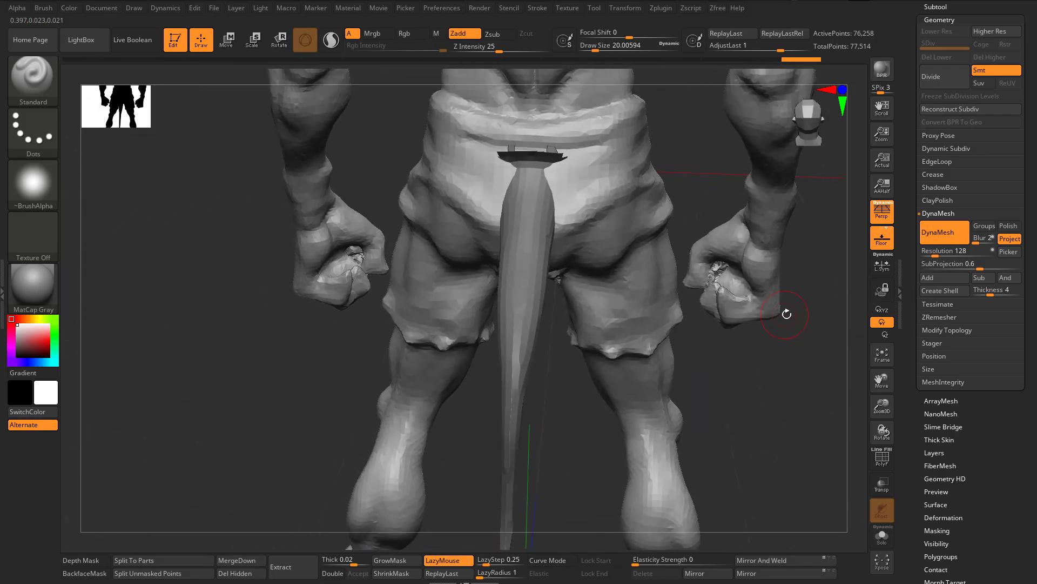
{"action": "key", "text": "ctrl+z"}
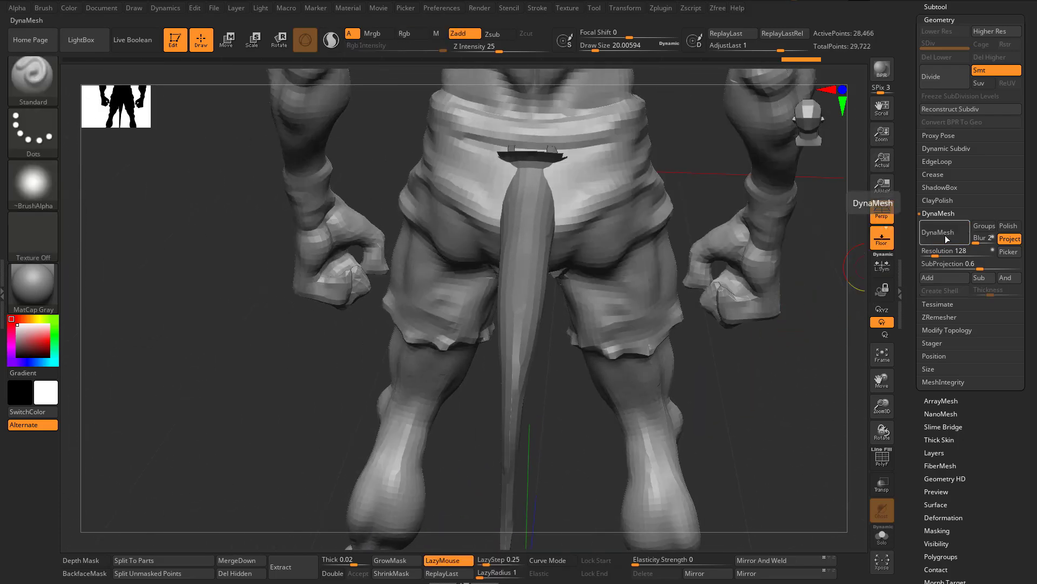
{"action": "left_click", "coordinate": [945, 251]}
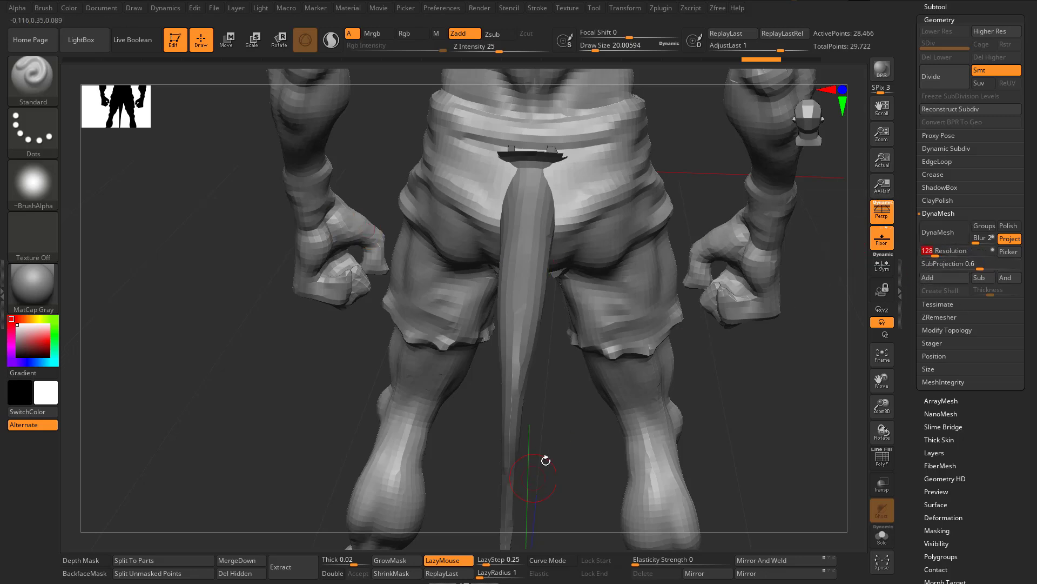
{"action": "right_click_drag", "start_coordinate": [546, 460], "coordinate": [493, 388], "text": "ctrl"}
{"action": "right_click_drag", "start_coordinate": [599, 392], "coordinate": [912, 138]}
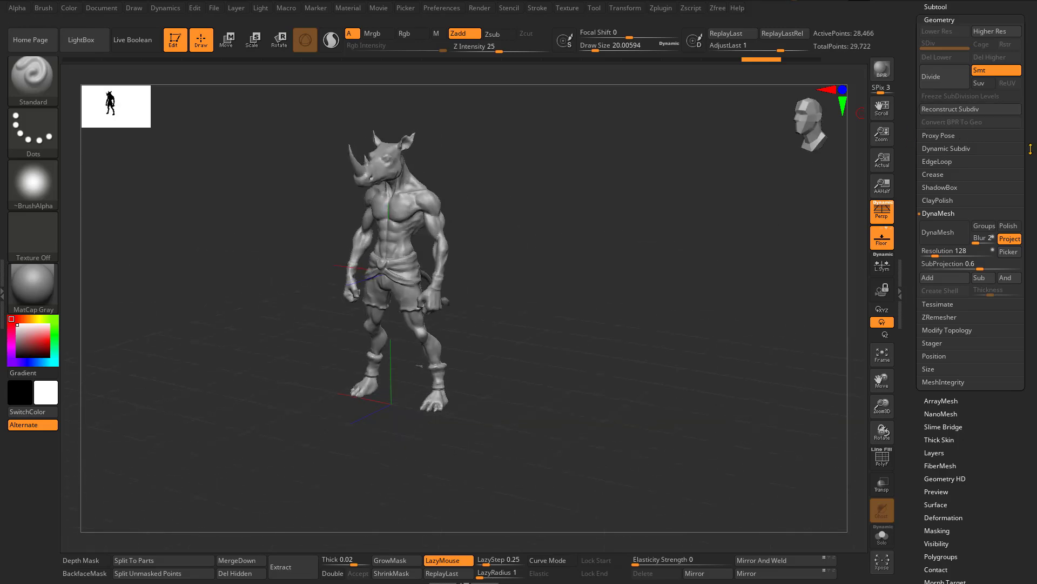
Step: Append a Cube3D subtool and turn on transparency to compare its size with the character
{"action": "scroll", "coordinate": [1011, 184], "scroll_direction": "up", "scroll_amount": 4}
{"action": "left_click", "coordinate": [935, 225]}
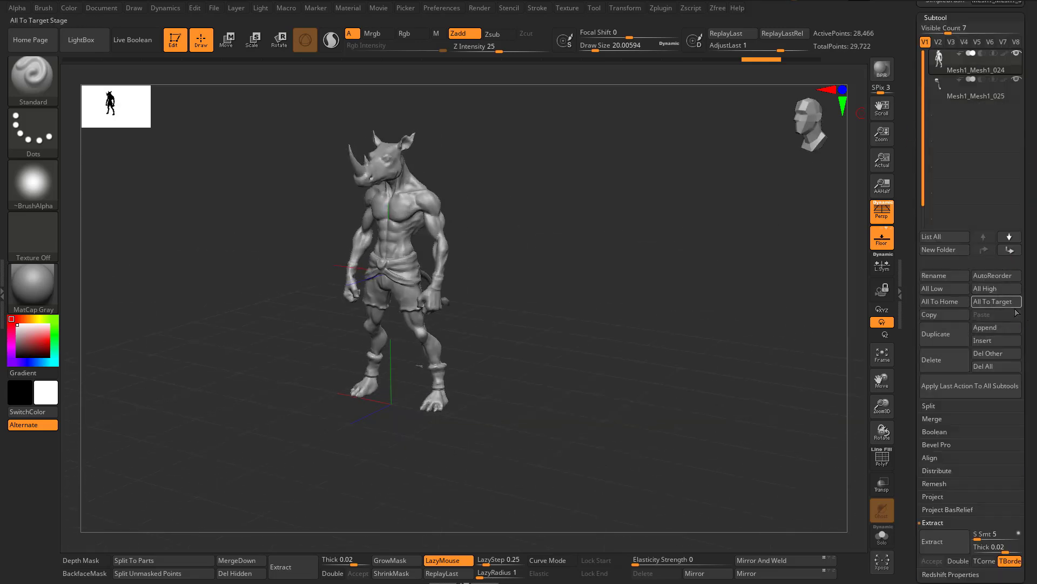
{"action": "left_click", "coordinate": [989, 328]}
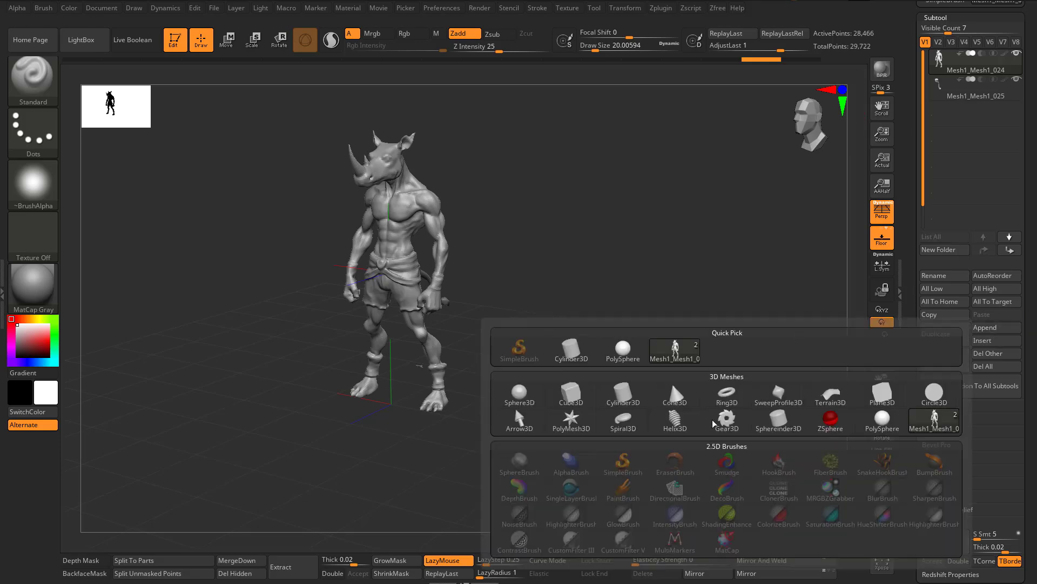
{"action": "left_click", "coordinate": [567, 398]}
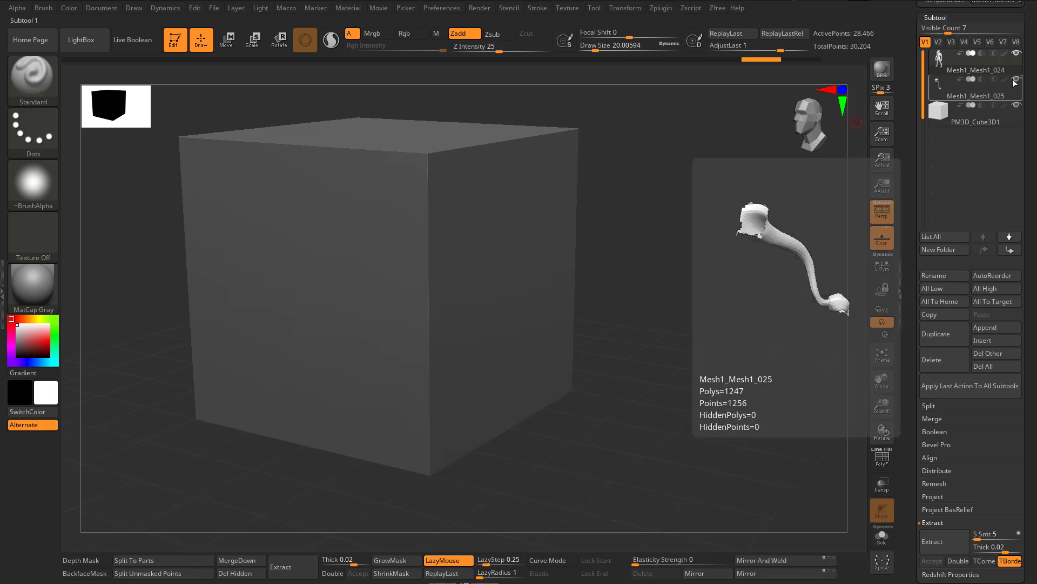
{"action": "left_click", "coordinate": [882, 536]}
{"action": "left_click", "coordinate": [882, 537]}
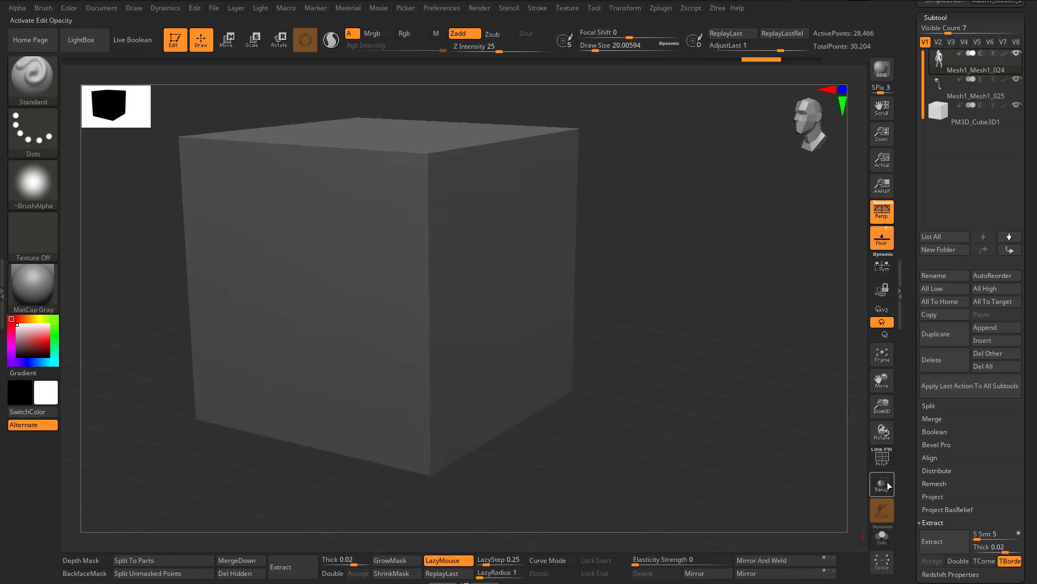
{"action": "left_click", "coordinate": [884, 485]}
{"action": "left_click_drag", "start_coordinate": [604, 308], "coordinate": [671, 315]}
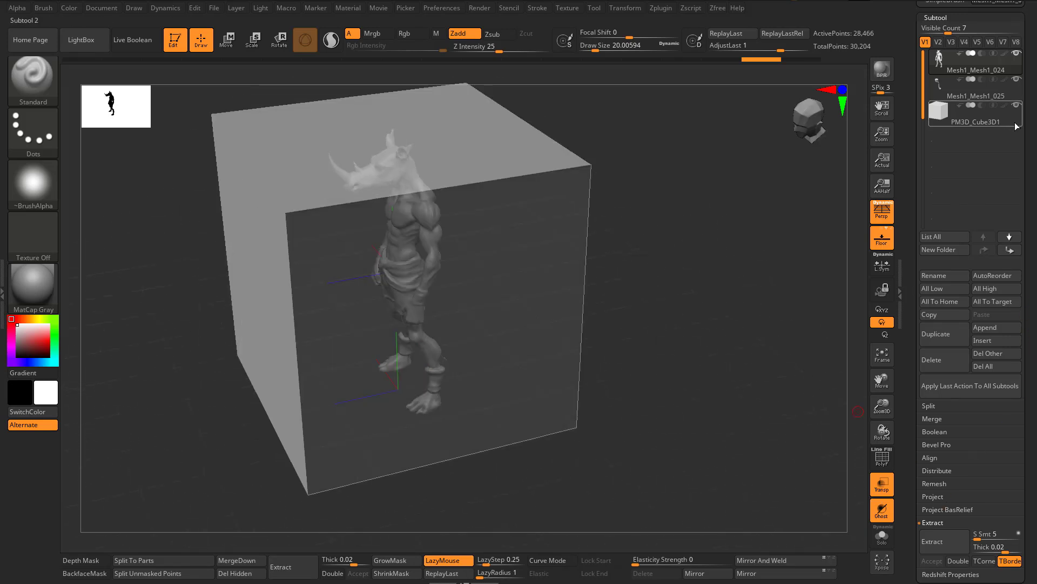
Step: Delete the PM3D_Cube3D1 reference cube subtool
{"action": "left_click", "coordinate": [967, 115]}
{"action": "left_click", "coordinate": [954, 360]}
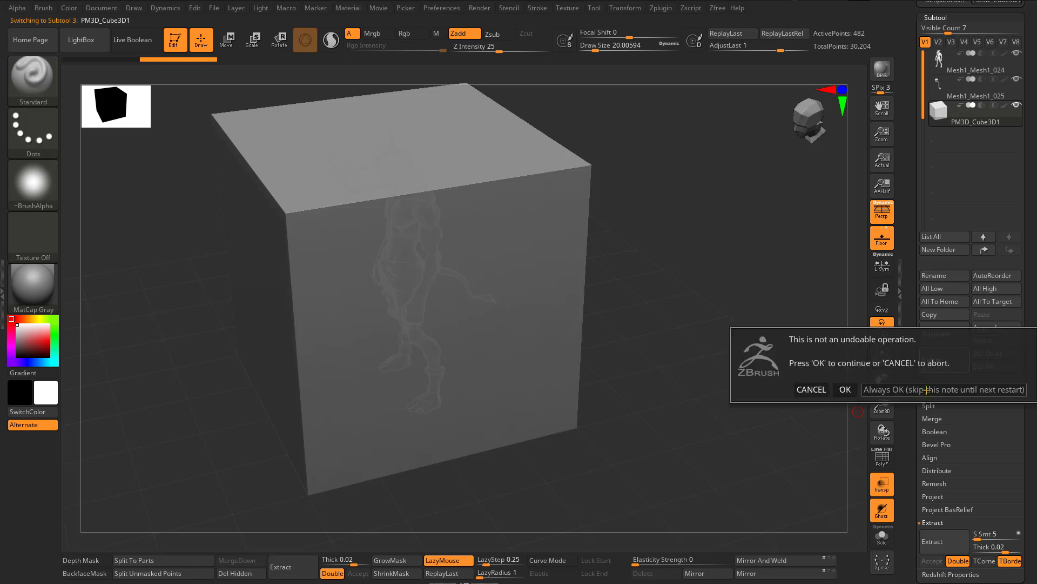
{"action": "left_click", "coordinate": [846, 390]}
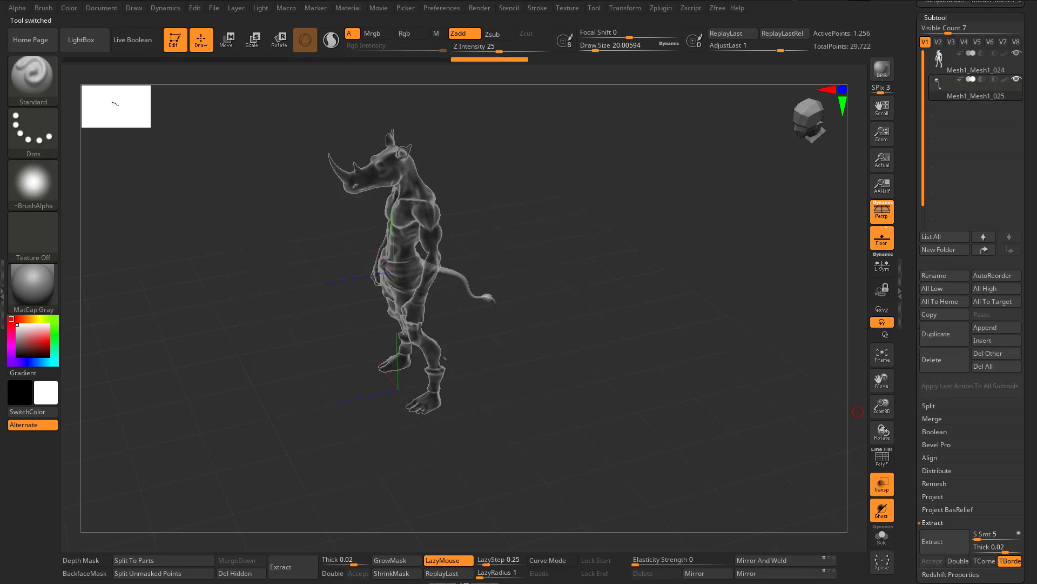
Step: Scale up the body and tail subtools together uniformly with the gizmo, and turn off transparency
{"action": "left_click", "coordinate": [1016, 54], "text": "ctrl"}
{"action": "left_click", "coordinate": [1016, 57], "text": "ctrl"}
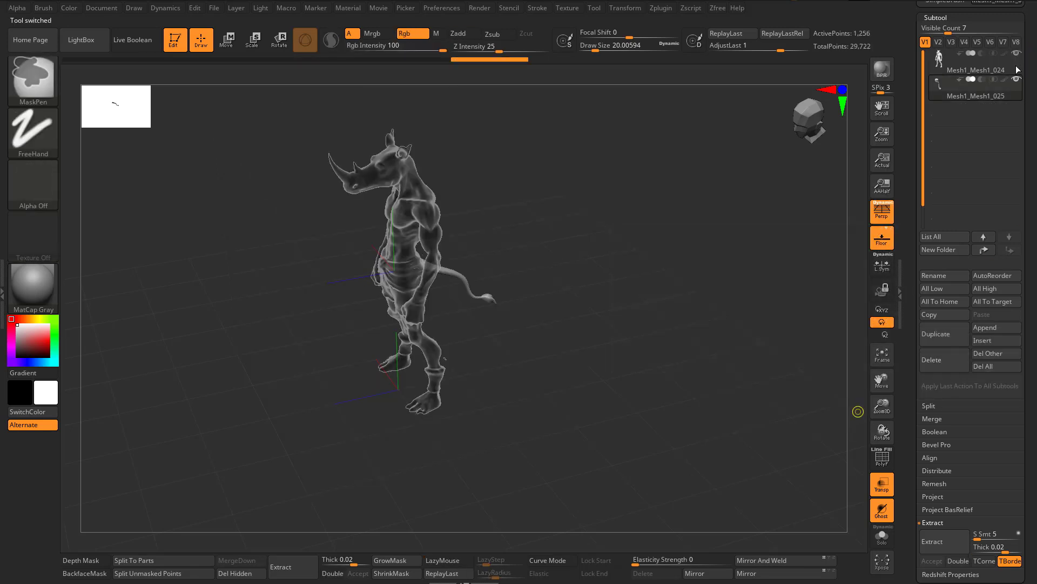
{"action": "mouse_move", "coordinate": [684, 363]}
{"action": "left_mouse_down"}
{"action": "mouse_move", "coordinate": [680, 463]}
{"action": "mouse_move", "coordinate": [700, 408]}
{"action": "mouse_move", "coordinate": [675, 390]}
{"action": "left_mouse_up"}
{"action": "key", "text": "w"}
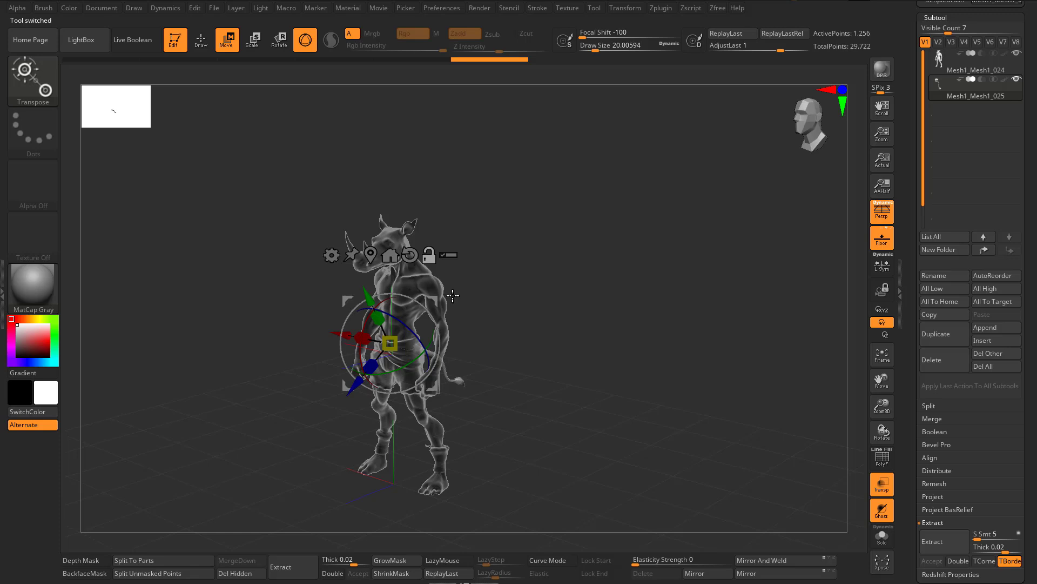
{"action": "left_click_drag", "start_coordinate": [552, 297], "coordinate": [537, 287]}
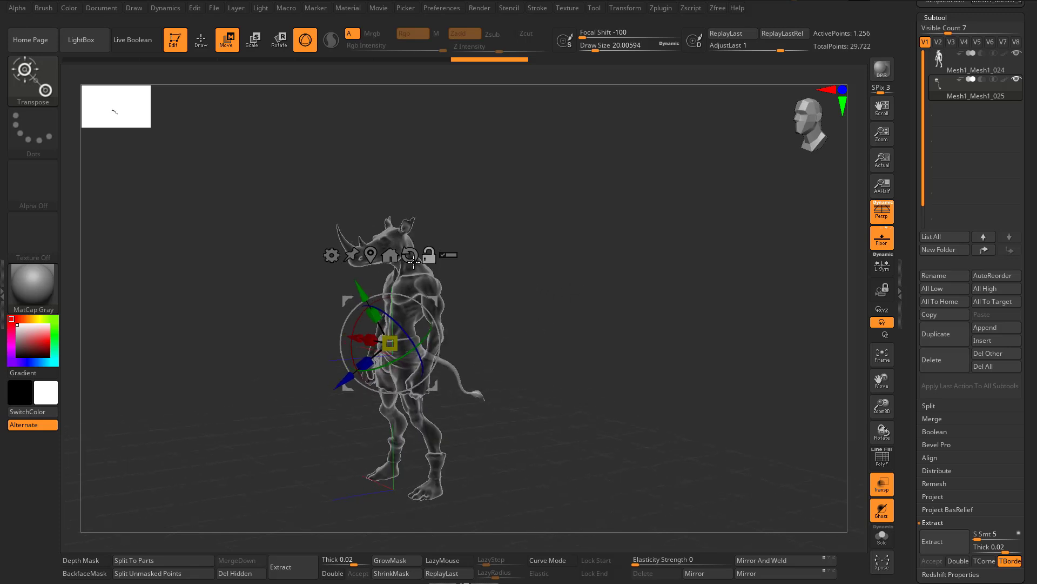
{"action": "key", "text": "q"}
{"action": "left_click", "coordinate": [408, 239], "text": "alt"}
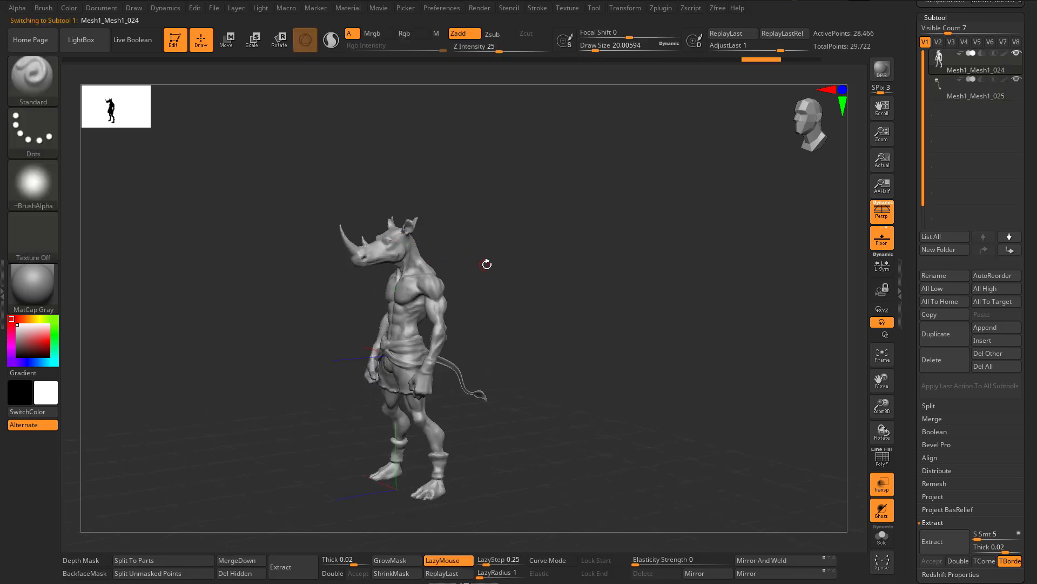
{"action": "key", "text": "w"}
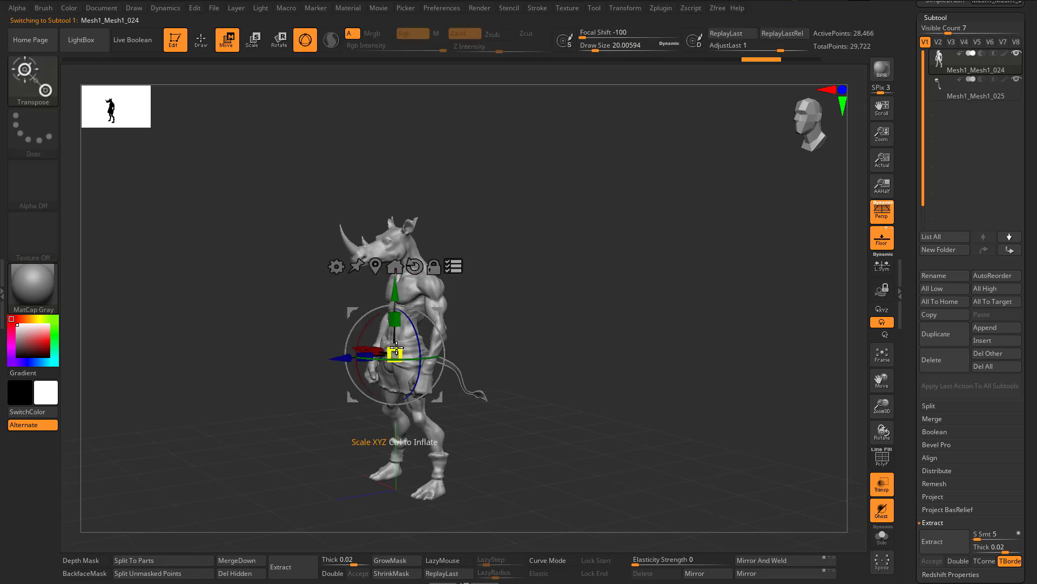
{"action": "left_click_drag", "start_coordinate": [394, 354], "coordinate": [417, 270]}
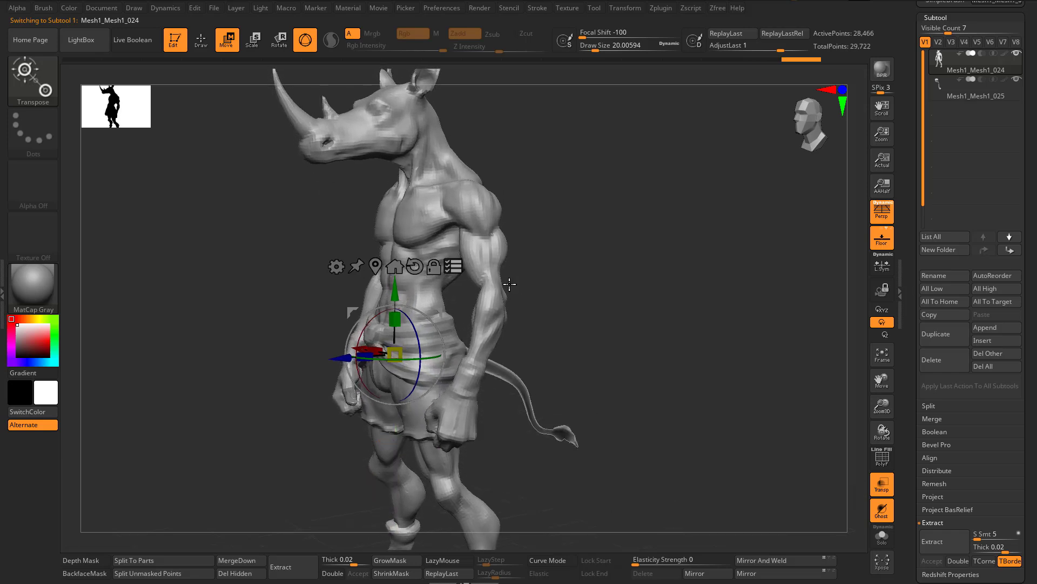
{"action": "mouse_move", "coordinate": [528, 322]}
{"action": "right_mouse_down", "text": "alt"}
{"action": "mouse_move", "coordinate": [581, 158]}
{"action": "mouse_move", "coordinate": [561, 174]}
{"action": "mouse_move", "coordinate": [528, 310]}
{"action": "right_mouse_up", "text": "alt"}
{"action": "left_click", "coordinate": [887, 490]}
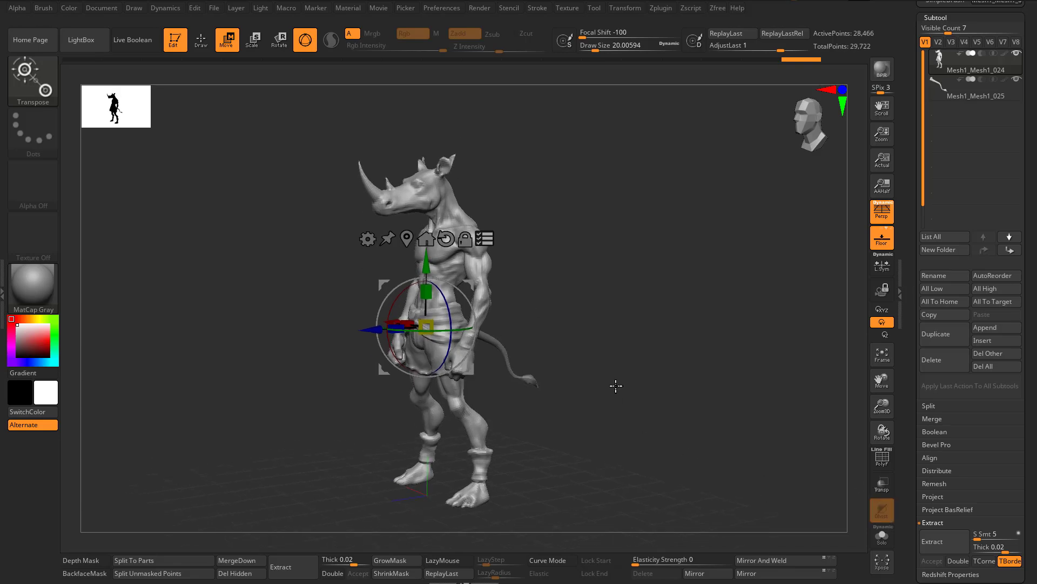
Step: Remesh the enlarged body subtool with DynaMesh at resolution 128
{"action": "mouse_move", "coordinate": [618, 384]}
{"action": "left_mouse_down"}
{"action": "mouse_move", "coordinate": [711, 343]}
{"action": "mouse_move", "coordinate": [654, 364]}
{"action": "mouse_move", "coordinate": [570, 336]}
{"action": "mouse_move", "coordinate": [534, 298]}
{"action": "left_mouse_up"}
{"action": "key", "text": "q"}
{"action": "right_click_drag", "start_coordinate": [535, 299], "coordinate": [741, 313], "text": "ctrl"}
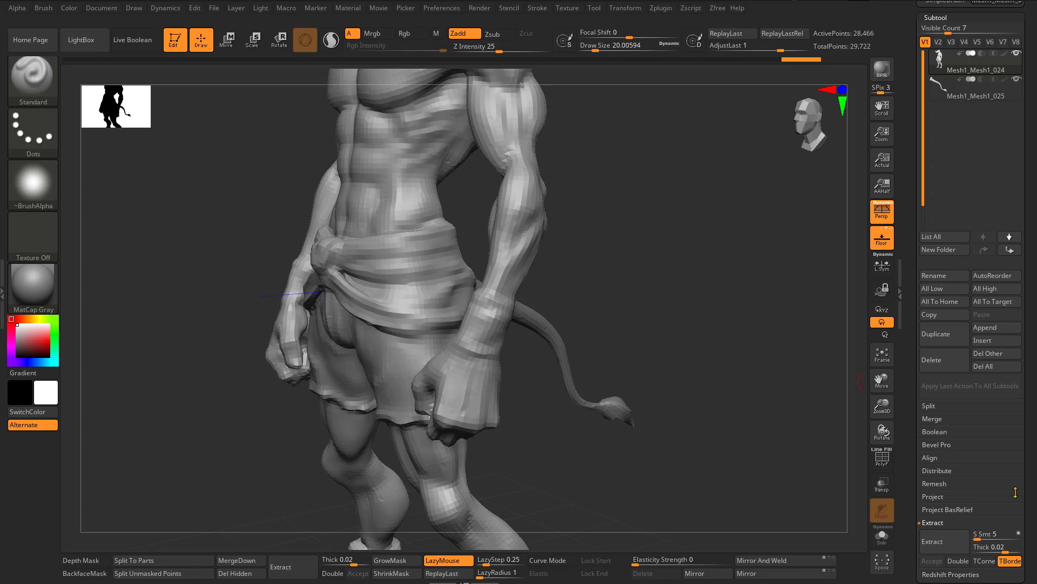
{"action": "scroll", "coordinate": [1029, 462], "scroll_direction": "down", "scroll_amount": 5}
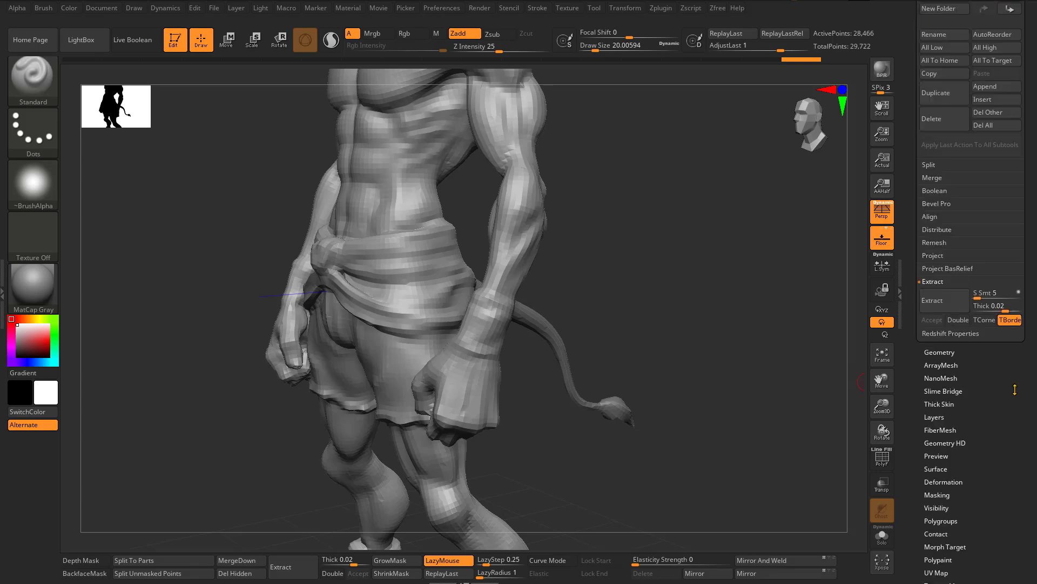
{"action": "left_click", "coordinate": [939, 352]}
{"action": "left_click", "coordinate": [948, 233]}
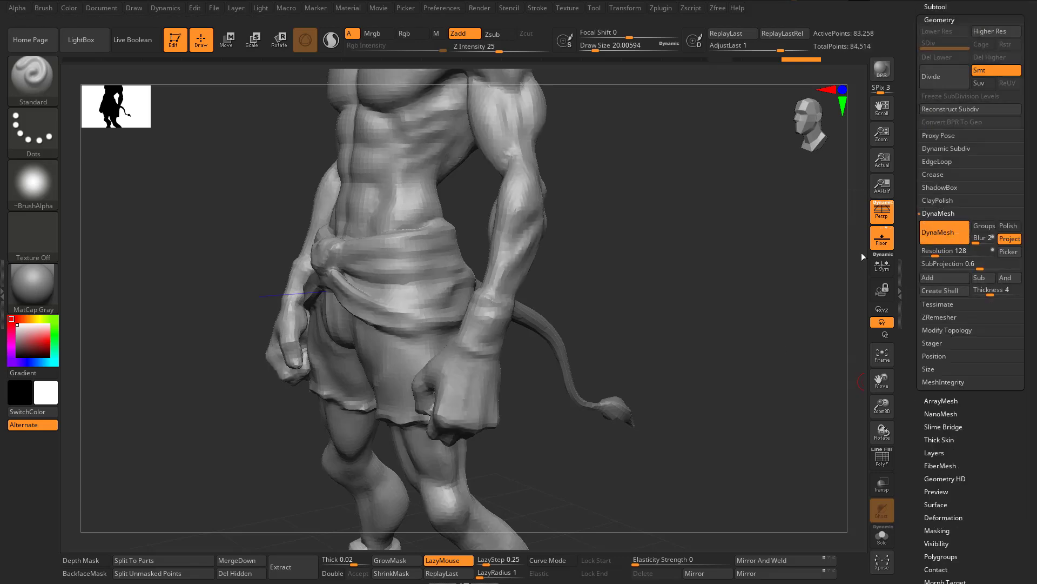
Step: Set the draw size to about 41 and smooth away the cuff around the wrist and lower forearm
{"action": "mouse_move", "coordinate": [864, 254]}
{"action": "left_mouse_down"}
{"action": "mouse_move", "coordinate": [699, 255]}
{"action": "mouse_move", "coordinate": [616, 371]}
{"action": "mouse_move", "coordinate": [699, 303]}
{"action": "mouse_move", "coordinate": [667, 326]}
{"action": "mouse_move", "coordinate": [618, 294]}
{"action": "left_mouse_up"}
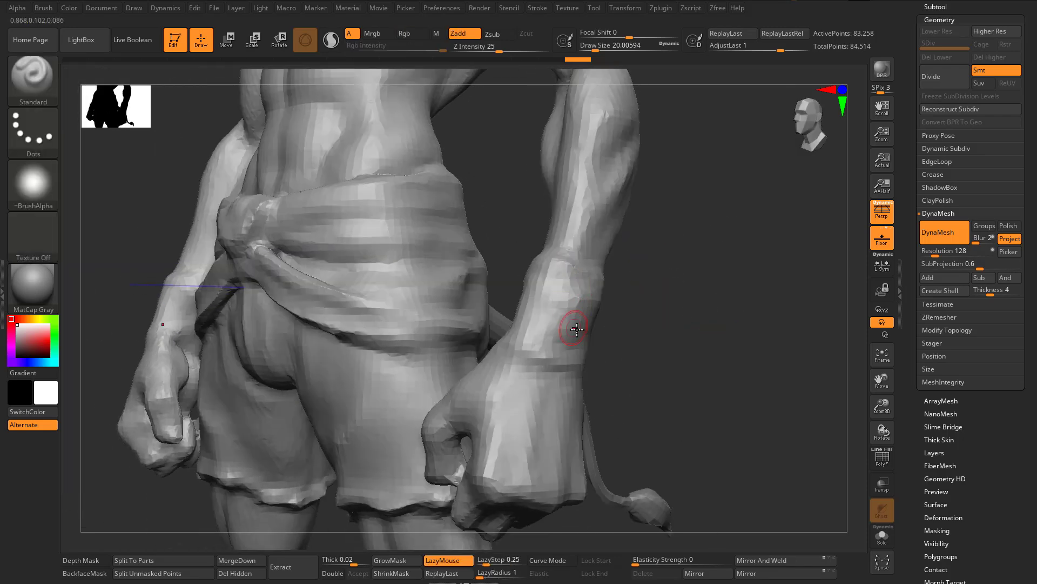
{"action": "key", "text": "s"}
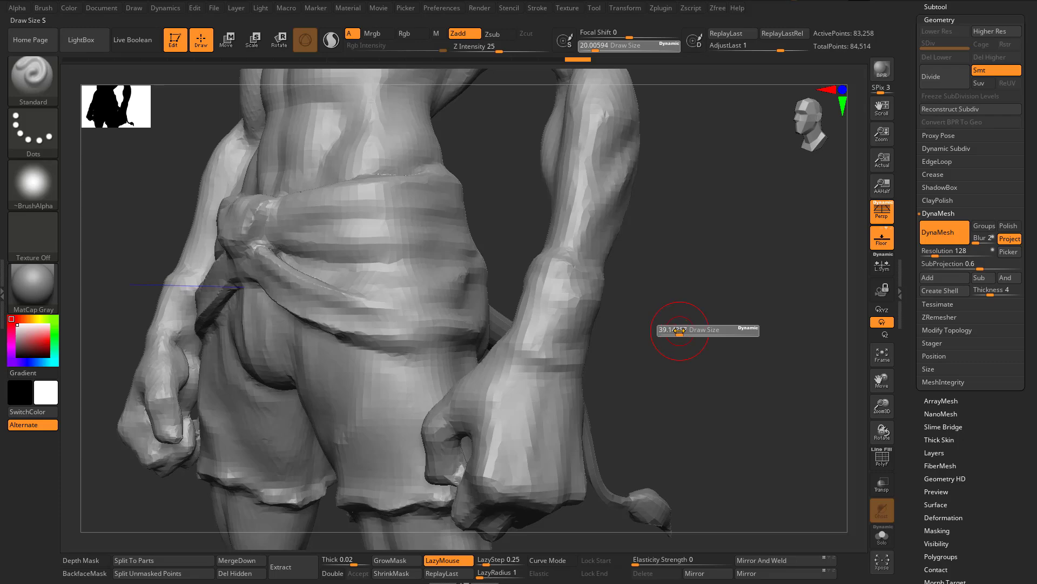
{"action": "left_click_drag", "start_coordinate": [680, 331], "coordinate": [681, 331]}
{"action": "left_click_drag", "start_coordinate": [556, 323], "coordinate": [549, 349], "text": "shift"}
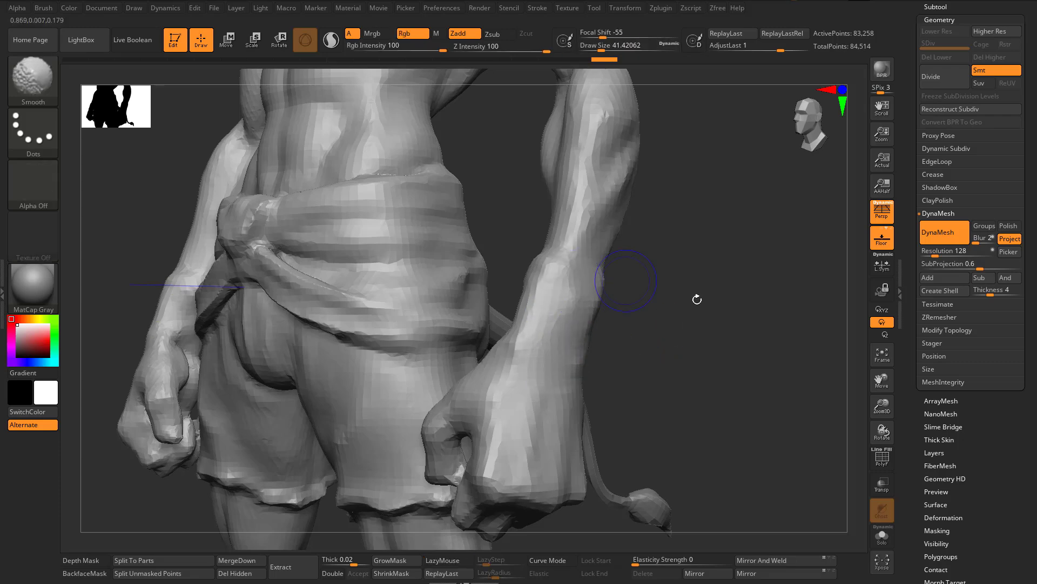
{"action": "left_click_drag", "start_coordinate": [697, 299], "coordinate": [535, 250]}
{"action": "mouse_move", "coordinate": [667, 266]}
{"action": "left_mouse_down"}
{"action": "mouse_move", "coordinate": [563, 316]}
{"action": "mouse_move", "coordinate": [572, 301]}
{"action": "mouse_move", "coordinate": [581, 319]}
{"action": "mouse_move", "coordinate": [565, 292]}
{"action": "left_mouse_up"}
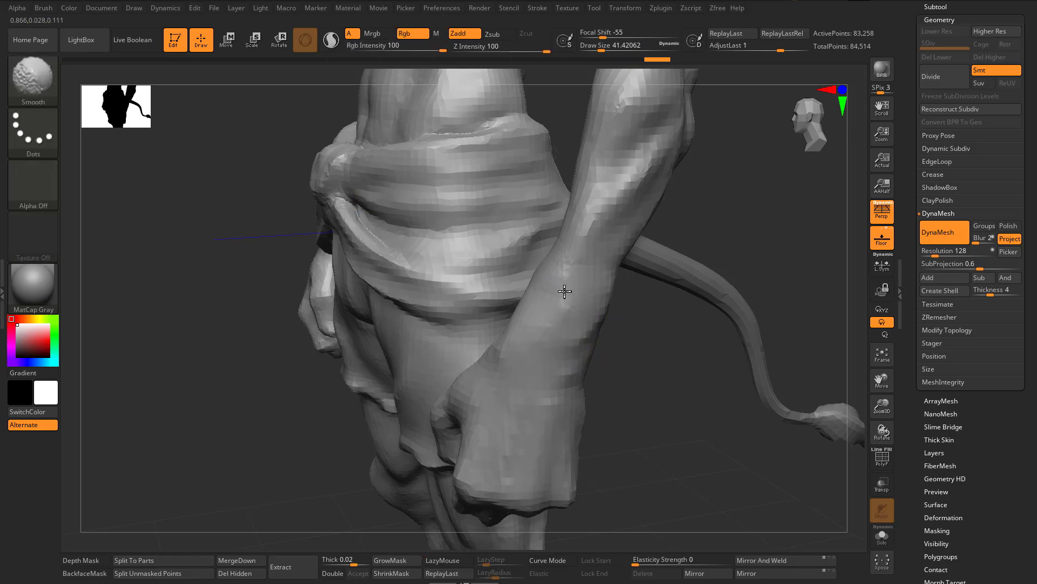
{"action": "mouse_move", "coordinate": [683, 412]}
{"action": "left_mouse_down"}
{"action": "mouse_move", "coordinate": [597, 335]}
{"action": "mouse_move", "coordinate": [606, 320]}
{"action": "left_mouse_up"}
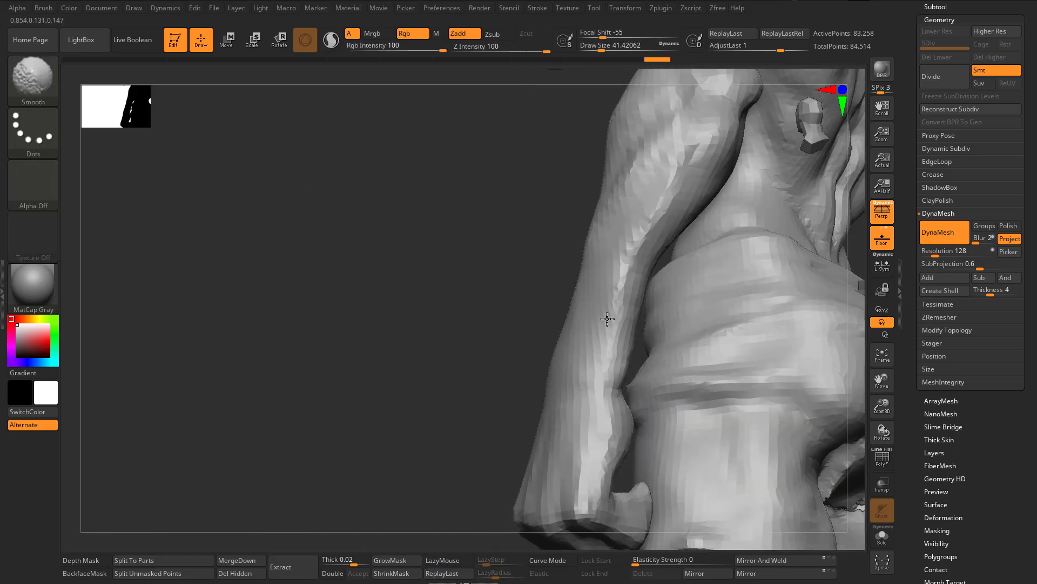
{"action": "mouse_move", "coordinate": [419, 366]}
{"action": "left_mouse_down"}
{"action": "mouse_move", "coordinate": [438, 391]}
{"action": "mouse_move", "coordinate": [508, 378]}
{"action": "left_mouse_up"}
{"action": "left_click_drag", "start_coordinate": [532, 366], "coordinate": [599, 372], "text": "shift"}
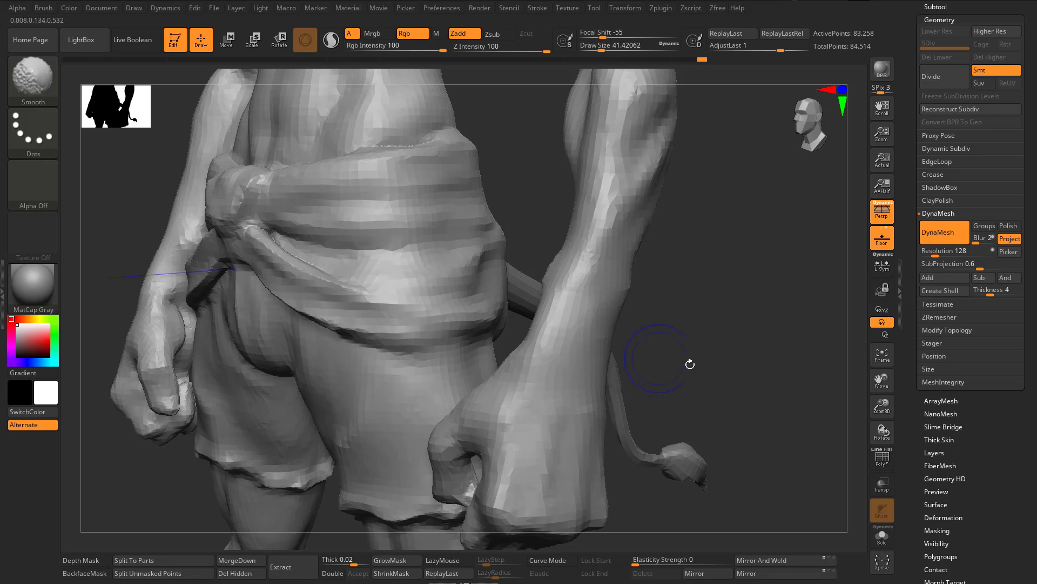
Step: Smooth the remaining roughness around the wrist and forearm from the front, back and outer side
{"action": "left_click_drag", "start_coordinate": [690, 364], "coordinate": [794, 384]}
{"action": "mouse_move", "coordinate": [542, 342]}
{"action": "left_mouse_down", "text": "shift"}
{"action": "mouse_move", "coordinate": [505, 333]}
{"action": "mouse_move", "coordinate": [470, 297]}
{"action": "left_mouse_up", "text": "shift"}
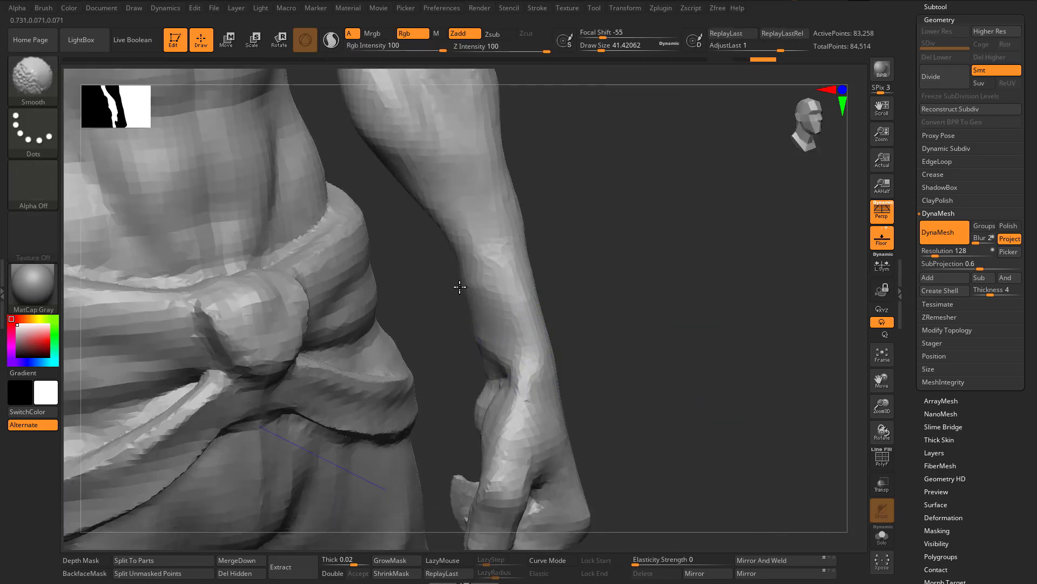
{"action": "mouse_move", "coordinate": [682, 260]}
{"action": "left_mouse_down"}
{"action": "mouse_move", "coordinate": [725, 243]}
{"action": "mouse_move", "coordinate": [519, 344]}
{"action": "left_mouse_up"}
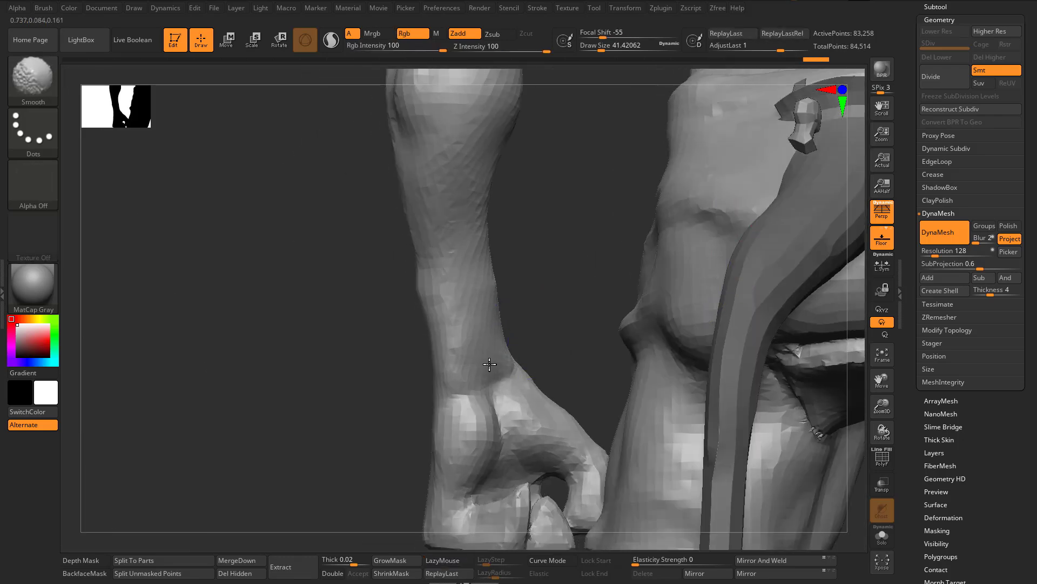
{"action": "left_click_drag", "start_coordinate": [459, 294], "coordinate": [384, 319], "text": "shift"}
{"action": "left_click_drag", "start_coordinate": [433, 276], "coordinate": [377, 377], "text": "shift"}
{"action": "left_click_drag", "start_coordinate": [311, 386], "coordinate": [355, 348]}
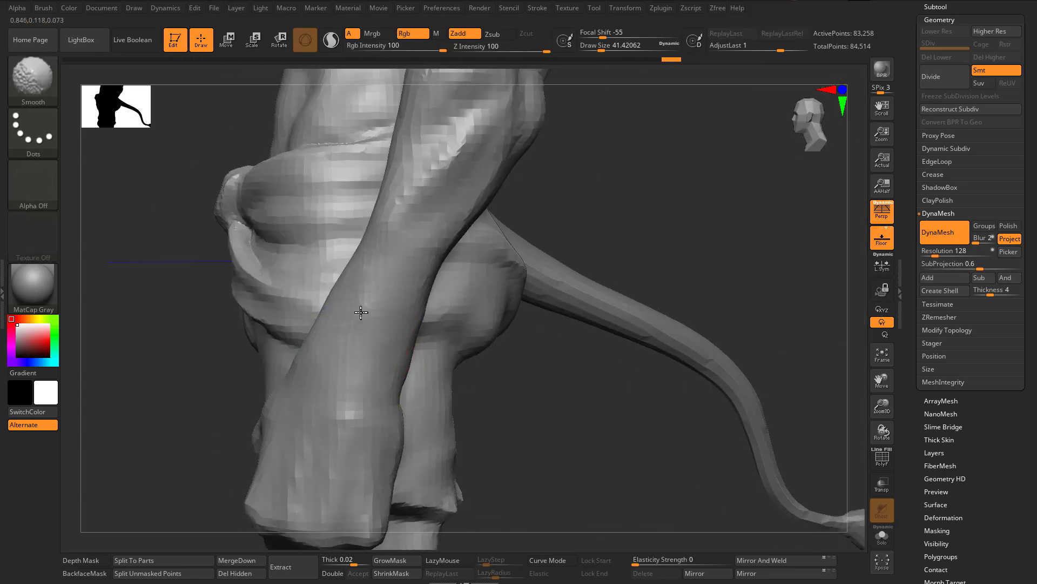
{"action": "mouse_move", "coordinate": [583, 460]}
{"action": "left_mouse_down", "text": "shift"}
{"action": "mouse_move", "coordinate": [530, 365]}
{"action": "mouse_move", "coordinate": [472, 311]}
{"action": "mouse_move", "coordinate": [463, 321]}
{"action": "left_mouse_up", "text": "shift"}
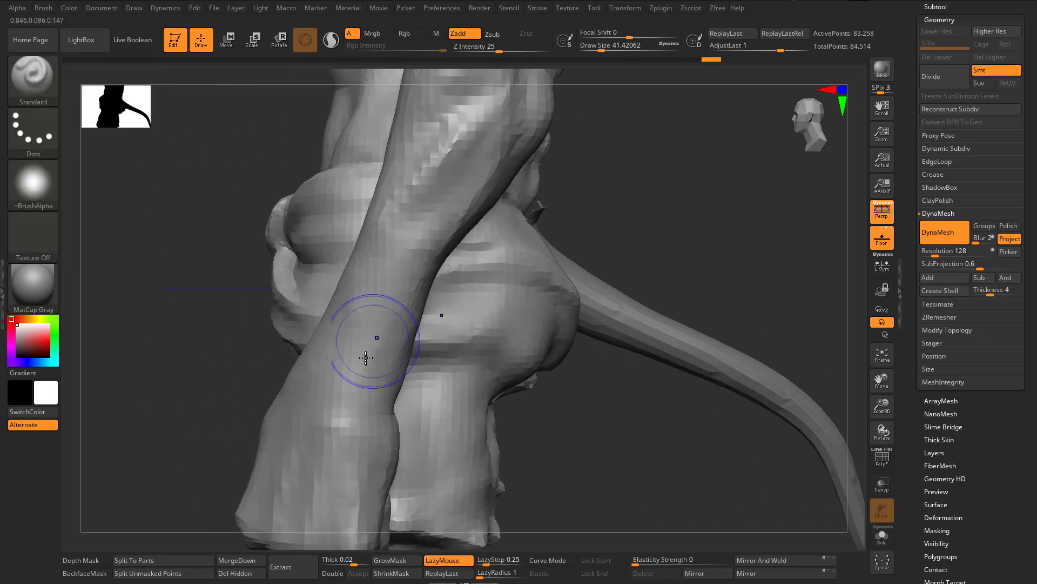
{"action": "mouse_move", "coordinate": [366, 354]}
{"action": "left_mouse_down", "text": "shift"}
{"action": "mouse_move", "coordinate": [342, 329]}
{"action": "mouse_move", "coordinate": [379, 272]}
{"action": "left_mouse_up", "text": "shift"}
Step: Refine the forearm and wrist forms with the DamStandard brush at Z Intensity 17
{"action": "mouse_move", "coordinate": [436, 405]}
{"action": "right_mouse_down", "text": "ctrl"}
{"action": "mouse_move", "coordinate": [533, 241]}
{"action": "mouse_move", "coordinate": [673, 288]}
{"action": "mouse_move", "coordinate": [590, 278]}
{"action": "mouse_move", "coordinate": [550, 583]}
{"action": "right_mouse_up", "text": "ctrl"}
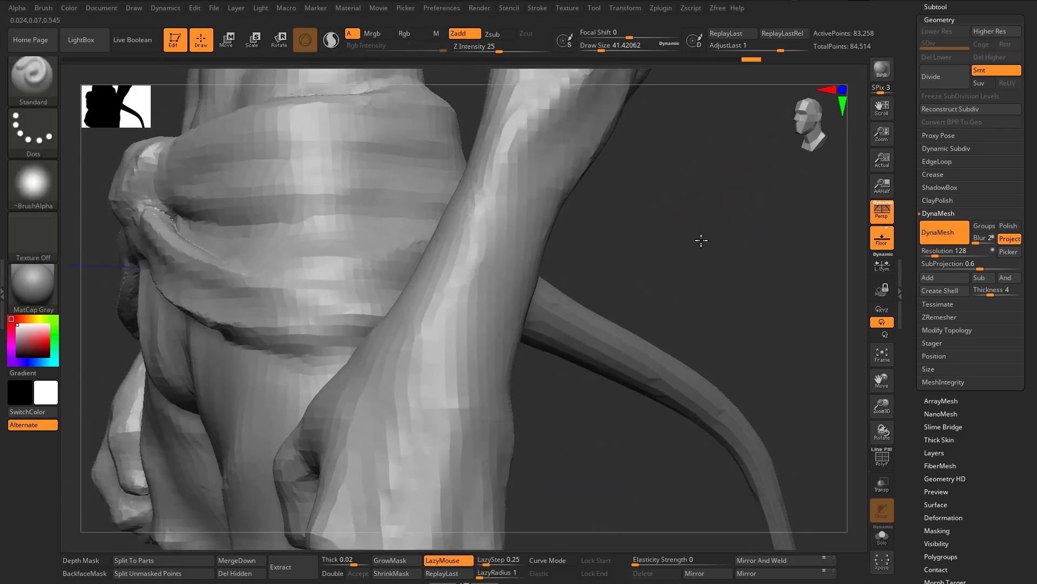
{"action": "right_click_drag", "start_coordinate": [701, 240], "coordinate": [692, 289], "text": "ctrl"}
{"action": "key", "text": "b"}
{"action": "key", "text": "d"}
{"action": "key", "text": "s"}
{"action": "mouse_move", "coordinate": [574, 144]}
{"action": "right_mouse_down", "text": "alt"}
{"action": "mouse_move", "coordinate": [600, 324]}
{"action": "mouse_move", "coordinate": [651, 368]}
{"action": "mouse_move", "coordinate": [638, 281]}
{"action": "right_mouse_up", "text": "alt"}
{"action": "left_click_drag", "start_coordinate": [508, 51], "coordinate": [490, 51]}
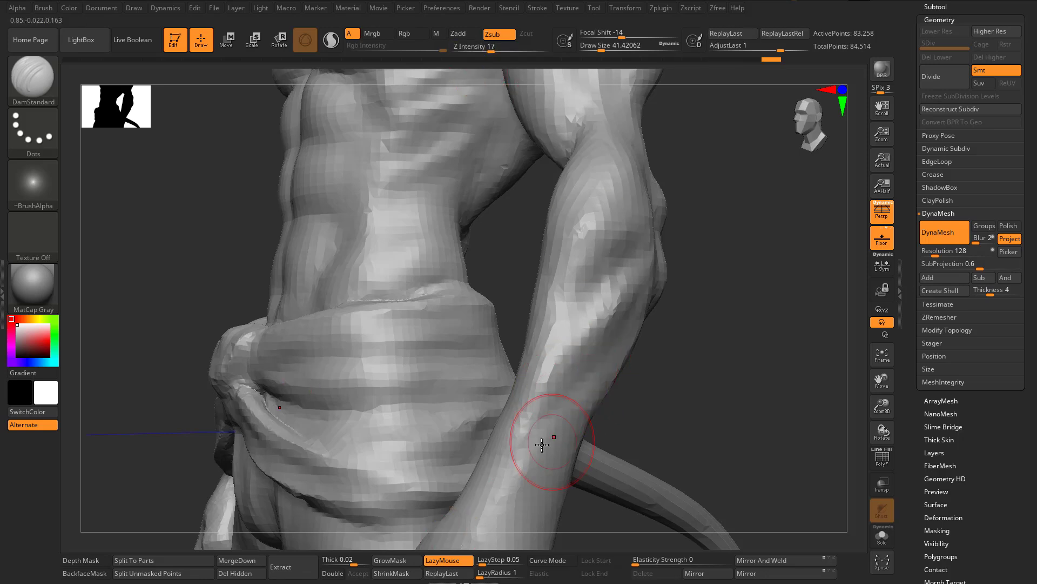
{"action": "right_click_drag", "start_coordinate": [716, 398], "coordinate": [690, 267], "text": "alt"}
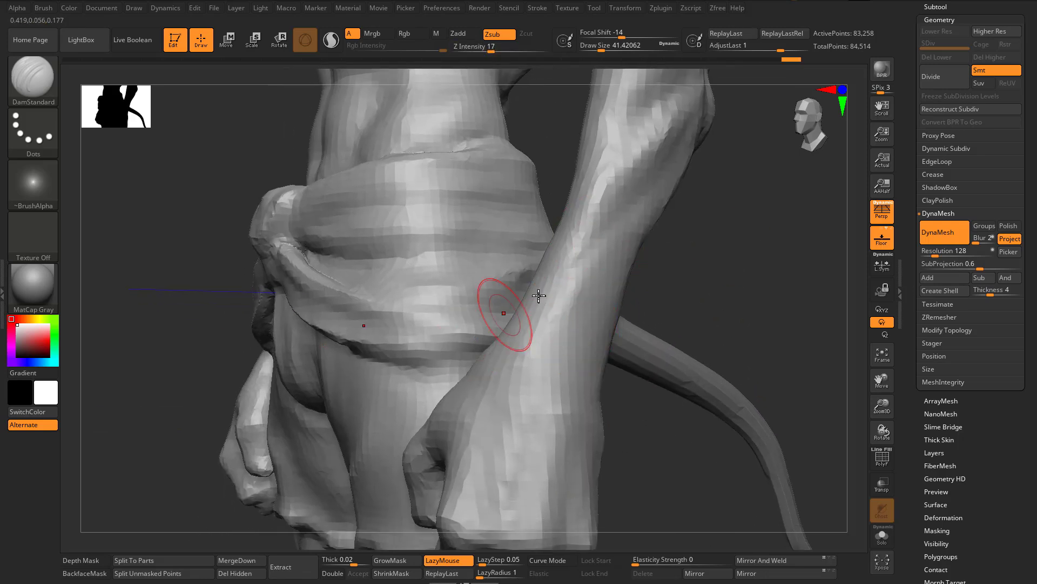
{"action": "right_click_drag", "start_coordinate": [653, 314], "coordinate": [618, 338]}
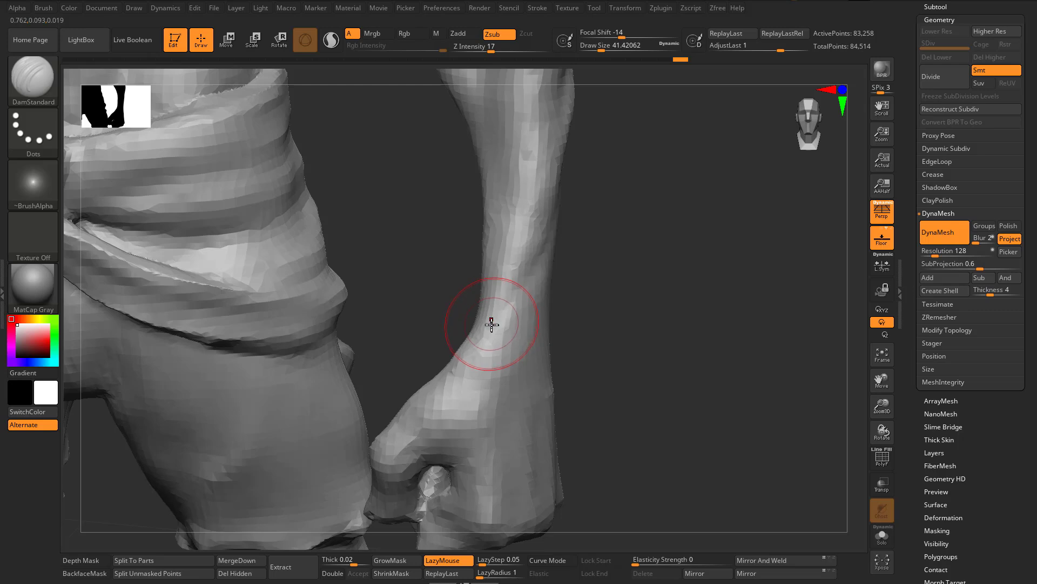
Step: Build up the wrist and lower forearm with the ClayBuildup brush at draw size 28.75 and Z Intensity 13
{"action": "key", "text": "b"}
{"action": "key", "text": "c"}
{"action": "key", "text": "b"}
{"action": "key", "text": "s"}
{"action": "left_click_drag", "start_coordinate": [498, 296], "coordinate": [493, 296]}
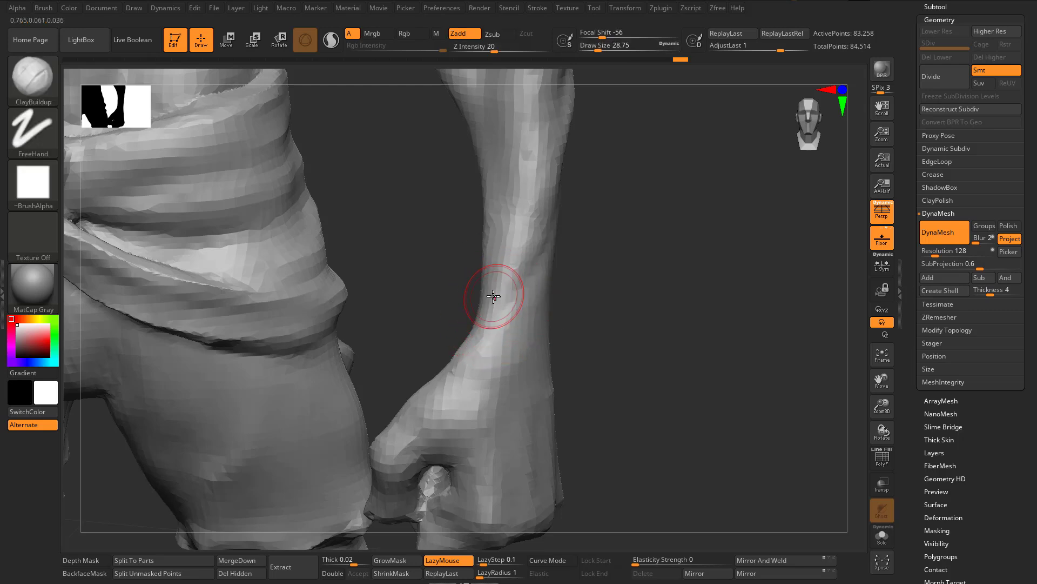
{"action": "left_click_drag", "start_coordinate": [491, 46], "coordinate": [486, 46]}
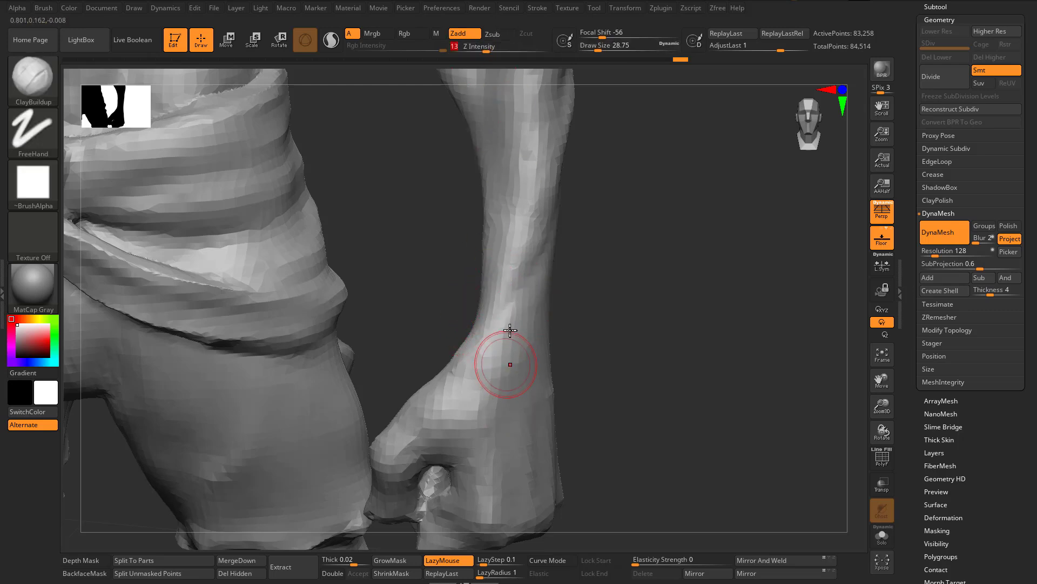
{"action": "mouse_move", "coordinate": [545, 226]}
{"action": "left_mouse_down"}
{"action": "mouse_move", "coordinate": [625, 248]}
{"action": "mouse_move", "coordinate": [509, 291]}
{"action": "left_mouse_up"}
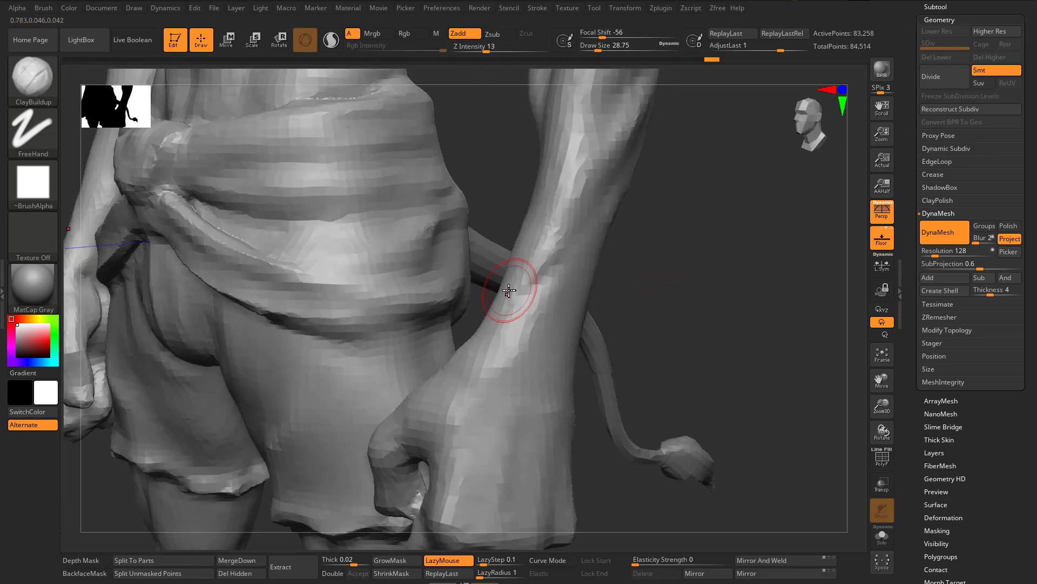
{"action": "left_click_drag", "start_coordinate": [672, 270], "coordinate": [697, 276]}
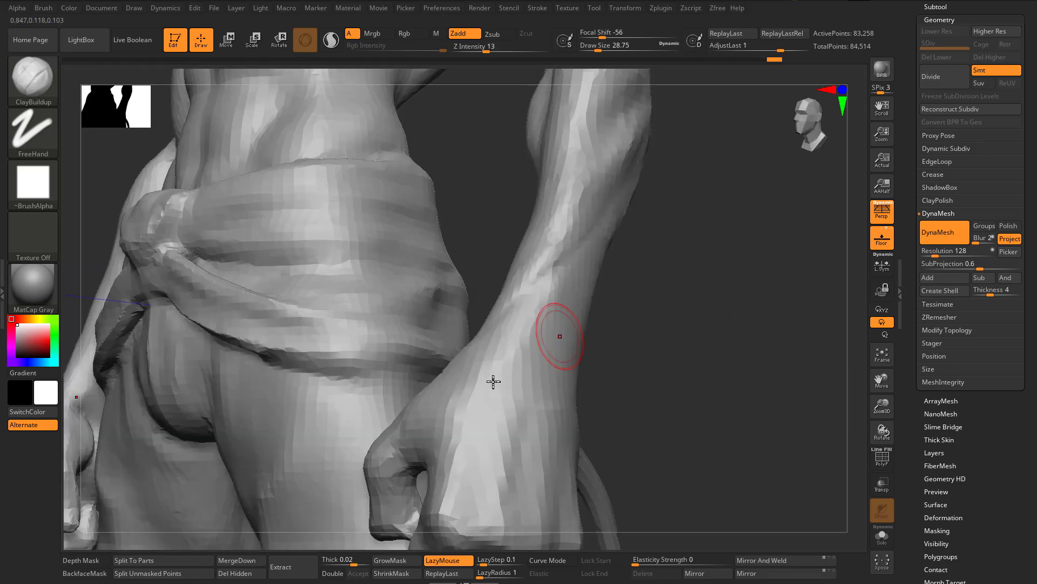
{"action": "left_click_drag", "start_coordinate": [623, 342], "coordinate": [645, 332]}
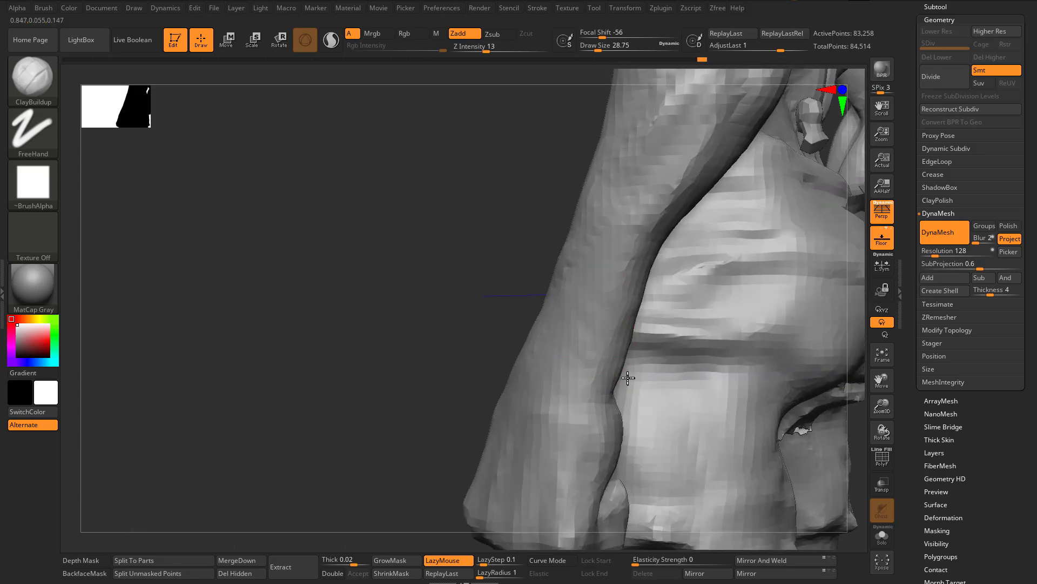
Step: Define the inner elbow crease and a groove along the outer upper arm with the DamStandard brush
{"action": "mouse_move", "coordinate": [661, 413]}
{"action": "right_mouse_down"}
{"action": "mouse_move", "coordinate": [621, 403]}
{"action": "mouse_move", "coordinate": [625, 342]}
{"action": "right_mouse_up"}
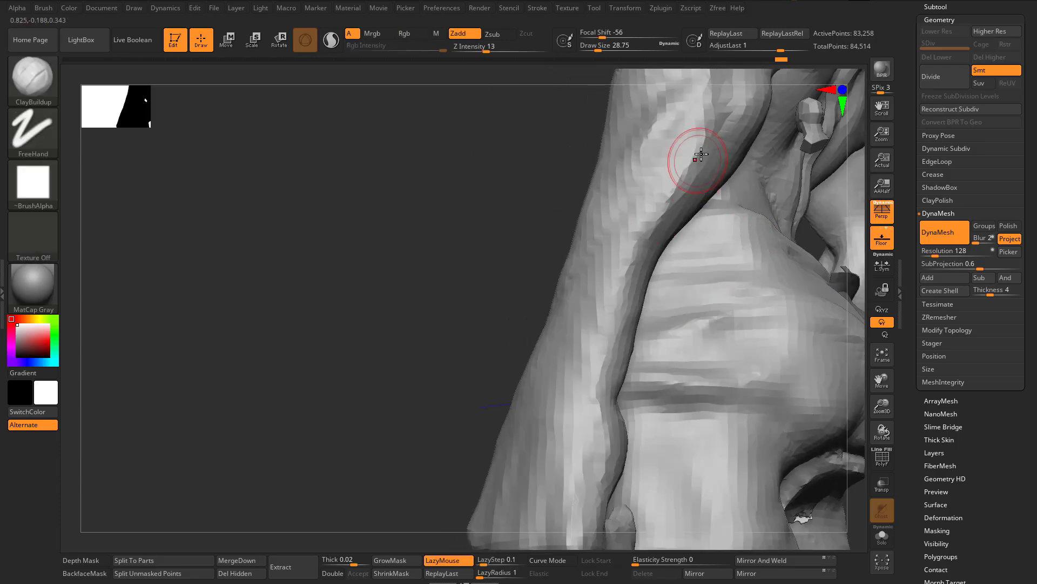
{"action": "right_click_drag", "start_coordinate": [437, 368], "coordinate": [725, 307], "text": "ctrl"}
{"action": "right_click_drag", "start_coordinate": [639, 245], "coordinate": [646, 326], "text": "alt"}
{"action": "right_click_drag", "start_coordinate": [681, 144], "coordinate": [718, 308], "text": "alt"}
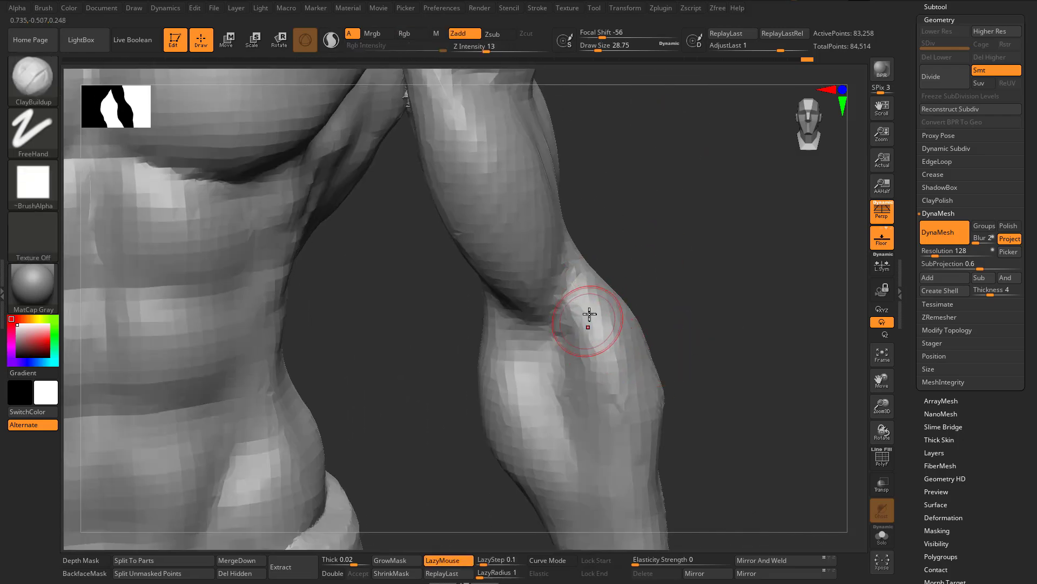
{"action": "key", "text": "b"}
{"action": "key", "text": "d"}
{"action": "key", "text": "s"}
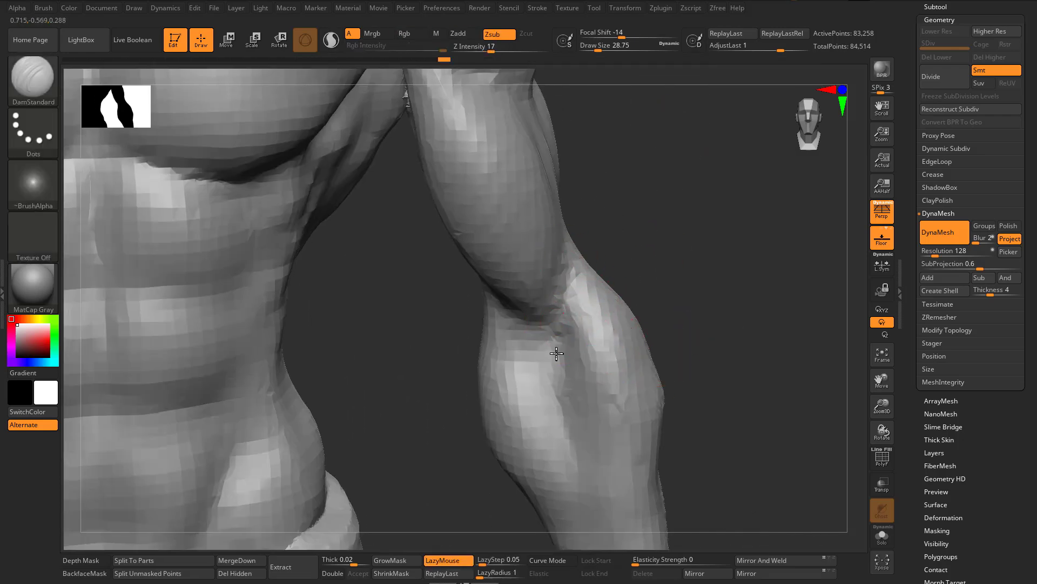
{"action": "right_click_drag", "start_coordinate": [693, 261], "coordinate": [738, 235]}
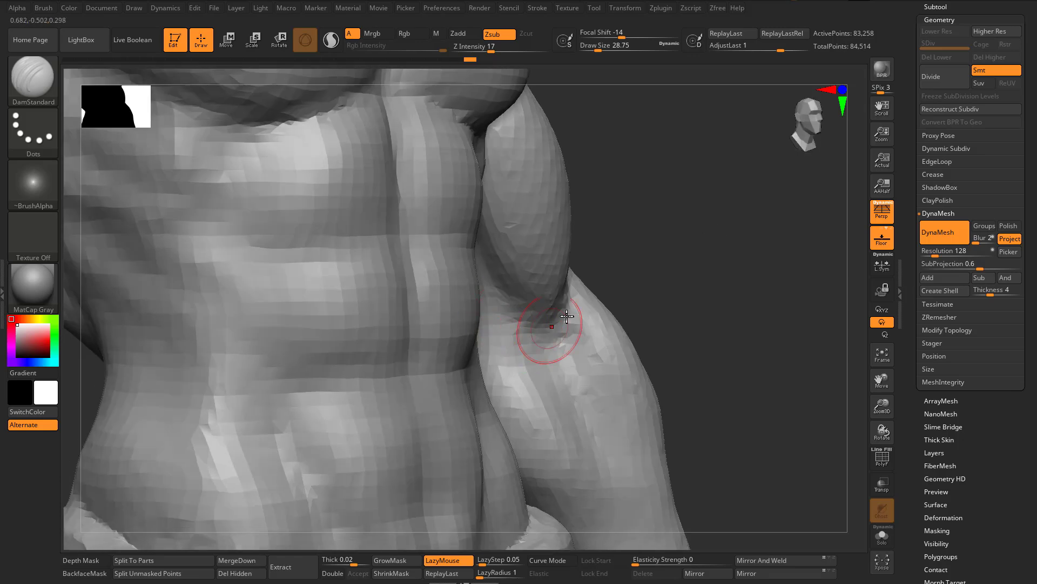
{"action": "left_click_drag", "start_coordinate": [744, 256], "coordinate": [501, 224]}
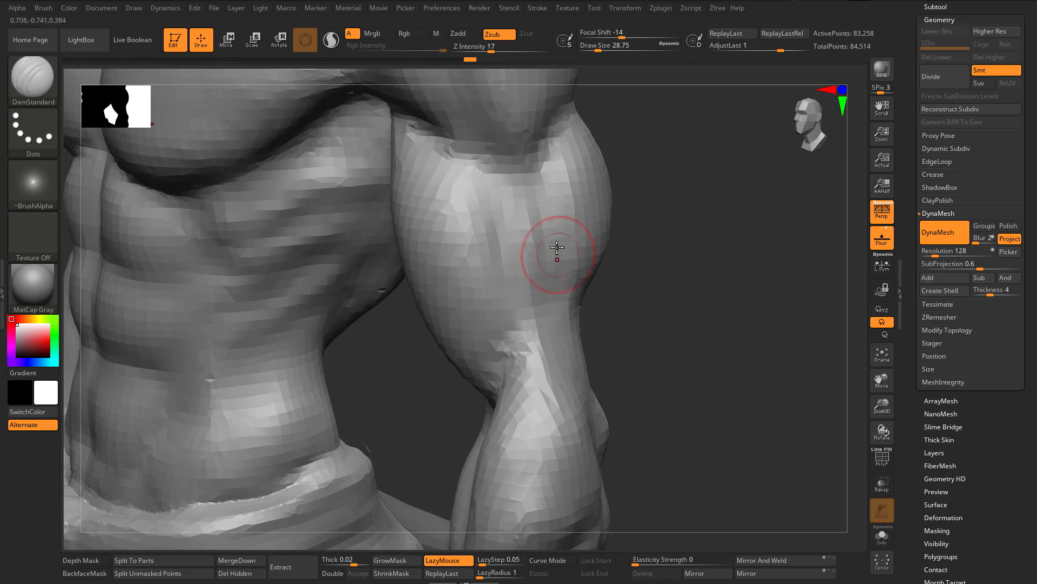
Step: Add volume to the outer upper arm muscles below the shoulder with the Inflat and ClayBuildup brushes
{"action": "key", "text": "b"}
{"action": "key", "text": "i"}
{"action": "key", "text": "n"}
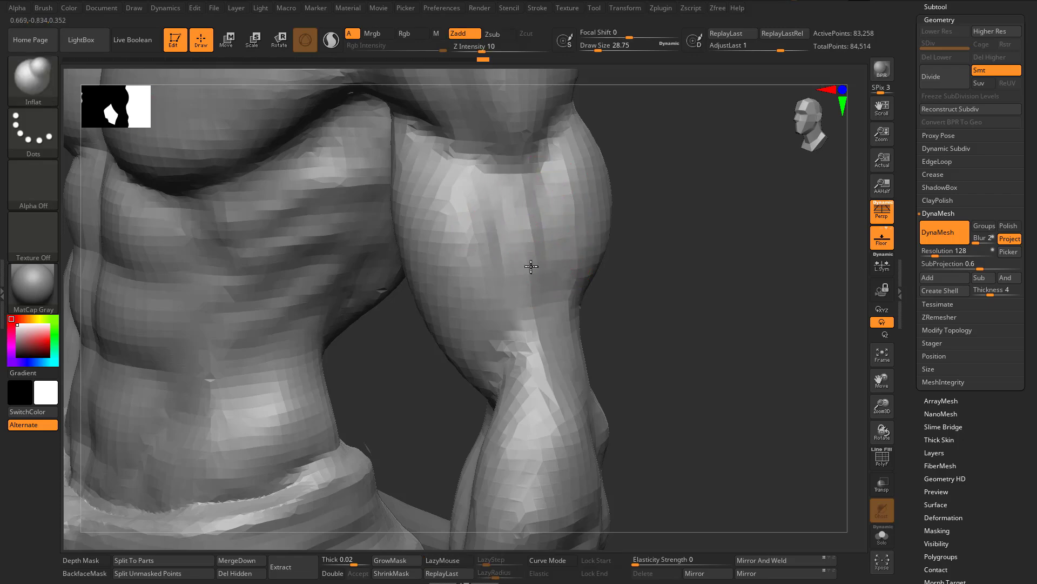
{"action": "left_click_drag", "start_coordinate": [736, 320], "coordinate": [528, 225]}
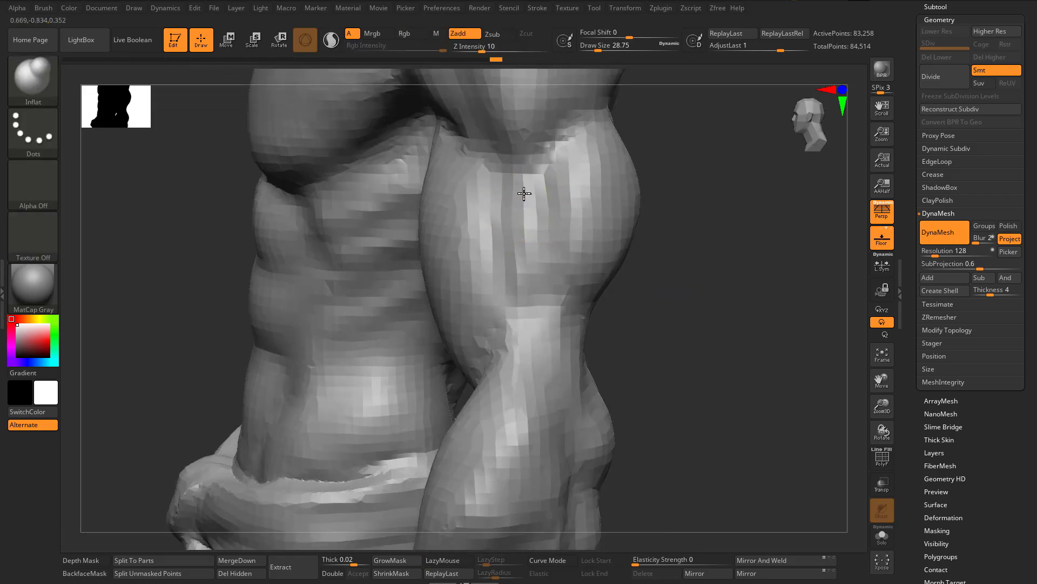
{"action": "key", "text": "b"}
{"action": "key", "text": "c"}
{"action": "key", "text": "b"}
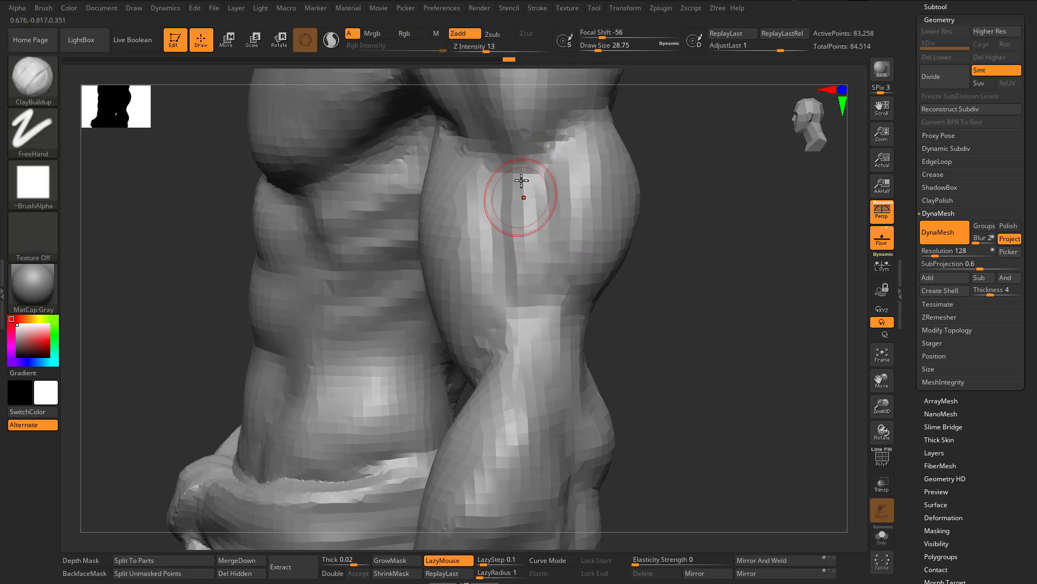
{"action": "left_click_drag", "start_coordinate": [756, 337], "coordinate": [703, 335]}
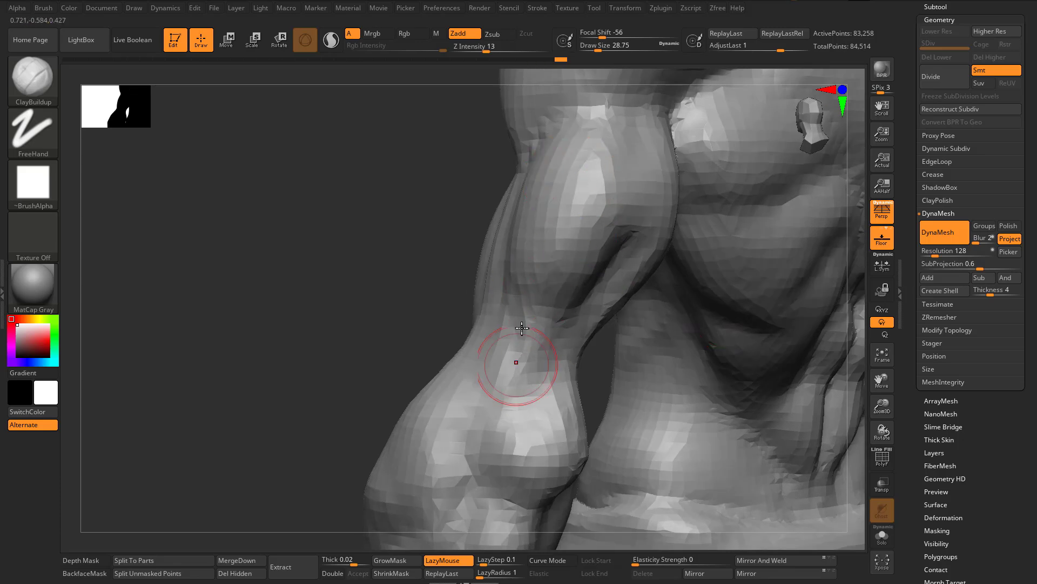
Step: Fill the hollow in the back of the upper arm with ClayBuildup strokes running down toward the elbow
{"action": "right_click_drag", "start_coordinate": [522, 328], "coordinate": [504, 287]}
{"action": "mouse_move", "coordinate": [643, 292]}
{"action": "right_mouse_down"}
{"action": "mouse_move", "coordinate": [588, 399]}
{"action": "mouse_move", "coordinate": [650, 354]}
{"action": "mouse_move", "coordinate": [622, 330]}
{"action": "mouse_move", "coordinate": [597, 342]}
{"action": "right_mouse_up"}
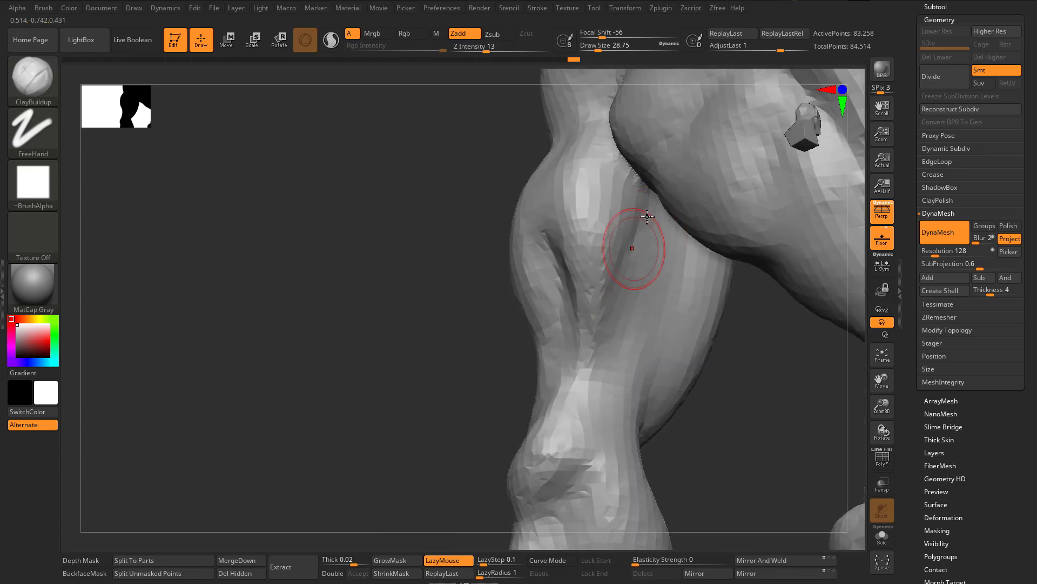
{"action": "mouse_move", "coordinate": [647, 216]}
{"action": "left_mouse_down"}
{"action": "mouse_move", "coordinate": [614, 346]}
{"action": "mouse_move", "coordinate": [601, 344]}
{"action": "left_mouse_up"}
{"action": "right_click_drag", "start_coordinate": [606, 260], "coordinate": [573, 252]}
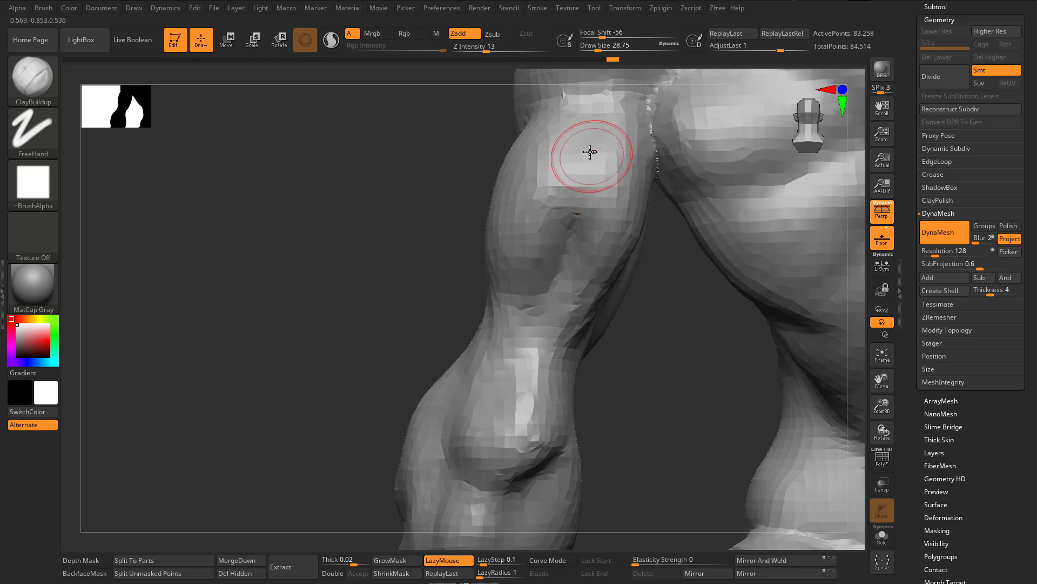
{"action": "left_click_drag", "start_coordinate": [565, 243], "coordinate": [544, 322]}
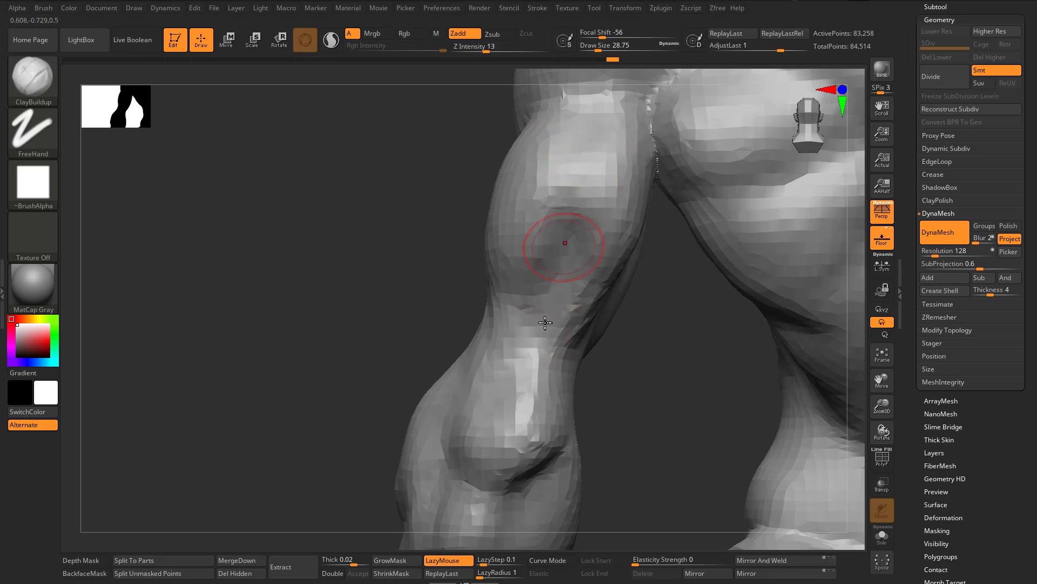
{"action": "left_click_drag", "start_coordinate": [572, 227], "coordinate": [537, 335]}
{"action": "left_click_drag", "start_coordinate": [572, 178], "coordinate": [557, 324]}
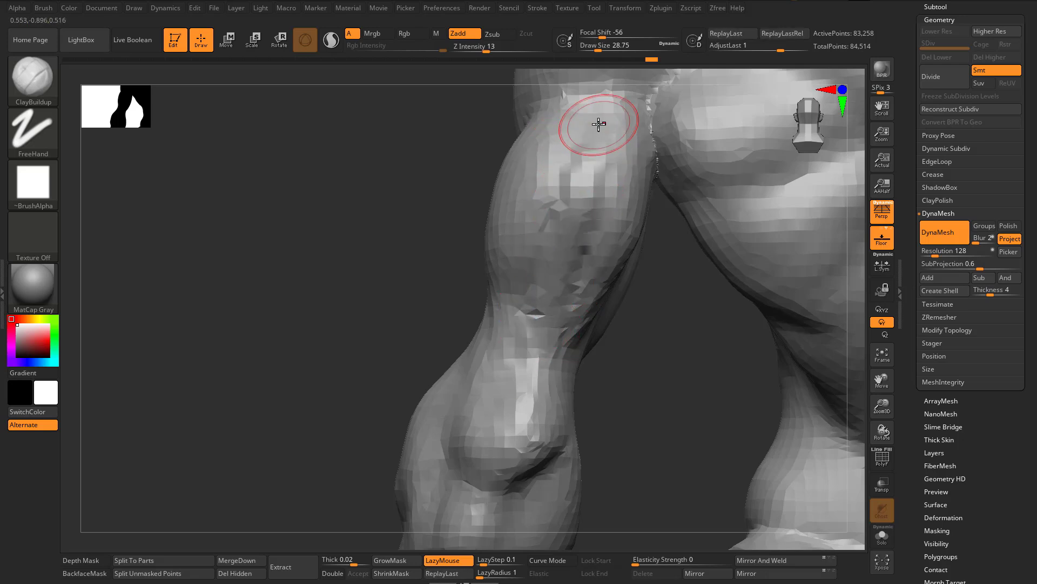
{"action": "left_click_drag", "start_coordinate": [598, 120], "coordinate": [562, 324]}
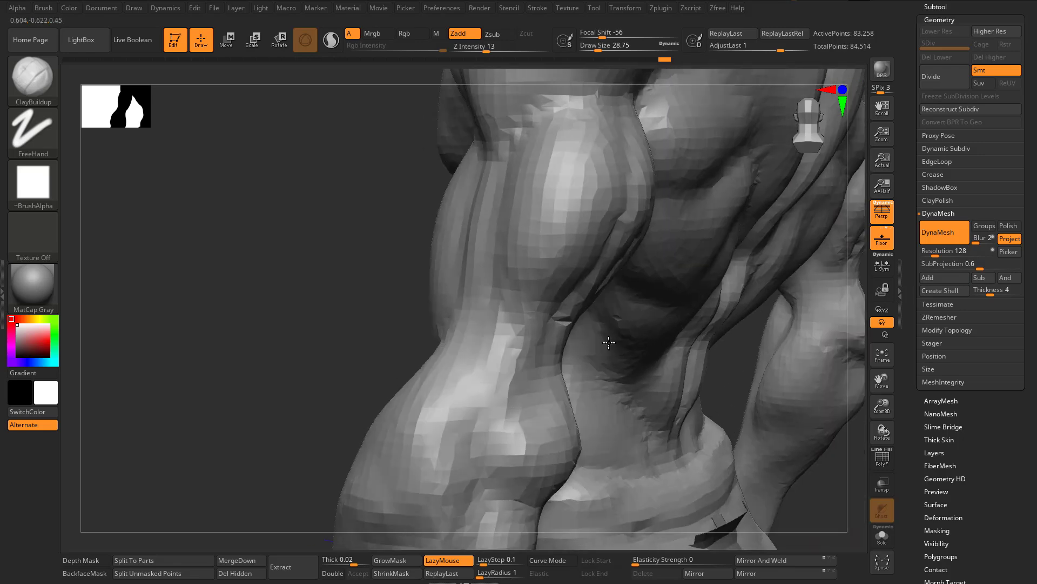
{"action": "mouse_move", "coordinate": [609, 343]}
{"action": "left_mouse_down"}
{"action": "mouse_move", "coordinate": [626, 357]}
{"action": "mouse_move", "coordinate": [732, 320]}
{"action": "mouse_move", "coordinate": [756, 294]}
{"action": "left_mouse_up"}
Step: Reshape the upper arm's contour with the Move brush, using draw sizes of about 97 and about 54
{"action": "key", "text": "w"}
{"action": "key", "text": "s"}
{"action": "key", "text": "s"}
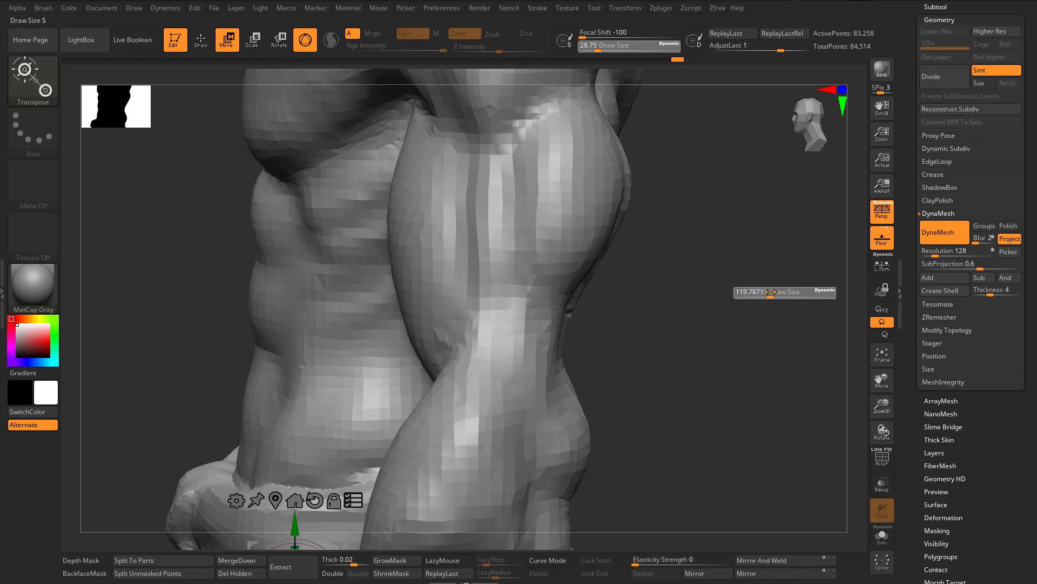
{"action": "key", "text": "q"}
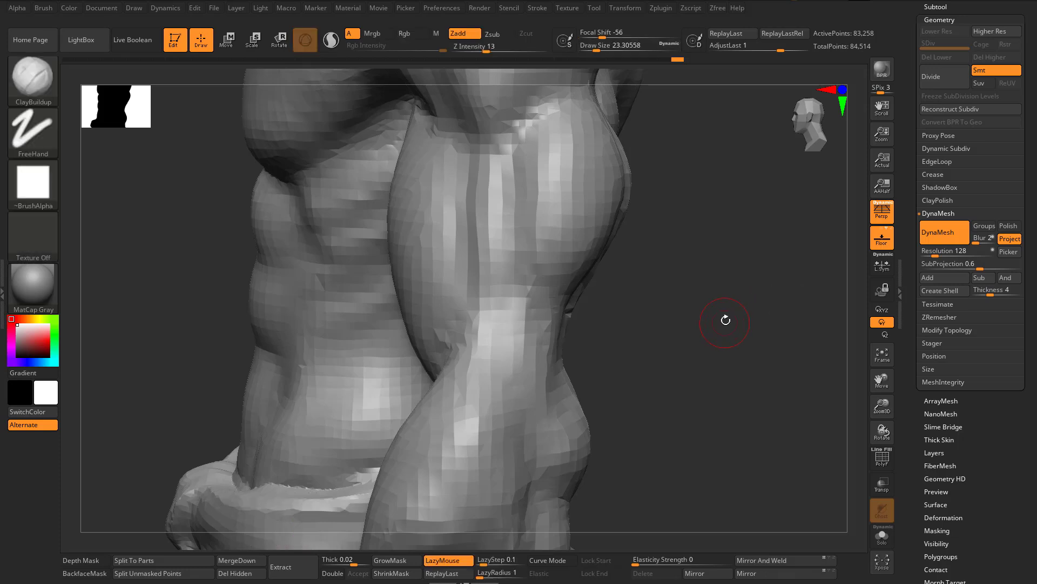
{"action": "key", "text": "s"}
{"action": "left_click_drag", "start_coordinate": [725, 301], "coordinate": [745, 299]}
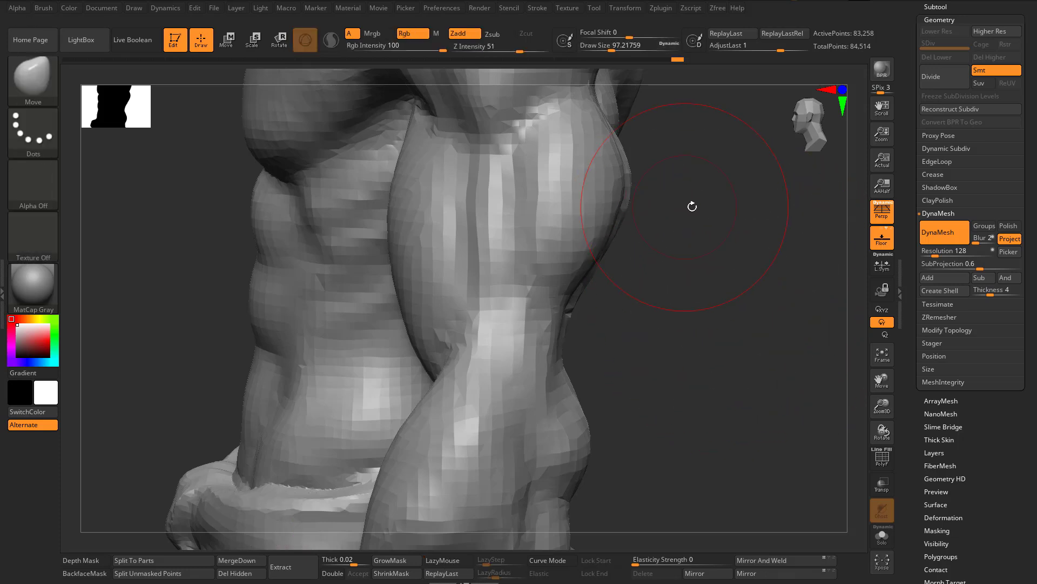
{"action": "mouse_move", "coordinate": [690, 206]}
{"action": "left_mouse_down"}
{"action": "mouse_move", "coordinate": [704, 206]}
{"action": "mouse_move", "coordinate": [690, 202]}
{"action": "mouse_move", "coordinate": [712, 241]}
{"action": "mouse_move", "coordinate": [694, 283]}
{"action": "mouse_move", "coordinate": [767, 312]}
{"action": "left_mouse_up"}
{"action": "key", "text": "s"}
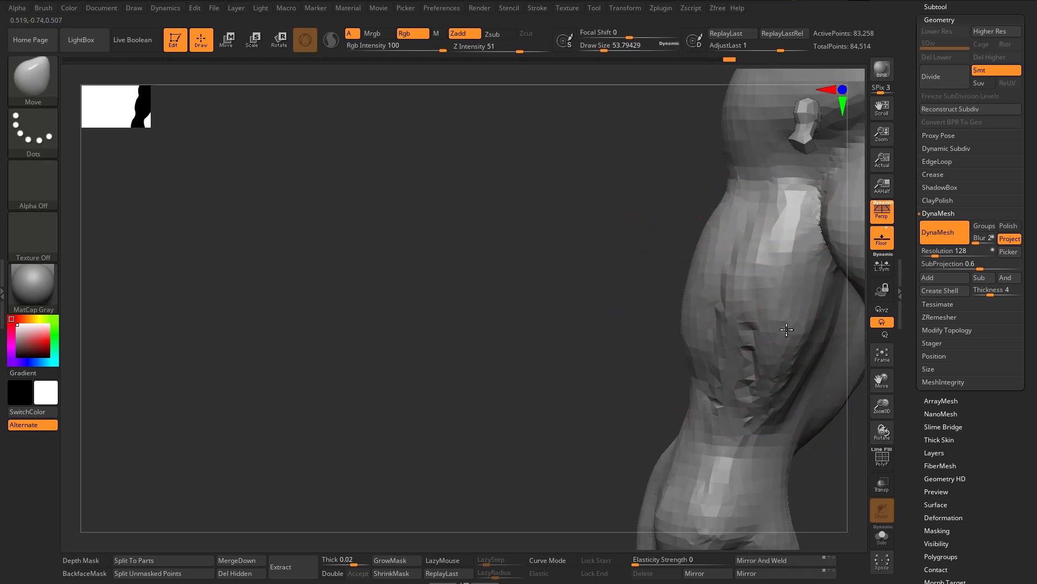
{"action": "mouse_move", "coordinate": [758, 358]}
{"action": "right_mouse_down"}
{"action": "mouse_move", "coordinate": [805, 316]}
{"action": "mouse_move", "coordinate": [799, 303]}
{"action": "right_mouse_up"}
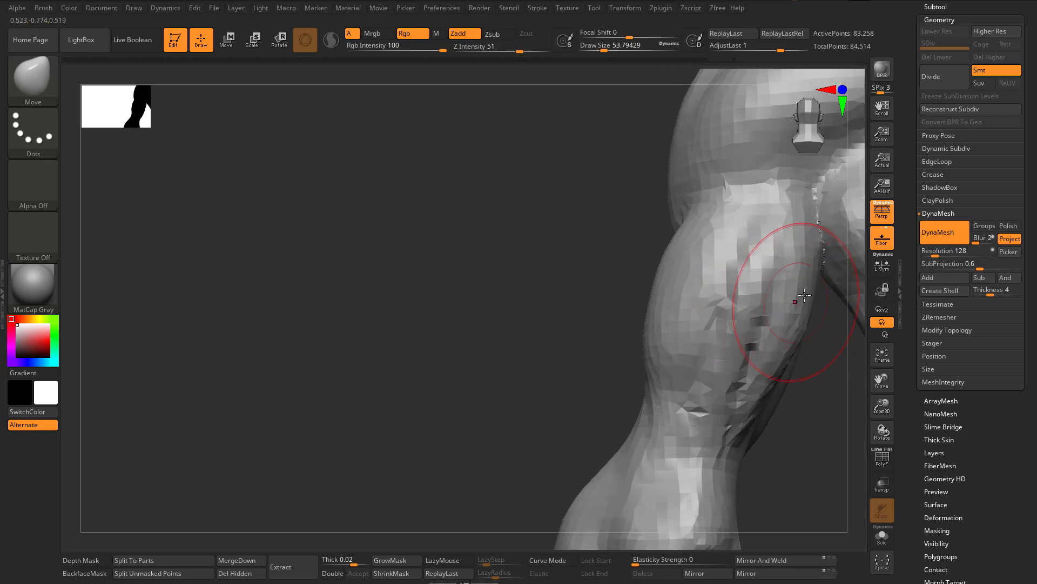
{"action": "mouse_move", "coordinate": [786, 352]}
{"action": "left_mouse_down"}
{"action": "mouse_move", "coordinate": [756, 318]}
{"action": "mouse_move", "coordinate": [748, 343]}
{"action": "left_mouse_up"}
Step: Fill the rough pits on the back of the upper arm above the elbow with ClayBuildup at draw size about 22, and re-DynaMesh
{"action": "key", "text": "b"}
{"action": "key", "text": "s"}
{"action": "key", "text": "t"}
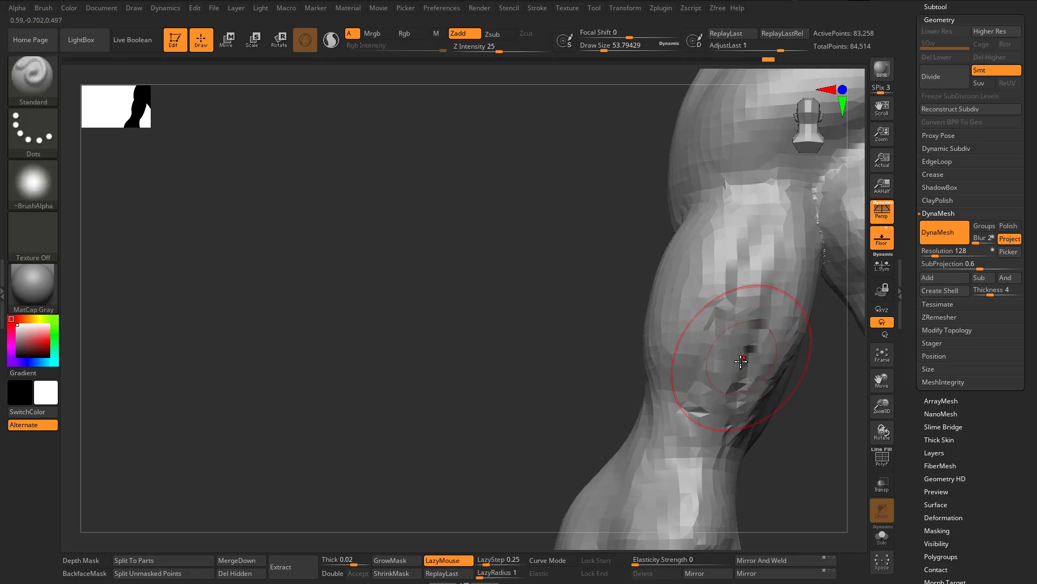
{"action": "key", "text": "b"}
{"action": "key", "text": "c"}
{"action": "key", "text": "b"}
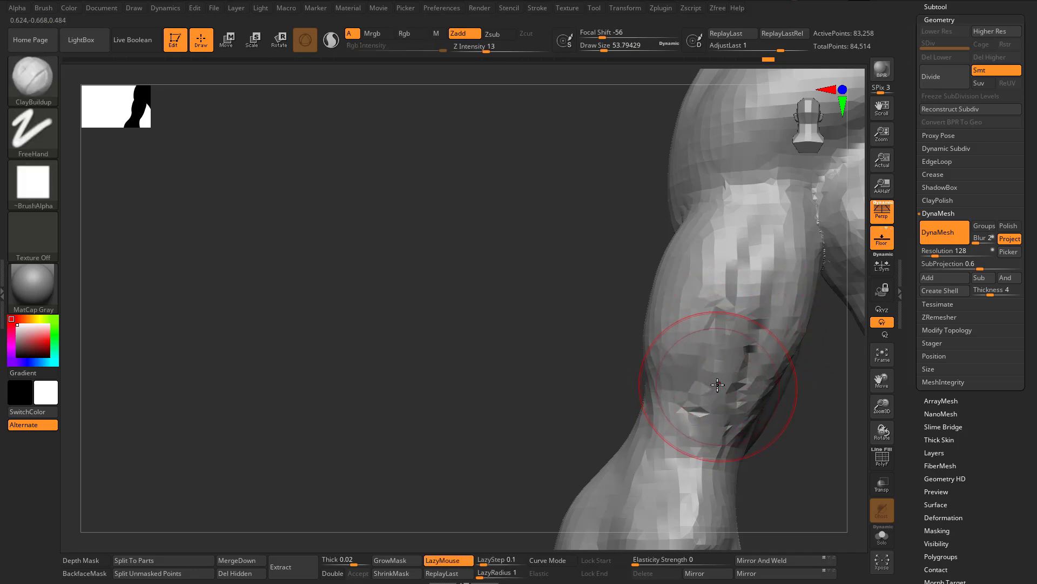
{"action": "key", "text": "s"}
{"action": "left_click_drag", "start_coordinate": [806, 442], "coordinate": [797, 442]}
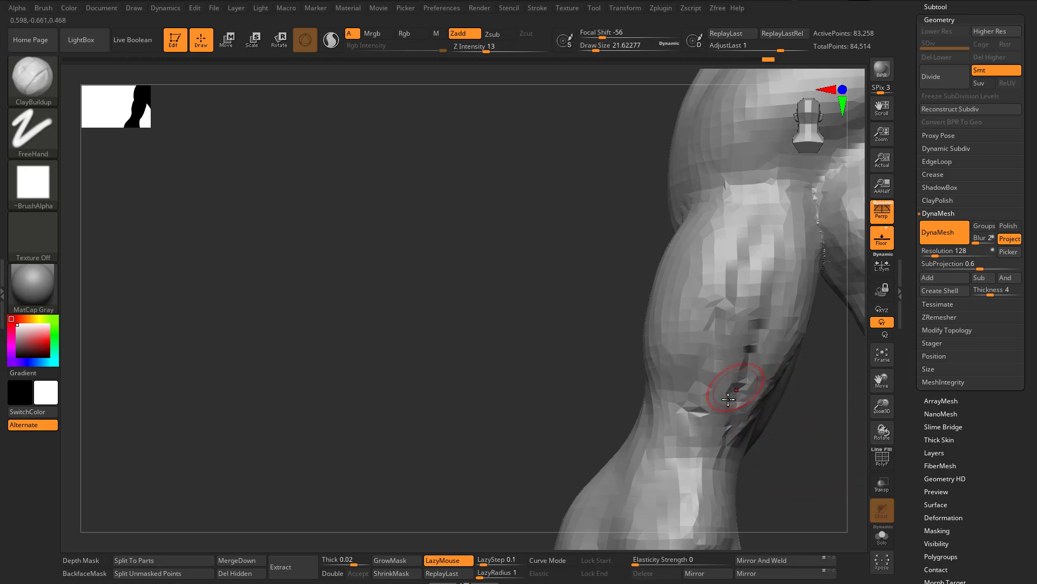
{"action": "mouse_move", "coordinate": [735, 384]}
{"action": "left_mouse_down"}
{"action": "mouse_move", "coordinate": [718, 347]}
{"action": "mouse_move", "coordinate": [695, 408]}
{"action": "left_mouse_up"}
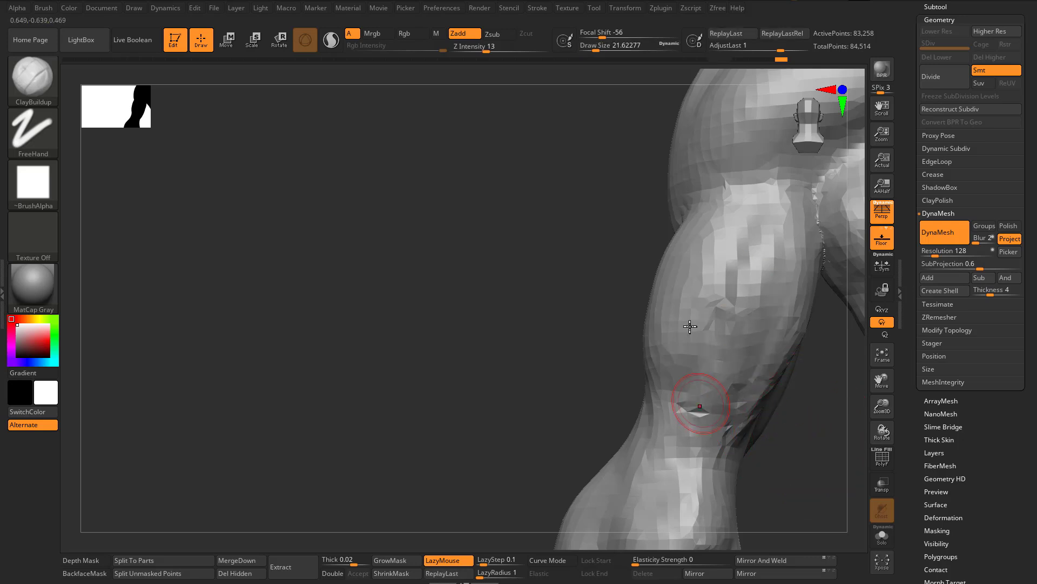
{"action": "left_click_drag", "start_coordinate": [481, 298], "coordinate": [533, 456], "text": "ctrl"}
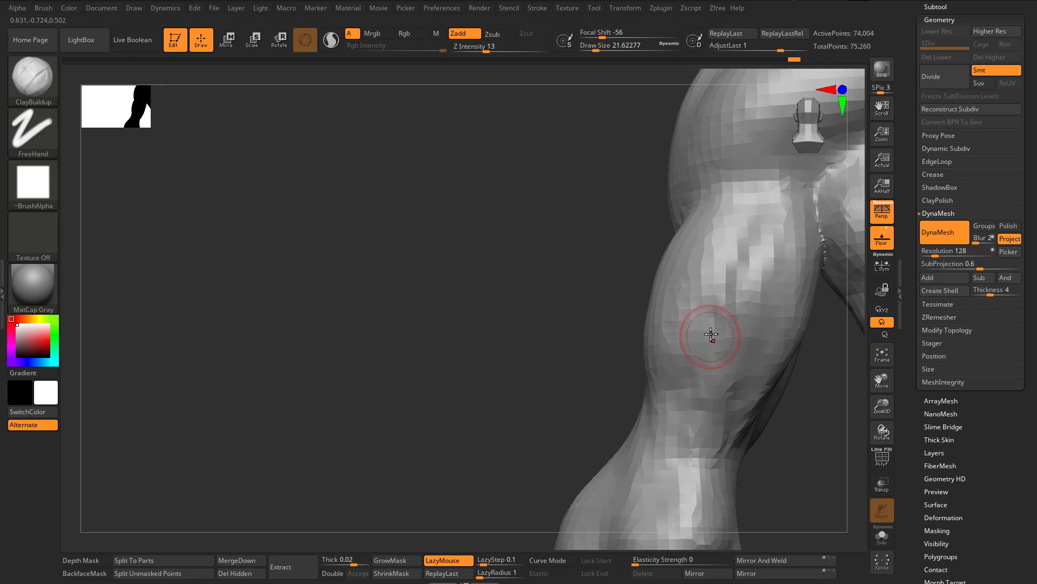
Step: Carve fine muscle striations down the back of the upper arm with DamStandard at draw size about 16
{"action": "key", "text": "b"}
{"action": "key", "text": "d"}
{"action": "key", "text": "s"}
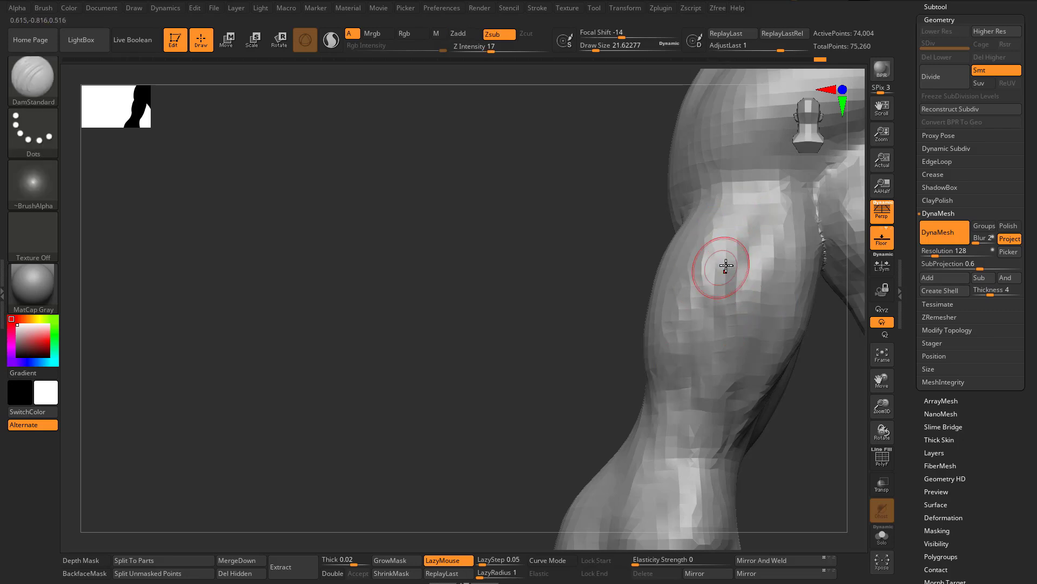
{"action": "key", "text": "s"}
{"action": "left_click_drag", "start_coordinate": [725, 275], "coordinate": [715, 276]}
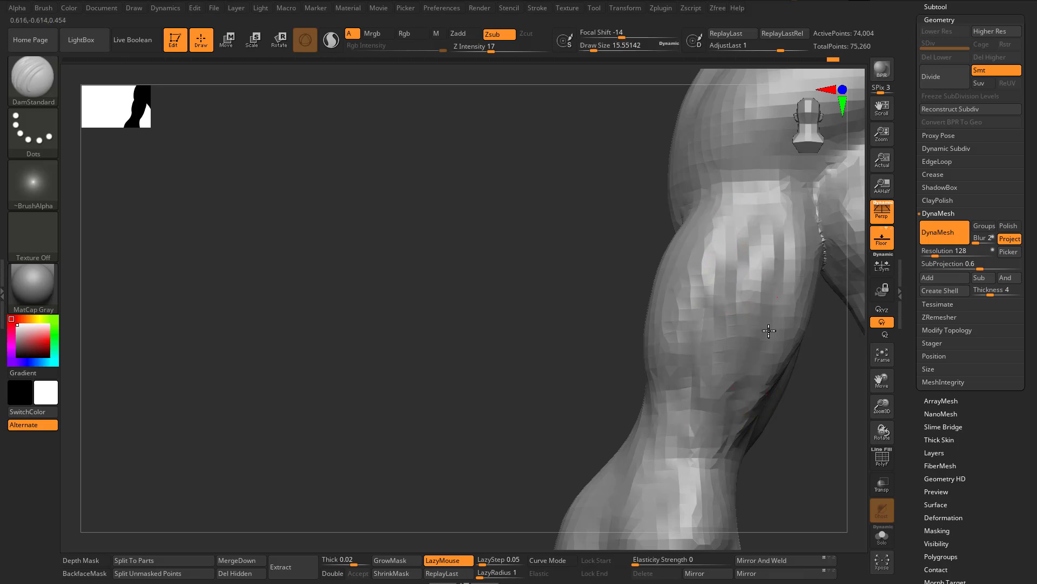
{"action": "left_click_drag", "start_coordinate": [757, 524], "coordinate": [806, 283]}
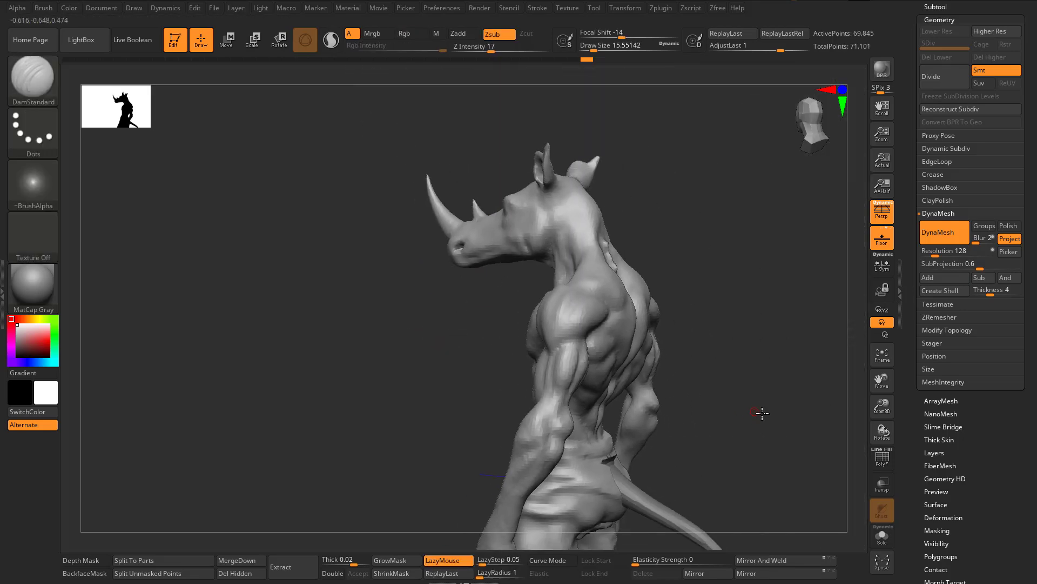
Step: Carve muscle grooves across the upper back beside the armpit with DamStandard at draw size about 46 and Z Intensity 24
{"action": "mouse_move", "coordinate": [760, 413]}
{"action": "left_mouse_down"}
{"action": "mouse_move", "coordinate": [708, 394]}
{"action": "mouse_move", "coordinate": [730, 385]}
{"action": "mouse_move", "coordinate": [637, 400]}
{"action": "mouse_move", "coordinate": [505, 399]}
{"action": "mouse_move", "coordinate": [551, 355]}
{"action": "left_mouse_up"}
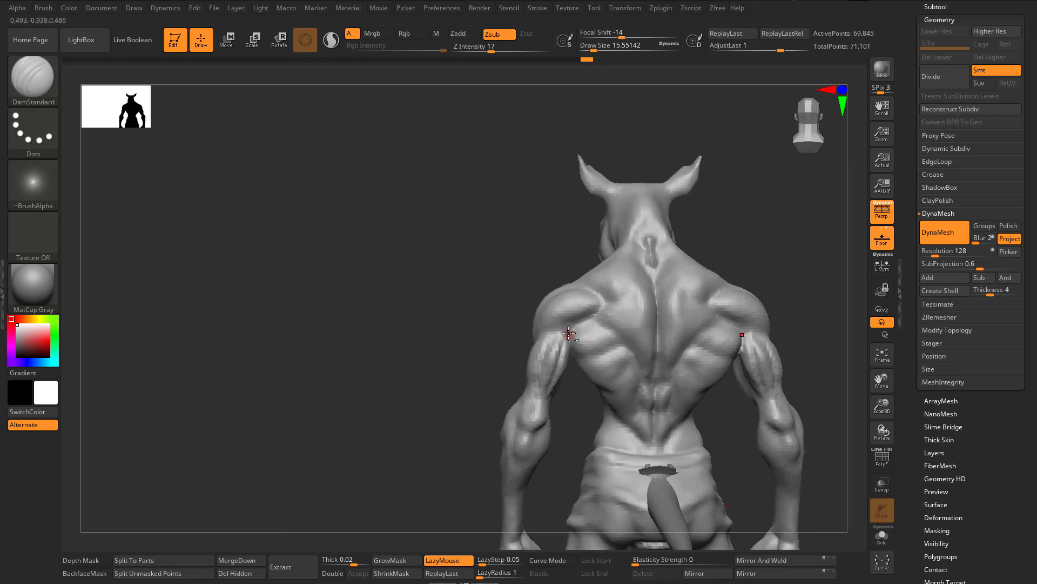
{"action": "mouse_move", "coordinate": [590, 337]}
{"action": "right_mouse_down", "text": "ctrl"}
{"action": "mouse_move", "coordinate": [607, 435]}
{"action": "mouse_move", "coordinate": [594, 384]}
{"action": "right_mouse_up", "text": "ctrl"}
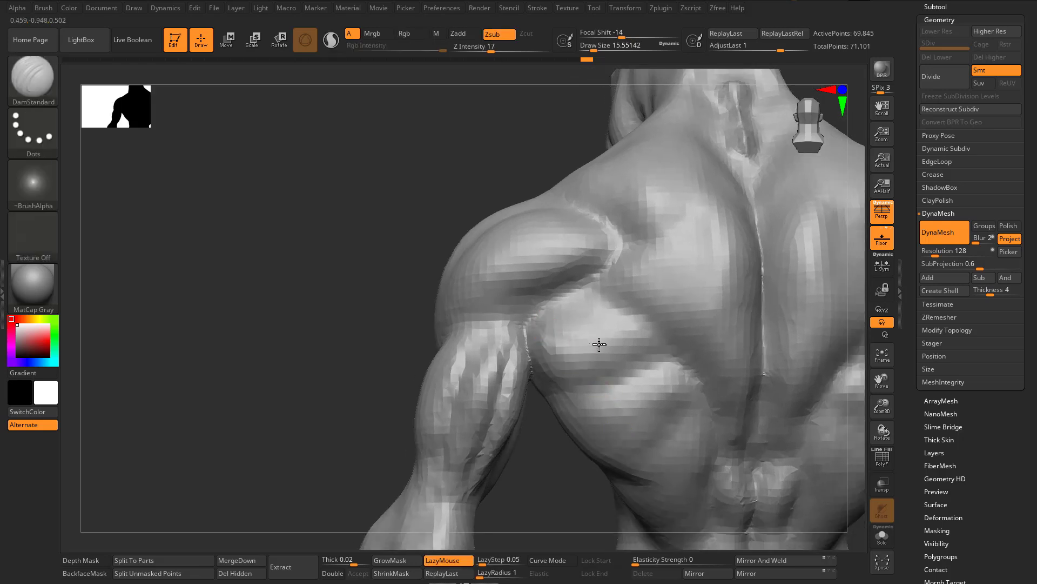
{"action": "key", "text": "s"}
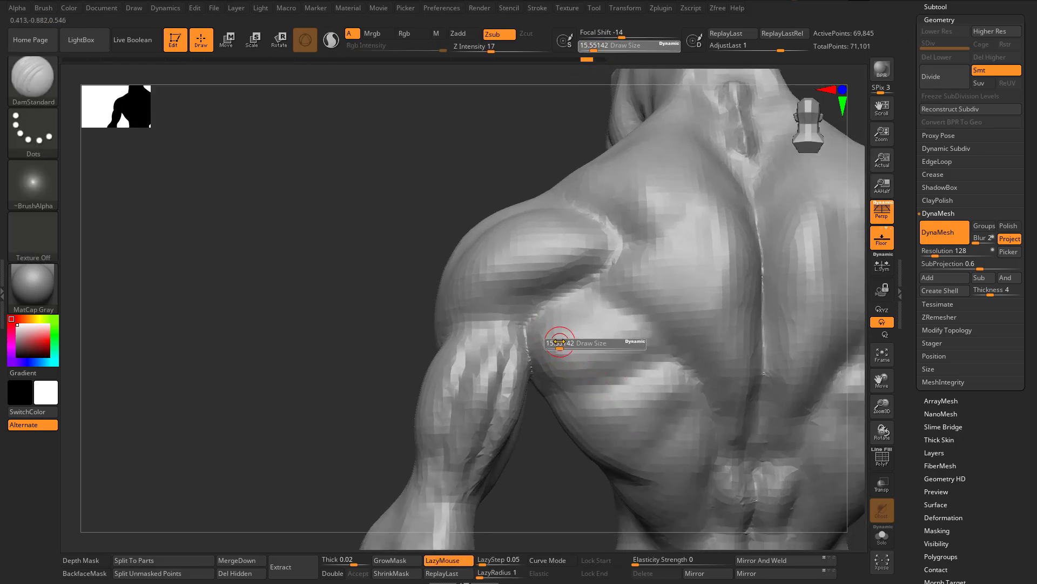
{"action": "left_click_drag", "start_coordinate": [564, 343], "coordinate": [646, 228]}
{"action": "left_click", "coordinate": [488, 49]}
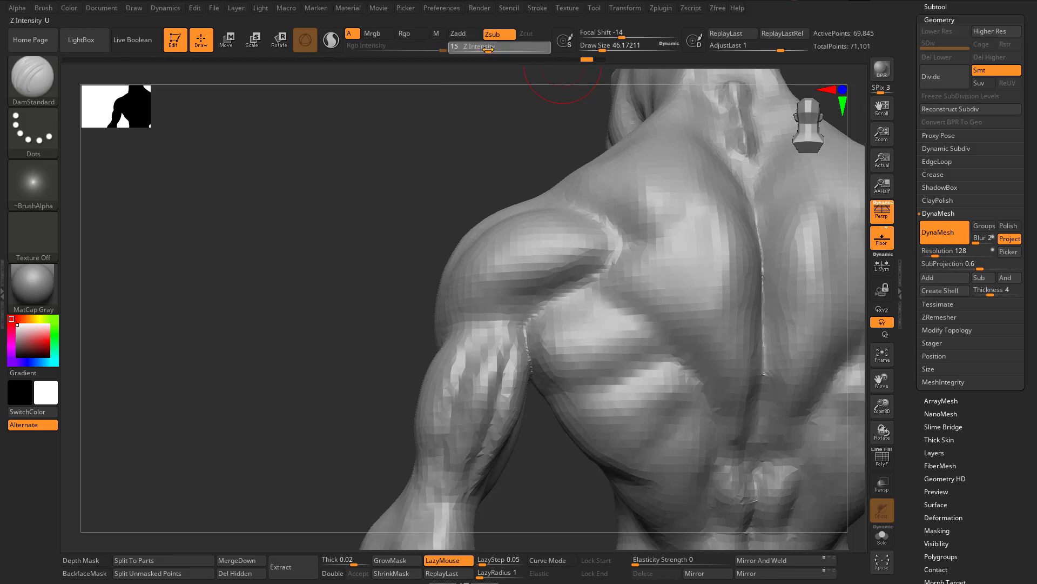
{"action": "left_click_drag", "start_coordinate": [496, 49], "coordinate": [499, 49]}
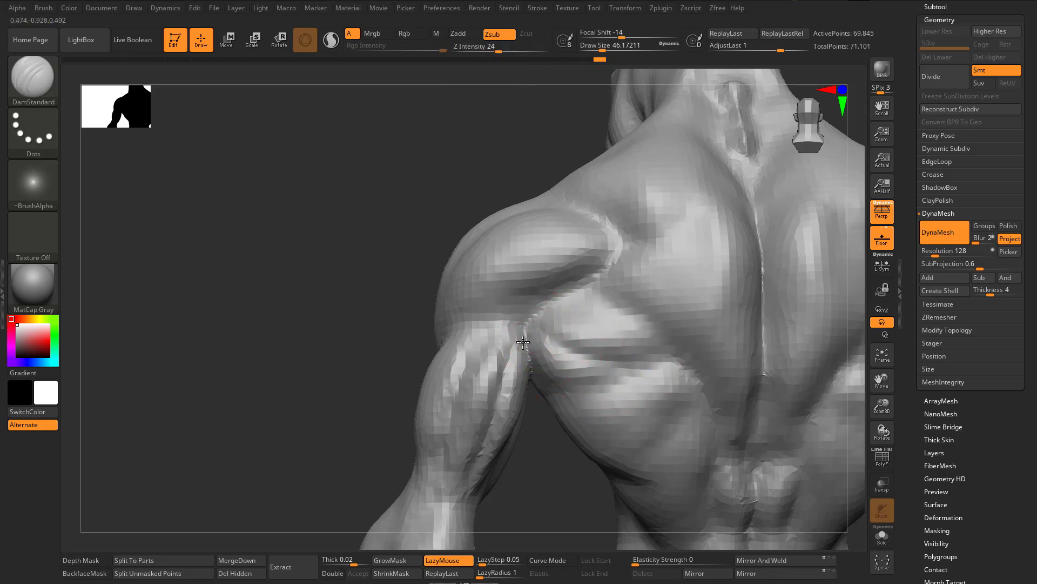
{"action": "left_click_drag", "start_coordinate": [540, 339], "coordinate": [588, 357]}
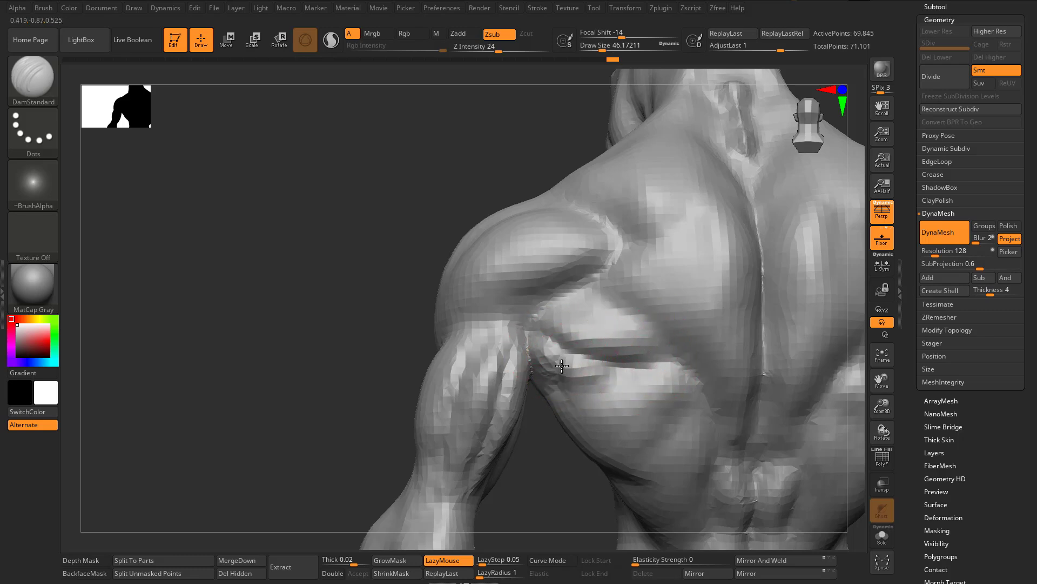
{"action": "mouse_move", "coordinate": [562, 393]}
{"action": "left_mouse_down"}
{"action": "mouse_move", "coordinate": [678, 371]}
{"action": "mouse_move", "coordinate": [689, 379]}
{"action": "left_mouse_up"}
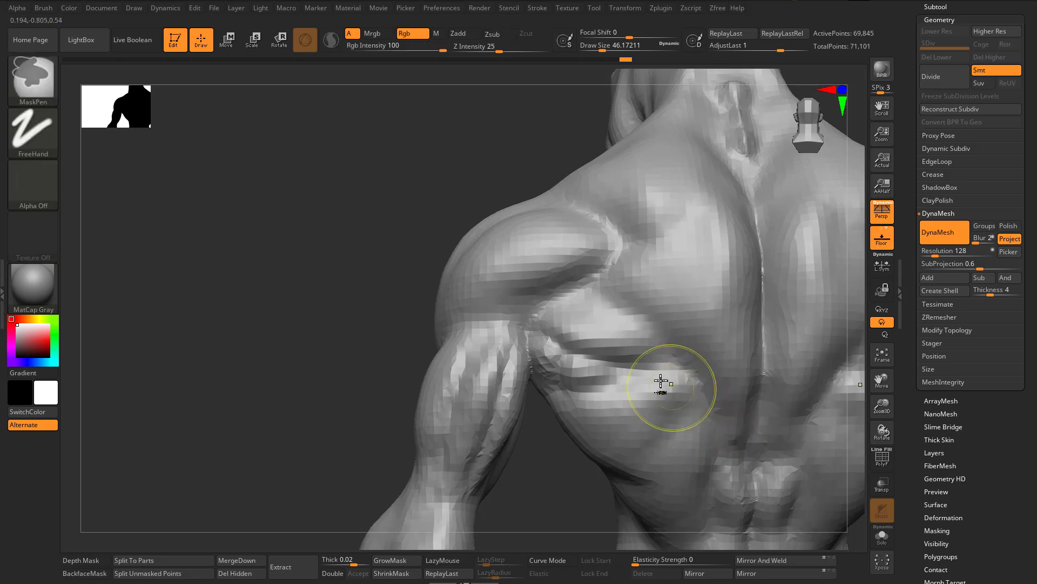
Step: Undo the last back groove and cut a short groove into the back muscle beside the armpit
{"action": "key", "text": "ctrl+z"}
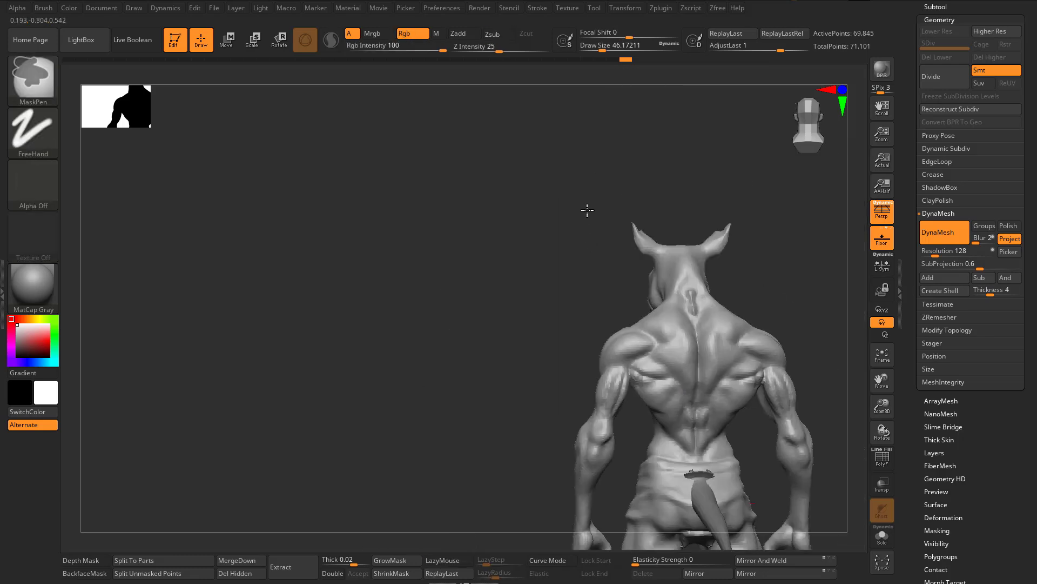
{"action": "mouse_move", "coordinate": [586, 209]}
{"action": "left_mouse_down"}
{"action": "mouse_move", "coordinate": [671, 324]}
{"action": "mouse_move", "coordinate": [672, 301]}
{"action": "mouse_move", "coordinate": [688, 393]}
{"action": "left_mouse_up"}
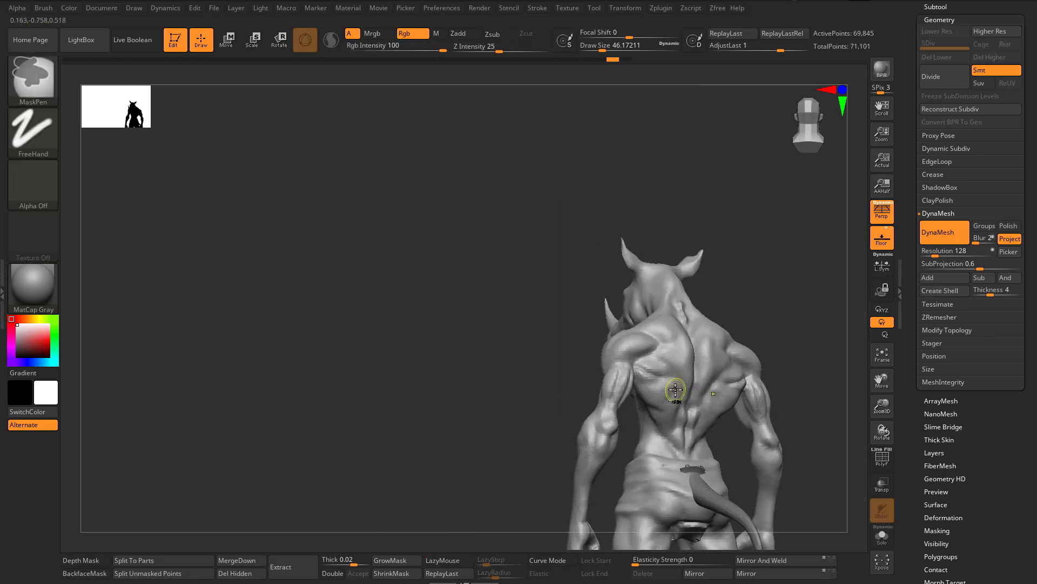
{"action": "right_click_drag", "start_coordinate": [675, 390], "coordinate": [635, 410], "text": "ctrl"}
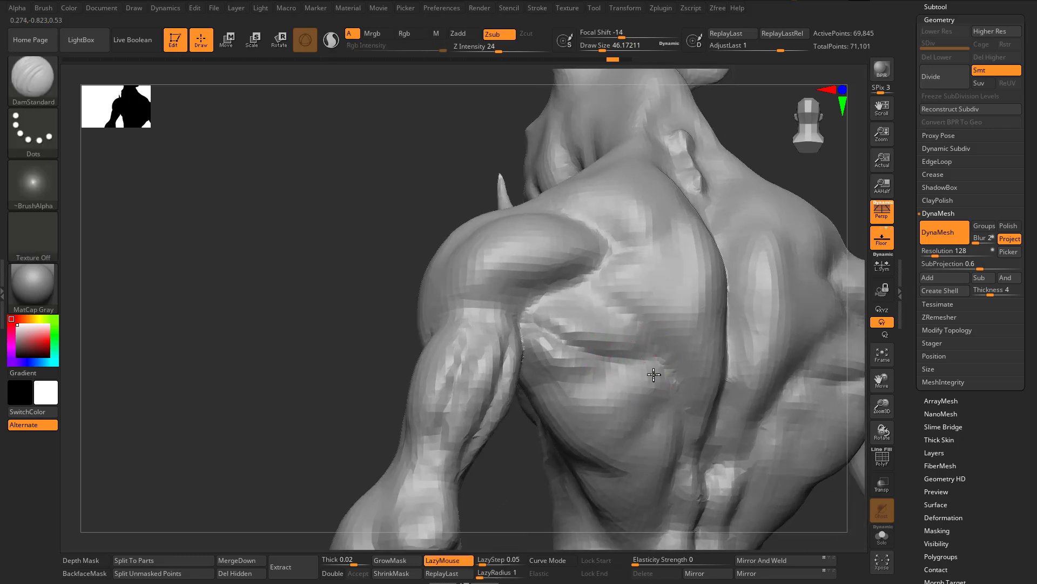
{"action": "left_click_drag", "start_coordinate": [558, 351], "coordinate": [569, 370]}
Step: Build up the muscles beside the lower spine with ClayBuildup at draw size about 33, and re-DynaMesh
{"action": "mouse_move", "coordinate": [642, 456]}
{"action": "right_mouse_down", "text": "ctrl"}
{"action": "mouse_move", "coordinate": [529, 414]}
{"action": "mouse_move", "coordinate": [713, 461]}
{"action": "mouse_move", "coordinate": [729, 419]}
{"action": "mouse_move", "coordinate": [627, 300]}
{"action": "right_mouse_up", "text": "ctrl"}
{"action": "key", "text": "b"}
{"action": "key", "text": "c"}
{"action": "key", "text": "b"}
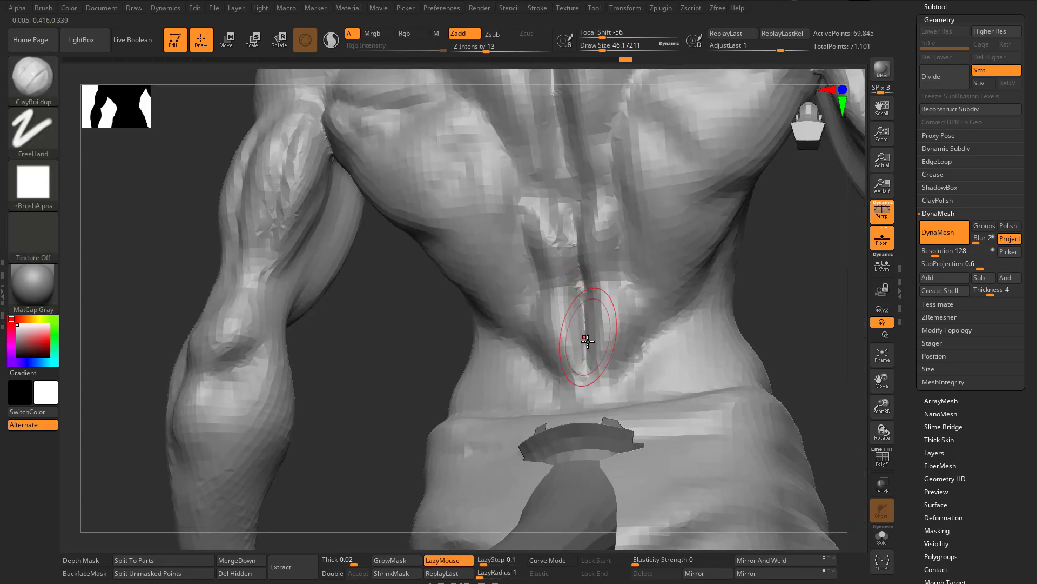
{"action": "key", "text": "s"}
{"action": "key", "text": "d"}
{"action": "left_click", "coordinate": [805, 294]}
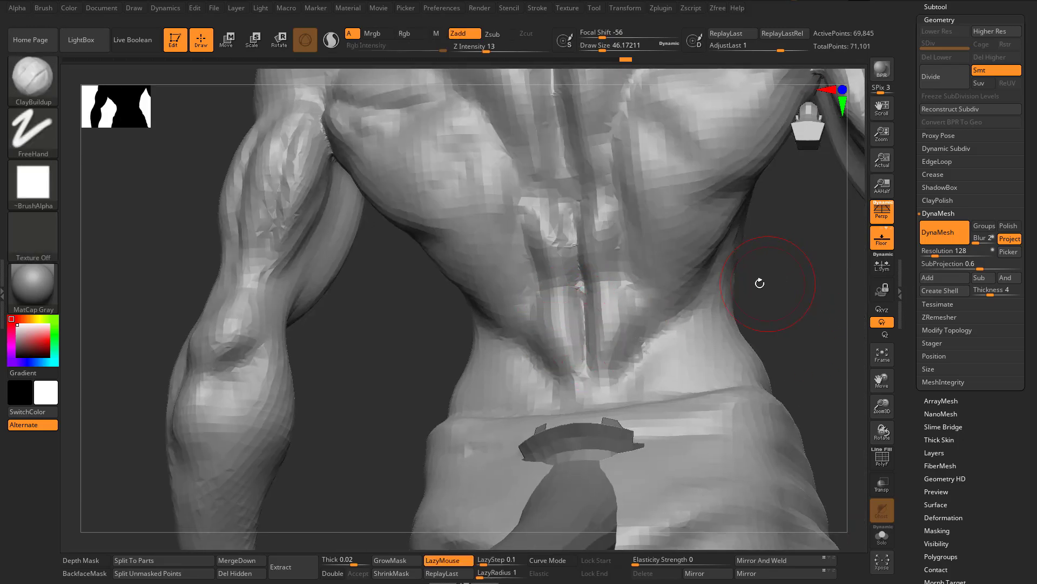
{"action": "right_click_drag", "start_coordinate": [805, 294], "coordinate": [660, 291]}
{"action": "key", "text": "s"}
{"action": "left_click_drag", "start_coordinate": [763, 341], "coordinate": [756, 341]}
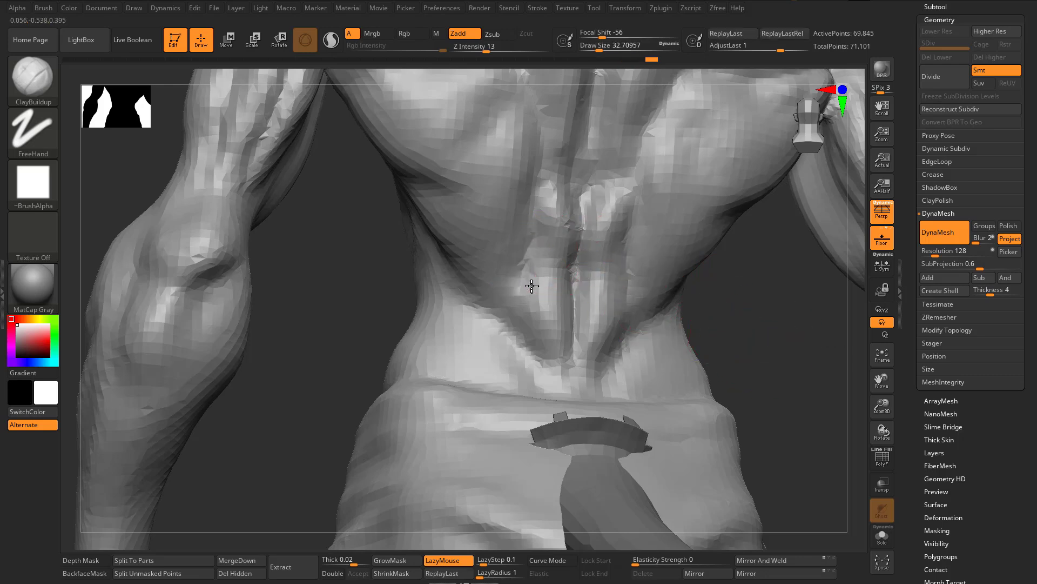
{"action": "mouse_move", "coordinate": [547, 212]}
{"action": "left_mouse_down"}
{"action": "mouse_move", "coordinate": [556, 231]}
{"action": "mouse_move", "coordinate": [507, 305]}
{"action": "mouse_move", "coordinate": [554, 246]}
{"action": "left_mouse_up"}
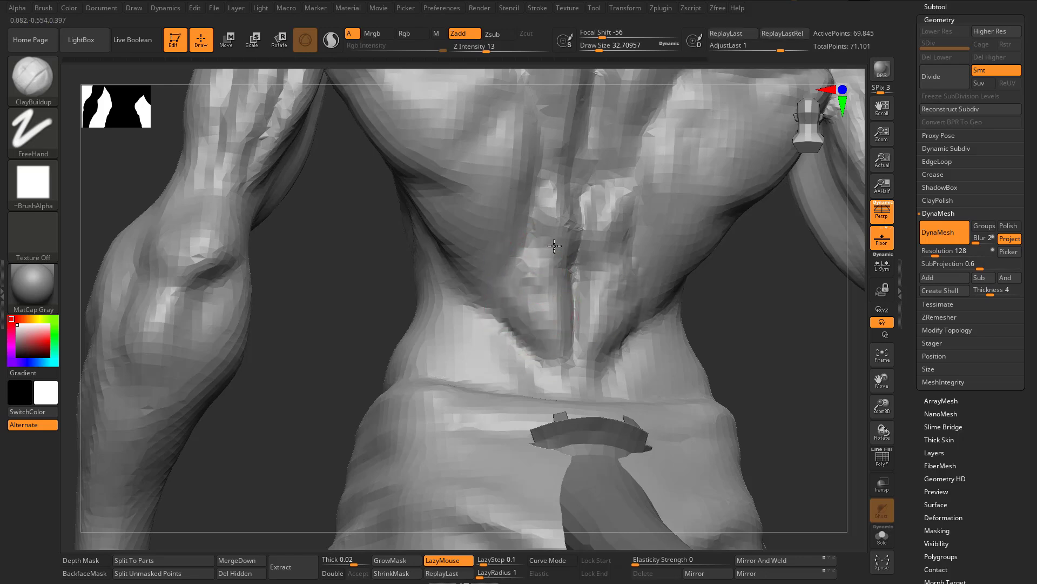
{"action": "mouse_move", "coordinate": [542, 199]}
{"action": "left_mouse_down"}
{"action": "mouse_move", "coordinate": [538, 237]}
{"action": "mouse_move", "coordinate": [554, 211]}
{"action": "left_mouse_up"}
{"action": "left_click_drag", "start_coordinate": [630, 212], "coordinate": [598, 222]}
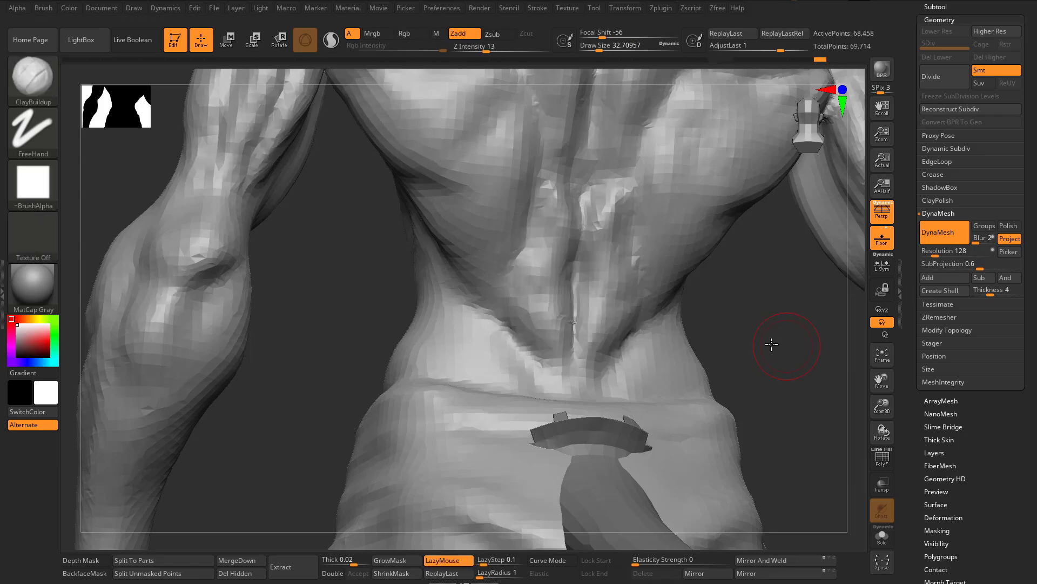
Step: Refine the raised muscle forms on both sides of the lower back with further ClayBuildup strokes
{"action": "left_click_drag", "start_coordinate": [771, 342], "coordinate": [692, 215]}
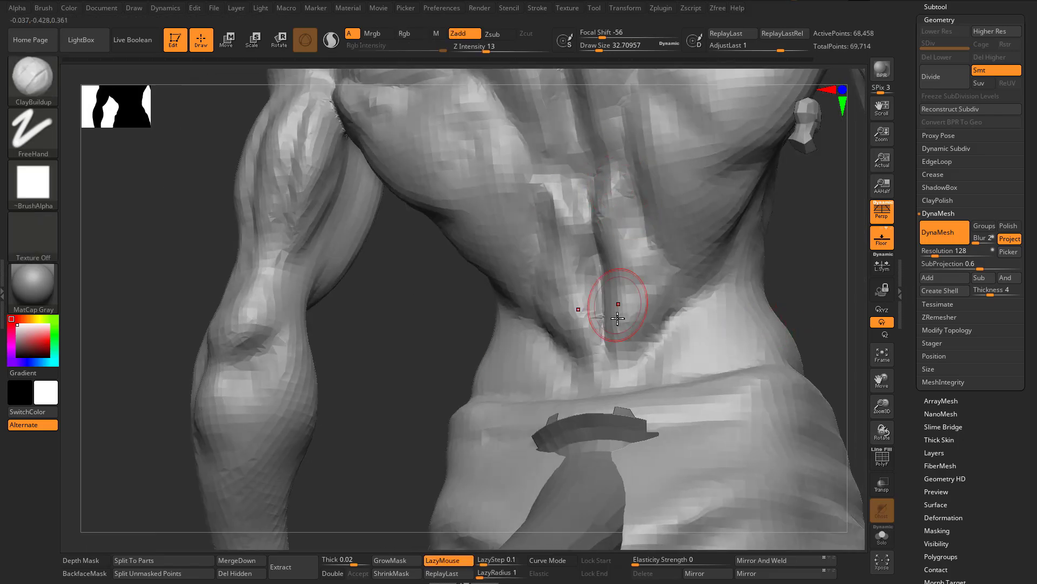
{"action": "right_click_drag", "start_coordinate": [618, 308], "coordinate": [627, 237], "text": "ctrl"}
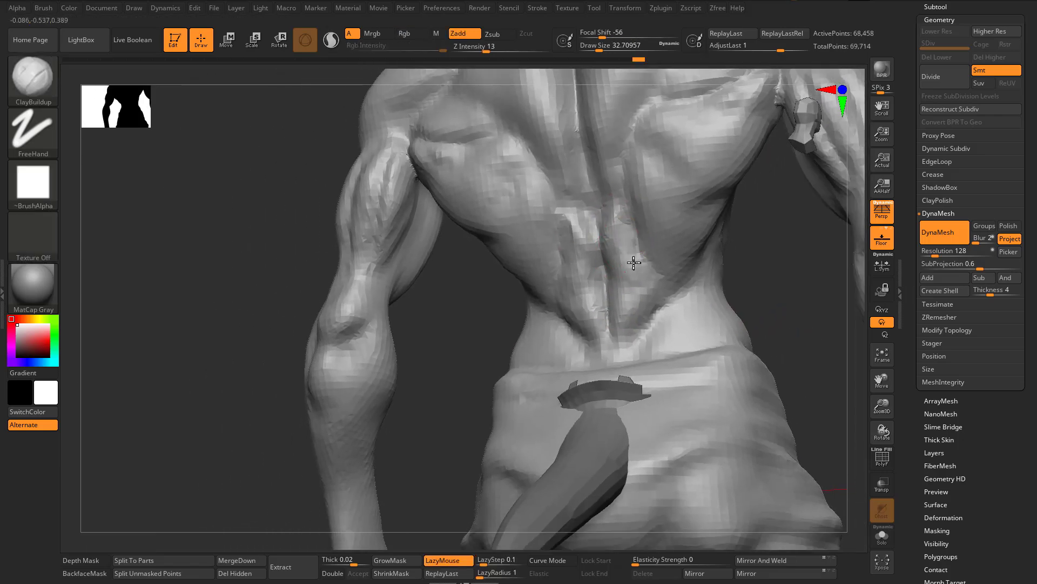
{"action": "left_click_drag", "start_coordinate": [782, 314], "coordinate": [638, 214]}
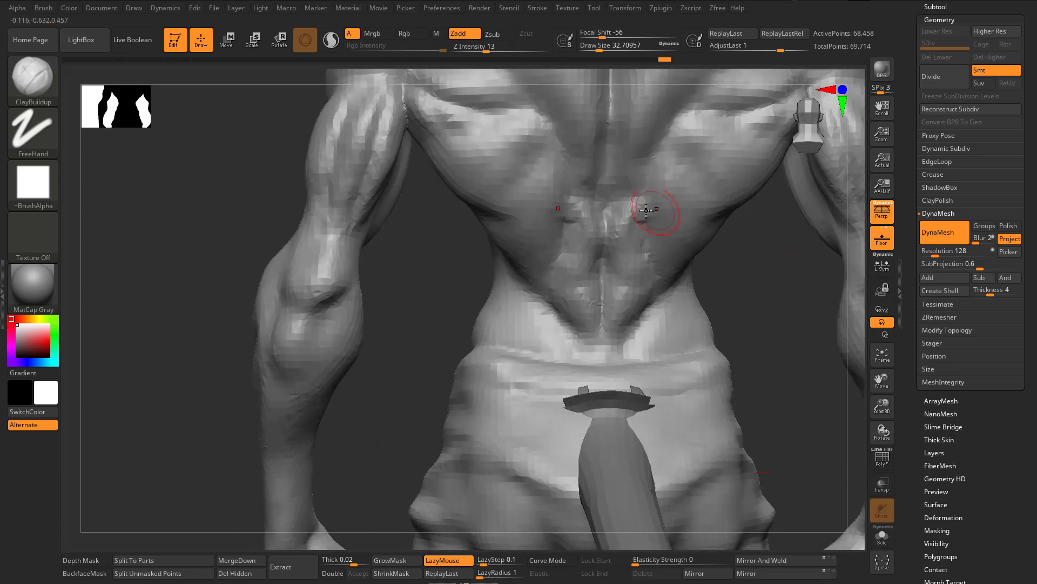
Step: Refine the back and side of the neck down to the collarbones with ClayBuildup at draw size about 33
{"action": "left_click_drag", "start_coordinate": [769, 350], "coordinate": [727, 540], "text": "alt"}
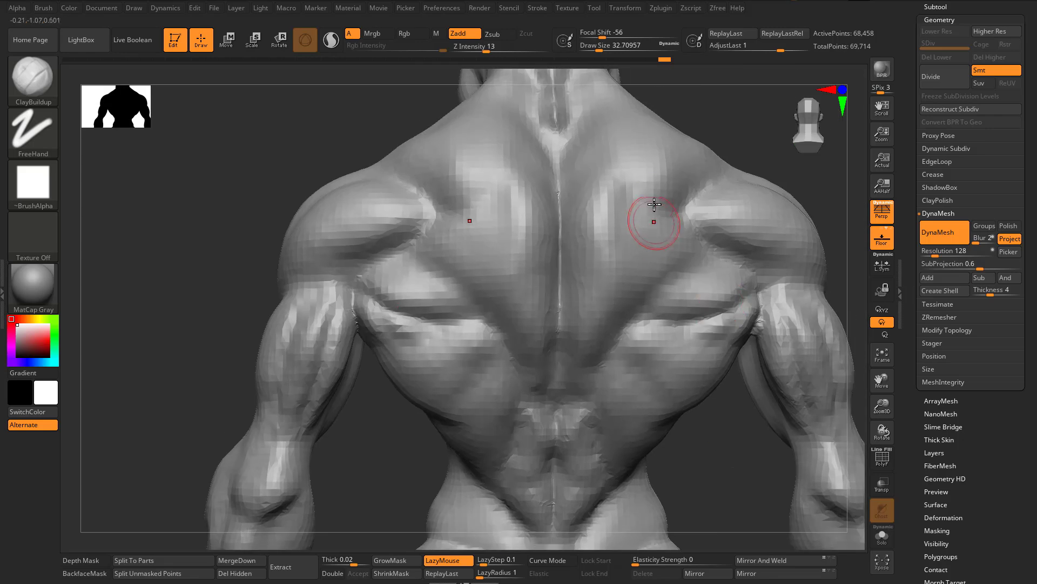
{"action": "right_click_drag", "start_coordinate": [650, 231], "coordinate": [583, 266]}
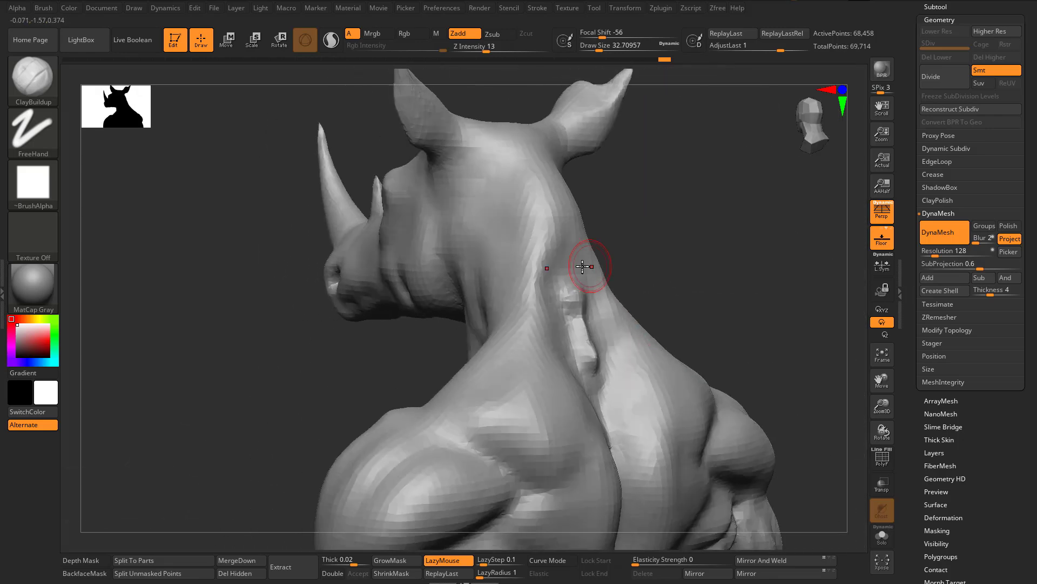
{"action": "right_click_drag", "start_coordinate": [666, 226], "coordinate": [637, 246]}
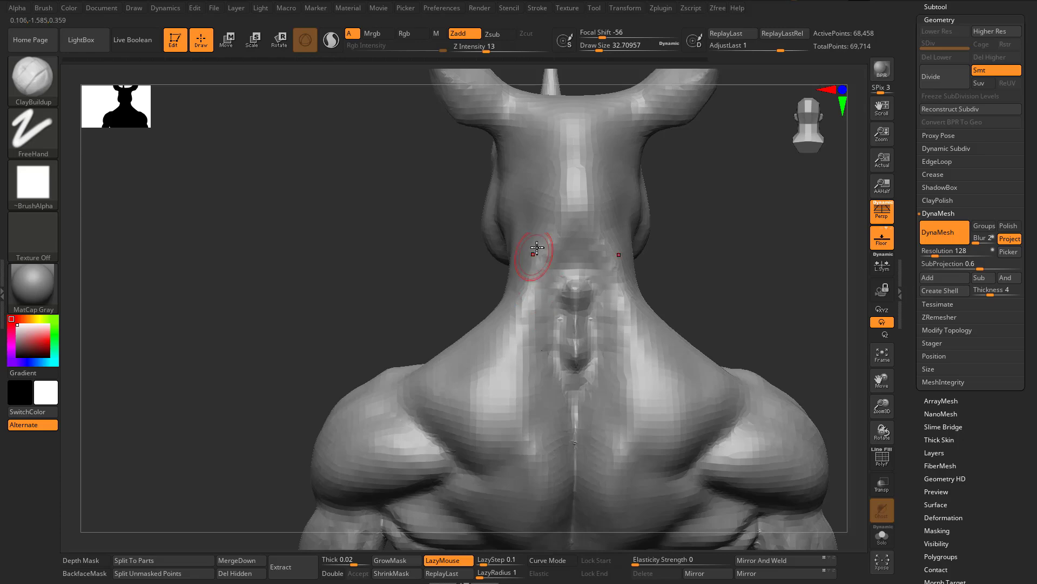
{"action": "right_click_drag", "start_coordinate": [625, 197], "coordinate": [781, 257]}
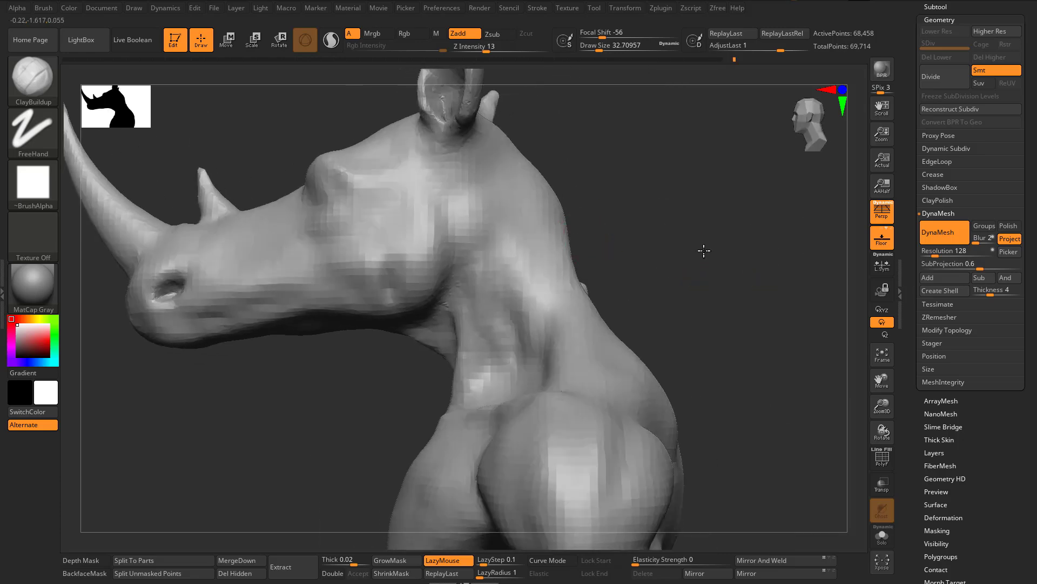
{"action": "mouse_move", "coordinate": [704, 250]}
{"action": "right_mouse_down"}
{"action": "mouse_move", "coordinate": [544, 269]}
{"action": "mouse_move", "coordinate": [657, 227]}
{"action": "mouse_move", "coordinate": [545, 279]}
{"action": "right_mouse_up"}
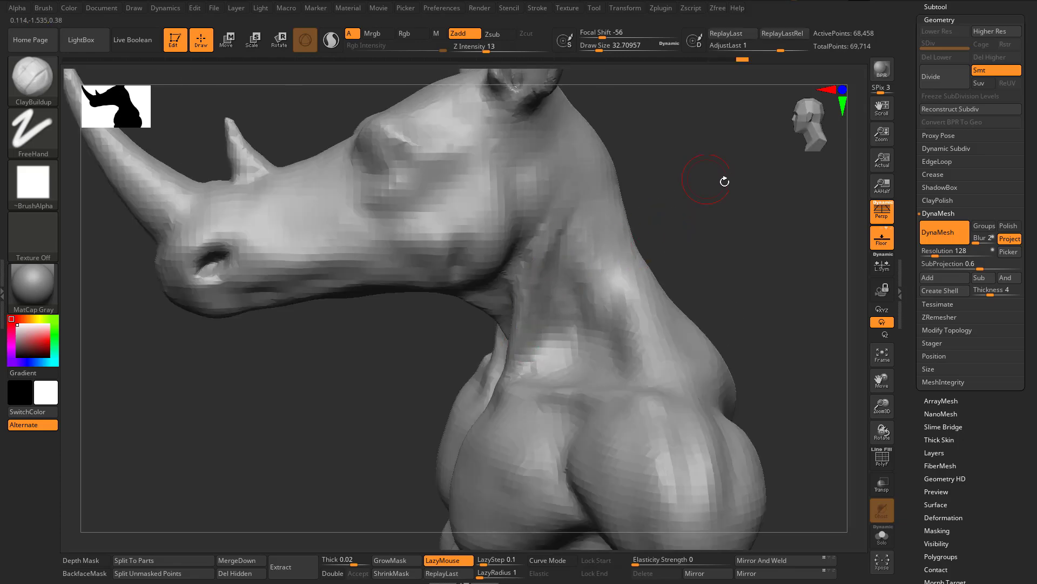
{"action": "right_click_drag", "start_coordinate": [725, 182], "coordinate": [614, 312]}
{"action": "right_click_drag", "start_coordinate": [740, 257], "coordinate": [670, 364]}
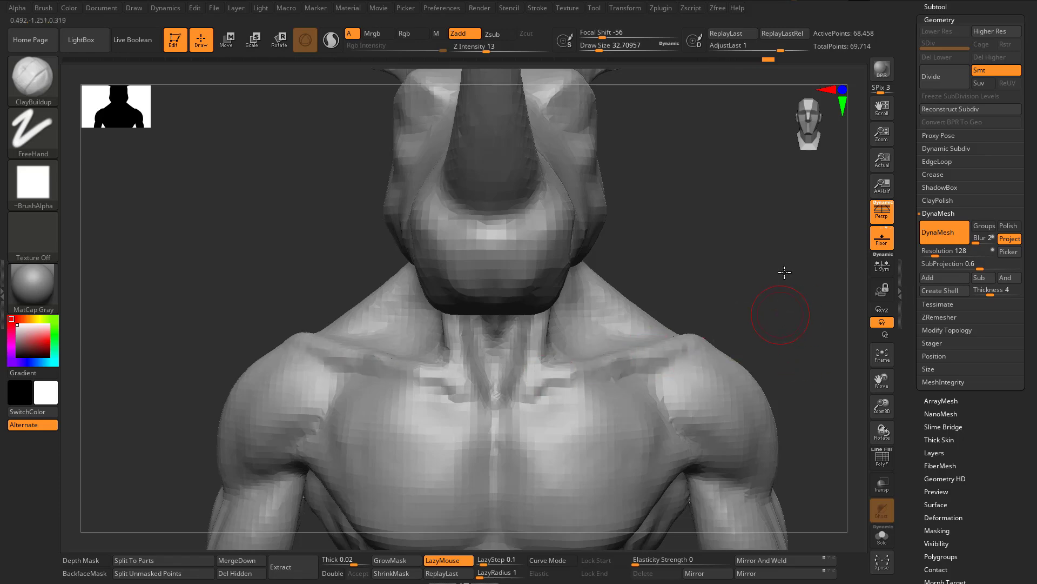
Step: Touch up the chest muscles with the DamStandard and Standard brushes at draw size about 33, smoothing the surface
{"action": "mouse_move", "coordinate": [784, 272]}
{"action": "right_mouse_down"}
{"action": "mouse_move", "coordinate": [788, 197]}
{"action": "mouse_move", "coordinate": [764, 238]}
{"action": "mouse_move", "coordinate": [795, 290]}
{"action": "mouse_move", "coordinate": [809, 276]}
{"action": "mouse_move", "coordinate": [577, 267]}
{"action": "right_mouse_up"}
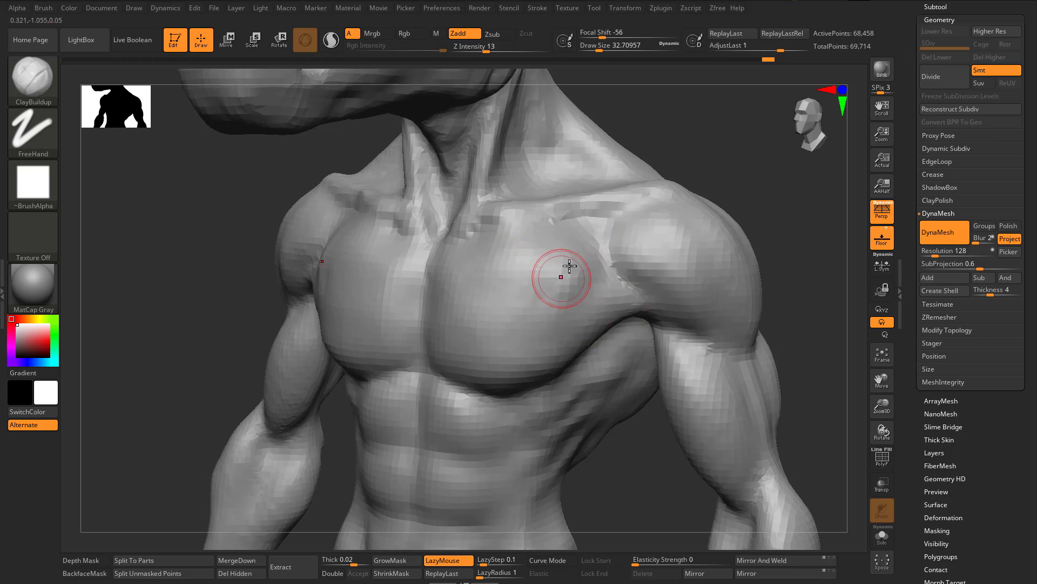
{"action": "key", "text": "b"}
{"action": "key", "text": "d"}
{"action": "key", "text": "s"}
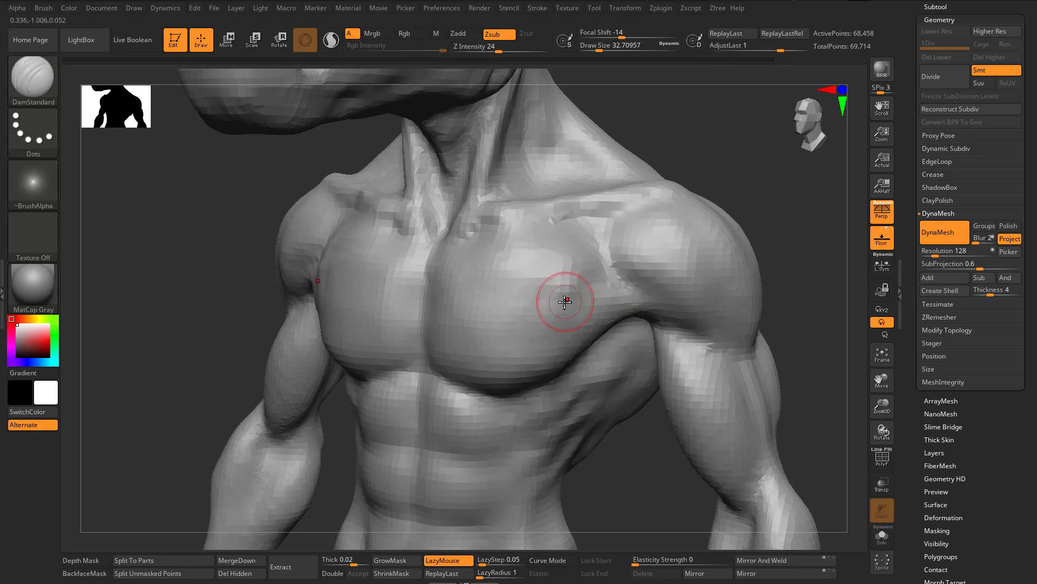
{"action": "key", "text": "b"}
{"action": "key", "text": "s"}
{"action": "key", "text": "t"}
{"action": "key", "text": "shift"}
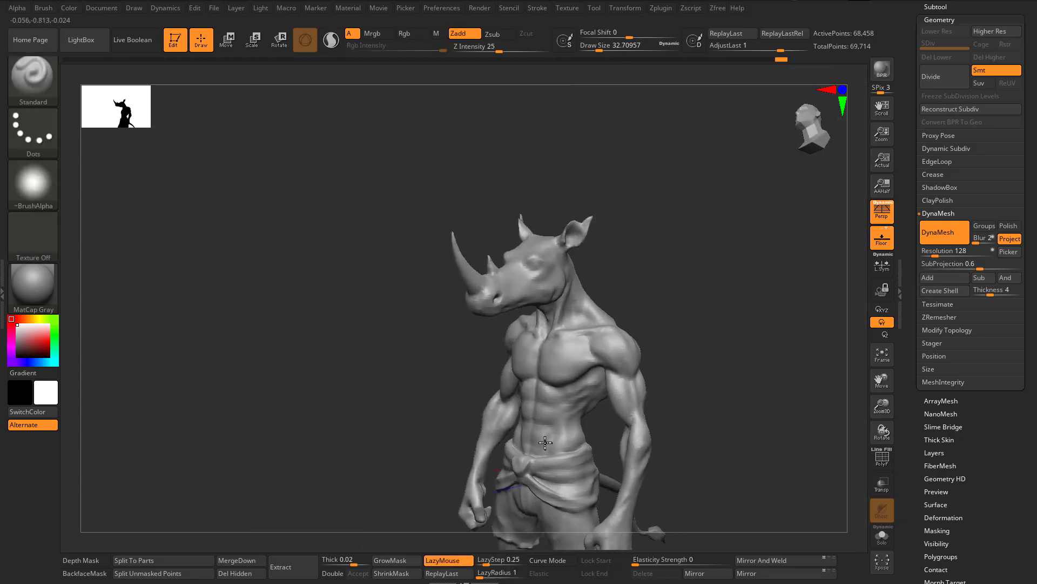
Step: Carve the rib and serratus lines along the side of the torso with DamStandard at draw size about 33
{"action": "mouse_move", "coordinate": [545, 443]}
{"action": "right_mouse_down"}
{"action": "mouse_move", "coordinate": [524, 405]}
{"action": "mouse_move", "coordinate": [592, 374]}
{"action": "mouse_move", "coordinate": [579, 319]}
{"action": "mouse_move", "coordinate": [579, 377]}
{"action": "mouse_move", "coordinate": [589, 370]}
{"action": "mouse_move", "coordinate": [580, 393]}
{"action": "mouse_move", "coordinate": [595, 360]}
{"action": "right_mouse_up"}
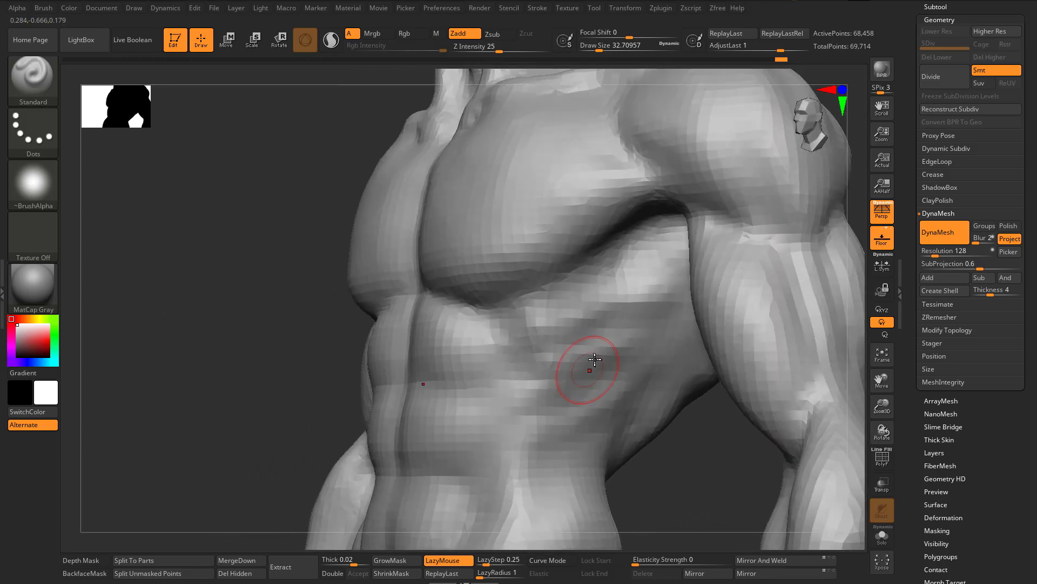
{"action": "key", "text": "b"}
{"action": "key", "text": "d"}
{"action": "key", "text": "s"}
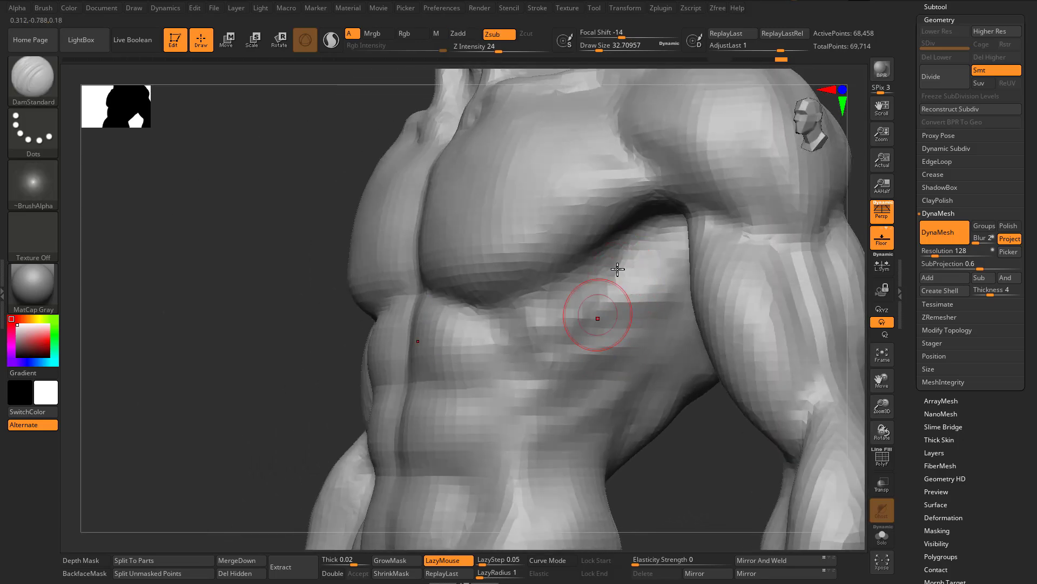
{"action": "right_click_drag", "start_coordinate": [644, 372], "coordinate": [636, 368]}
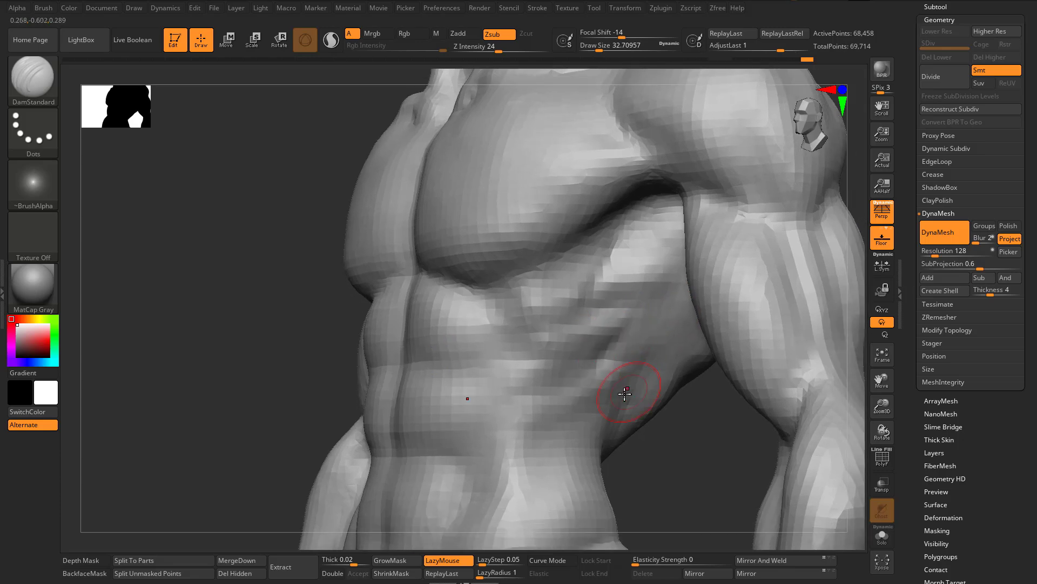
{"action": "mouse_move", "coordinate": [577, 447]}
{"action": "right_mouse_down"}
{"action": "mouse_move", "coordinate": [552, 458]}
{"action": "mouse_move", "coordinate": [598, 413]}
{"action": "mouse_move", "coordinate": [522, 438]}
{"action": "right_mouse_up"}
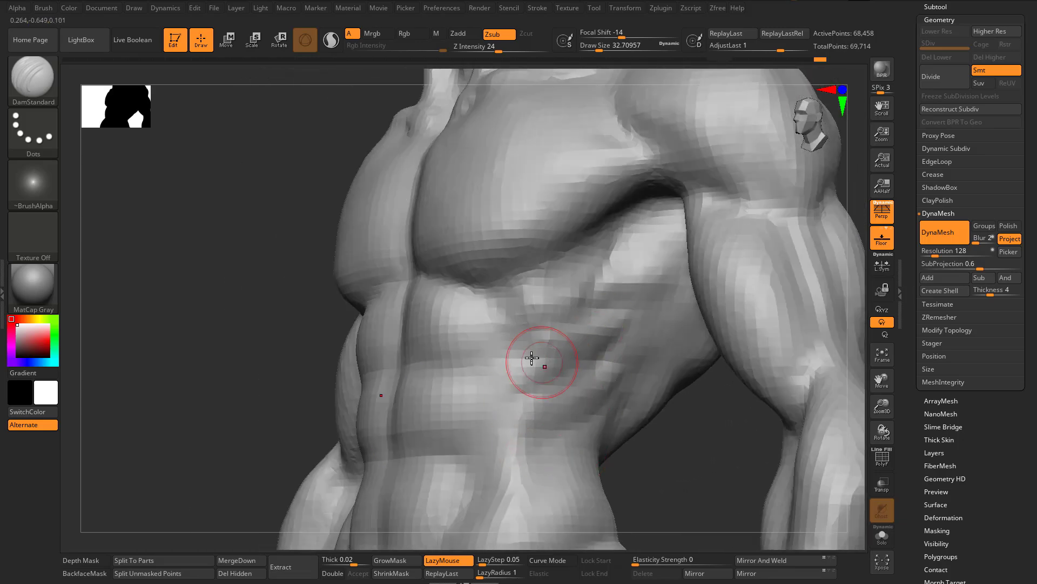
{"action": "mouse_move", "coordinate": [540, 335]}
{"action": "right_mouse_down"}
{"action": "mouse_move", "coordinate": [534, 416]}
{"action": "mouse_move", "coordinate": [516, 431]}
{"action": "mouse_move", "coordinate": [524, 374]}
{"action": "mouse_move", "coordinate": [545, 363]}
{"action": "mouse_move", "coordinate": [360, 325]}
{"action": "right_mouse_up"}
{"action": "right_click_drag", "start_coordinate": [477, 339], "coordinate": [446, 251]}
Step: Try to build up the upper folds of the waist cloth with ClayBuildup at draw size about 33
{"action": "right_click_drag", "start_coordinate": [464, 290], "coordinate": [454, 535], "text": "ctrl"}
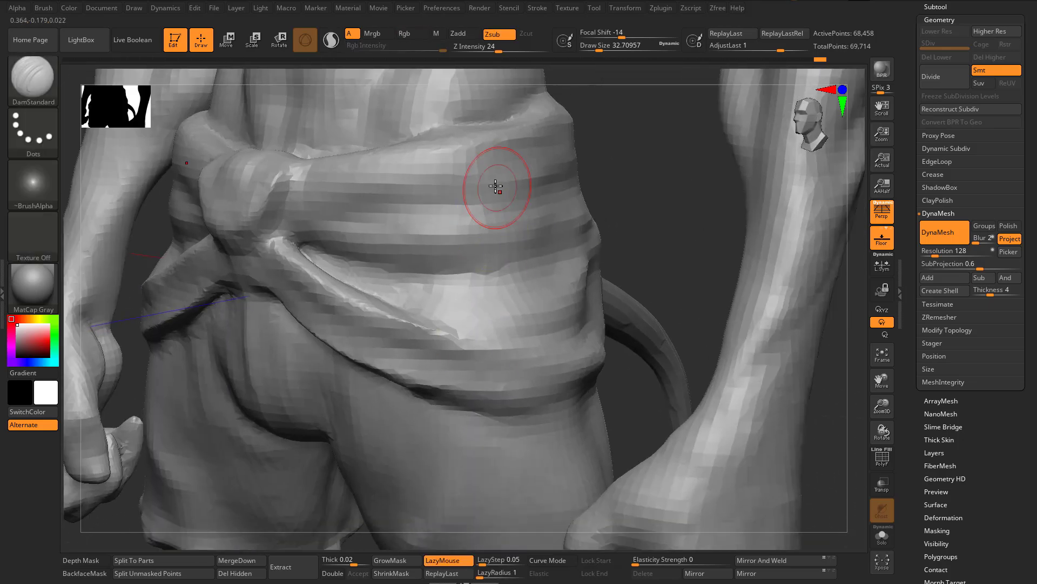
{"action": "key", "text": "b"}
{"action": "key", "text": "c"}
{"action": "key", "text": "b"}
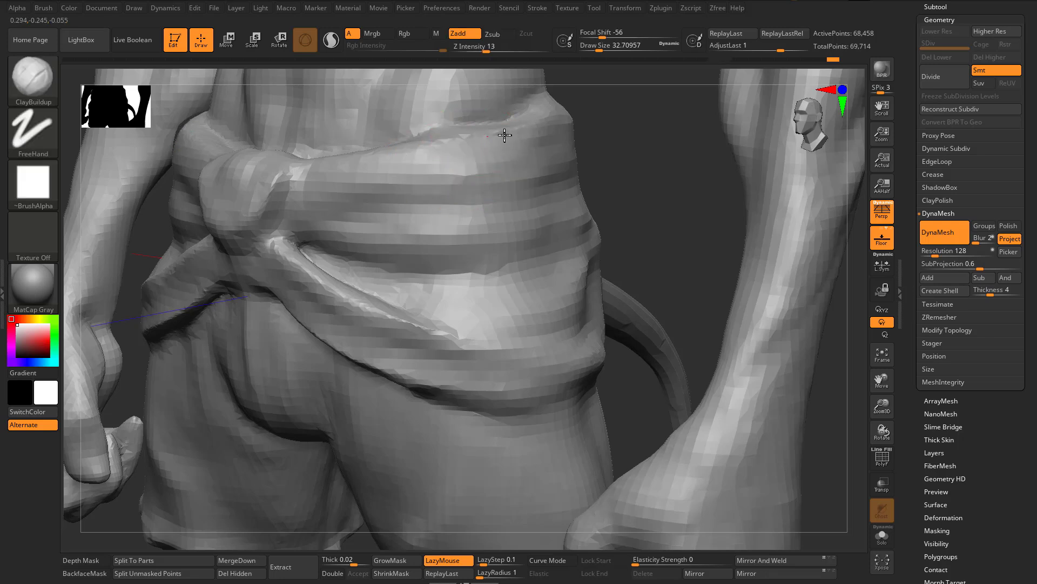
{"action": "mouse_move", "coordinate": [424, 169]}
{"action": "left_mouse_down"}
{"action": "mouse_move", "coordinate": [509, 174]}
{"action": "mouse_move", "coordinate": [424, 163]}
{"action": "mouse_move", "coordinate": [321, 181]}
{"action": "mouse_move", "coordinate": [439, 136]}
{"action": "mouse_move", "coordinate": [456, 144]}
{"action": "mouse_move", "coordinate": [514, 127]}
{"action": "mouse_move", "coordinate": [564, 101]}
{"action": "mouse_move", "coordinate": [492, 173]}
{"action": "mouse_move", "coordinate": [426, 185]}
{"action": "mouse_move", "coordinate": [433, 287]}
{"action": "mouse_move", "coordinate": [488, 214]}
{"action": "mouse_move", "coordinate": [542, 277]}
{"action": "mouse_move", "coordinate": [536, 306]}
{"action": "left_mouse_up"}
{"action": "mouse_move", "coordinate": [528, 213]}
{"action": "right_mouse_down", "text": "alt"}
{"action": "mouse_move", "coordinate": [514, 360]}
{"action": "mouse_move", "coordinate": [568, 380]}
{"action": "mouse_move", "coordinate": [578, 358]}
{"action": "right_mouse_up", "text": "alt"}
{"action": "key", "text": "ctrl"}
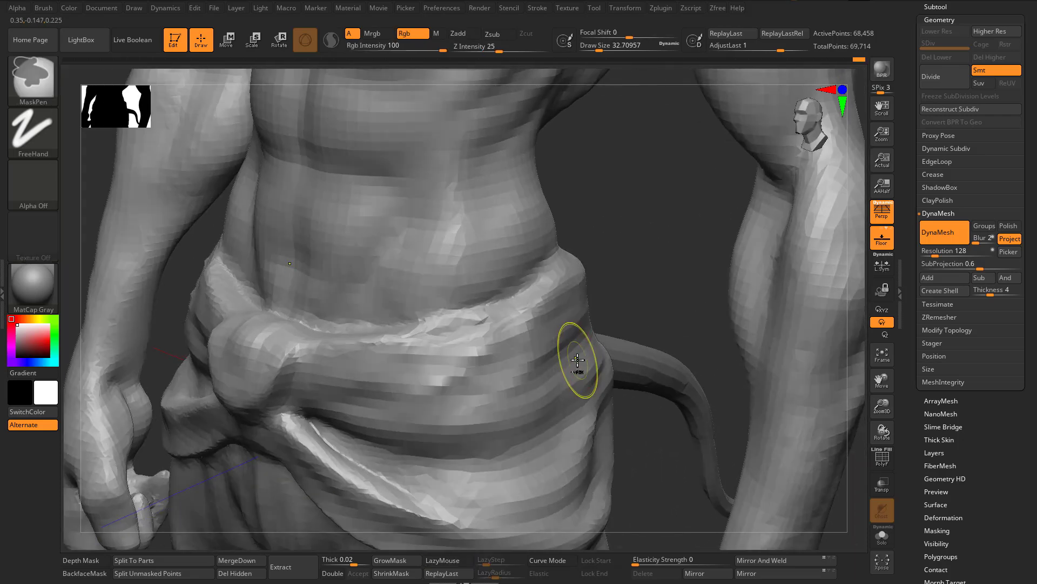
Step: Undo the ClayBuildup strokes on the waist cloth
{"action": "key", "text": "ctrl+z"}
{"action": "key", "text": "ctrl+z"}
{"action": "key", "text": "ctrl+z"}
{"action": "key", "text": "ctrl+z"}
{"action": "key", "text": "ctrl+z"}
{"action": "key", "text": "ctrl+z"}
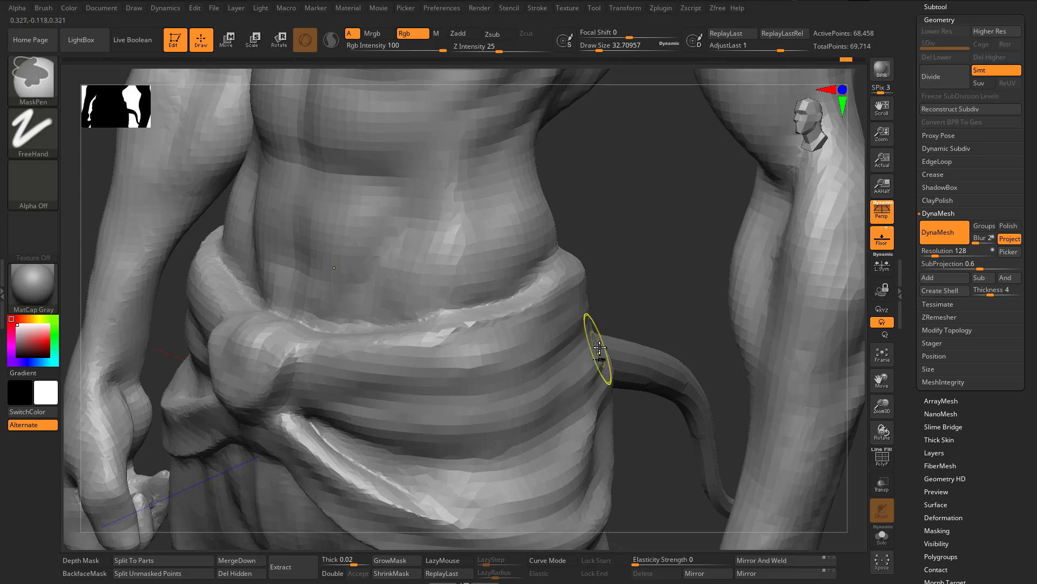
{"action": "key", "text": "ctrl+z"}
{"action": "key", "text": "ctrl+z"}
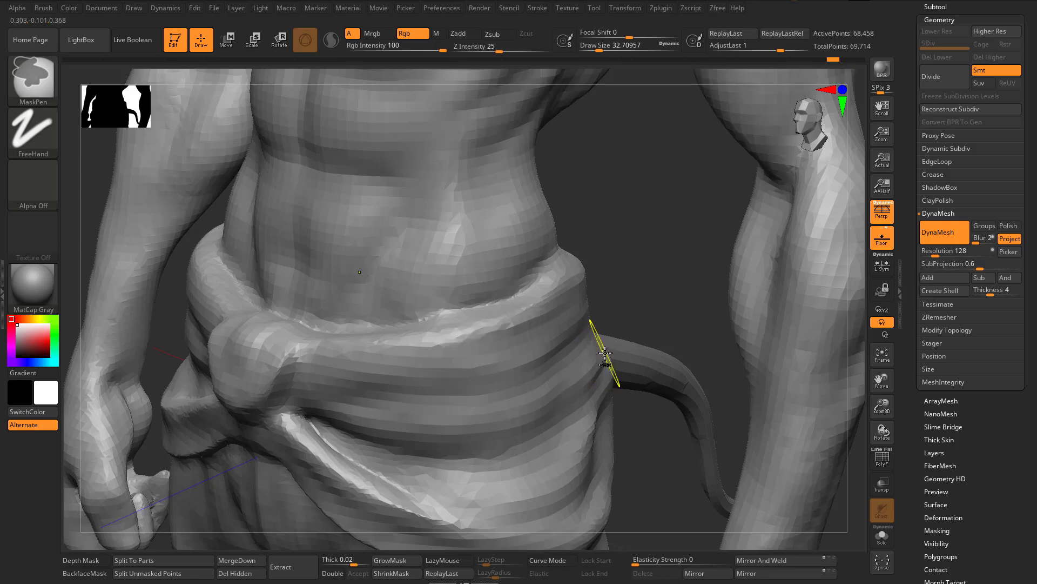
{"action": "key", "text": "ctrl+z"}
{"action": "key", "text": "ctrl+z"}
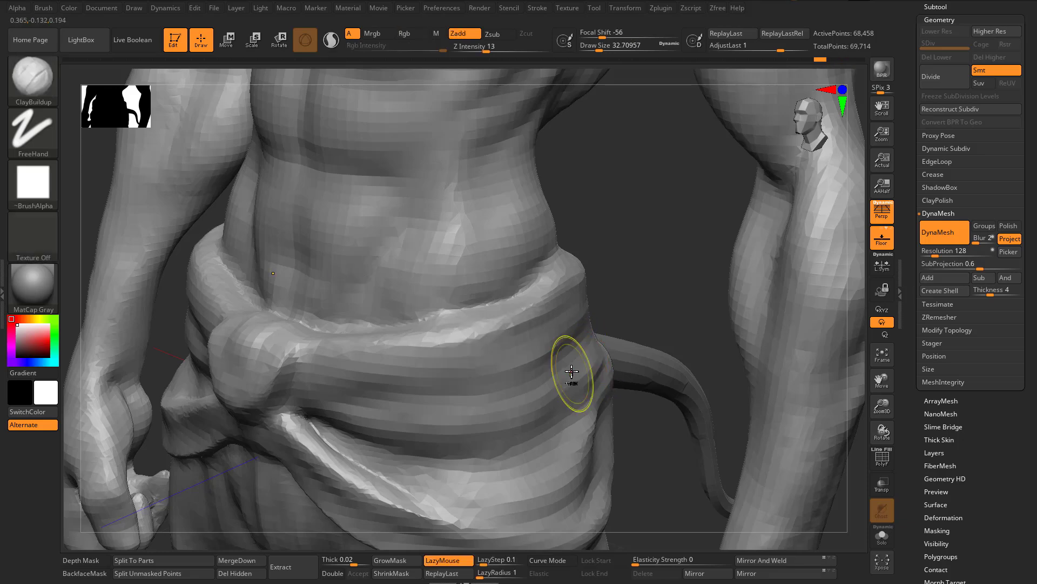
Step: Fill over the square patch between the buttocks with ClayBuildup at draw size about 33, and re-DynaMesh
{"action": "key", "text": "f"}
{"action": "mouse_move", "coordinate": [540, 158]}
{"action": "right_mouse_down"}
{"action": "mouse_move", "coordinate": [591, 287]}
{"action": "mouse_move", "coordinate": [620, 530]}
{"action": "right_mouse_up"}
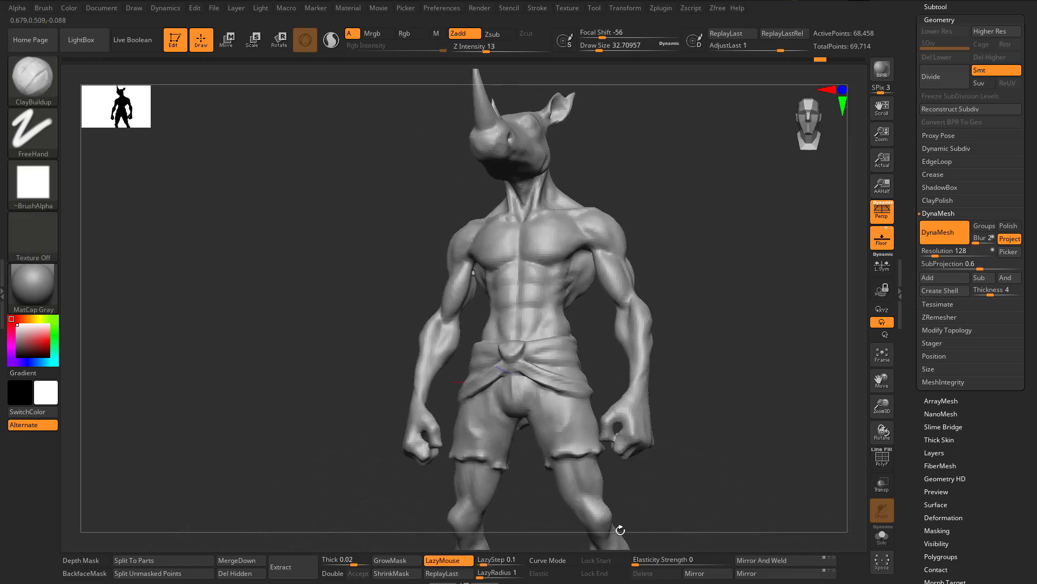
{"action": "right_click_drag", "start_coordinate": [587, 467], "coordinate": [535, 308]}
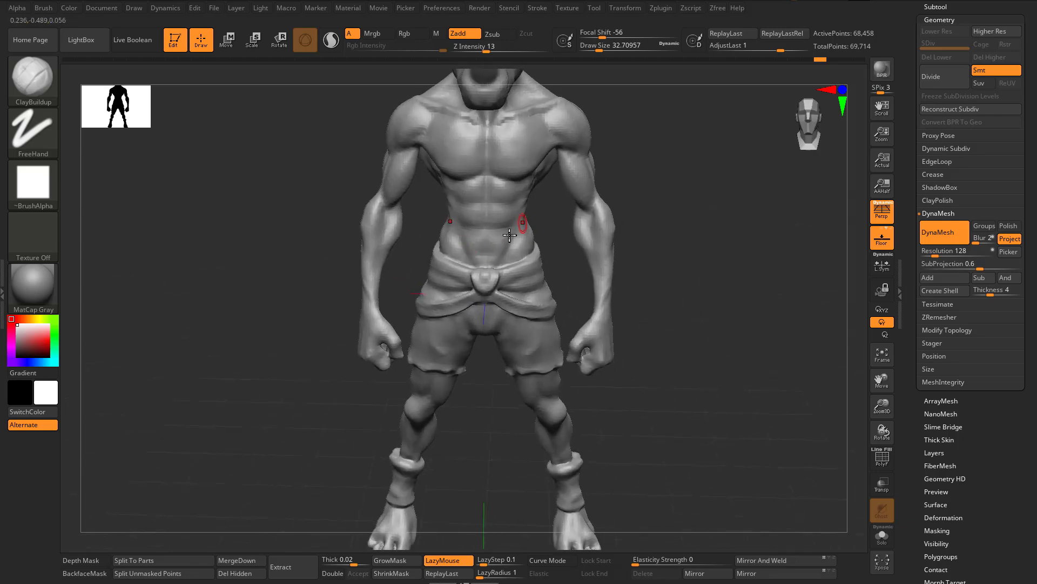
{"action": "mouse_move", "coordinate": [493, 339]}
{"action": "right_mouse_down"}
{"action": "mouse_move", "coordinate": [600, 330]}
{"action": "mouse_move", "coordinate": [630, 313]}
{"action": "mouse_move", "coordinate": [582, 292]}
{"action": "mouse_move", "coordinate": [586, 208]}
{"action": "right_mouse_up"}
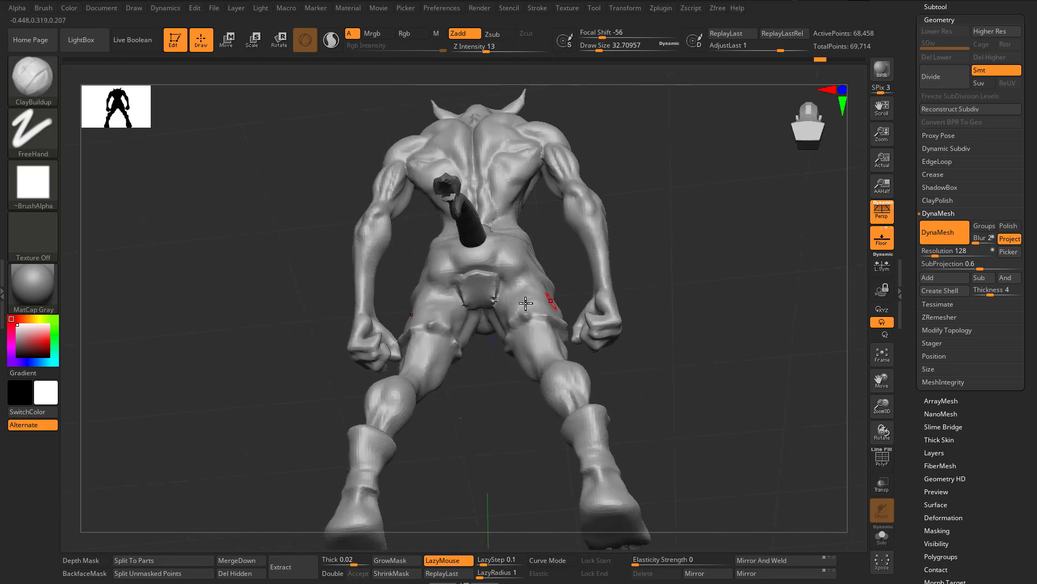
{"action": "right_click_drag", "start_coordinate": [532, 301], "coordinate": [532, 402], "text": "ctrl"}
{"action": "mouse_move", "coordinate": [396, 181]}
{"action": "left_mouse_down"}
{"action": "mouse_move", "coordinate": [420, 279]}
{"action": "mouse_move", "coordinate": [435, 278]}
{"action": "mouse_move", "coordinate": [429, 227]}
{"action": "mouse_move", "coordinate": [470, 159]}
{"action": "mouse_move", "coordinate": [443, 148]}
{"action": "mouse_move", "coordinate": [474, 239]}
{"action": "mouse_move", "coordinate": [556, 273]}
{"action": "mouse_move", "coordinate": [567, 226]}
{"action": "mouse_move", "coordinate": [515, 166]}
{"action": "mouse_move", "coordinate": [426, 294]}
{"action": "mouse_move", "coordinate": [438, 304]}
{"action": "left_mouse_up"}
{"action": "mouse_move", "coordinate": [466, 174]}
{"action": "left_mouse_down"}
{"action": "mouse_move", "coordinate": [551, 153]}
{"action": "mouse_move", "coordinate": [528, 123]}
{"action": "mouse_move", "coordinate": [502, 157]}
{"action": "mouse_move", "coordinate": [476, 124]}
{"action": "mouse_move", "coordinate": [529, 156]}
{"action": "mouse_move", "coordinate": [407, 136]}
{"action": "mouse_move", "coordinate": [516, 168]}
{"action": "left_mouse_up"}
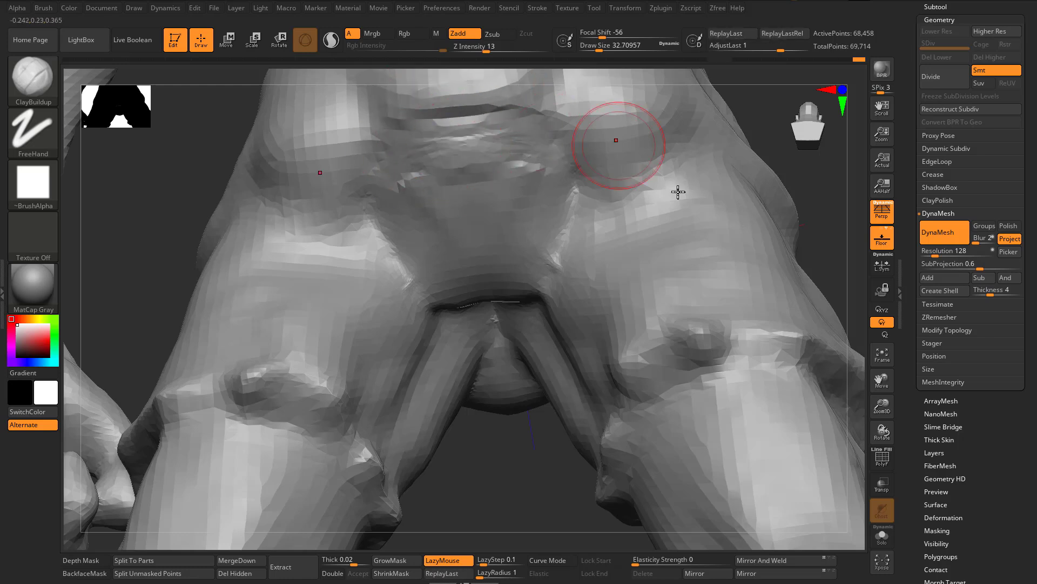
{"action": "left_click_drag", "start_coordinate": [161, 181], "coordinate": [213, 364], "text": "ctrl"}
{"action": "left_click_drag", "start_coordinate": [132, 164], "coordinate": [173, 229], "text": "ctrl"}
{"action": "left_click_drag", "start_coordinate": [157, 201], "coordinate": [143, 297], "text": "ctrl"}
{"action": "right_click_drag", "start_coordinate": [432, 300], "coordinate": [470, 298], "text": "ctrl"}
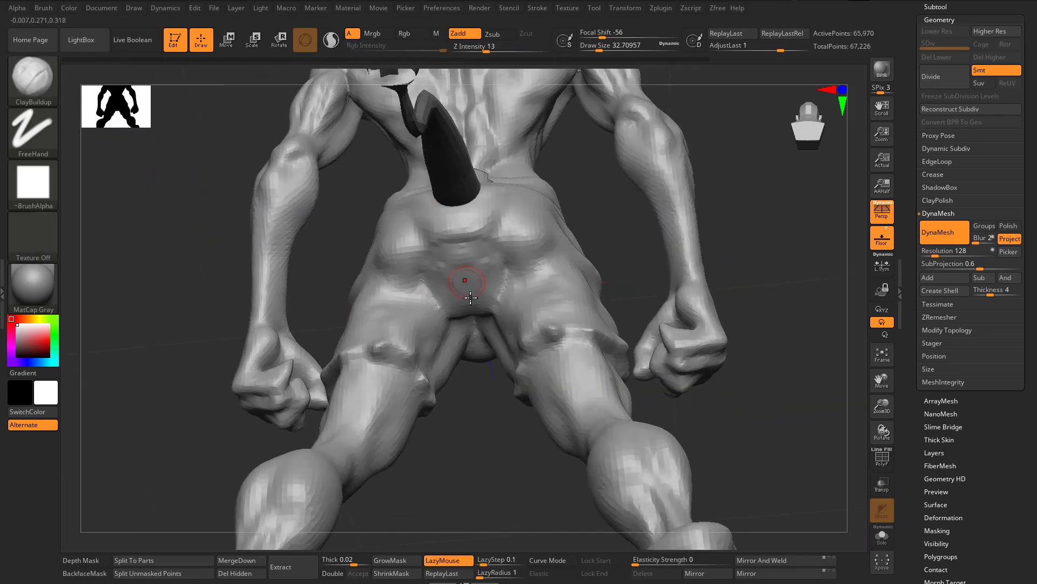
Step: Carve the central cleft and the creases under the buttocks with DamStandard at draw size about 77
{"action": "key", "text": "b"}
{"action": "key", "text": "d"}
{"action": "key", "text": "s"}
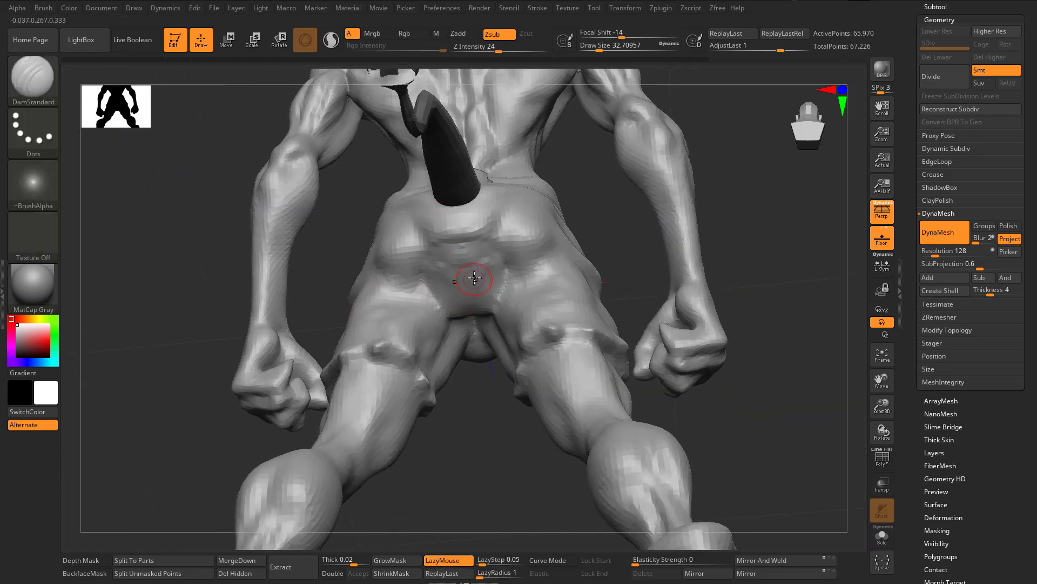
{"action": "key", "text": "s"}
{"action": "left_click_drag", "start_coordinate": [475, 278], "coordinate": [484, 279]}
{"action": "mouse_move", "coordinate": [390, 272]}
{"action": "left_mouse_down"}
{"action": "mouse_move", "coordinate": [437, 291]}
{"action": "mouse_move", "coordinate": [464, 279]}
{"action": "left_mouse_up"}
{"action": "mouse_move", "coordinate": [458, 213]}
{"action": "left_mouse_down"}
{"action": "mouse_move", "coordinate": [476, 316]}
{"action": "mouse_move", "coordinate": [475, 308]}
{"action": "left_mouse_up"}
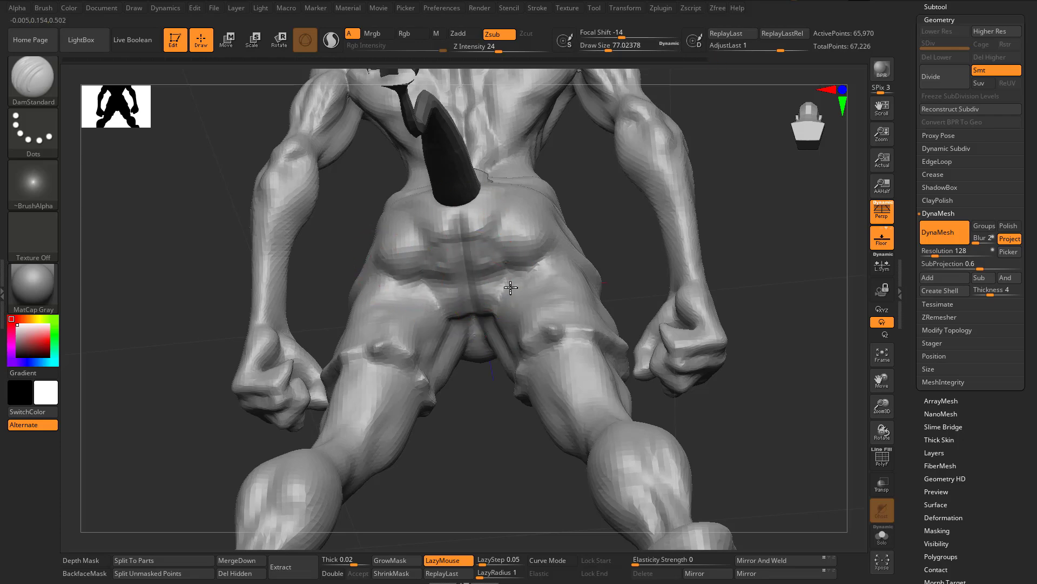
{"action": "right_click_drag", "start_coordinate": [465, 365], "coordinate": [415, 247], "text": "ctrl"}
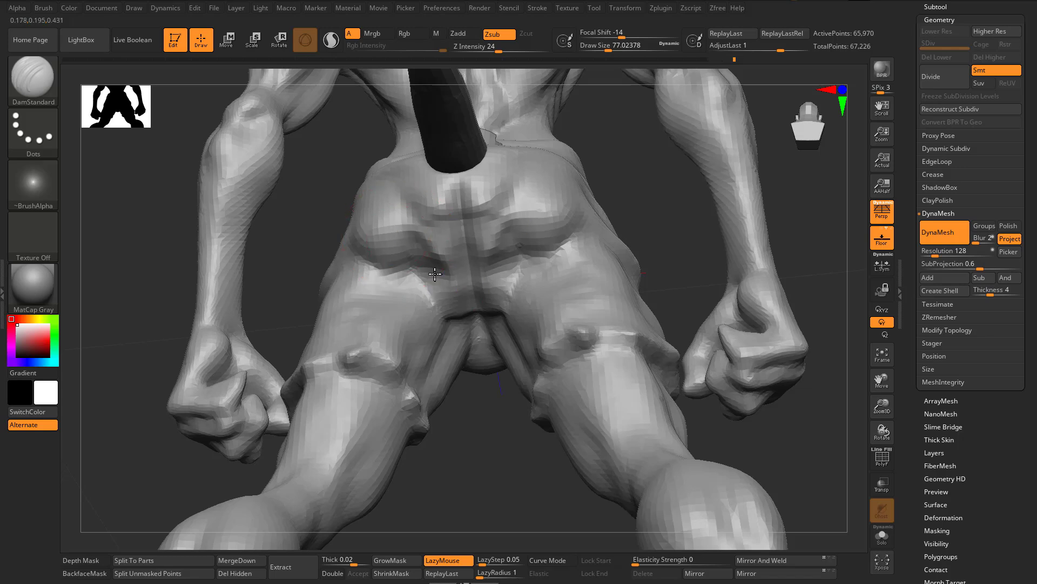
Step: Smooth the carved cleft and creases across the buttocks
{"action": "key", "text": "shift"}
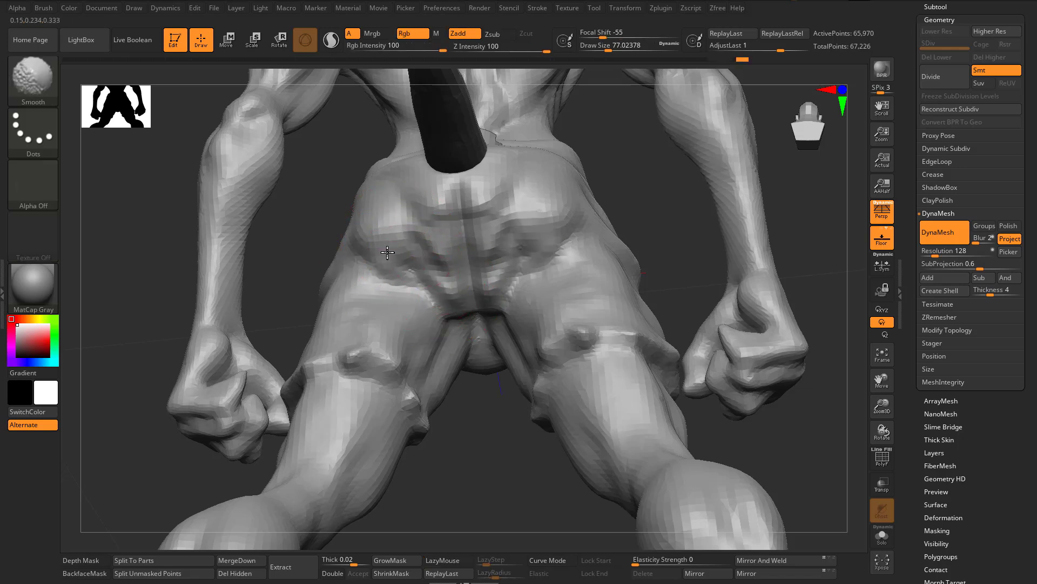
{"action": "left_click_drag", "start_coordinate": [512, 266], "coordinate": [436, 234], "text": "shift"}
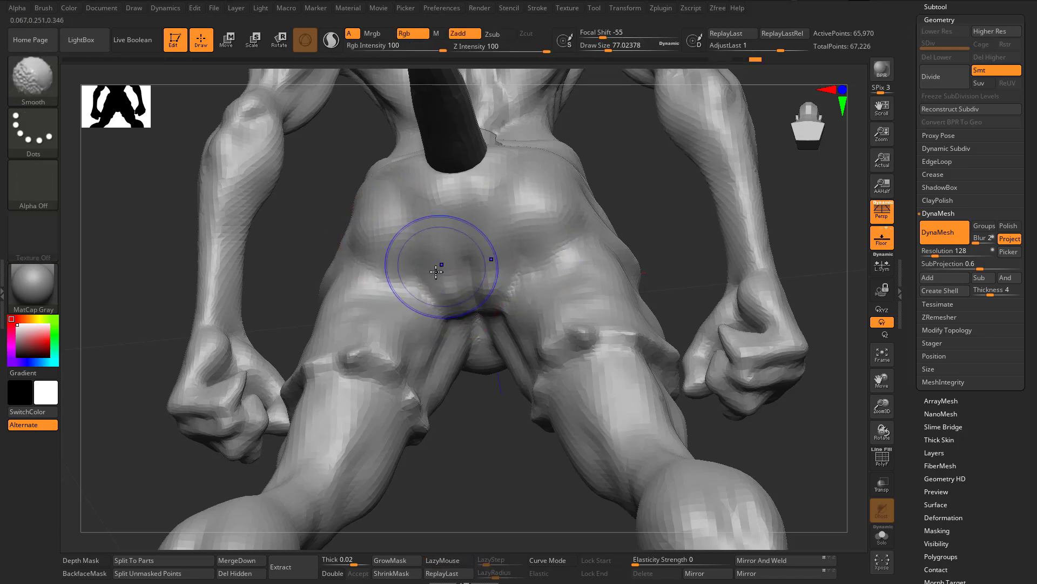
{"action": "mouse_move", "coordinate": [511, 374]}
{"action": "right_mouse_down", "text": "ctrl"}
{"action": "mouse_move", "coordinate": [415, 276]}
{"action": "mouse_move", "coordinate": [474, 426]}
{"action": "mouse_move", "coordinate": [526, 399]}
{"action": "mouse_move", "coordinate": [446, 366]}
{"action": "mouse_move", "coordinate": [476, 303]}
{"action": "mouse_move", "coordinate": [494, 389]}
{"action": "mouse_move", "coordinate": [489, 357]}
{"action": "right_mouse_up", "text": "ctrl"}
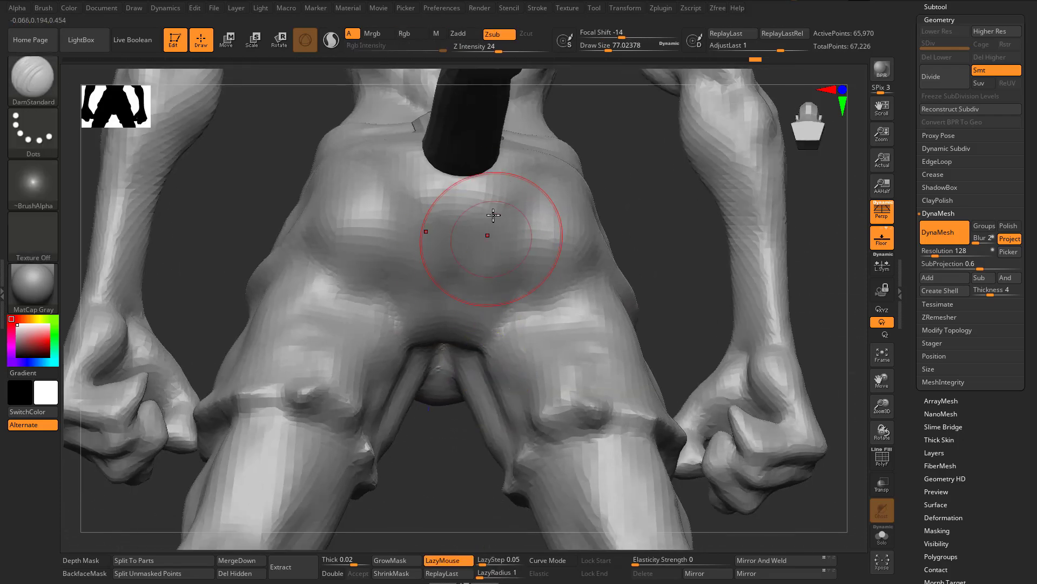
Step: Switch to the Standard brush and even out the buttocks and crotch edge by smoothing at draw size about 77
{"action": "right_click_drag", "start_coordinate": [532, 309], "coordinate": [430, 234]}
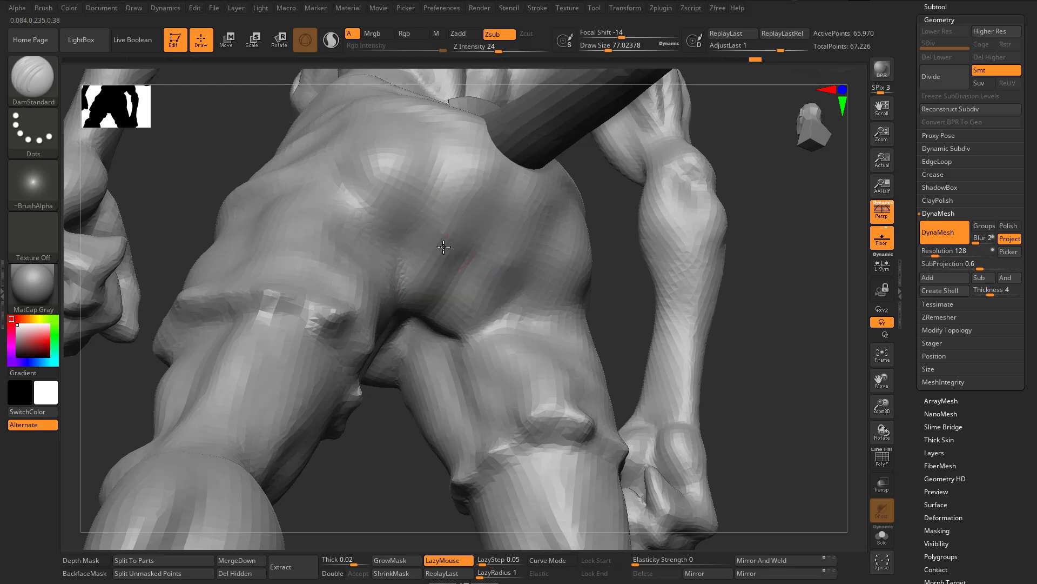
{"action": "key", "text": "b"}
{"action": "key", "text": "s"}
{"action": "key", "text": "t"}
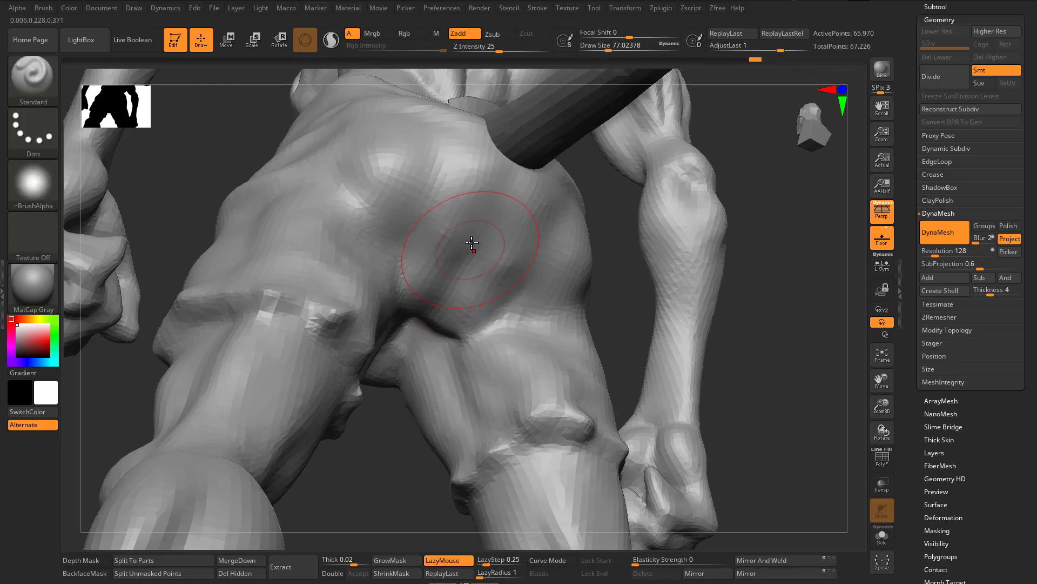
{"action": "key", "text": "s"}
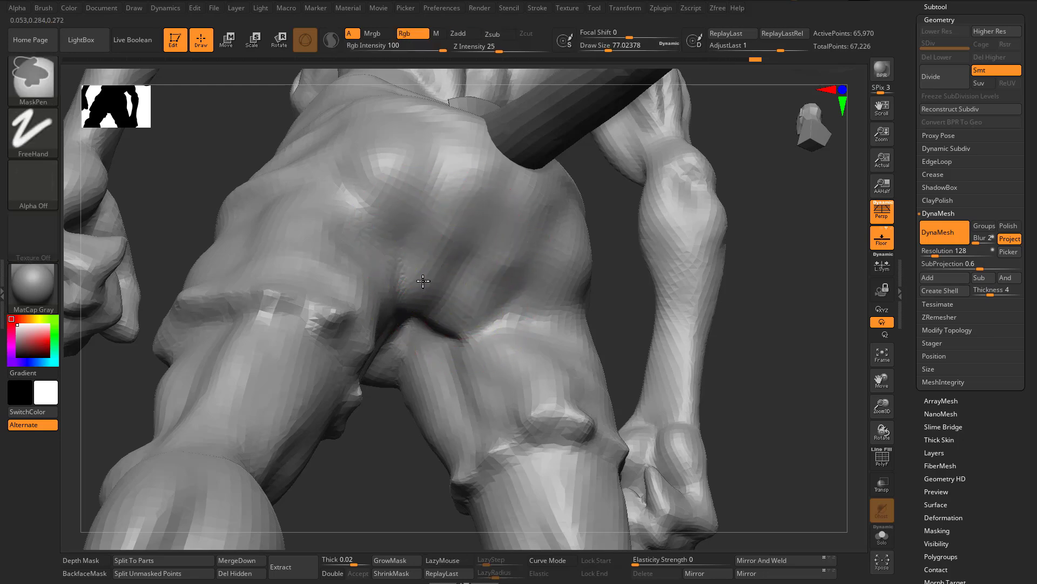
{"action": "mouse_move", "coordinate": [424, 280]}
{"action": "left_mouse_down", "text": "shift"}
{"action": "mouse_move", "coordinate": [447, 294]}
{"action": "mouse_move", "coordinate": [424, 280]}
{"action": "left_mouse_up", "text": "shift"}
{"action": "key", "text": "ctrl+z"}
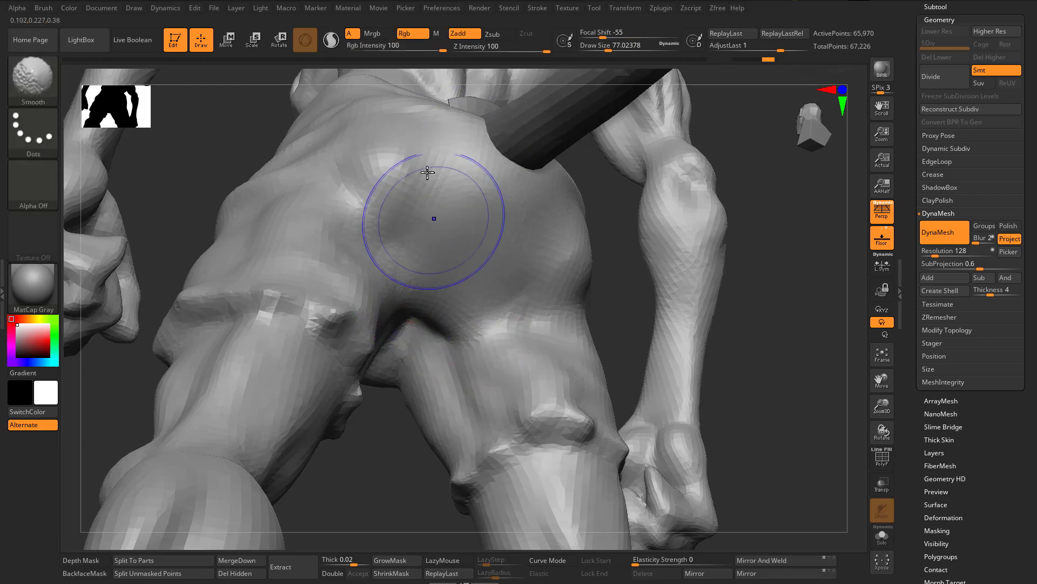
{"action": "left_click_drag", "start_coordinate": [428, 172], "coordinate": [400, 163], "text": "shift"}
{"action": "left_click_drag", "start_coordinate": [474, 205], "coordinate": [493, 215], "text": "shift"}
Step: Define the cleft beneath the tail with DamStandard at draw size about 101, and smooth the surrounding surface
{"action": "mouse_move", "coordinate": [494, 216]}
{"action": "right_mouse_down"}
{"action": "mouse_move", "coordinate": [496, 349]}
{"action": "mouse_move", "coordinate": [451, 368]}
{"action": "mouse_move", "coordinate": [475, 355]}
{"action": "right_mouse_up"}
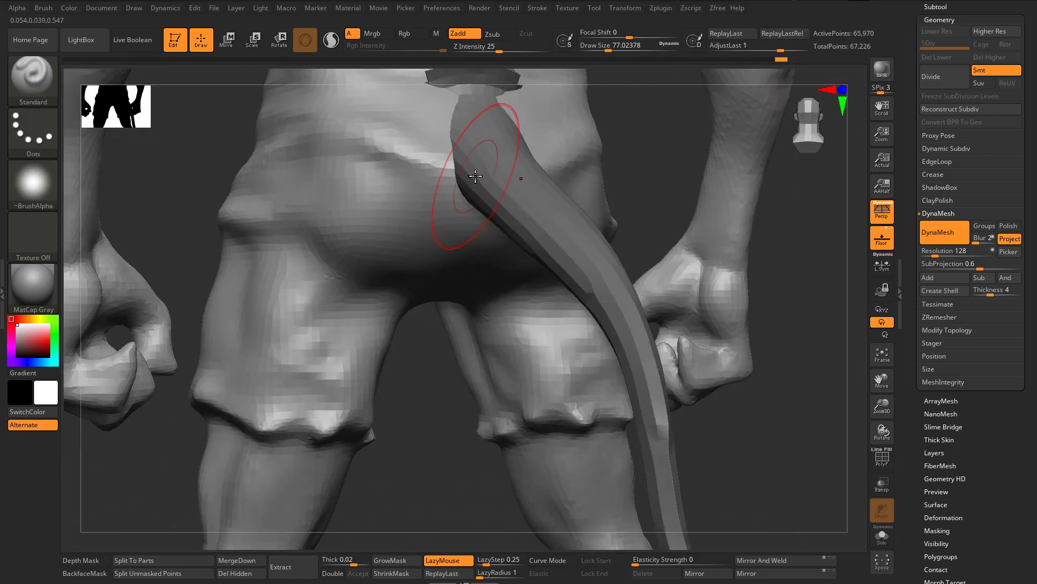
{"action": "key", "text": "b"}
{"action": "key", "text": "d"}
{"action": "key", "text": "s"}
{"action": "key", "text": "s"}
{"action": "left_click_drag", "start_coordinate": [469, 204], "coordinate": [473, 204]}
{"action": "left_click_drag", "start_coordinate": [473, 101], "coordinate": [478, 104]}
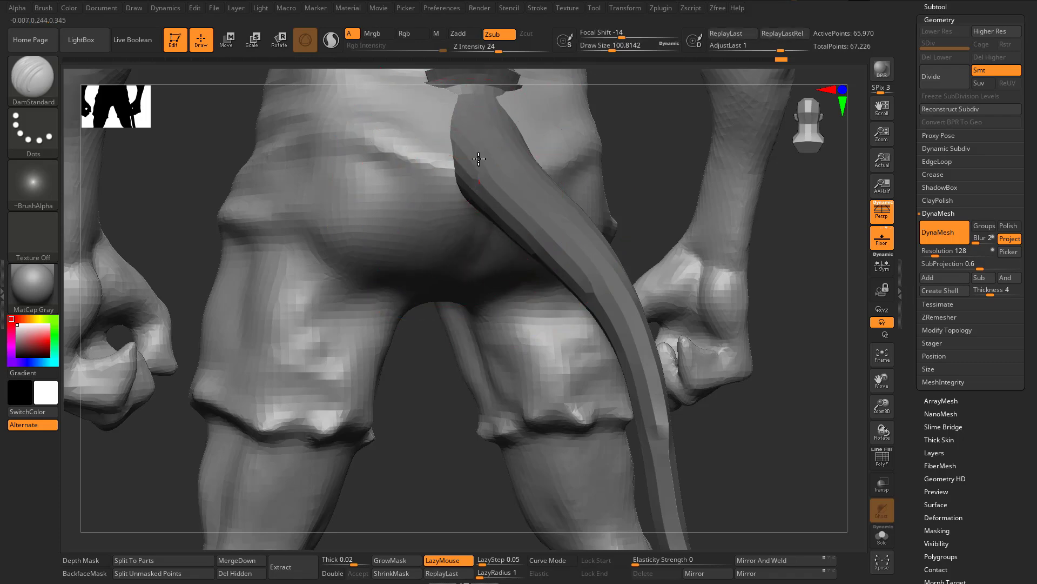
{"action": "right_click_drag", "start_coordinate": [472, 172], "coordinate": [472, 172]}
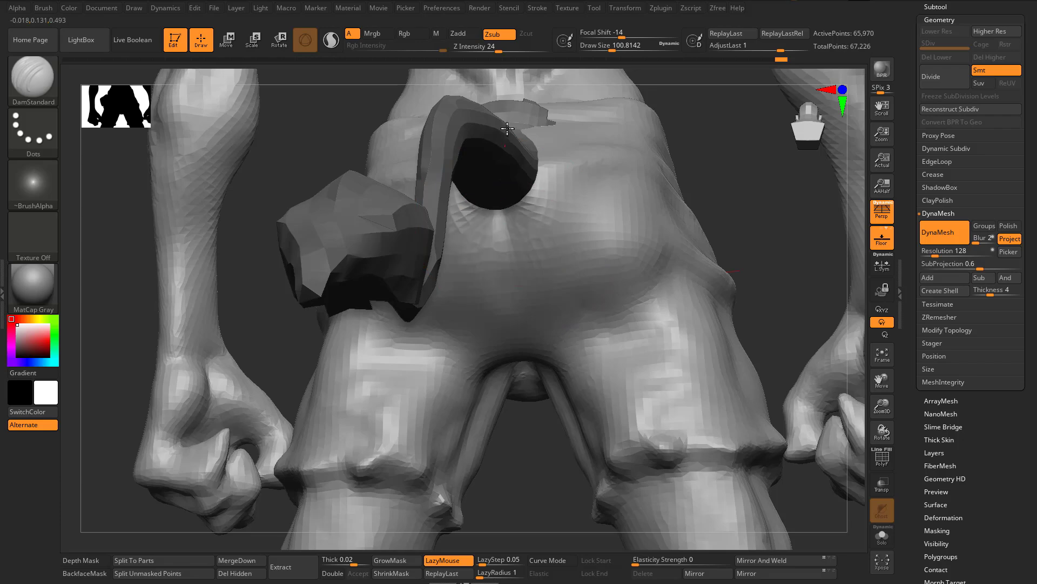
{"action": "left_click_drag", "start_coordinate": [505, 229], "coordinate": [546, 371]}
{"action": "right_click_drag", "start_coordinate": [546, 371], "coordinate": [484, 367]}
{"action": "mouse_move", "coordinate": [520, 229]}
{"action": "left_mouse_down", "text": "shift"}
{"action": "mouse_move", "coordinate": [491, 222]}
{"action": "mouse_move", "coordinate": [595, 159]}
{"action": "mouse_move", "coordinate": [610, 208]}
{"action": "left_mouse_up", "text": "shift"}
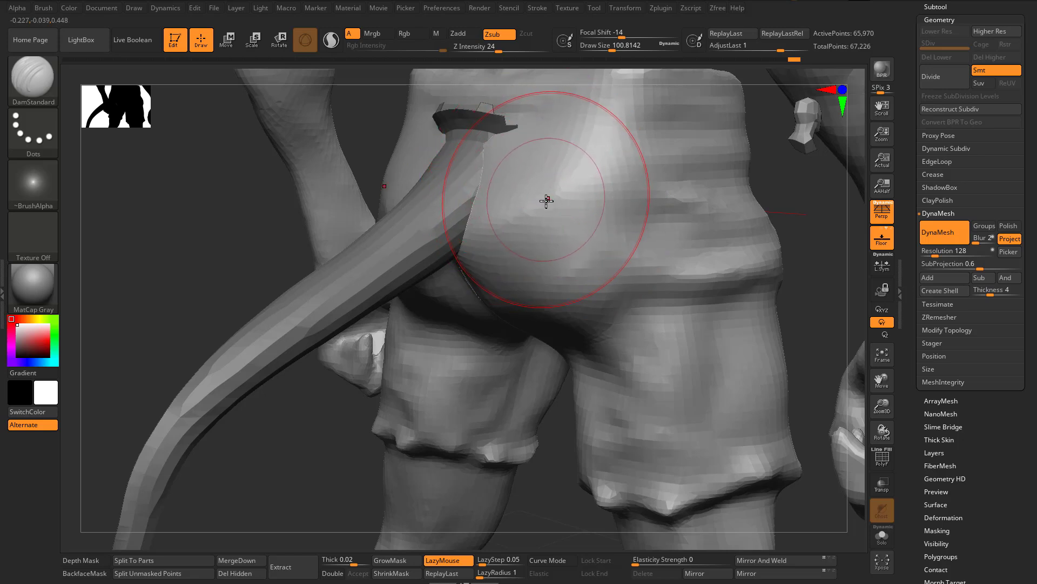
Step: Build up the side of the buttock and hip beside the tail with ClayBuildup at draw size about 101
{"action": "key", "text": "b"}
{"action": "key", "text": "c"}
{"action": "key", "text": "b"}
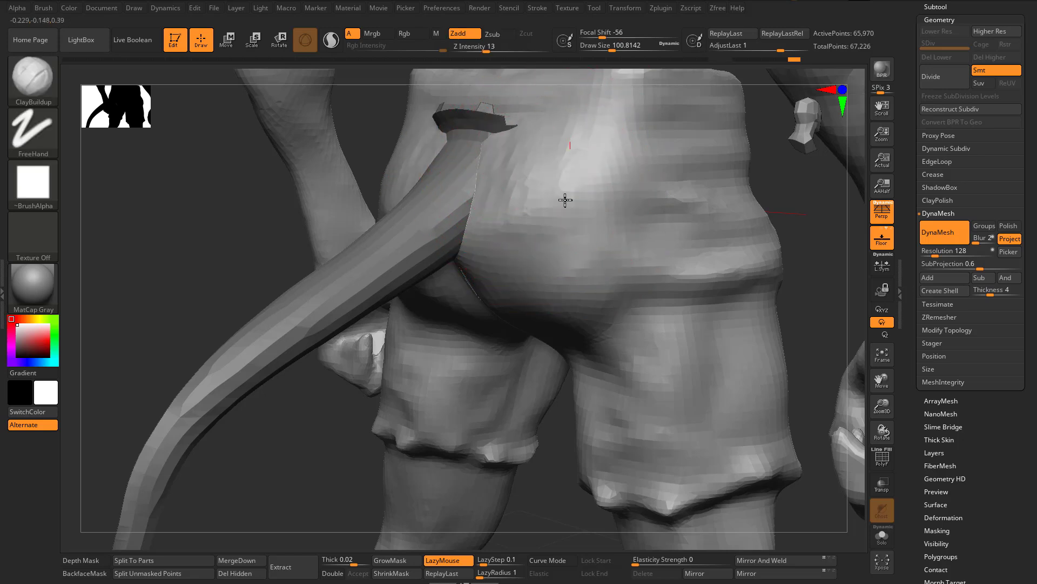
{"action": "mouse_move", "coordinate": [565, 200]}
{"action": "left_mouse_down"}
{"action": "mouse_move", "coordinate": [538, 211]}
{"action": "mouse_move", "coordinate": [523, 235]}
{"action": "mouse_move", "coordinate": [576, 200]}
{"action": "mouse_move", "coordinate": [625, 222]}
{"action": "mouse_move", "coordinate": [633, 254]}
{"action": "left_mouse_up"}
{"action": "mouse_move", "coordinate": [634, 337]}
{"action": "right_mouse_down"}
{"action": "mouse_move", "coordinate": [653, 310]}
{"action": "mouse_move", "coordinate": [625, 329]}
{"action": "mouse_move", "coordinate": [665, 357]}
{"action": "mouse_move", "coordinate": [661, 335]}
{"action": "mouse_move", "coordinate": [648, 331]}
{"action": "right_mouse_up"}
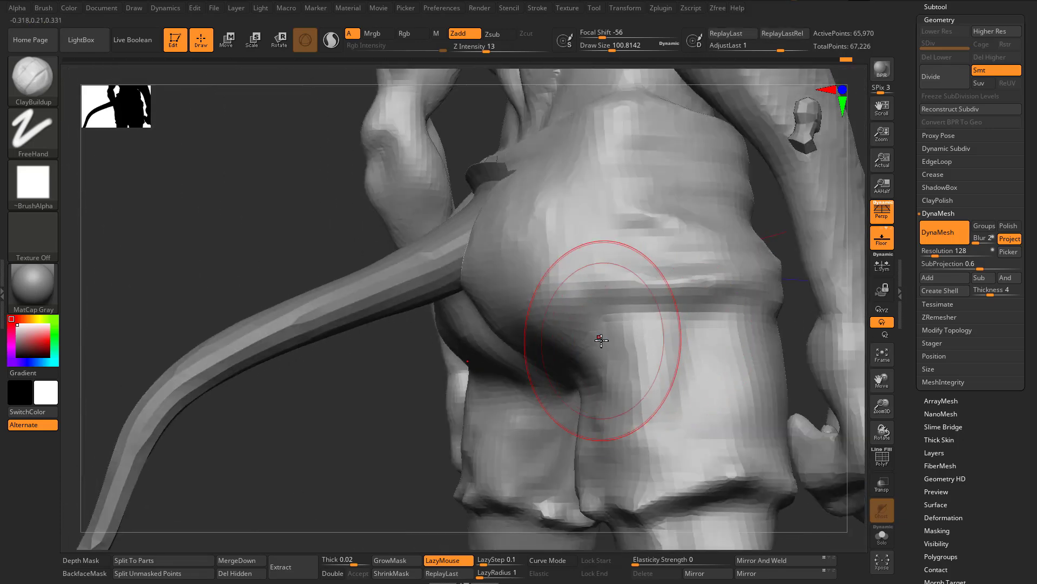
Step: Set the draw size to about 33 and switch the masking brush to MaskLasso
{"action": "right_click_drag", "start_coordinate": [627, 372], "coordinate": [490, 353]}
{"action": "mouse_move", "coordinate": [670, 277]}
{"action": "right_mouse_down"}
{"action": "mouse_move", "coordinate": [690, 289]}
{"action": "mouse_move", "coordinate": [649, 297]}
{"action": "right_mouse_up"}
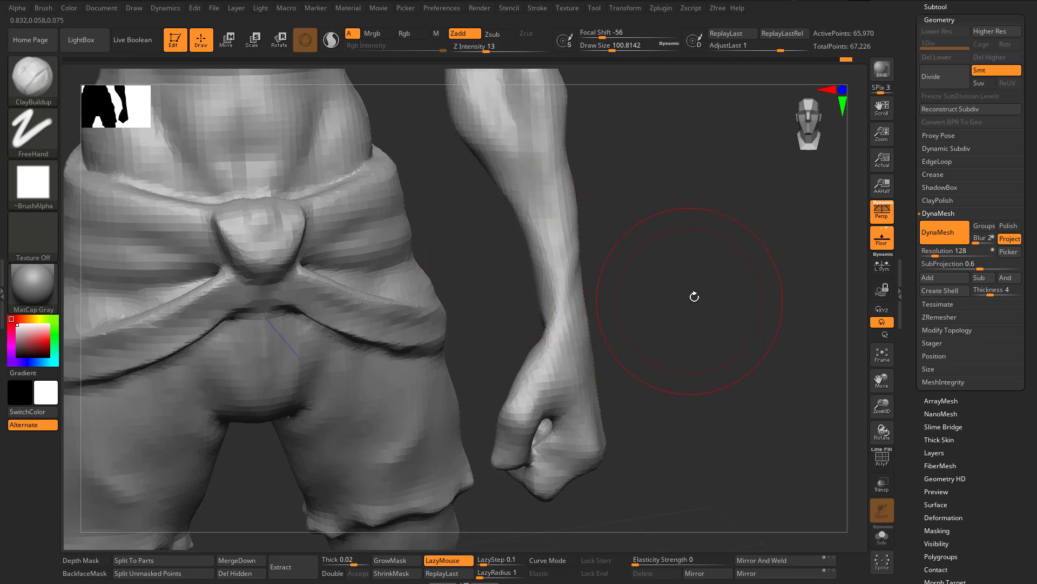
{"action": "key", "text": "s"}
{"action": "left_click_drag", "start_coordinate": [705, 289], "coordinate": [692, 289]}
{"action": "key", "text": "ctrl"}
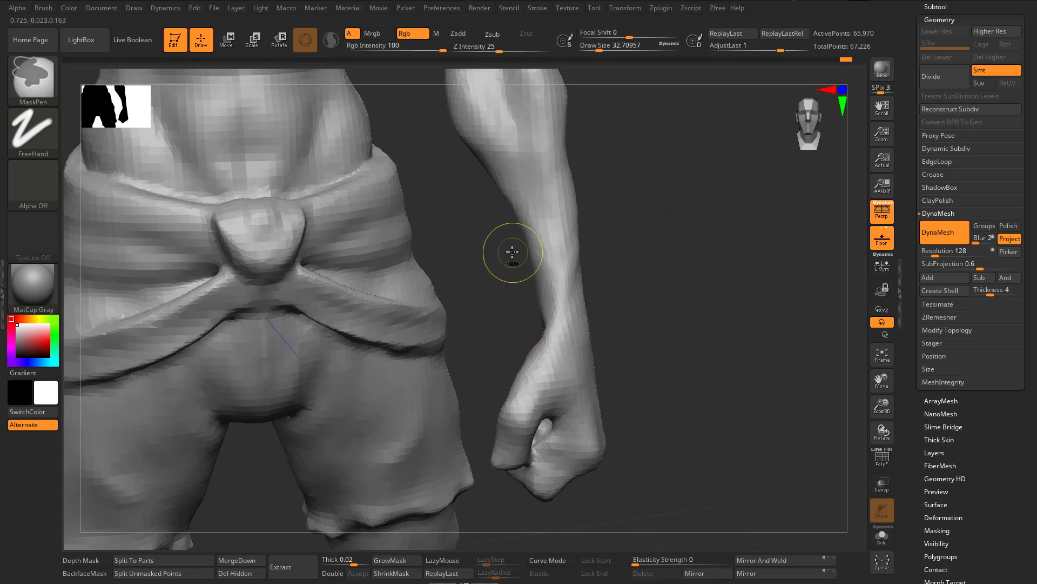
{"action": "left_click", "coordinate": [49, 75], "text": "ctrl"}
{"action": "left_click", "coordinate": [360, 122], "text": "ctrl"}
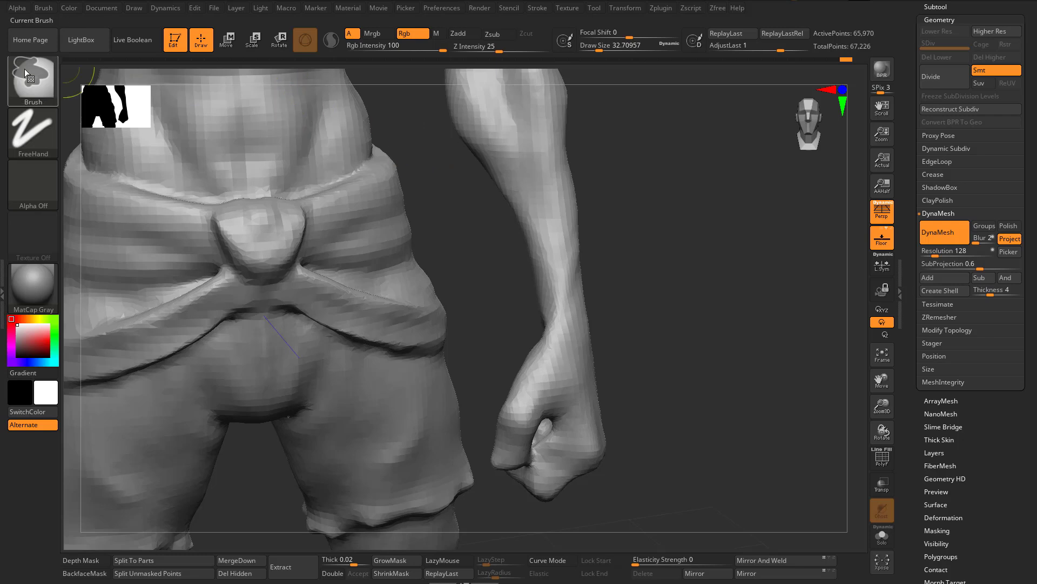
{"action": "left_click", "coordinate": [51, 68]}
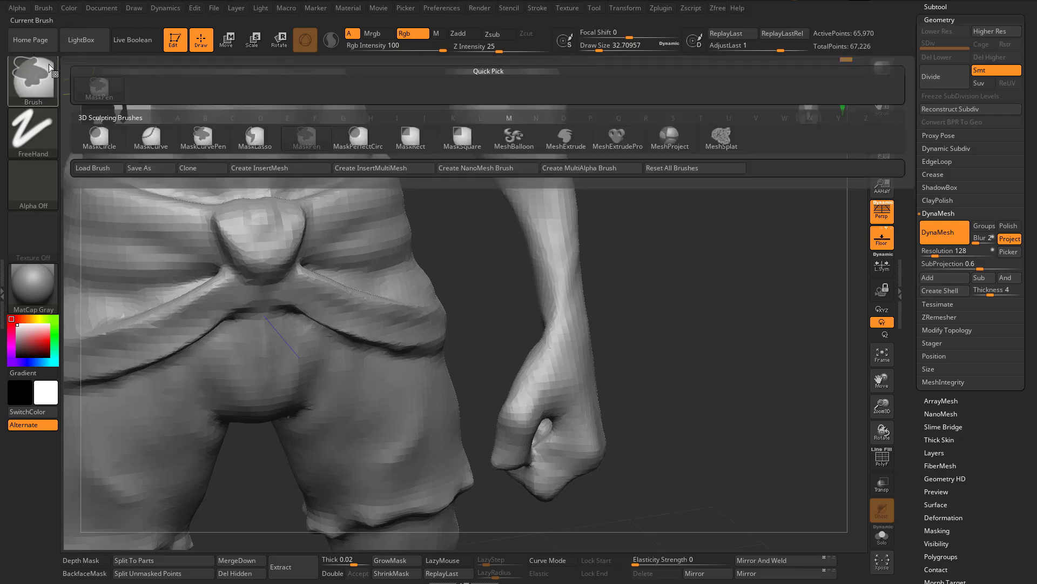
{"action": "left_click", "coordinate": [268, 139]}
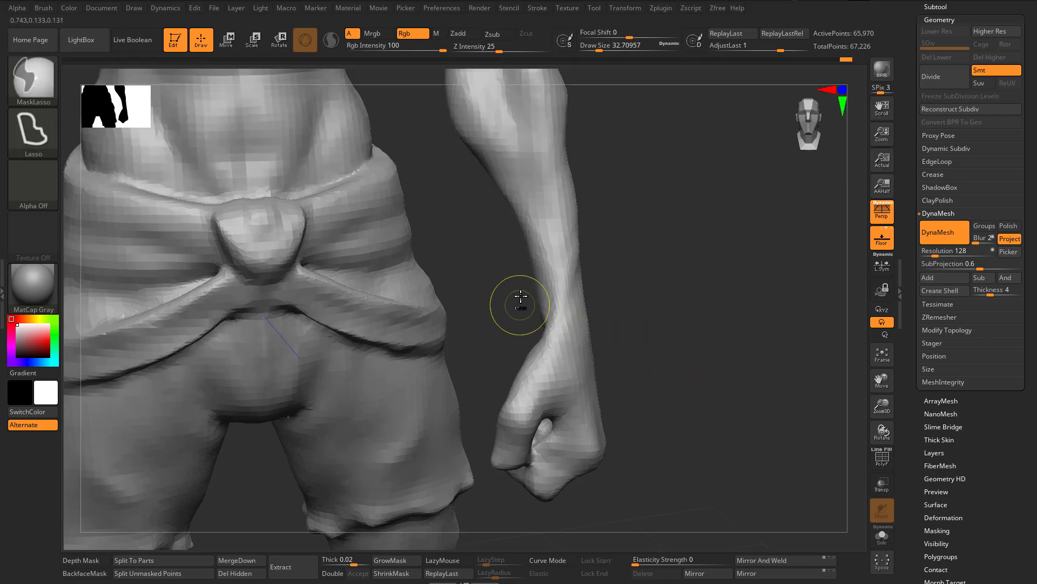
Step: Mask a band around the forearm just above the fist with MaskLasso and trim its edges by unmasking
{"action": "mouse_move", "coordinate": [484, 245]}
{"action": "left_mouse_down"}
{"action": "mouse_move", "coordinate": [679, 197]}
{"action": "mouse_move", "coordinate": [682, 311]}
{"action": "mouse_move", "coordinate": [500, 317]}
{"action": "mouse_move", "coordinate": [486, 292]}
{"action": "left_mouse_up"}
{"action": "mouse_move", "coordinate": [665, 287]}
{"action": "left_mouse_down"}
{"action": "mouse_move", "coordinate": [605, 269]}
{"action": "mouse_move", "coordinate": [613, 259]}
{"action": "left_mouse_up"}
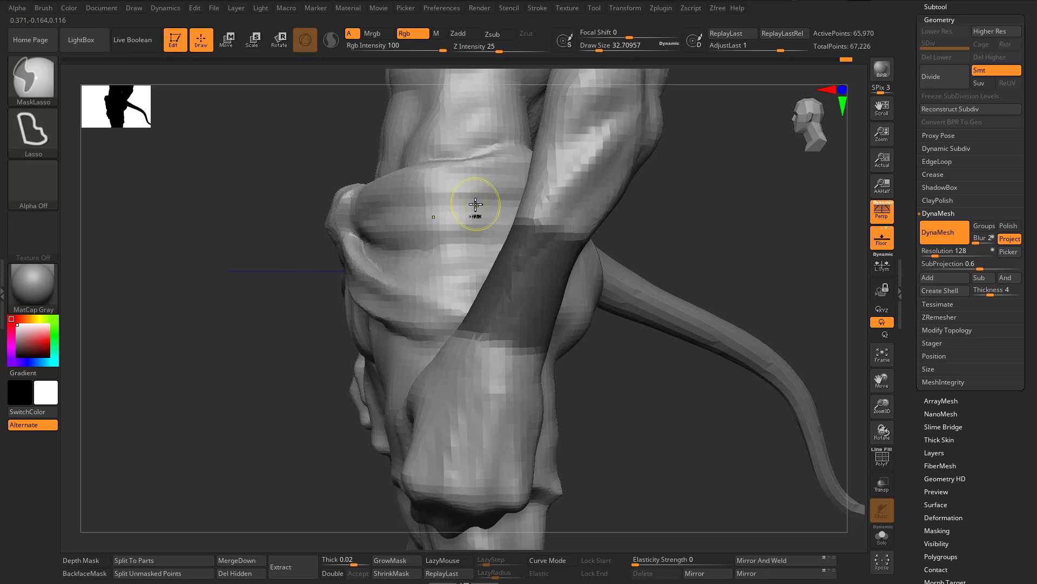
{"action": "mouse_move", "coordinate": [476, 205]}
{"action": "left_mouse_down", "text": "ctrl+alt"}
{"action": "mouse_move", "coordinate": [679, 180]}
{"action": "mouse_move", "coordinate": [644, 273]}
{"action": "mouse_move", "coordinate": [595, 295]}
{"action": "left_mouse_up", "text": "ctrl+alt"}
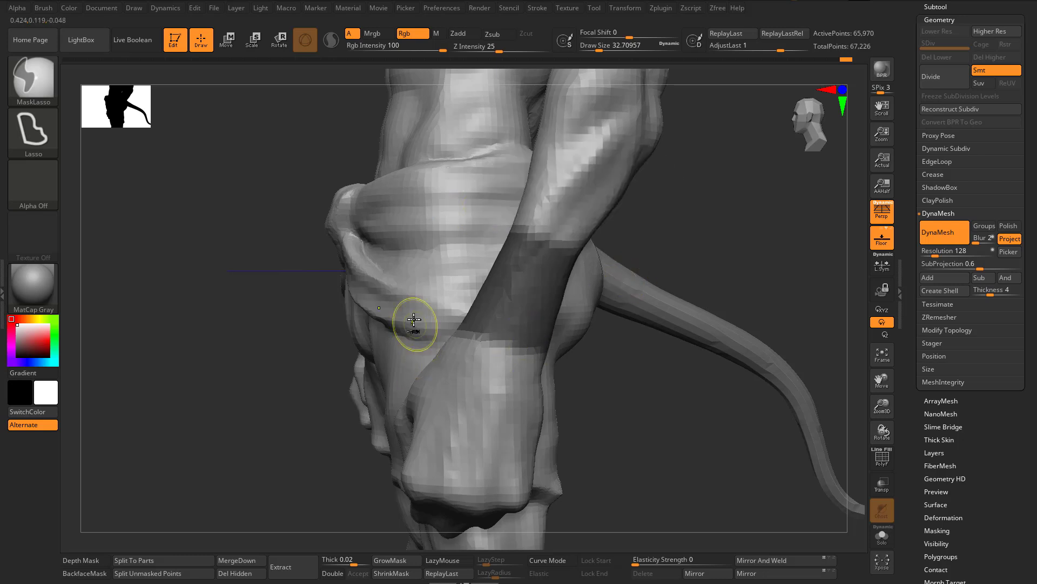
{"action": "mouse_move", "coordinate": [403, 302]}
{"action": "left_mouse_down", "text": "ctrl+alt"}
{"action": "mouse_move", "coordinate": [601, 398]}
{"action": "mouse_move", "coordinate": [609, 373]}
{"action": "left_mouse_up", "text": "ctrl+alt"}
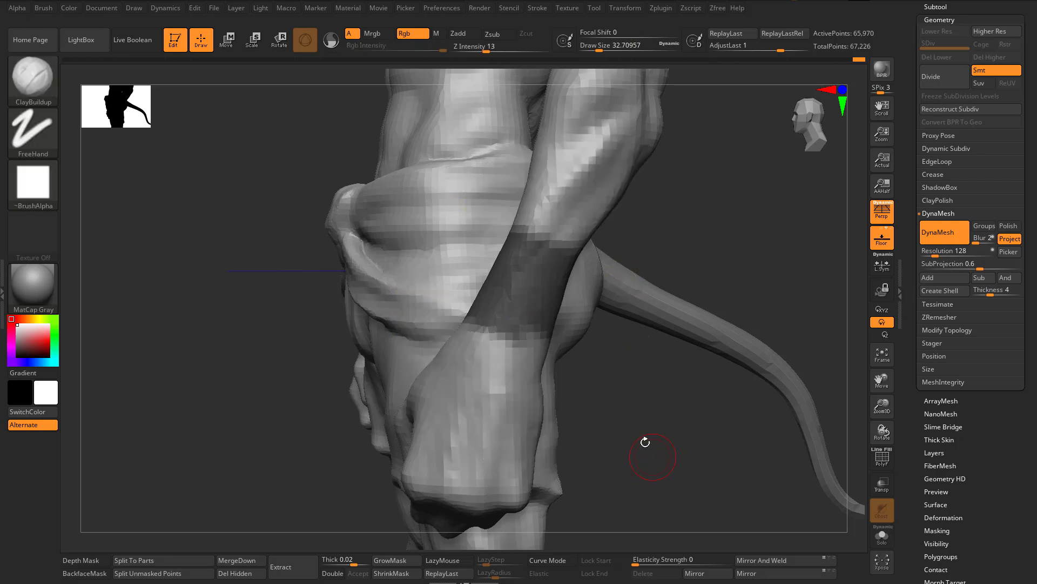
Step: Complete the forearm mask band around the other sides of the arm with further MaskLasso selections
{"action": "mouse_move", "coordinate": [645, 442]}
{"action": "left_mouse_down"}
{"action": "mouse_move", "coordinate": [625, 447]}
{"action": "mouse_move", "coordinate": [470, 329]}
{"action": "left_mouse_up"}
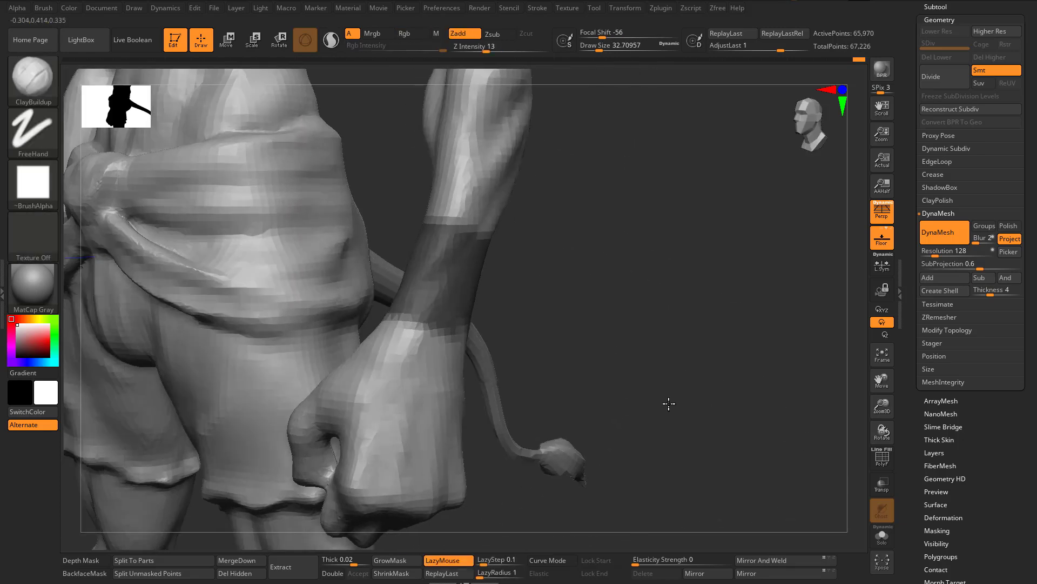
{"action": "mouse_move", "coordinate": [669, 404]}
{"action": "left_mouse_down"}
{"action": "mouse_move", "coordinate": [715, 420]}
{"action": "mouse_move", "coordinate": [708, 433]}
{"action": "left_mouse_up"}
{"action": "mouse_move", "coordinate": [373, 302]}
{"action": "left_mouse_down", "text": "ctrl"}
{"action": "mouse_move", "coordinate": [520, 315]}
{"action": "mouse_move", "coordinate": [356, 354]}
{"action": "left_mouse_up", "text": "ctrl"}
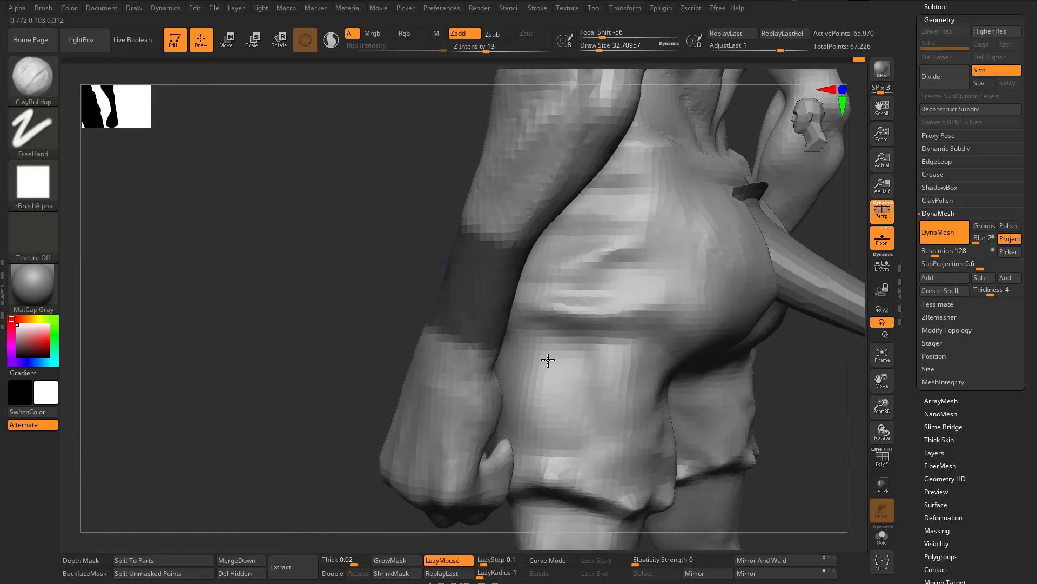
{"action": "mouse_move", "coordinate": [547, 360]}
{"action": "left_mouse_down"}
{"action": "mouse_move", "coordinate": [634, 374]}
{"action": "mouse_move", "coordinate": [635, 393]}
{"action": "left_mouse_up"}
{"action": "mouse_move", "coordinate": [370, 352]}
{"action": "left_mouse_down", "text": "ctrl"}
{"action": "mouse_move", "coordinate": [519, 348]}
{"action": "mouse_move", "coordinate": [526, 328]}
{"action": "left_mouse_up", "text": "ctrl"}
{"action": "mouse_move", "coordinate": [614, 384]}
{"action": "left_mouse_down"}
{"action": "mouse_move", "coordinate": [461, 317]}
{"action": "mouse_move", "coordinate": [597, 373]}
{"action": "mouse_move", "coordinate": [651, 361]}
{"action": "left_mouse_up"}
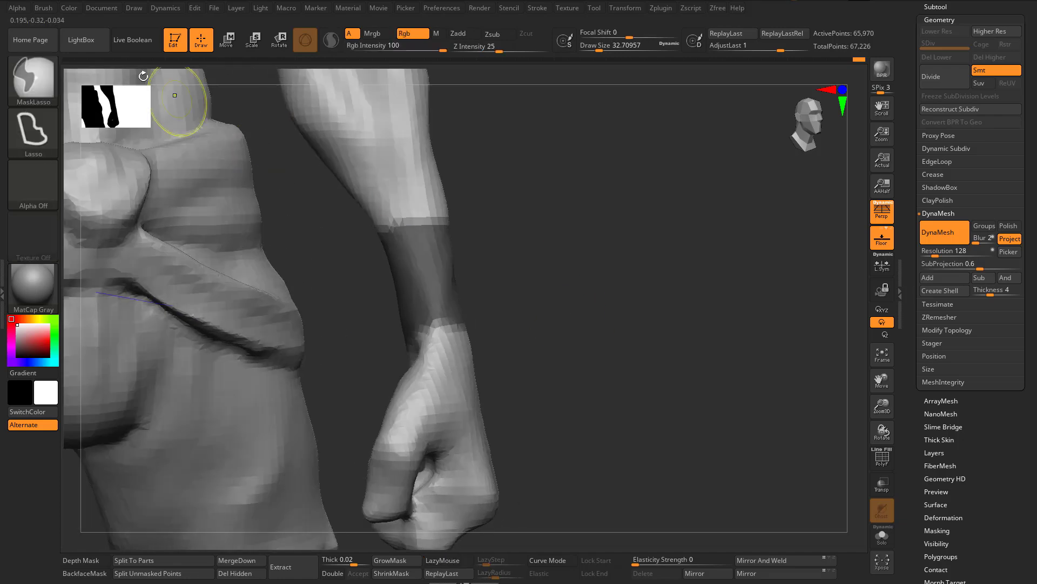
Step: Change the masking brush from MaskLasso back to MaskPen
{"action": "left_click", "coordinate": [33, 92]}
{"action": "left_click", "coordinate": [98, 138]}
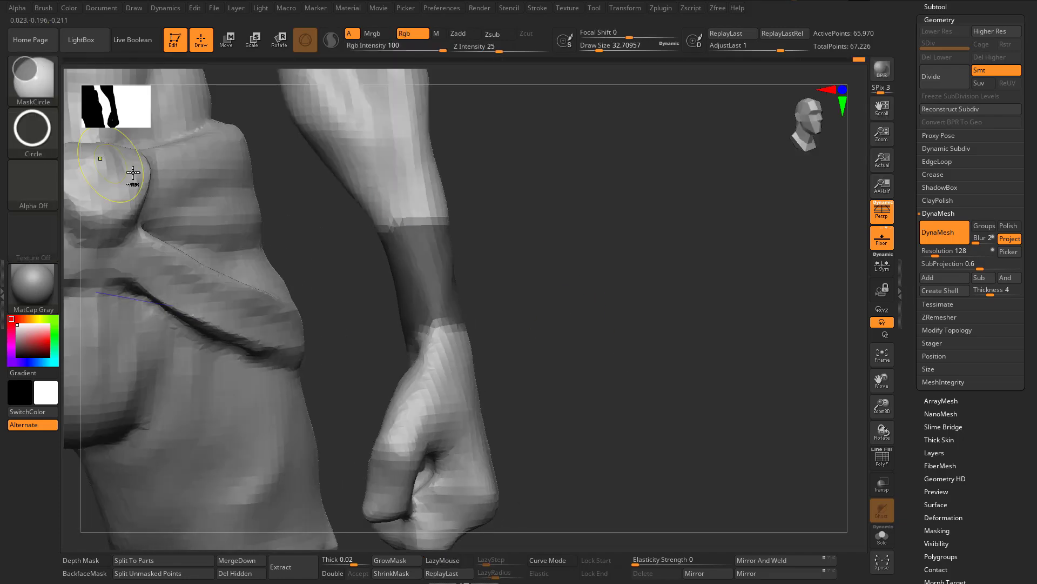
{"action": "left_click", "coordinate": [27, 84]}
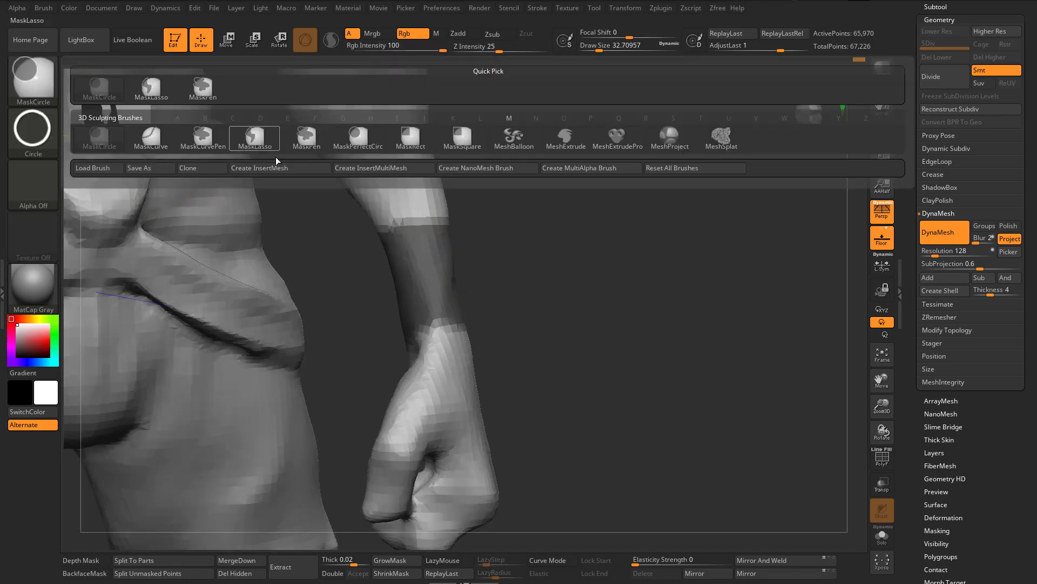
{"action": "left_click", "coordinate": [215, 97], "text": "ctrl"}
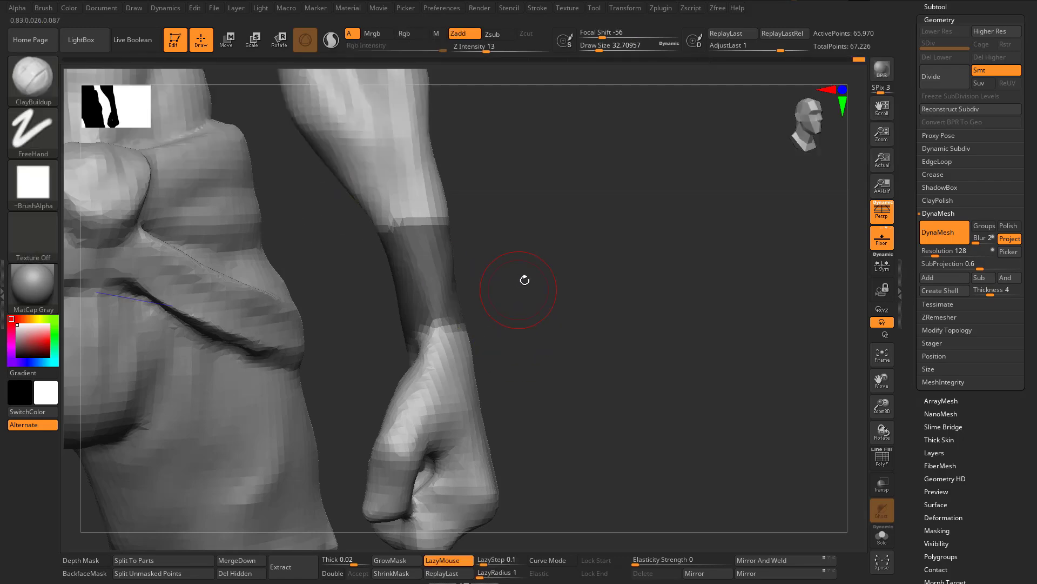
Step: Paint along the upper edge of the forearm mask with MaskPen at draw size about 27
{"action": "mouse_move", "coordinate": [526, 280]}
{"action": "left_mouse_down"}
{"action": "mouse_move", "coordinate": [616, 256]}
{"action": "mouse_move", "coordinate": [488, 281]}
{"action": "left_mouse_up"}
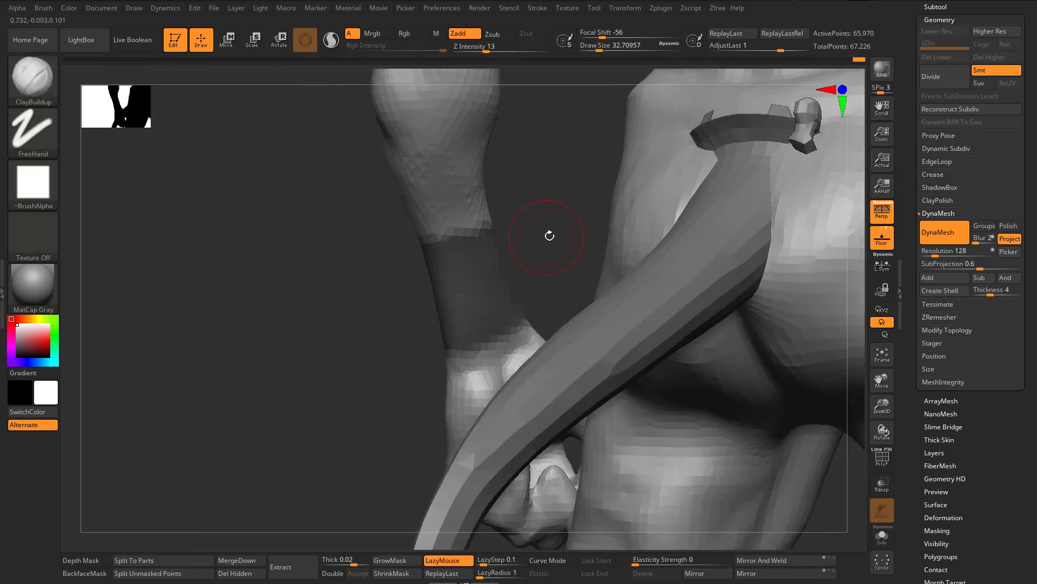
{"action": "key", "text": "s"}
{"action": "left_click_drag", "start_coordinate": [548, 236], "coordinate": [540, 236]}
{"action": "key", "text": "ctrl"}
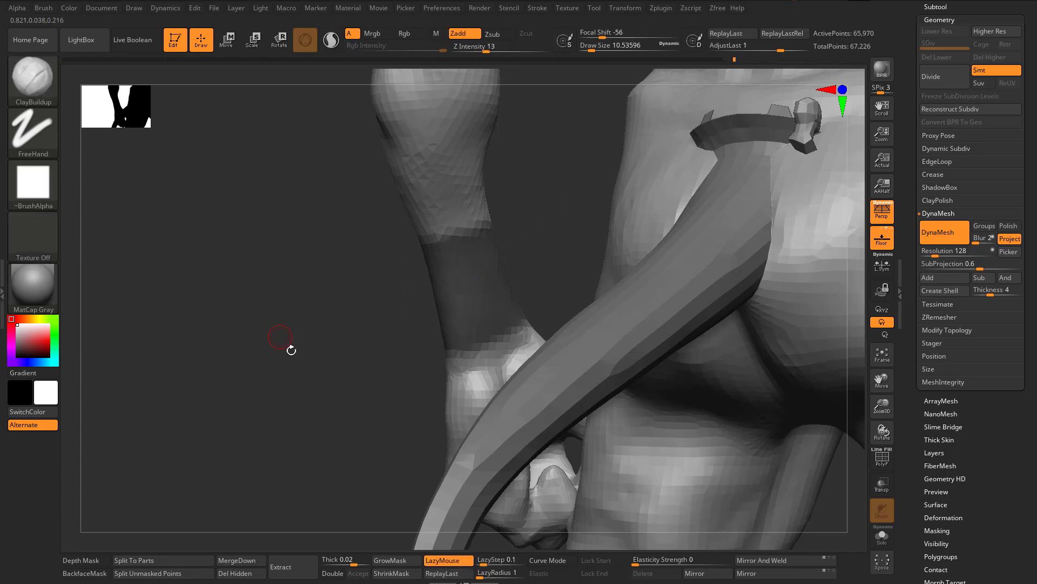
{"action": "mouse_move", "coordinate": [290, 348]}
{"action": "left_mouse_down"}
{"action": "mouse_move", "coordinate": [430, 394]}
{"action": "mouse_move", "coordinate": [407, 268]}
{"action": "left_mouse_up"}
{"action": "key", "text": "ctrl"}
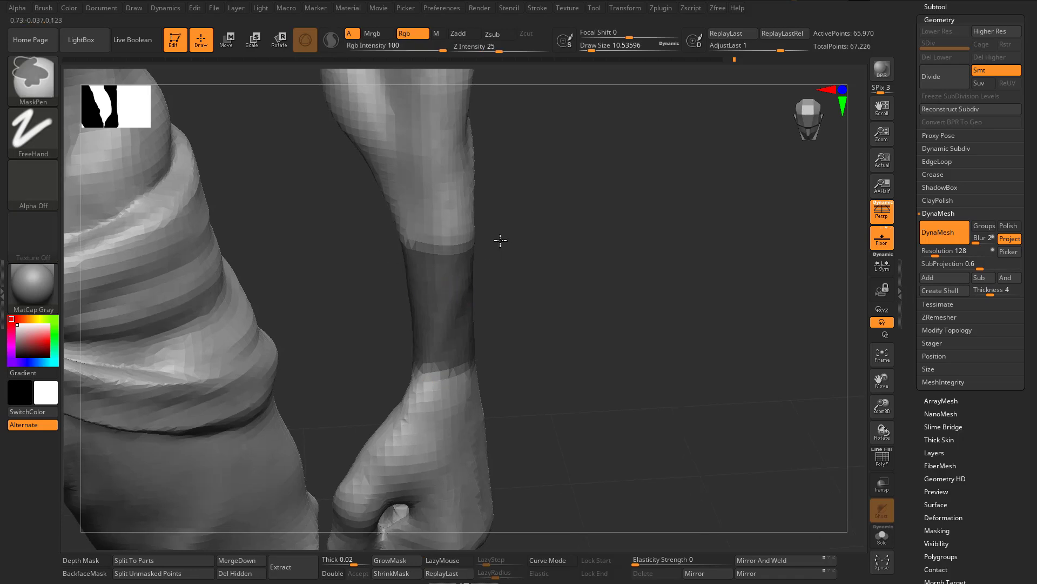
{"action": "key", "text": "s"}
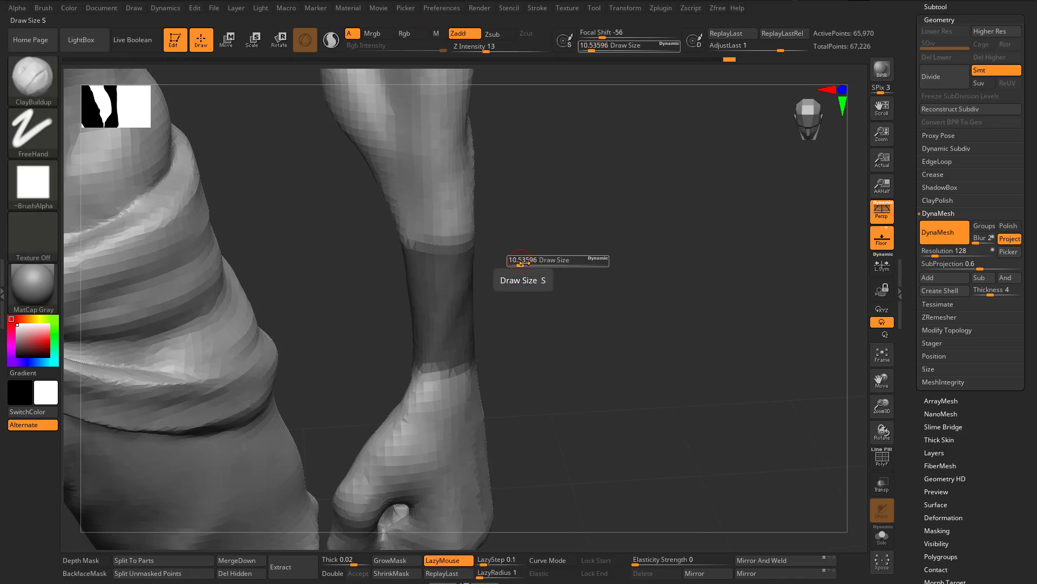
{"action": "left_click_drag", "start_coordinate": [525, 261], "coordinate": [528, 262]}
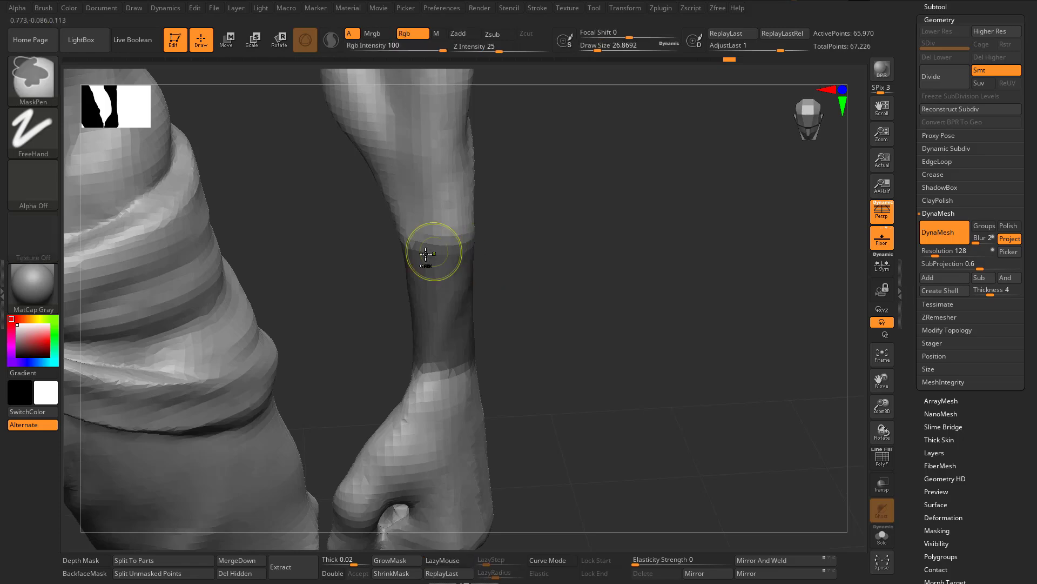
{"action": "left_click_drag", "start_coordinate": [416, 242], "coordinate": [479, 256], "text": "ctrl"}
{"action": "left_click_drag", "start_coordinate": [613, 261], "coordinate": [444, 285]}
{"action": "mouse_move", "coordinate": [595, 389]}
{"action": "left_mouse_down"}
{"action": "mouse_move", "coordinate": [527, 348]}
{"action": "mouse_move", "coordinate": [660, 401]}
{"action": "left_mouse_up"}
Step: Clear the stray mask patch from the side of the hip, keeping the forearm bands masked
{"action": "key", "text": "ctrl"}
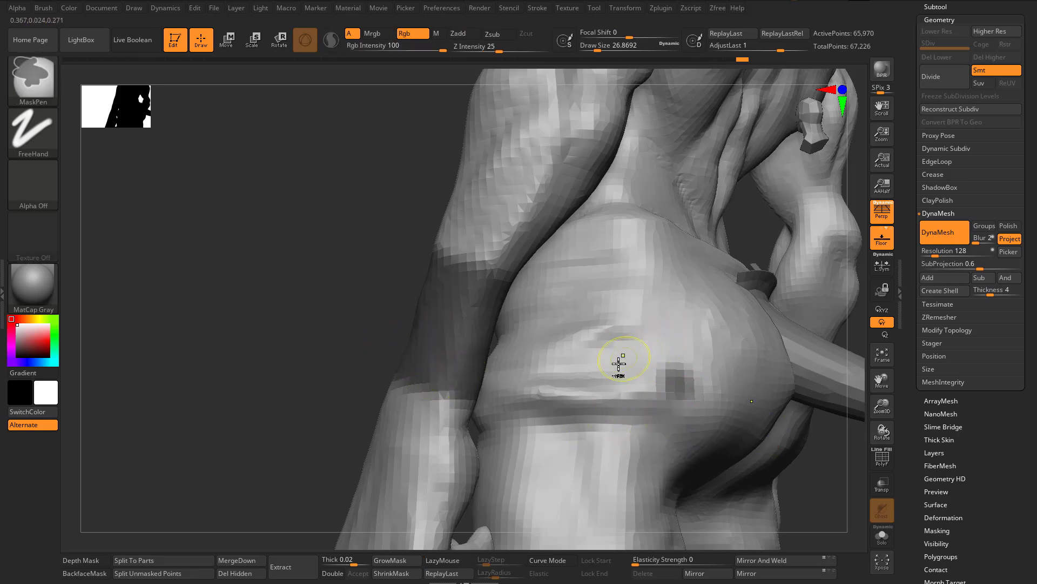
{"action": "left_click_drag", "start_coordinate": [618, 363], "coordinate": [651, 341], "text": "ctrl"}
{"action": "key", "text": "ctrl+z"}
{"action": "left_click_drag", "start_coordinate": [301, 296], "coordinate": [215, 220]}
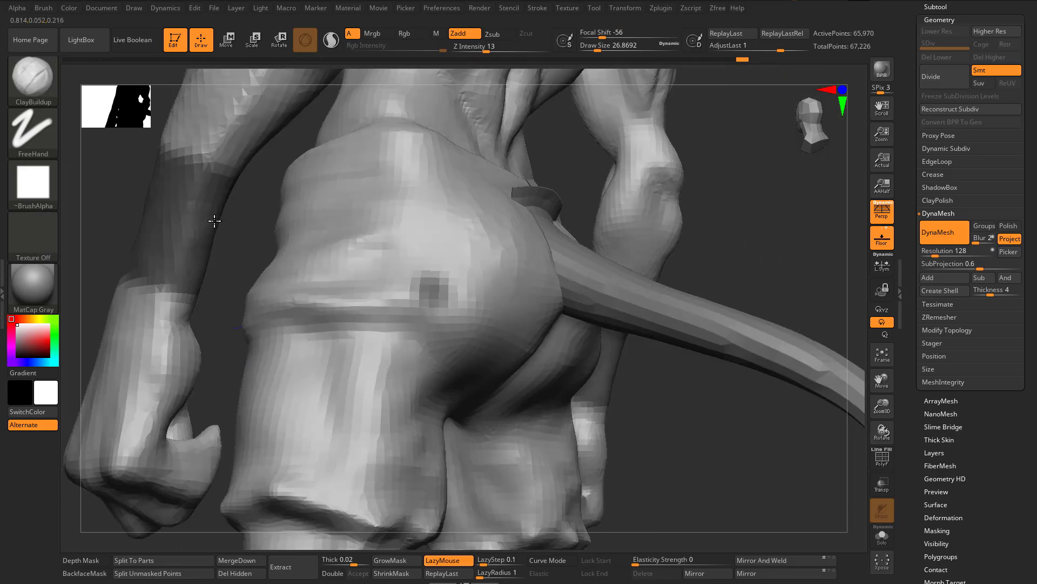
{"action": "right_click_drag", "start_coordinate": [215, 221], "coordinate": [195, 213]}
{"action": "mouse_move", "coordinate": [443, 347]}
{"action": "right_mouse_down"}
{"action": "mouse_move", "coordinate": [430, 354]}
{"action": "mouse_move", "coordinate": [438, 338]}
{"action": "right_mouse_up"}
{"action": "key", "text": "ctrl"}
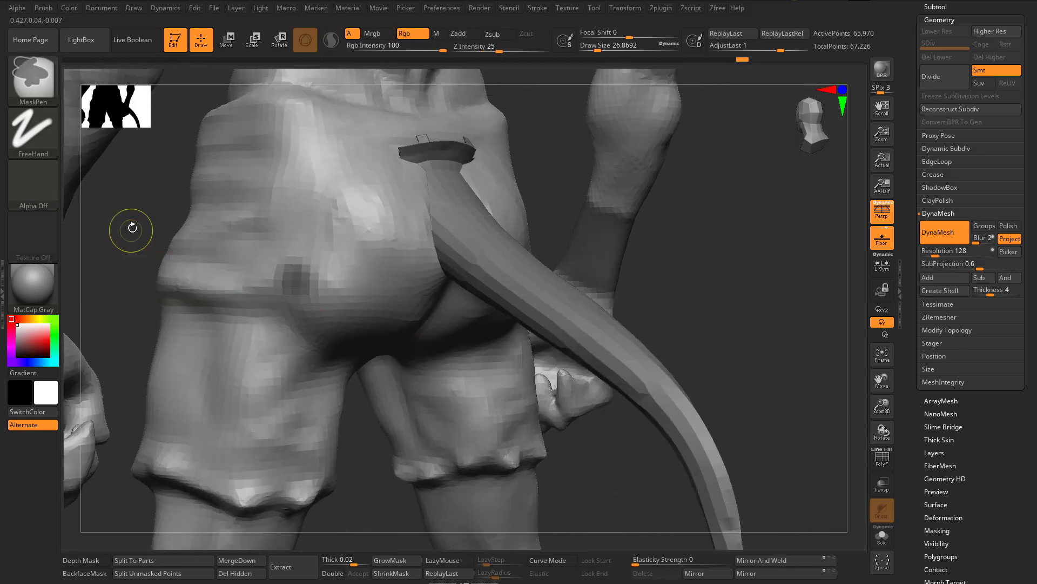
{"action": "left_click_drag", "start_coordinate": [133, 213], "coordinate": [372, 348], "text": "ctrl"}
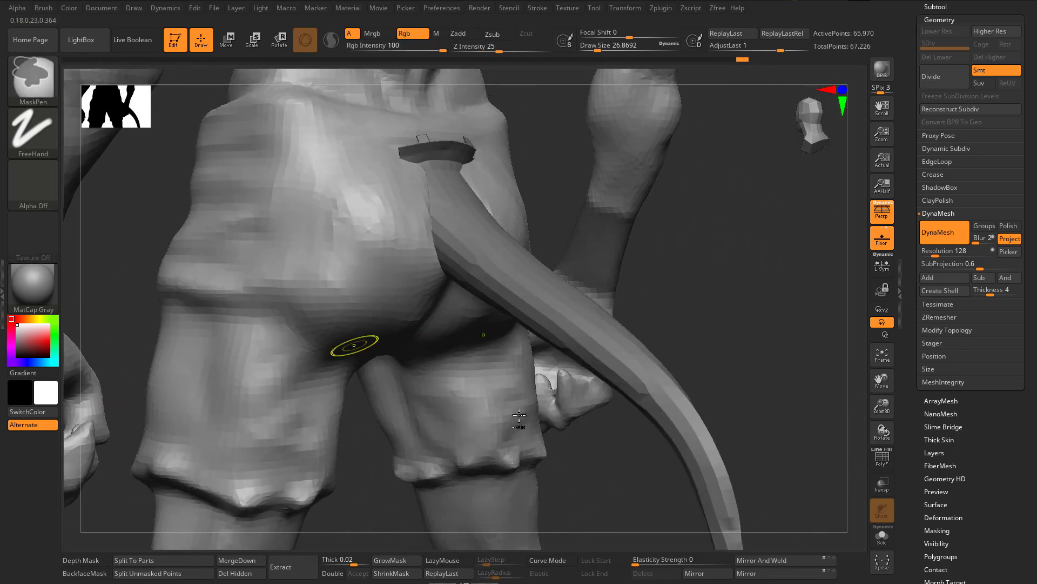
{"action": "mouse_move", "coordinate": [508, 406]}
{"action": "right_mouse_down", "text": "ctrl"}
{"action": "mouse_move", "coordinate": [460, 354]}
{"action": "mouse_move", "coordinate": [481, 311]}
{"action": "mouse_move", "coordinate": [494, 373]}
{"action": "mouse_move", "coordinate": [552, 329]}
{"action": "mouse_move", "coordinate": [448, 341]}
{"action": "right_mouse_up", "text": "ctrl"}
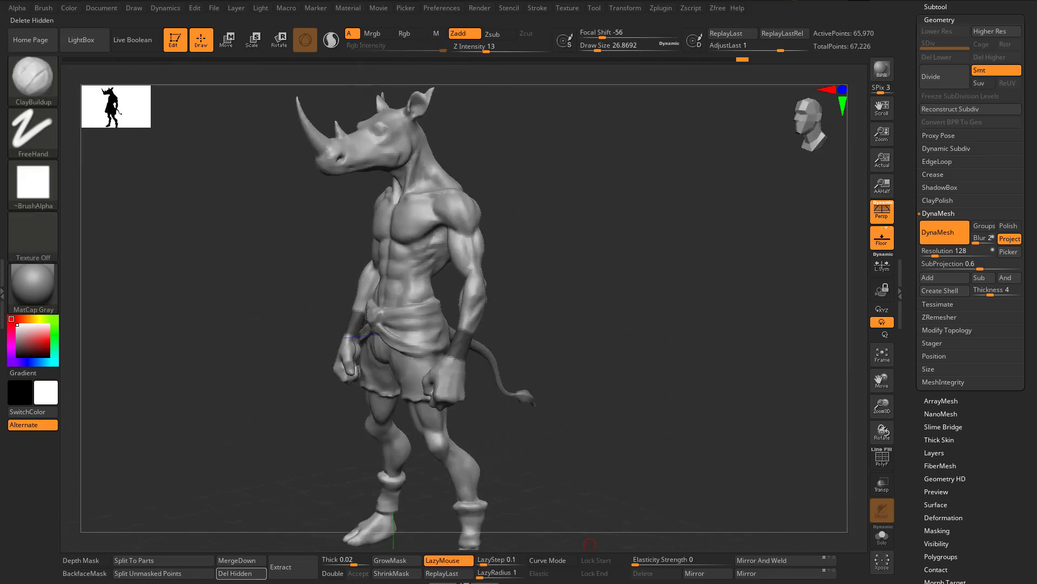
Step: Extract the masked forearm bands with thickness 0 and accept the result as a separate subtool
{"action": "left_click", "coordinate": [338, 559]}
{"action": "type", "text": "-0"}
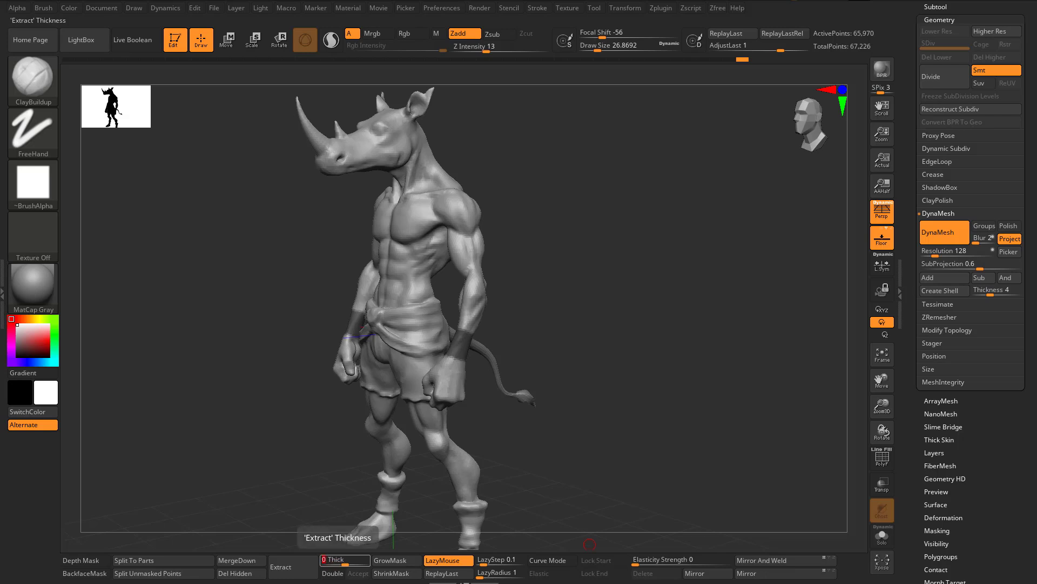
{"action": "key", "text": "Return"}
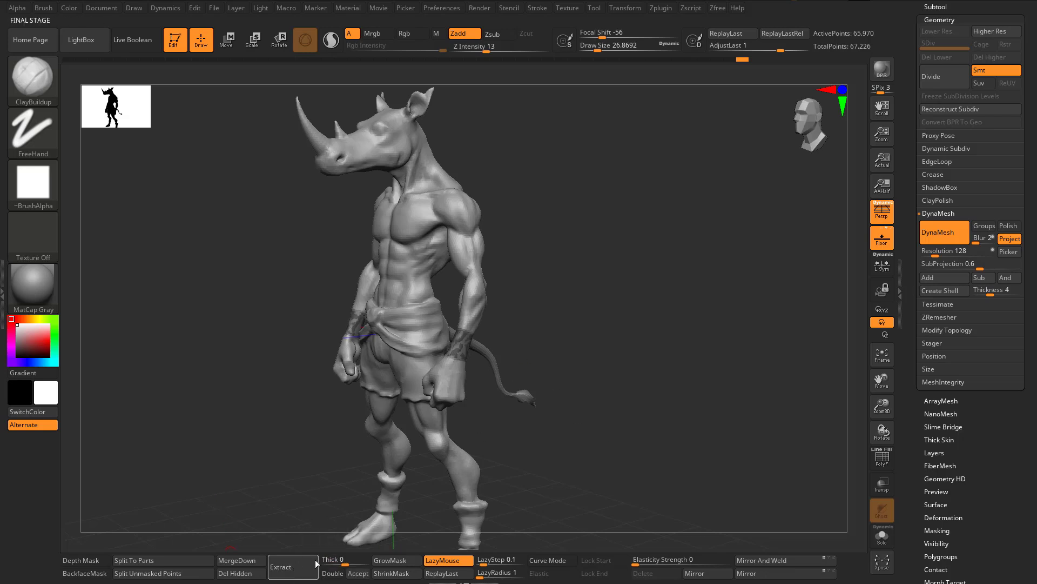
{"action": "left_click", "coordinate": [289, 567]}
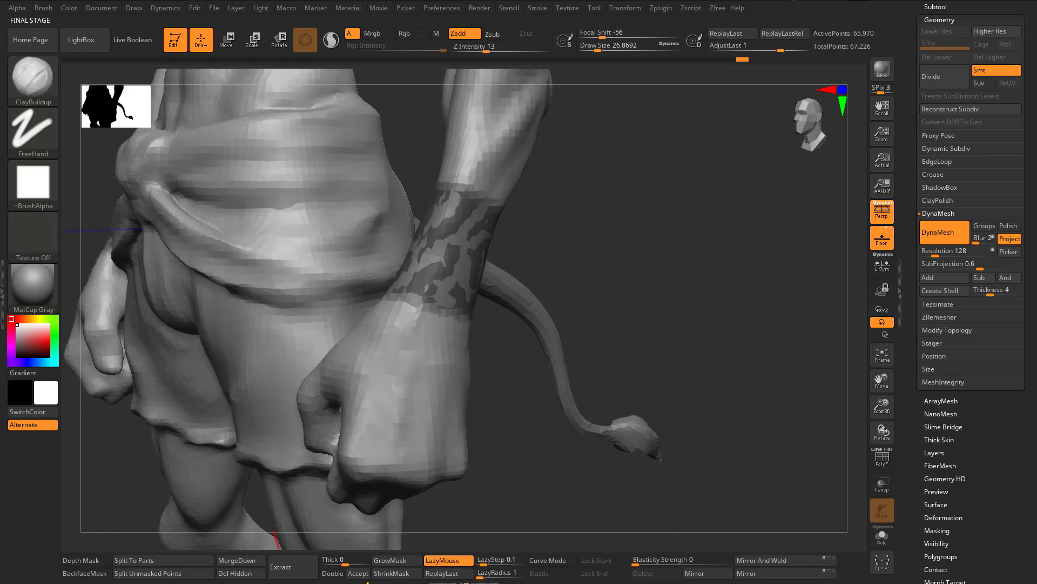
{"action": "left_click", "coordinate": [358, 573]}
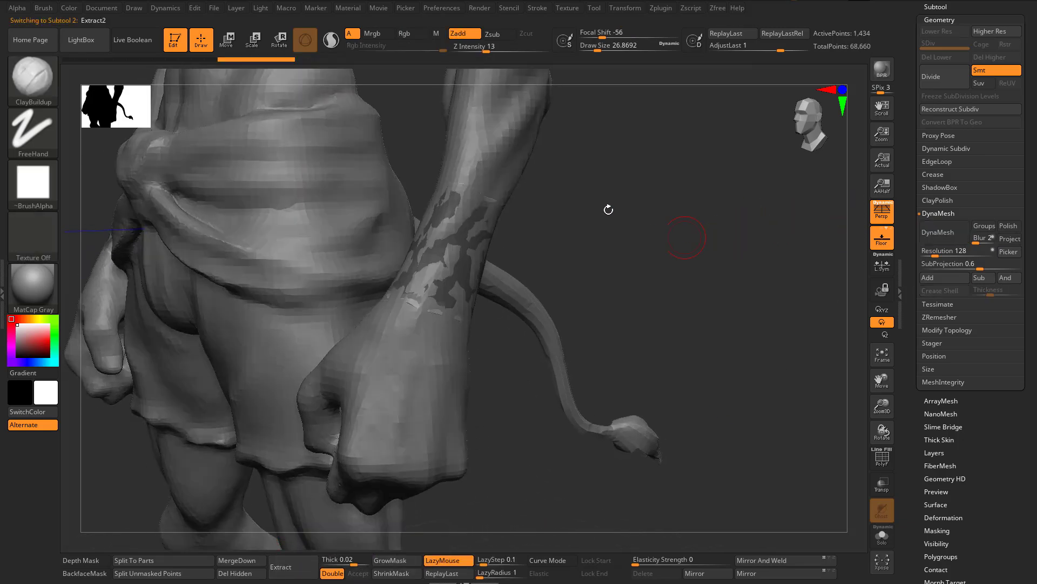
Step: Make the extracted forearm bands the active subtool and isolate them with Solo
{"action": "left_click", "coordinate": [495, 201], "text": "alt"}
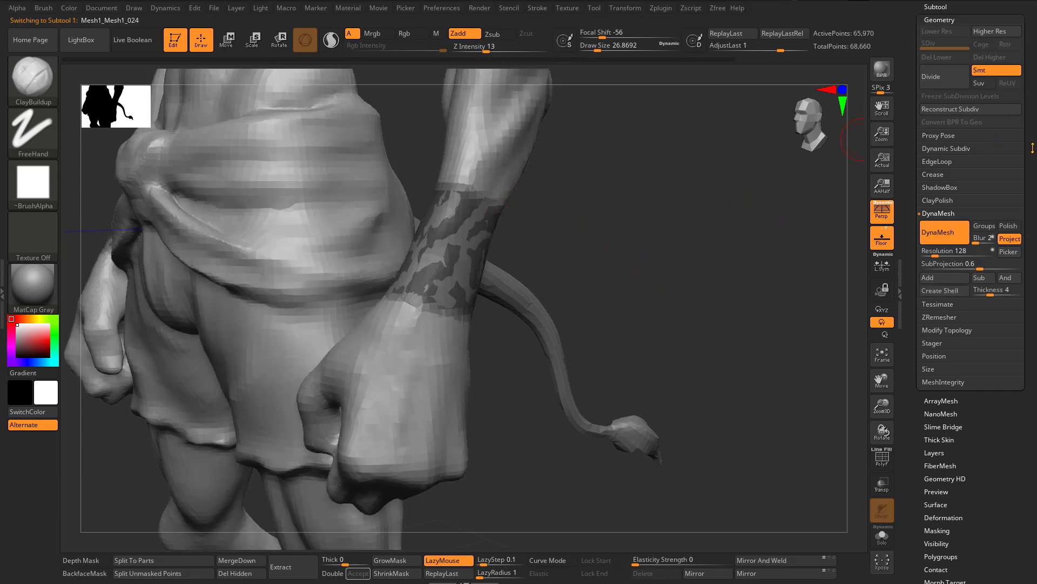
{"action": "left_click_drag", "start_coordinate": [1032, 148], "coordinate": [1032, 220]}
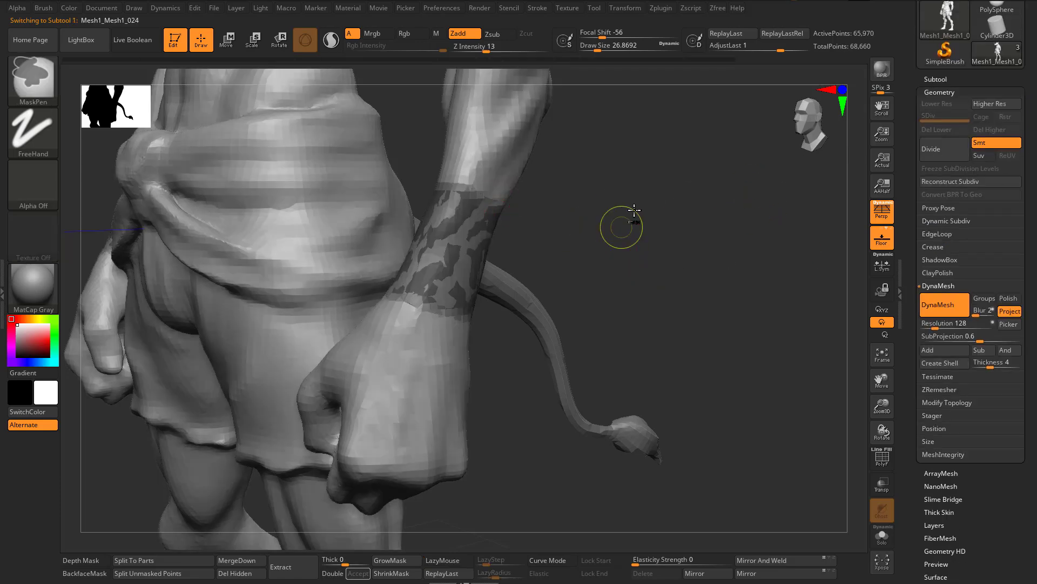
{"action": "left_click", "coordinate": [478, 210], "text": "alt"}
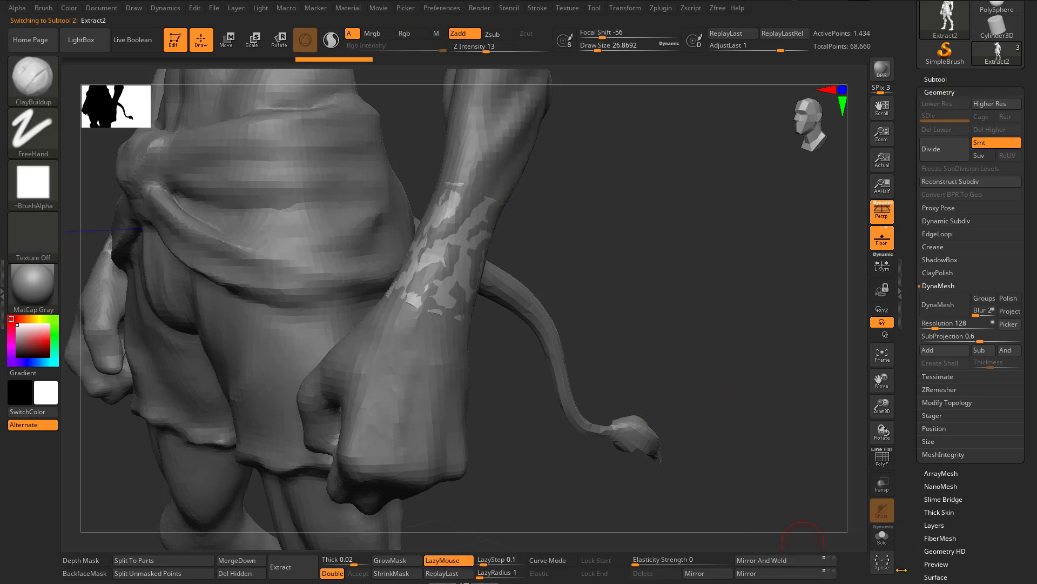
{"action": "left_click", "coordinate": [882, 539]}
{"action": "left_click_drag", "start_coordinate": [604, 259], "coordinate": [607, 315]}
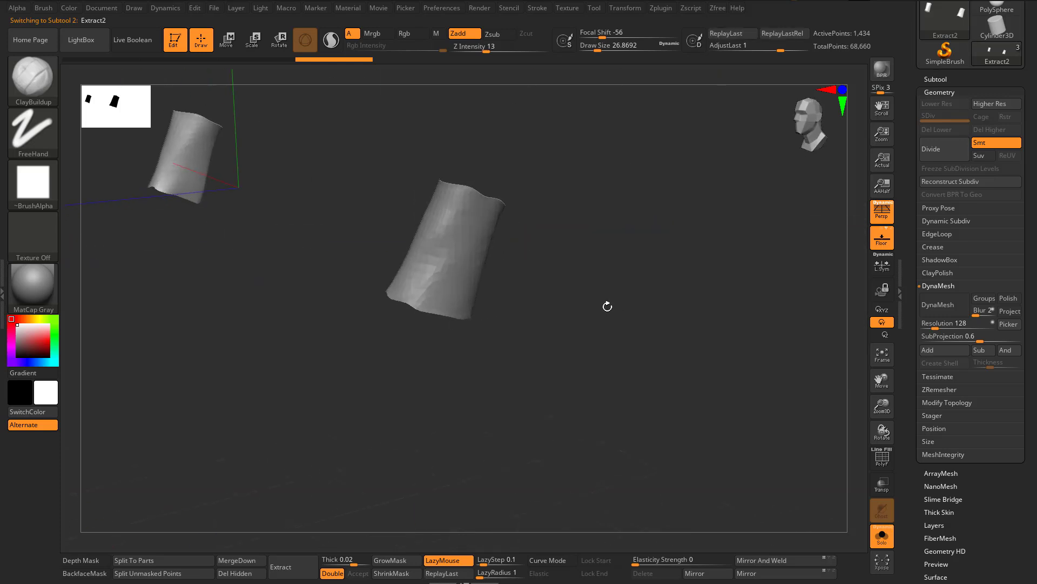
Step: ZRemesh the extracted forearm bands with a target polygons count of 0.1
{"action": "scroll", "coordinate": [1035, 435], "scroll_direction": "down", "scroll_amount": 5}
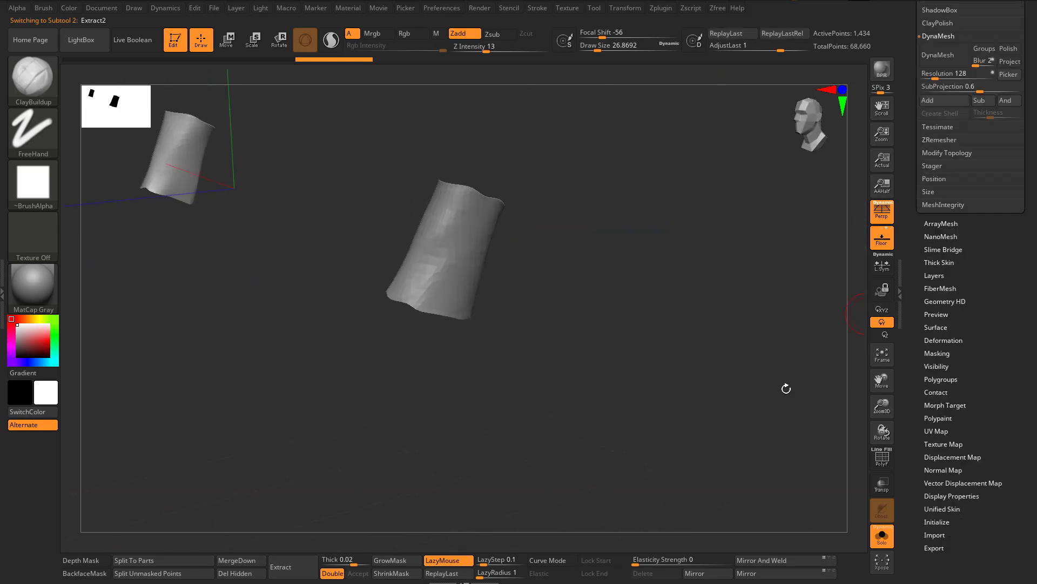
{"action": "key", "text": "ctrl"}
{"action": "scroll", "coordinate": [1000, 393], "scroll_direction": "up", "scroll_amount": 5}
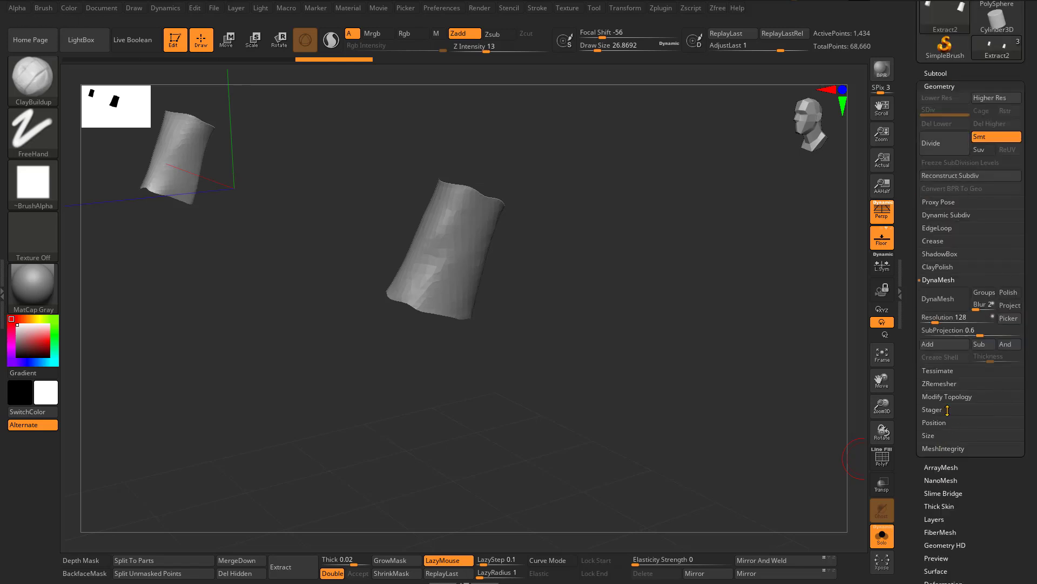
{"action": "left_click", "coordinate": [953, 372]}
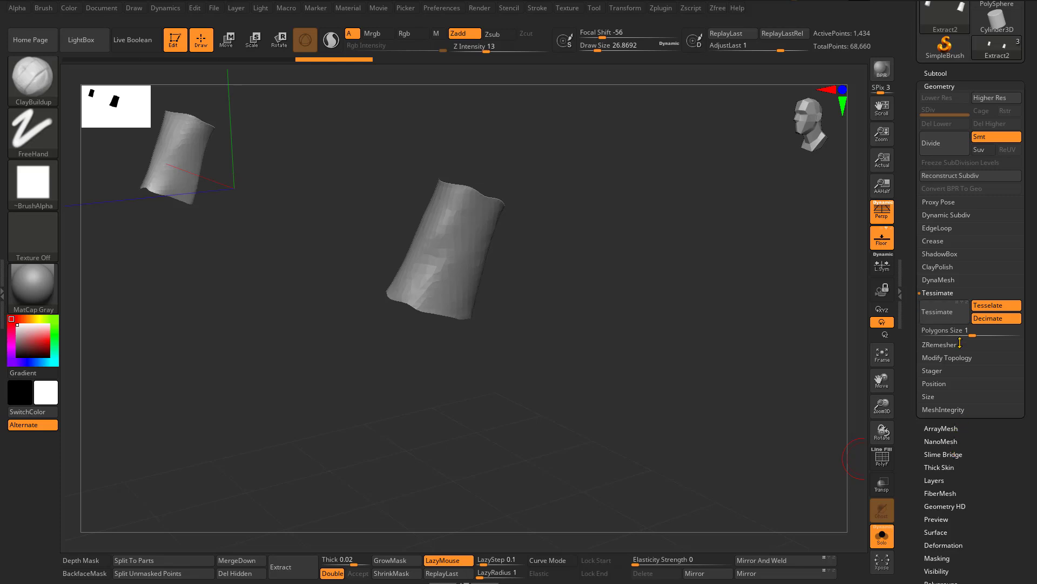
{"action": "left_click", "coordinate": [956, 344]}
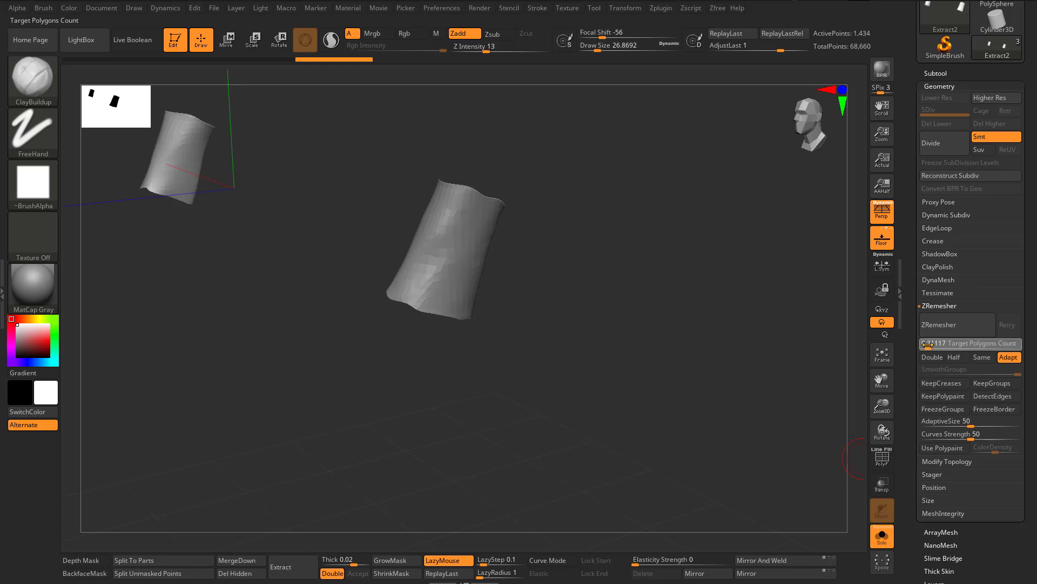
{"action": "left_click_drag", "start_coordinate": [945, 346], "coordinate": [899, 359]}
{"action": "left_click", "coordinate": [950, 335]}
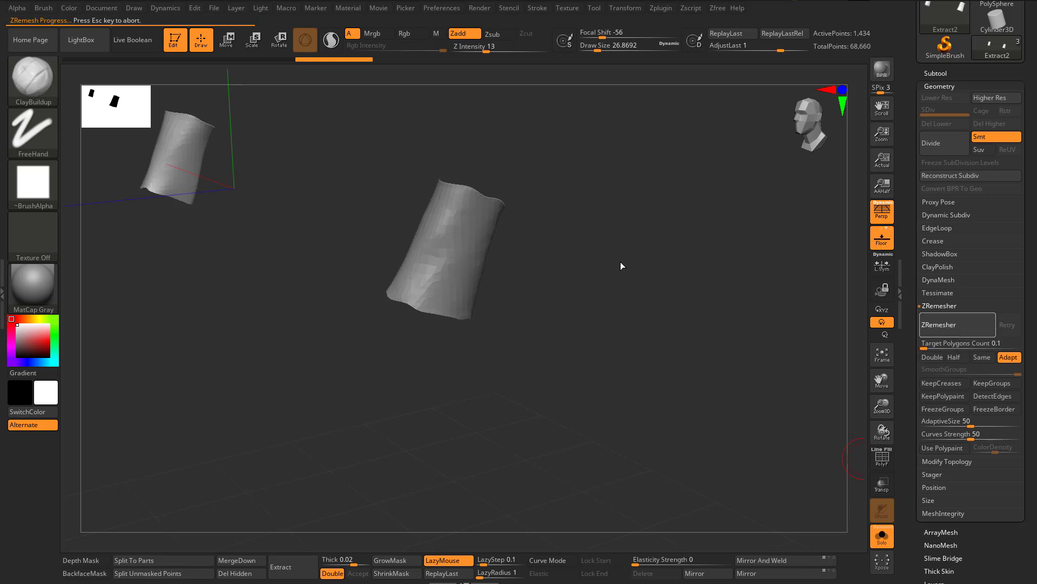
{"action": "mouse_move", "coordinate": [602, 262]}
{"action": "left_mouse_down"}
{"action": "mouse_move", "coordinate": [611, 292]}
{"action": "mouse_move", "coordinate": [486, 188]}
{"action": "mouse_move", "coordinate": [508, 200]}
{"action": "left_mouse_up"}
{"action": "right_click_drag", "start_coordinate": [635, 290], "coordinate": [746, 365]}
Step: Even out the open edges of both forearm bands by applying GroupsLoops with 4 loops and GPolish 50
{"action": "scroll", "coordinate": [962, 384], "scroll_direction": "down", "scroll_amount": 5}
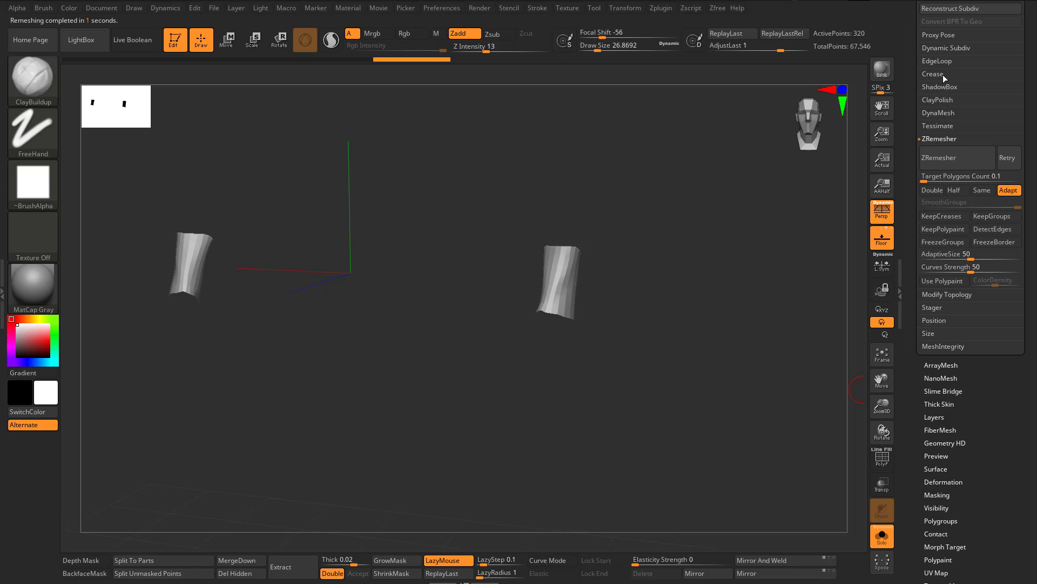
{"action": "left_click", "coordinate": [952, 62]}
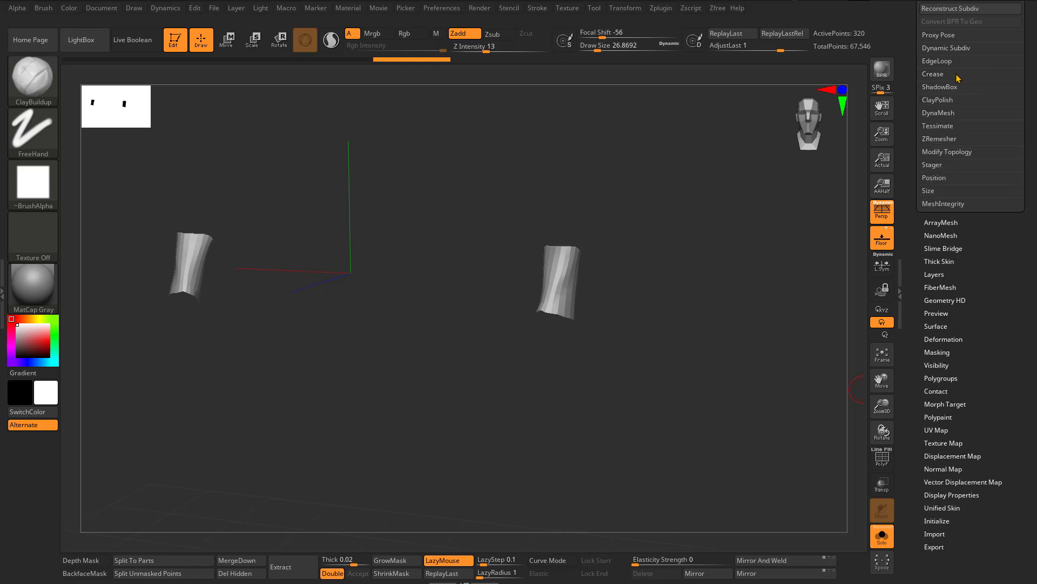
{"action": "left_click", "coordinate": [954, 63]}
{"action": "left_click", "coordinate": [954, 63]}
{"action": "left_click", "coordinate": [952, 61]}
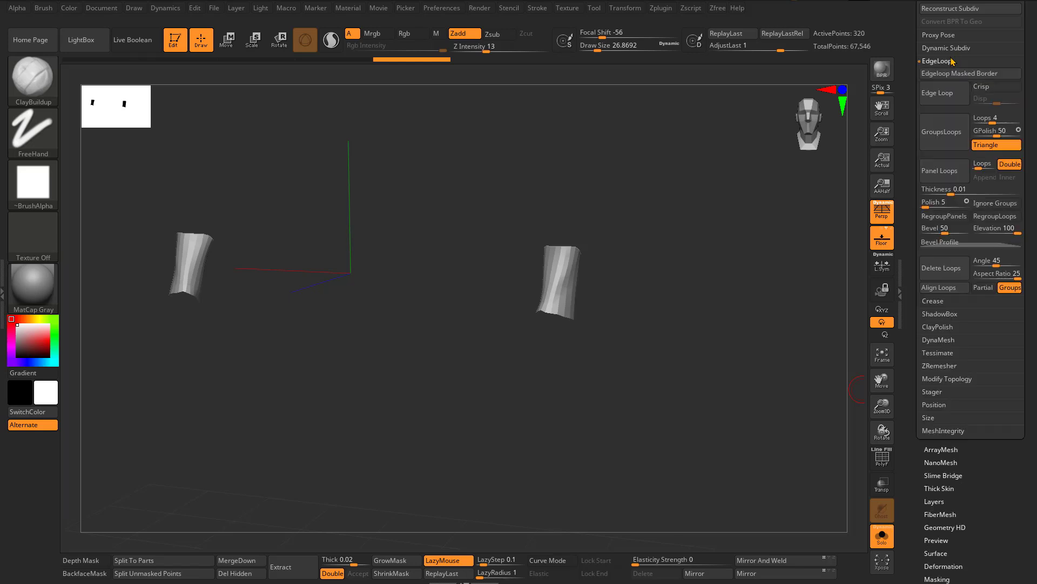
{"action": "left_click", "coordinate": [949, 93]}
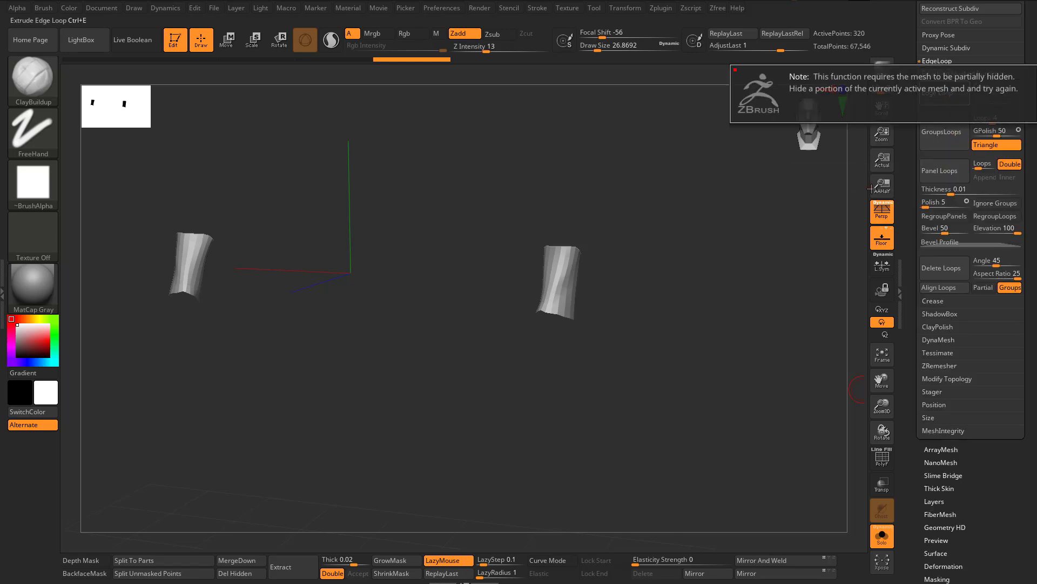
{"action": "left_click", "coordinate": [945, 134]}
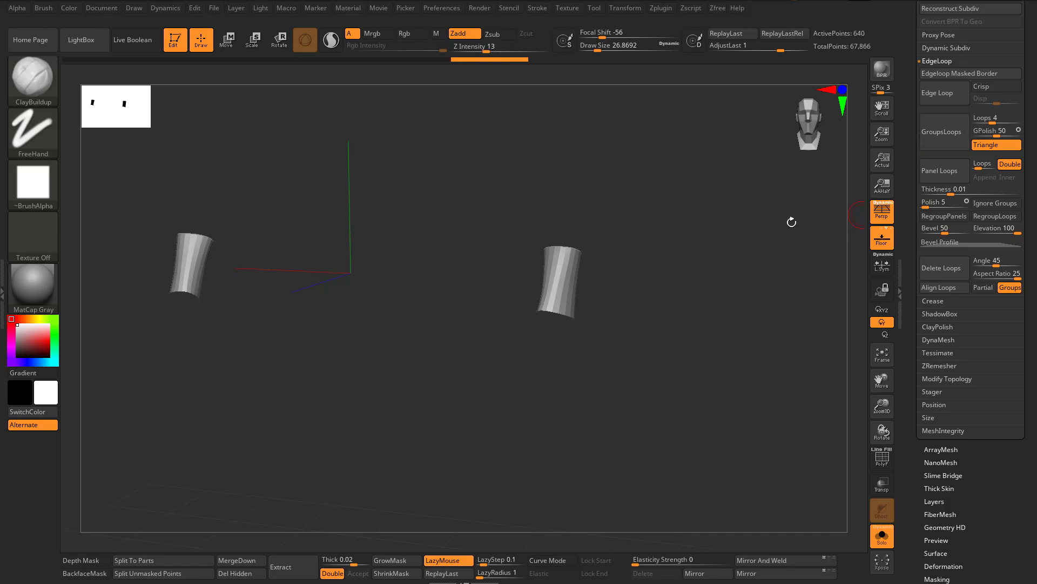
{"action": "left_click_drag", "start_coordinate": [790, 222], "coordinate": [658, 308]}
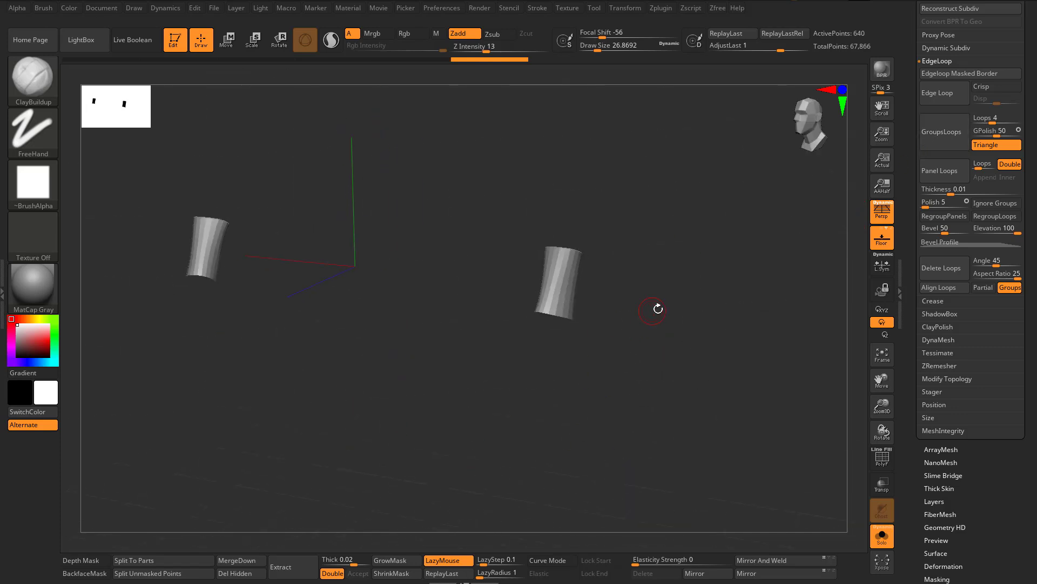
Step: Display the polyframe and ZRemesh the polished forearm bands again at a target polygons count of 0.1
{"action": "key", "text": "shift+f"}
{"action": "right_click_drag", "start_coordinate": [654, 315], "coordinate": [636, 470], "text": "ctrl"}
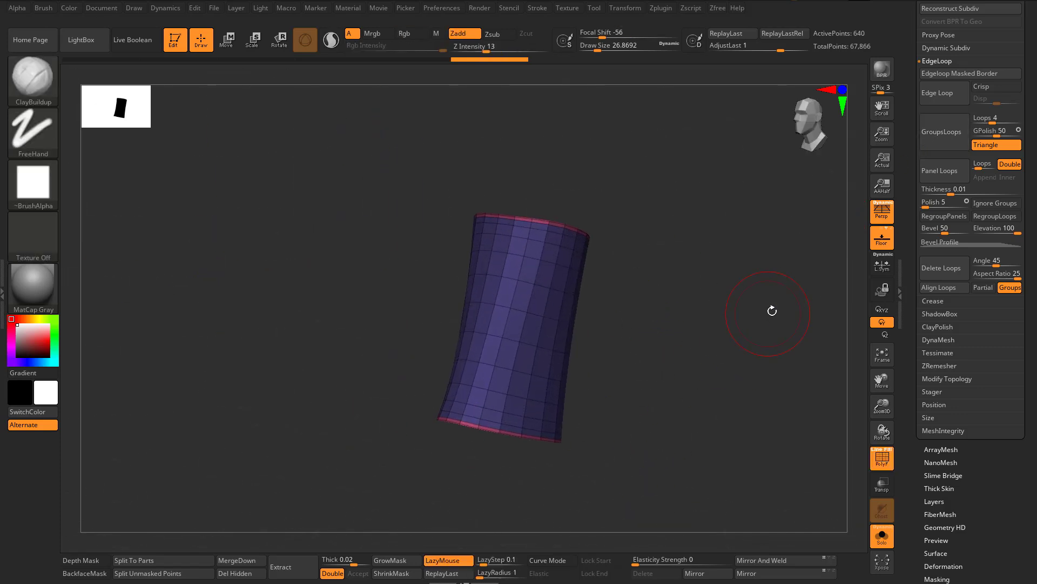
{"action": "mouse_move", "coordinate": [771, 308]}
{"action": "left_mouse_down"}
{"action": "mouse_move", "coordinate": [706, 378]}
{"action": "mouse_move", "coordinate": [697, 340]}
{"action": "mouse_move", "coordinate": [719, 351]}
{"action": "left_mouse_up"}
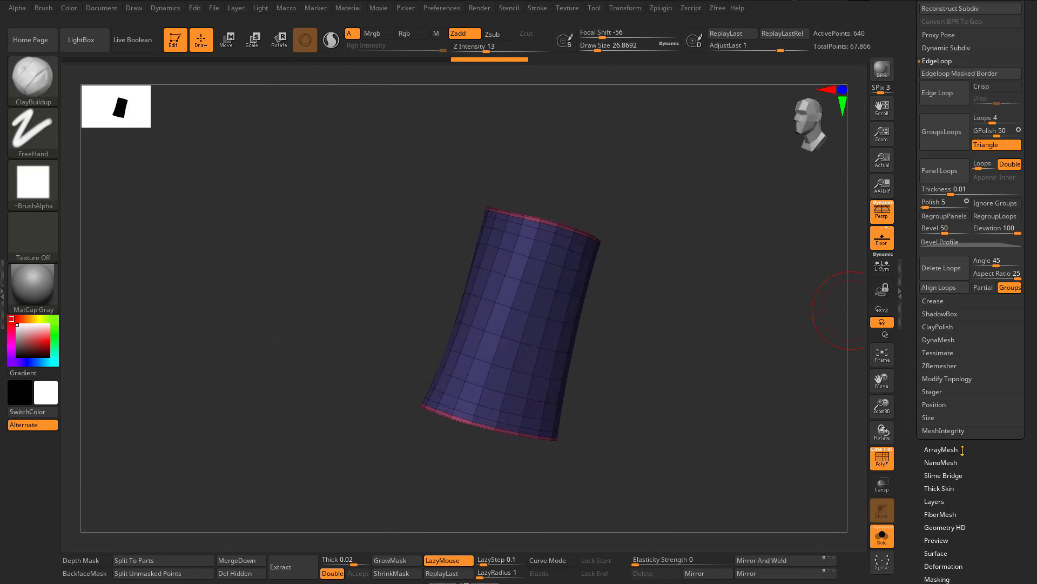
{"action": "left_click", "coordinate": [951, 365]}
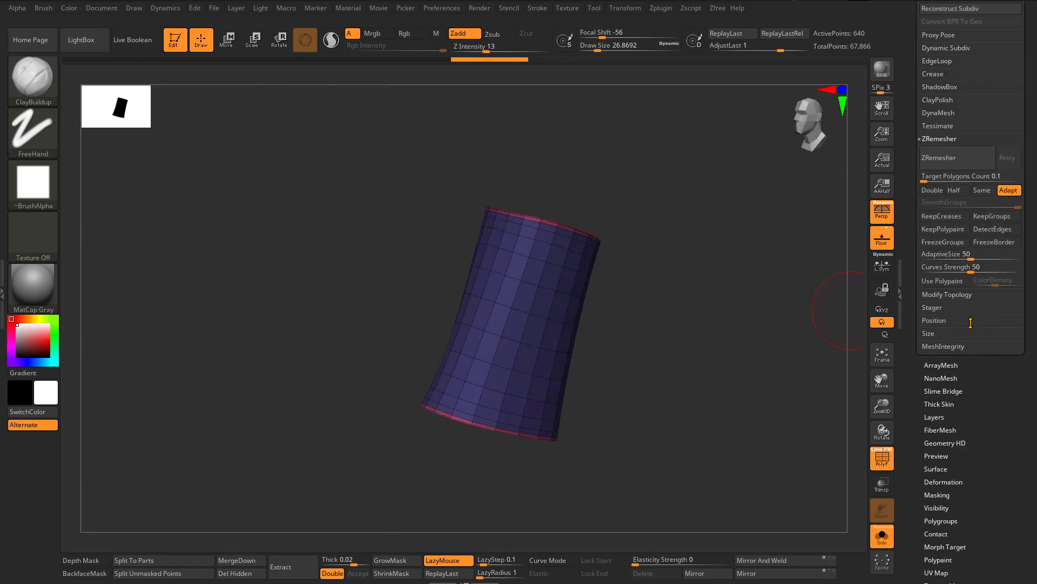
{"action": "left_click", "coordinate": [958, 163]}
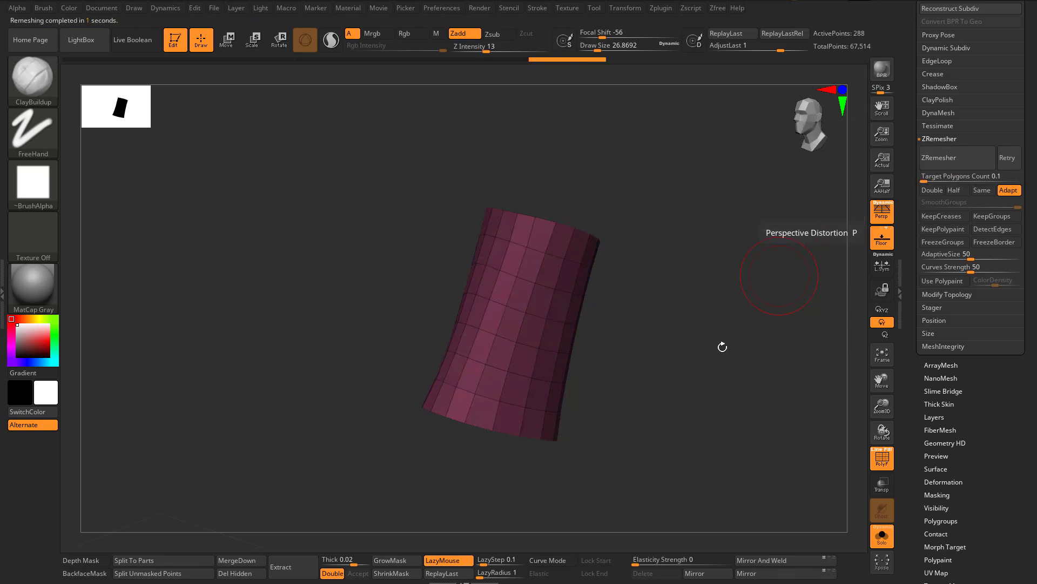
{"action": "mouse_move", "coordinate": [722, 346]}
{"action": "right_mouse_down", "text": "ctrl"}
{"action": "mouse_move", "coordinate": [665, 228]}
{"action": "mouse_move", "coordinate": [655, 330]}
{"action": "mouse_move", "coordinate": [683, 365]}
{"action": "mouse_move", "coordinate": [744, 326]}
{"action": "mouse_move", "coordinate": [757, 290]}
{"action": "right_mouse_up", "text": "ctrl"}
Step: Subdivide the forearm bands up to subdivision level 5 and turn off the polyframe display
{"action": "key", "text": "ctrl+d"}
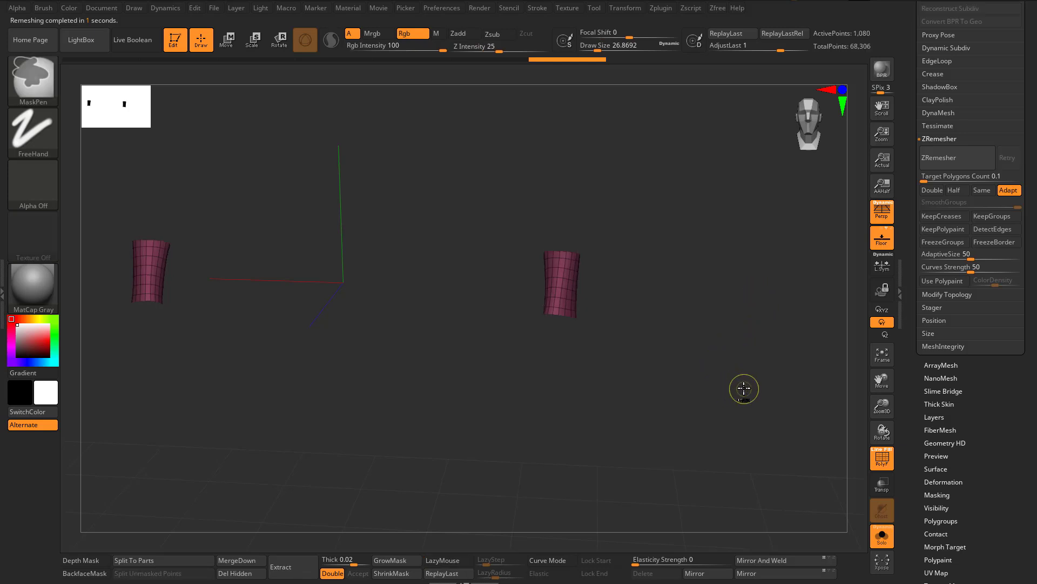
{"action": "key", "text": "ctrl+d"}
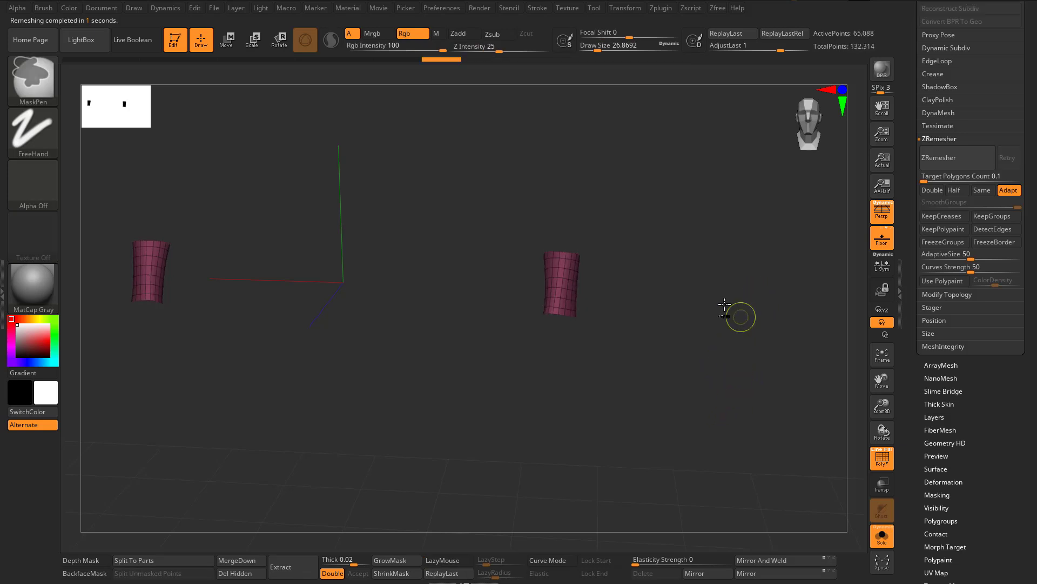
{"action": "key", "text": "f"}
{"action": "key", "text": "shift+f"}
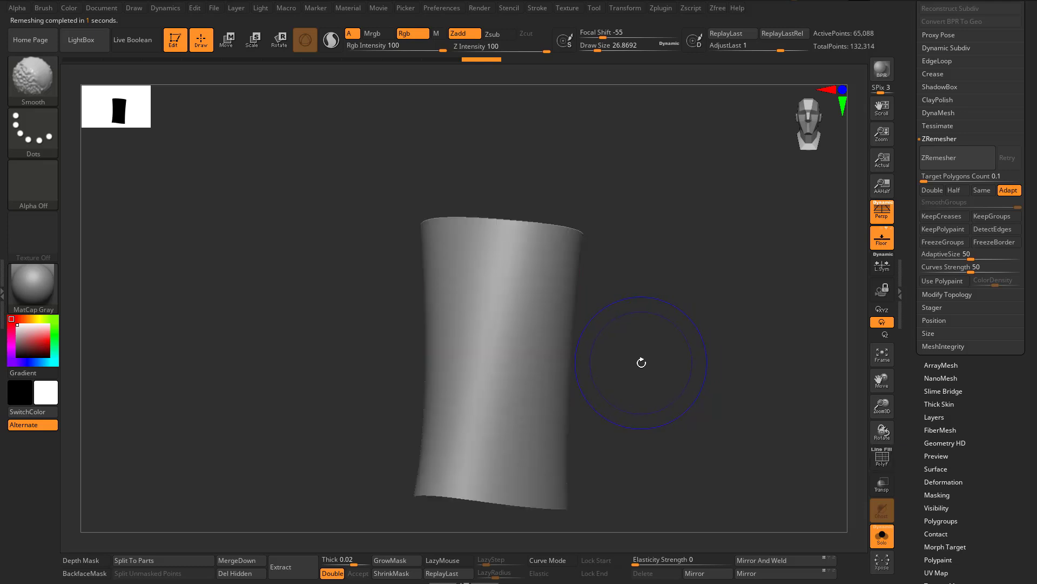
{"action": "key", "text": "shift+f"}
{"action": "key", "text": "shift+f"}
{"action": "right_click_drag", "start_coordinate": [658, 344], "coordinate": [689, 195], "text": "alt"}
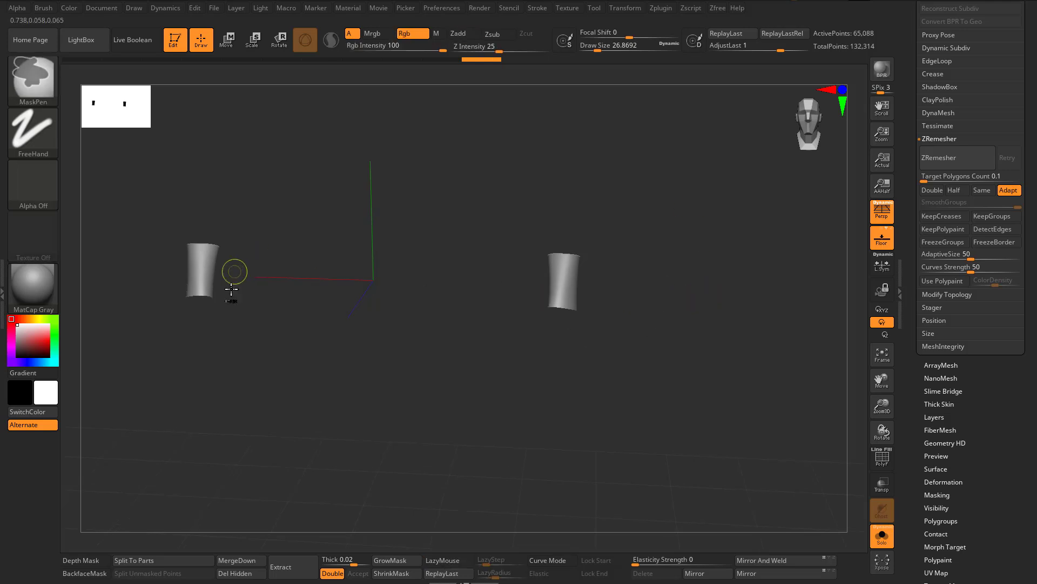
{"action": "mouse_move", "coordinate": [257, 218]}
{"action": "left_mouse_down", "text": "ctrl"}
{"action": "mouse_move", "coordinate": [127, 264]}
{"action": "mouse_move", "coordinate": [119, 358]}
{"action": "left_mouse_up", "text": "ctrl"}
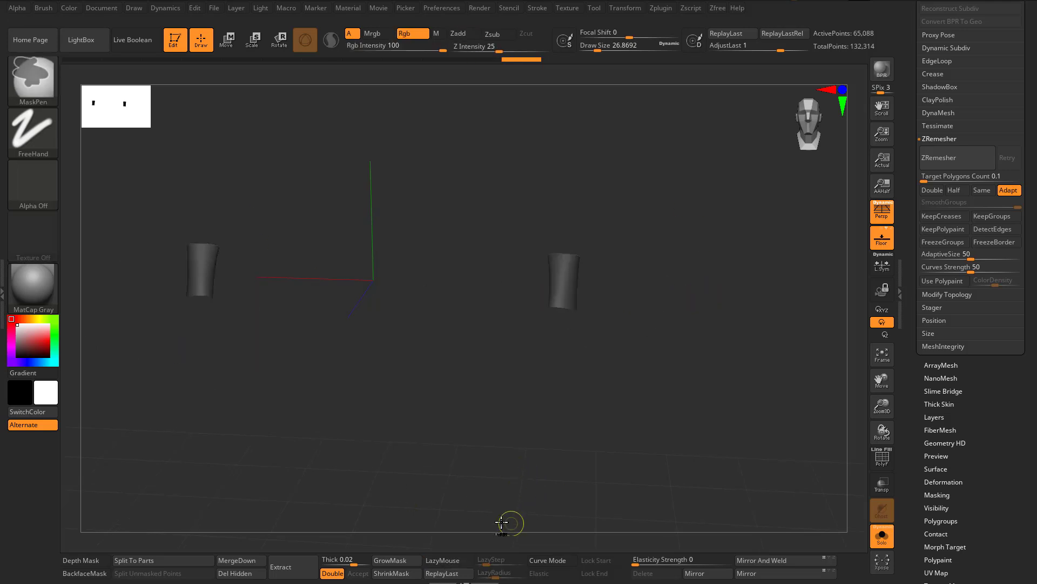
{"action": "left_click", "coordinate": [476, 353], "text": "ctrl"}
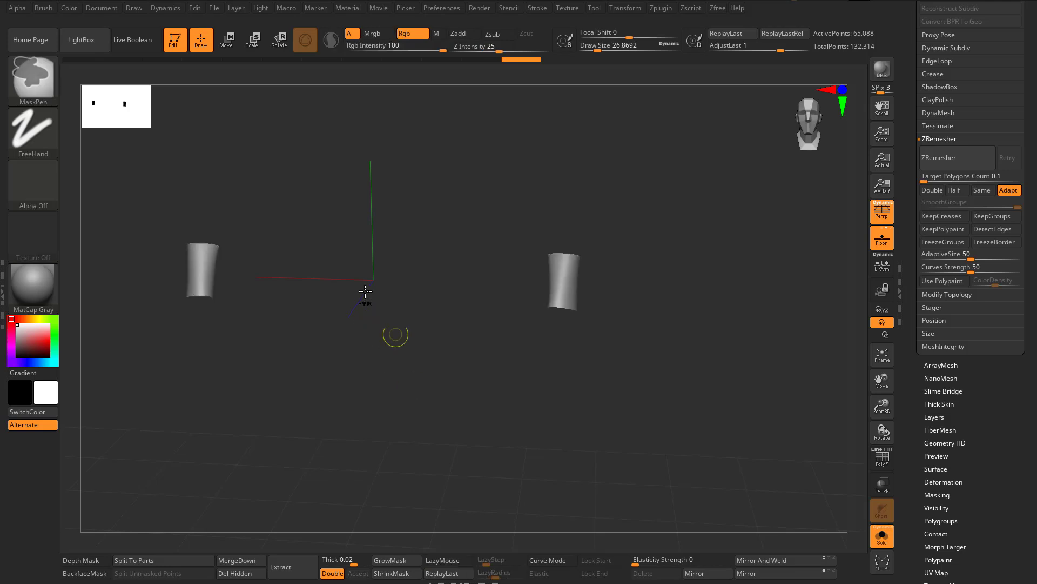
{"action": "left_click_drag", "start_coordinate": [136, 194], "coordinate": [287, 230], "text": "ctrl"}
{"action": "left_click_drag", "start_coordinate": [121, 206], "coordinate": [269, 361], "text": "ctrl"}
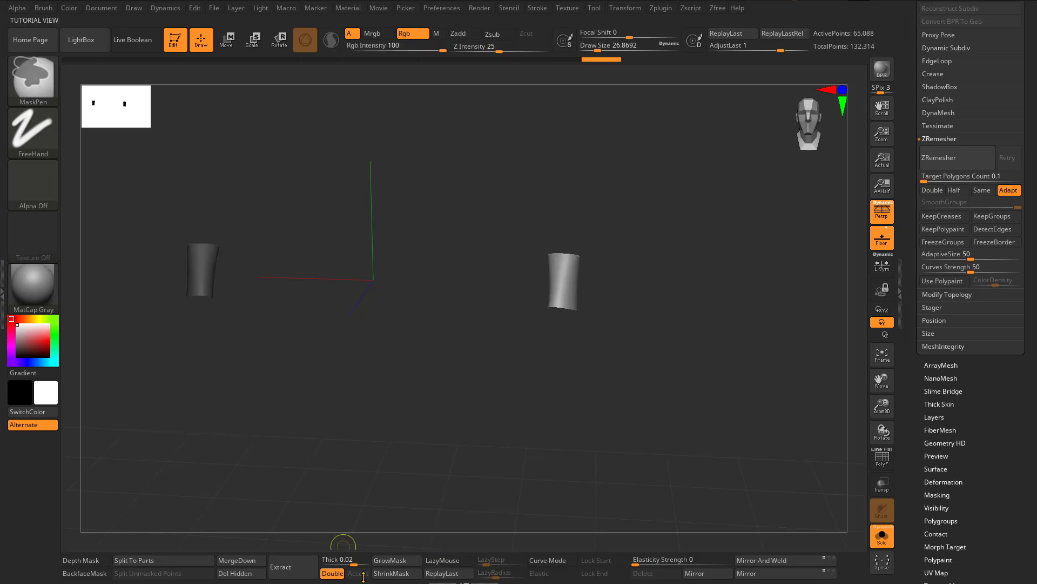
{"action": "left_click", "coordinate": [366, 514], "text": "ctrl"}
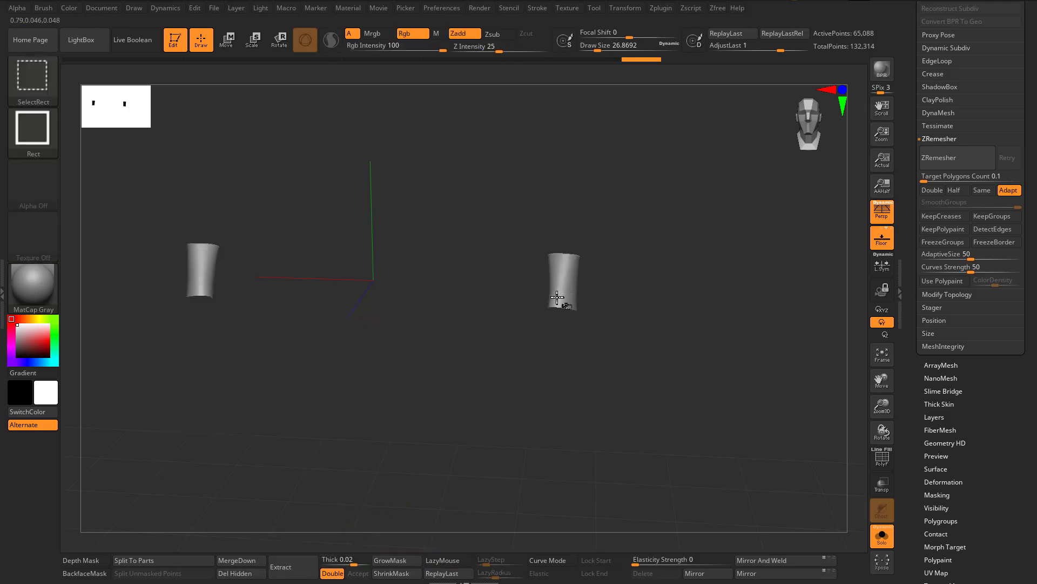
Step: Keep only one forearm band by hiding the other, removing the lower subdivision levels and deleting the hidden geometry
{"action": "left_click", "coordinate": [545, 292], "text": "ctrl+shift"}
{"action": "left_click", "coordinate": [234, 573]}
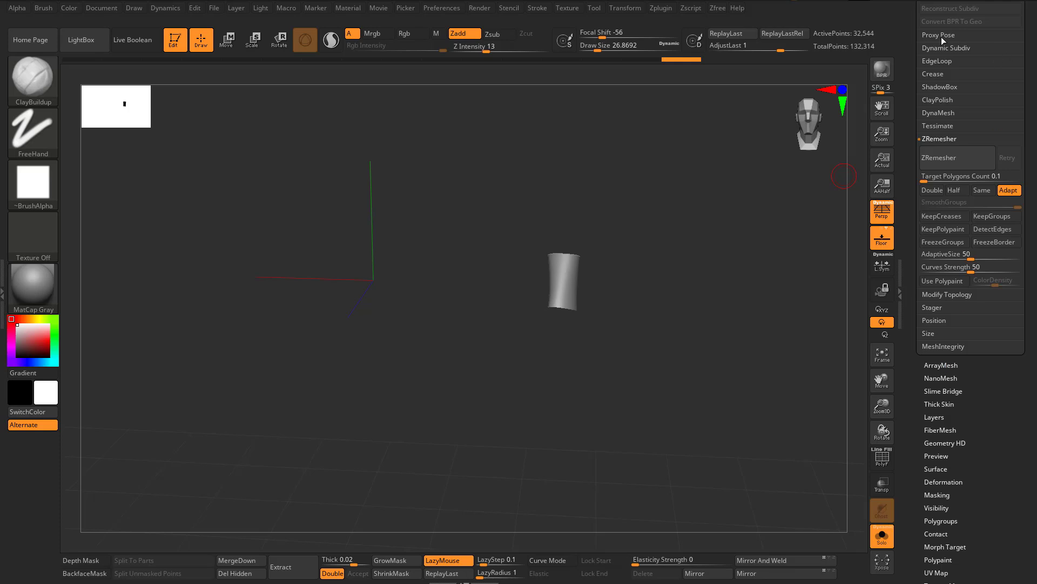
{"action": "scroll", "coordinate": [1023, 66], "scroll_direction": "up", "scroll_amount": 5}
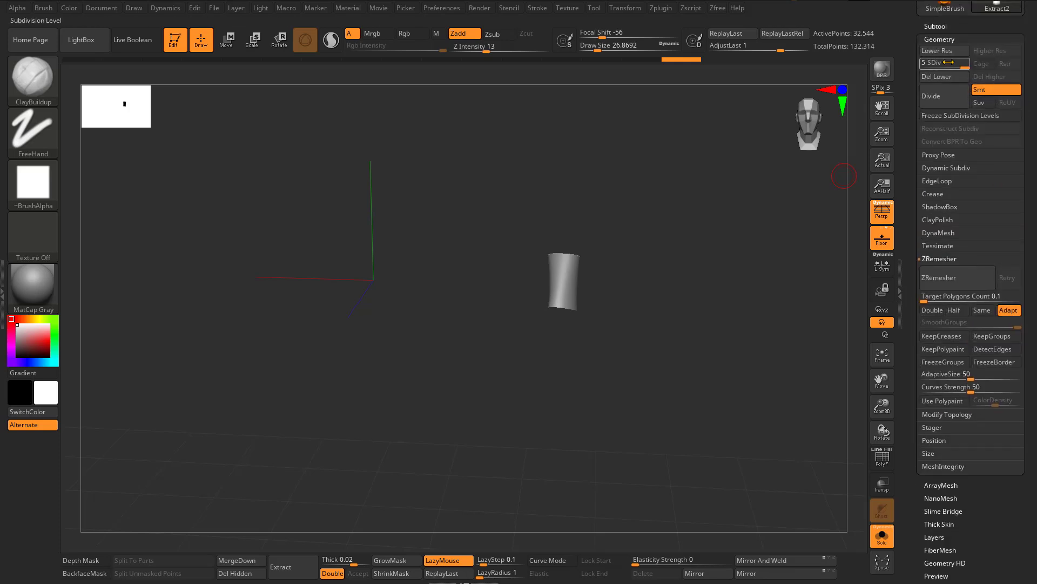
{"action": "left_click", "coordinate": [944, 77]}
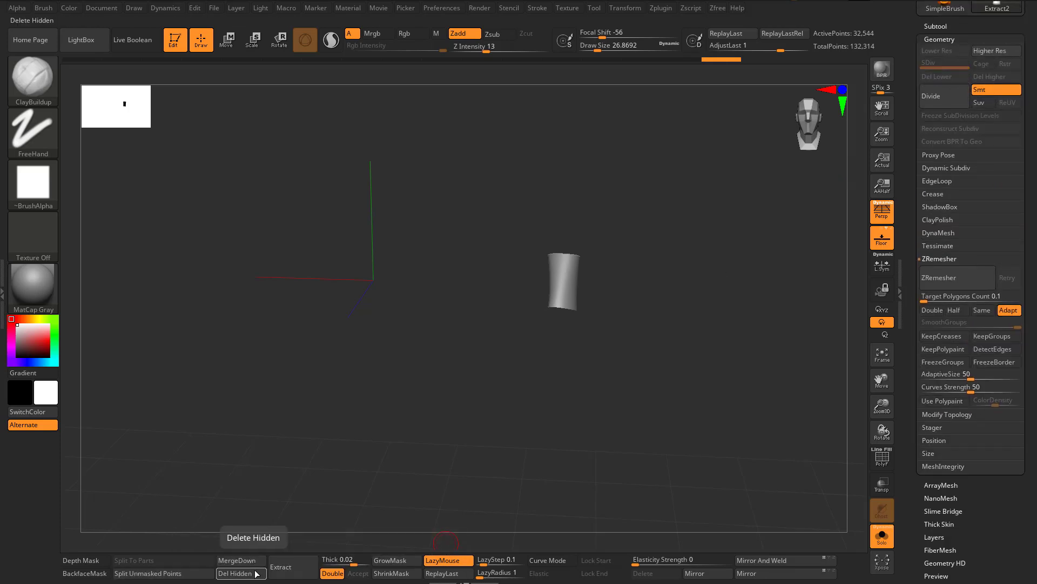
{"action": "left_click_drag", "start_coordinate": [717, 287], "coordinate": [615, 440]}
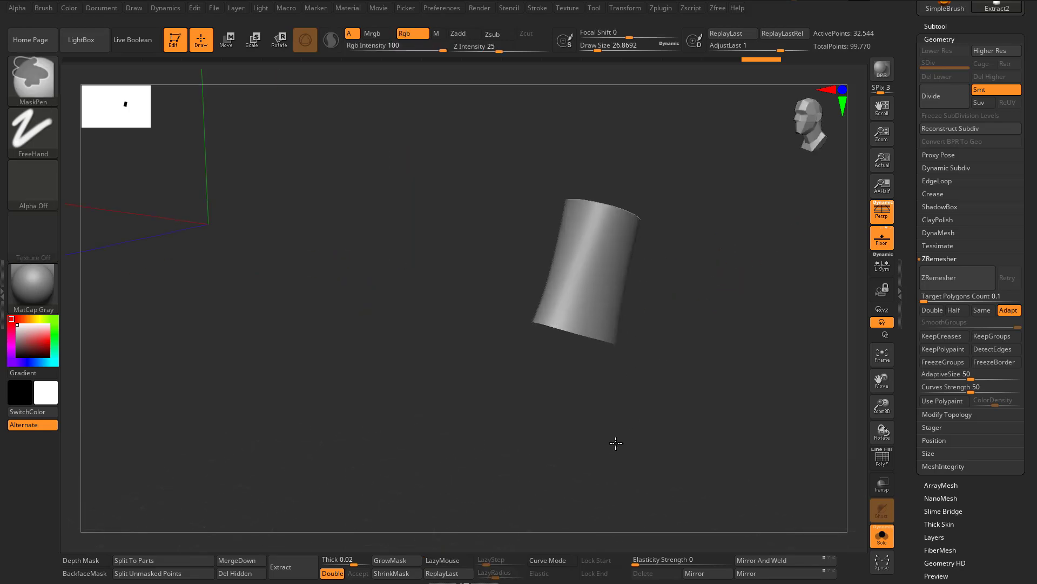
Step: Choose the SliceCurve brush as the active selection brush and accept its notice
{"action": "key", "text": "b"}
{"action": "key", "text": "s"}
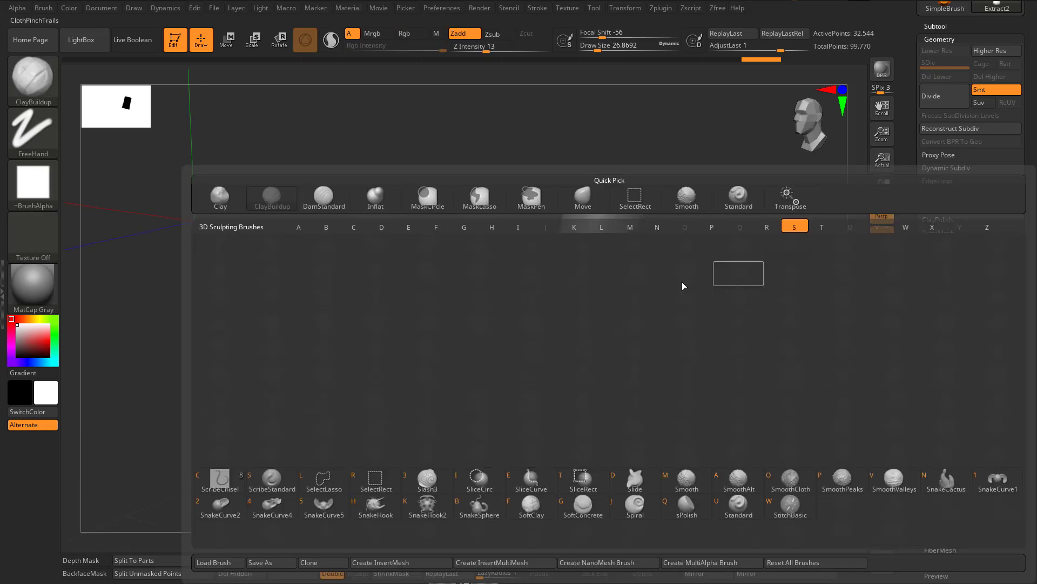
{"action": "mouse_move", "coordinate": [702, 99]}
{"action": "left_mouse_down"}
{"action": "mouse_move", "coordinate": [706, 375]}
{"action": "mouse_move", "coordinate": [713, 273]}
{"action": "mouse_move", "coordinate": [692, 252]}
{"action": "mouse_move", "coordinate": [670, 265]}
{"action": "left_mouse_up"}
{"action": "key", "text": "b"}
{"action": "key", "text": "s"}
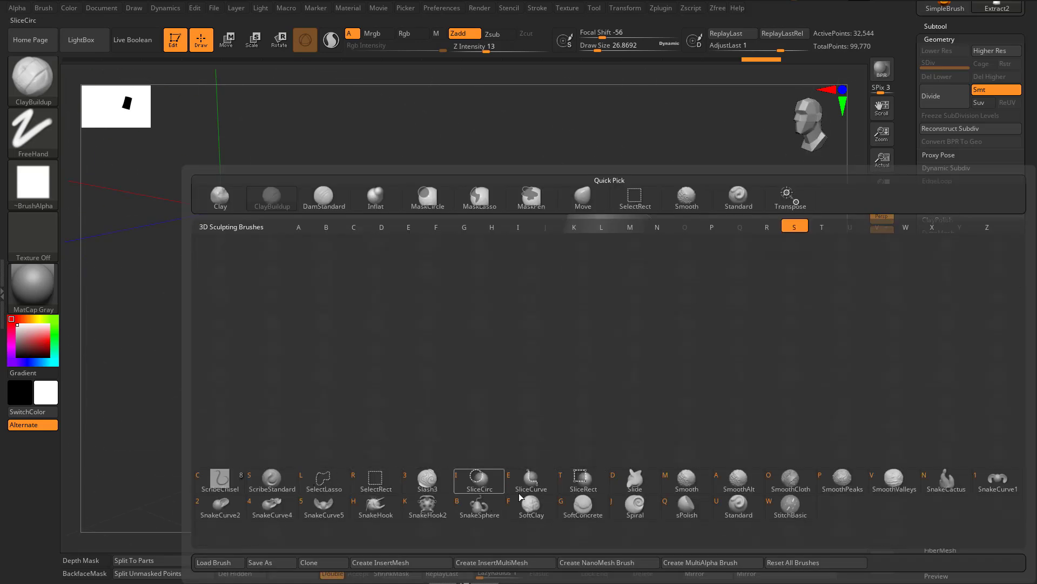
{"action": "left_click", "coordinate": [534, 483]}
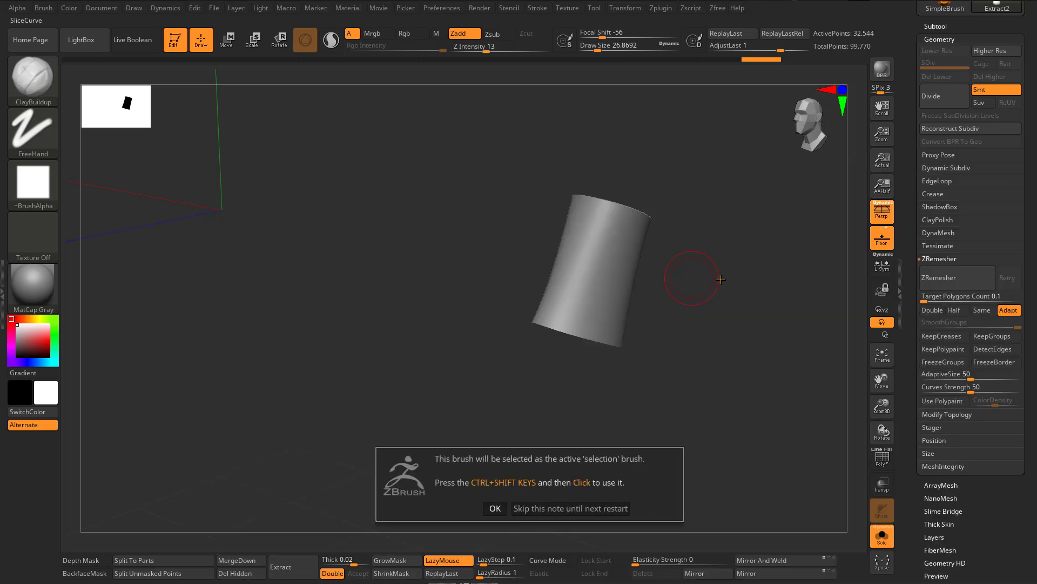
{"action": "left_click", "coordinate": [494, 510]}
{"action": "mouse_move", "coordinate": [670, 346]}
{"action": "left_mouse_down"}
{"action": "mouse_move", "coordinate": [718, 338]}
{"action": "mouse_move", "coordinate": [737, 320]}
{"action": "left_mouse_up"}
Step: With the polyframe shown, slice two converging diagonal cuts across the upper forearm band, redoing the second cut to narrow the strip between them
{"action": "key", "text": "shift+f"}
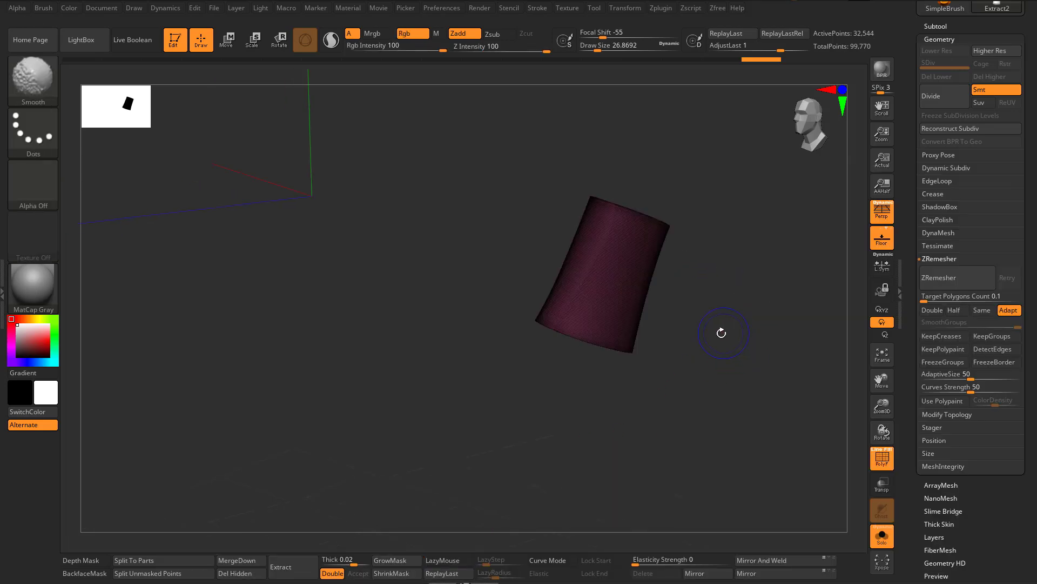
{"action": "mouse_move", "coordinate": [762, 305]}
{"action": "right_mouse_down", "text": "alt"}
{"action": "mouse_move", "coordinate": [594, 345]}
{"action": "mouse_move", "coordinate": [741, 333]}
{"action": "mouse_move", "coordinate": [696, 305]}
{"action": "mouse_move", "coordinate": [699, 400]}
{"action": "mouse_move", "coordinate": [606, 310]}
{"action": "right_mouse_up", "text": "alt"}
{"action": "left_click_drag", "start_coordinate": [393, 282], "coordinate": [660, 339], "text": "ctrl+shift"}
{"action": "left_click_drag", "start_coordinate": [408, 326], "coordinate": [637, 431], "text": "ctrl+shift"}
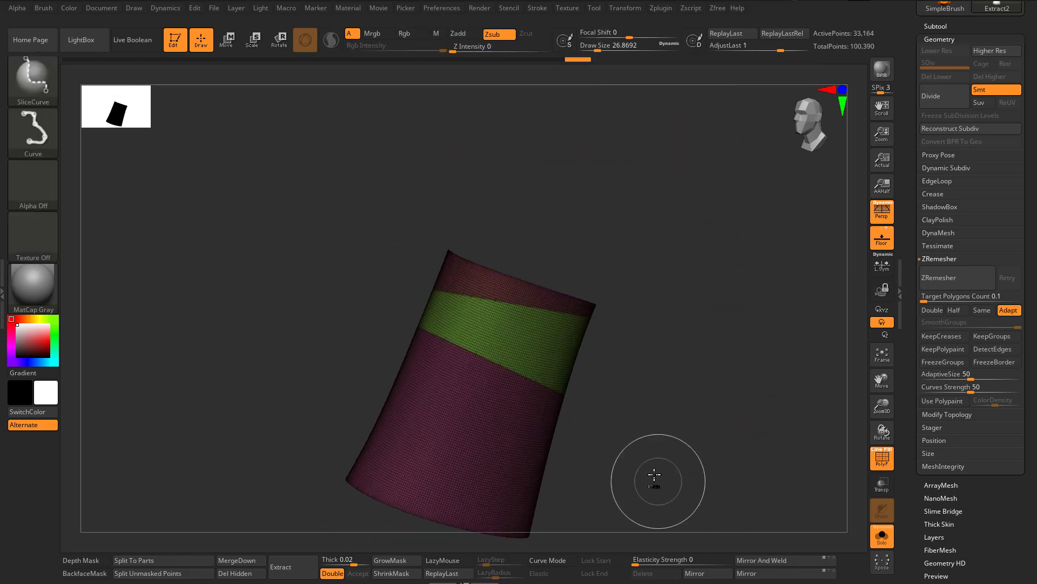
{"action": "key", "text": "ctrl+z"}
{"action": "left_click_drag", "start_coordinate": [425, 301], "coordinate": [635, 402], "text": "ctrl+shift"}
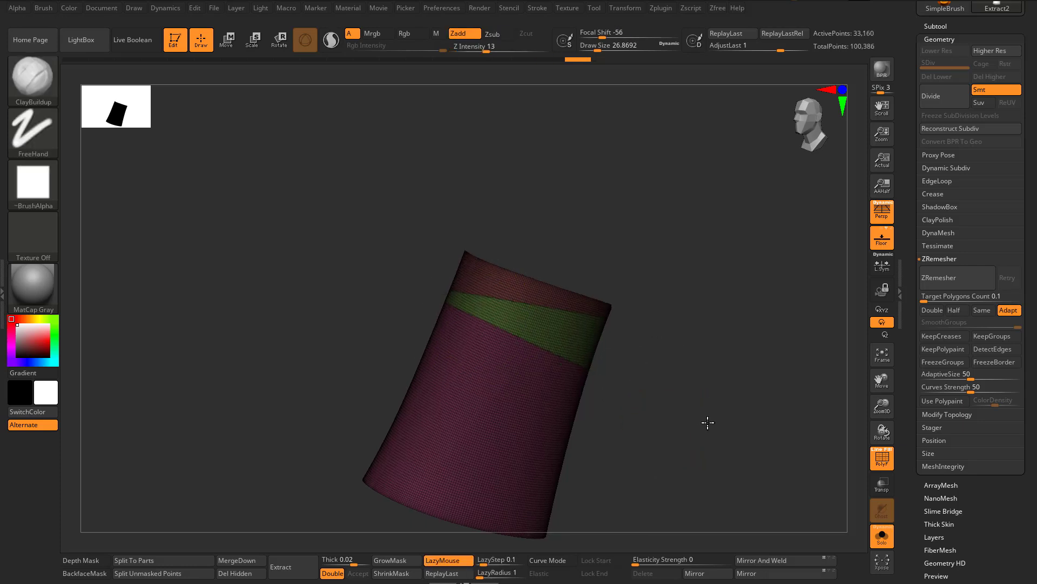
{"action": "left_click_drag", "start_coordinate": [708, 421], "coordinate": [706, 391]}
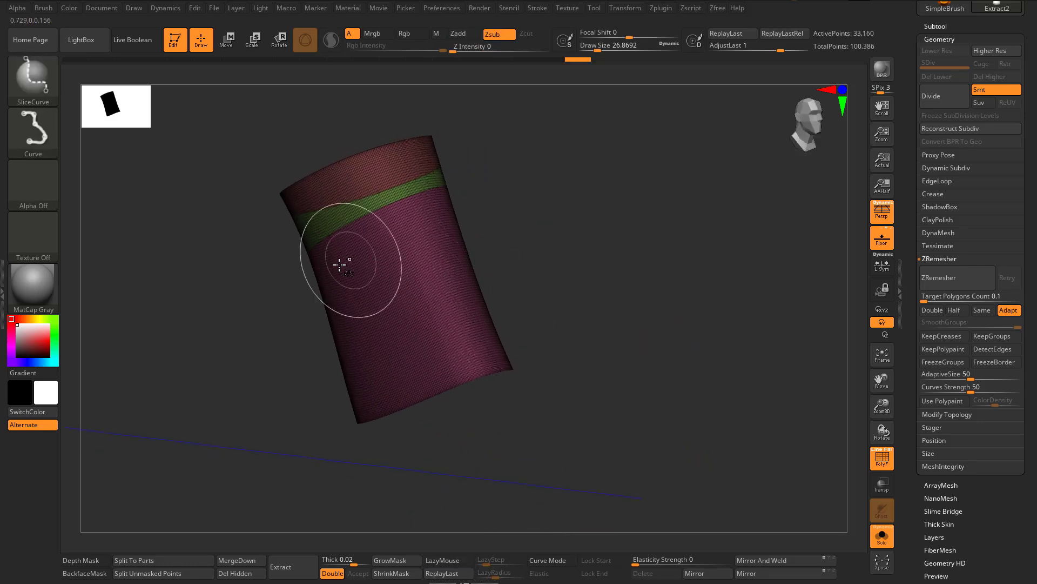
Step: Slice another diagonal strip directly below the green polygroup on the forearm band, undoing the first cut and redrawing it
{"action": "left_click_drag", "start_coordinate": [302, 292], "coordinate": [495, 165], "text": "ctrl+shift"}
{"action": "mouse_move", "coordinate": [631, 257]}
{"action": "left_mouse_down"}
{"action": "mouse_move", "coordinate": [577, 262]}
{"action": "mouse_move", "coordinate": [605, 297]}
{"action": "mouse_move", "coordinate": [602, 248]}
{"action": "mouse_move", "coordinate": [599, 259]}
{"action": "left_mouse_up"}
{"action": "key", "text": "ctrl+z"}
{"action": "mouse_move", "coordinate": [341, 270]}
{"action": "left_mouse_down", "text": "ctrl+shift"}
{"action": "mouse_move", "coordinate": [528, 162]}
{"action": "mouse_move", "coordinate": [540, 177]}
{"action": "left_mouse_up", "text": "ctrl+shift"}
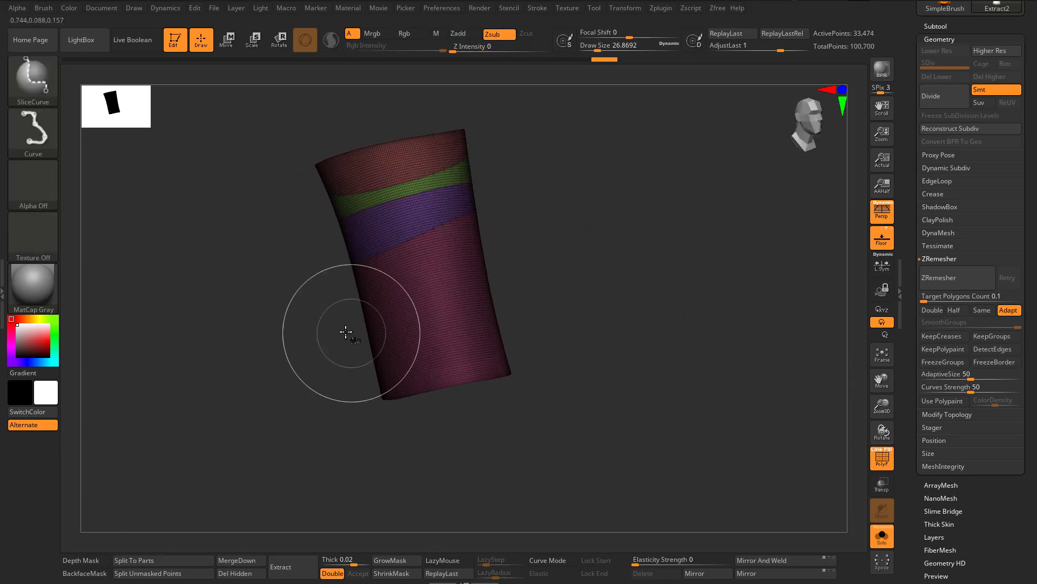
Step: Slice the lower part of the forearm band into further strips with three more cuts, redrawing the lowest one
{"action": "left_click_drag", "start_coordinate": [333, 298], "coordinate": [559, 249], "text": "ctrl+shift"}
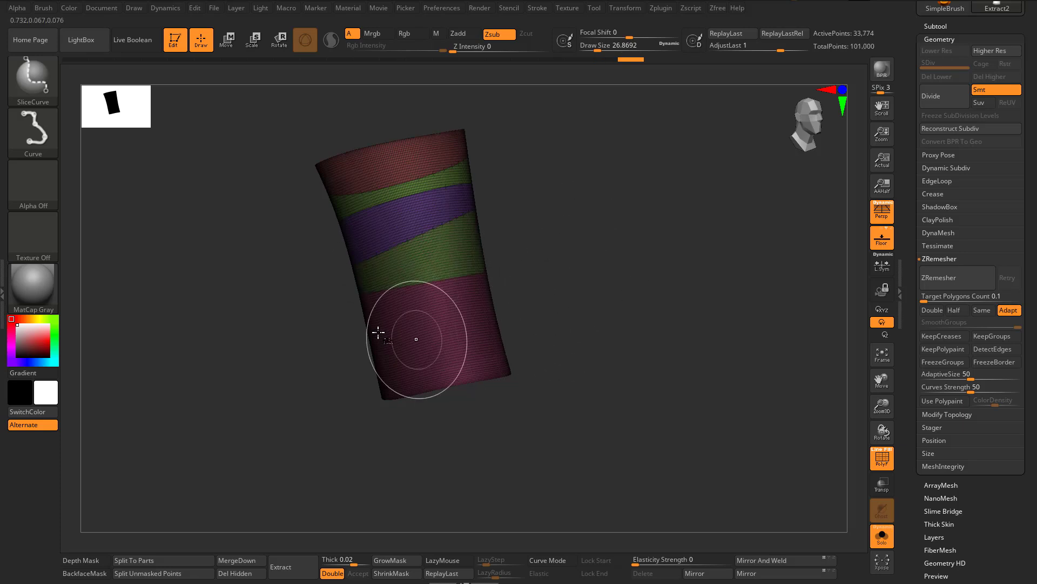
{"action": "left_click_drag", "start_coordinate": [348, 320], "coordinate": [559, 319], "text": "ctrl+shift"}
{"action": "left_click_drag", "start_coordinate": [647, 364], "coordinate": [616, 367]}
{"action": "mouse_move", "coordinate": [361, 365]}
{"action": "left_mouse_down", "text": "ctrl+shift"}
{"action": "mouse_move", "coordinate": [521, 351]}
{"action": "mouse_move", "coordinate": [566, 370]}
{"action": "left_mouse_up", "text": "ctrl+shift"}
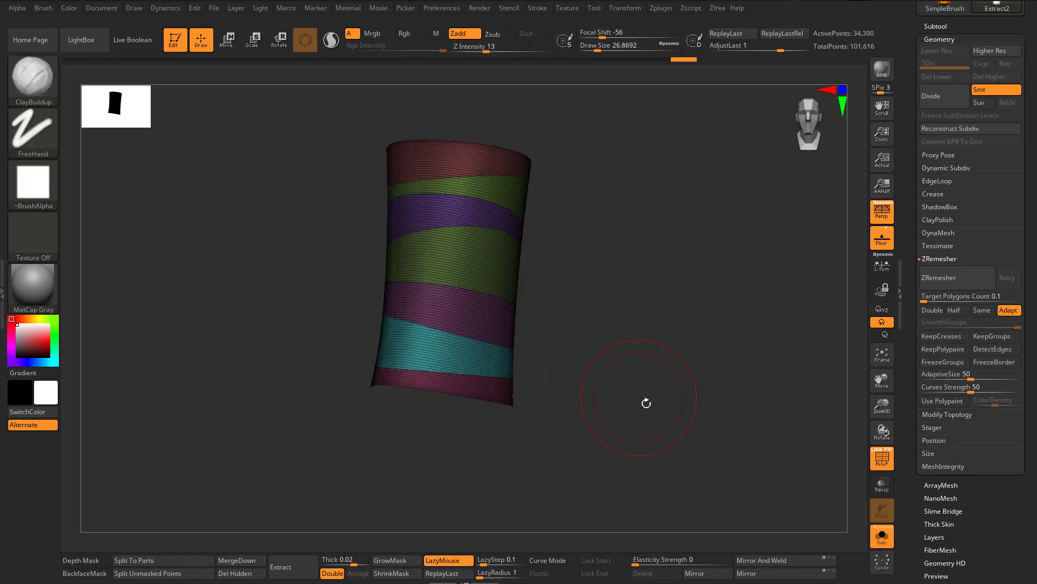
{"action": "mouse_move", "coordinate": [646, 403]}
{"action": "left_mouse_down"}
{"action": "mouse_move", "coordinate": [702, 389]}
{"action": "mouse_move", "coordinate": [708, 298]}
{"action": "mouse_move", "coordinate": [643, 354]}
{"action": "mouse_move", "coordinate": [621, 399]}
{"action": "mouse_move", "coordinate": [464, 396]}
{"action": "left_mouse_up"}
{"action": "left_click_drag", "start_coordinate": [349, 357], "coordinate": [585, 362], "text": "ctrl+shift"}
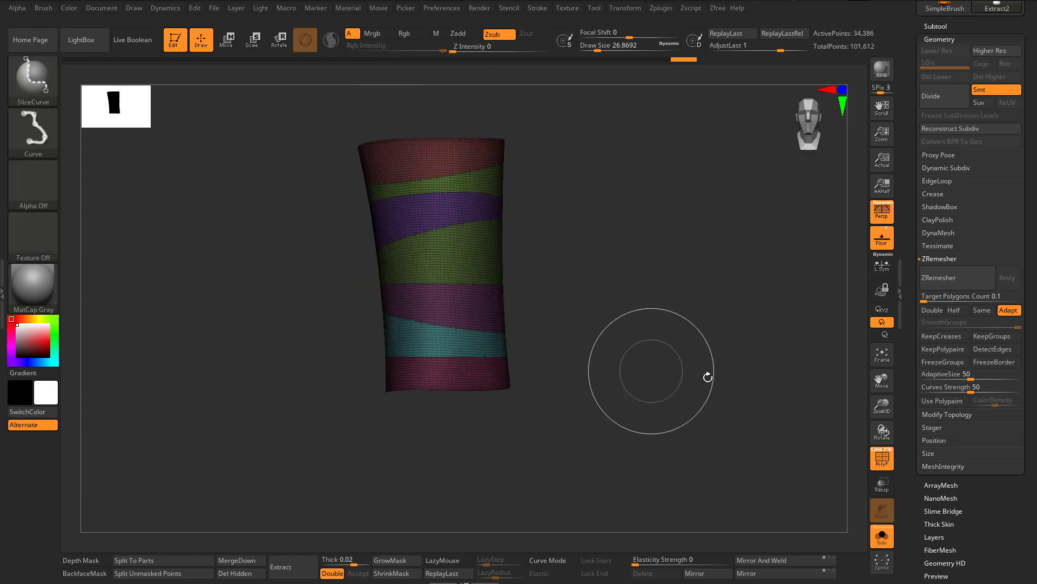
Step: Turn the sliced polygroups into thick separate strips with Panel Loops at 0.01 thickness, and hide the polyframe
{"action": "mouse_move", "coordinate": [707, 375]}
{"action": "left_mouse_down"}
{"action": "mouse_move", "coordinate": [704, 280]}
{"action": "mouse_move", "coordinate": [640, 315]}
{"action": "mouse_move", "coordinate": [649, 382]}
{"action": "mouse_move", "coordinate": [600, 312]}
{"action": "mouse_move", "coordinate": [624, 366]}
{"action": "left_mouse_up"}
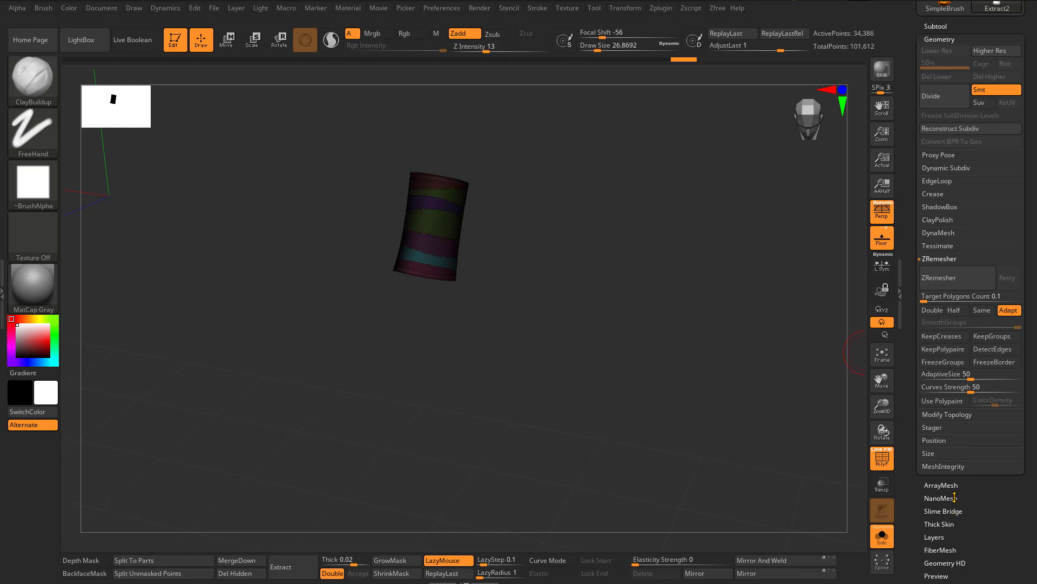
{"action": "left_click_drag", "start_coordinate": [1032, 495], "coordinate": [1035, 440]}
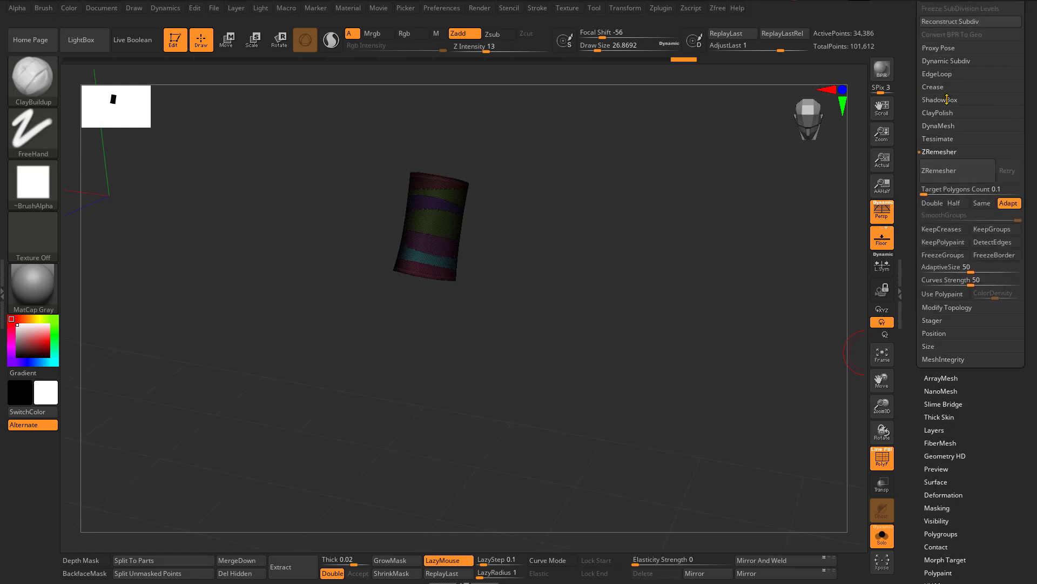
{"action": "left_click", "coordinate": [949, 76]}
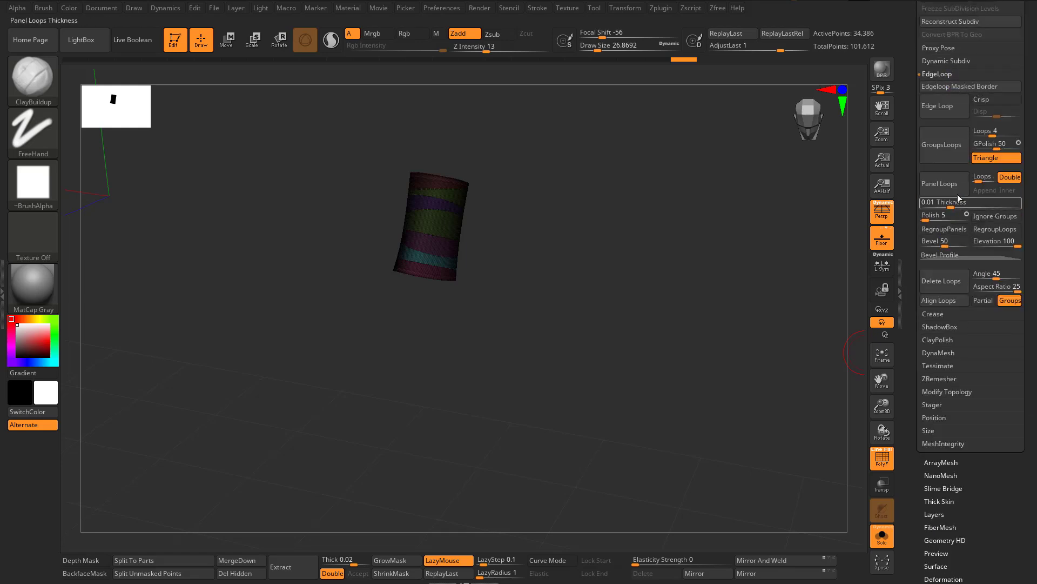
{"action": "left_click", "coordinate": [940, 184]}
{"action": "key", "text": "f"}
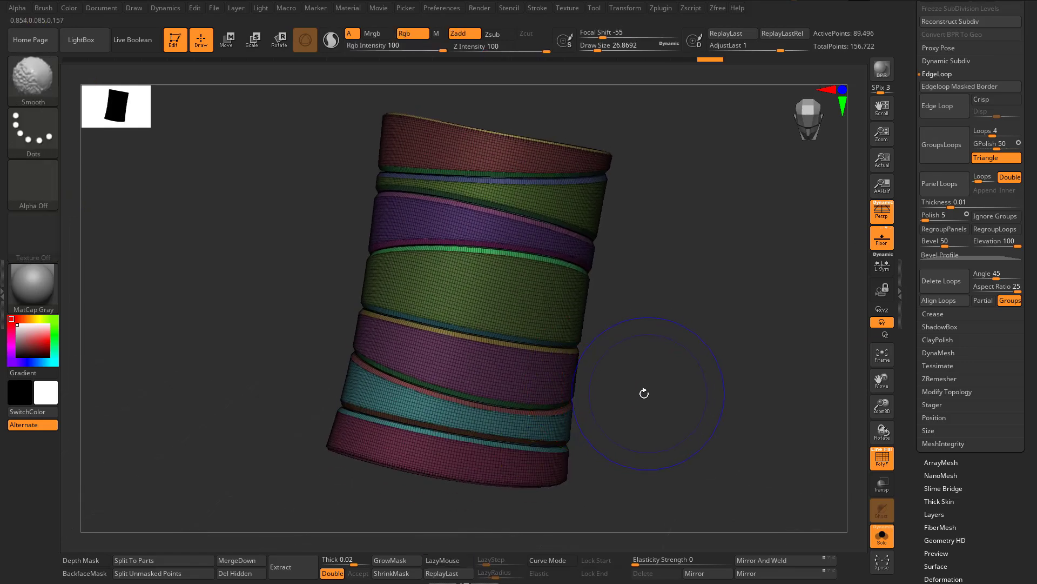
{"action": "key", "text": "shift+f"}
{"action": "mouse_move", "coordinate": [662, 343]}
{"action": "left_mouse_down"}
{"action": "mouse_move", "coordinate": [725, 254]}
{"action": "mouse_move", "coordinate": [731, 286]}
{"action": "mouse_move", "coordinate": [737, 273]}
{"action": "left_mouse_up"}
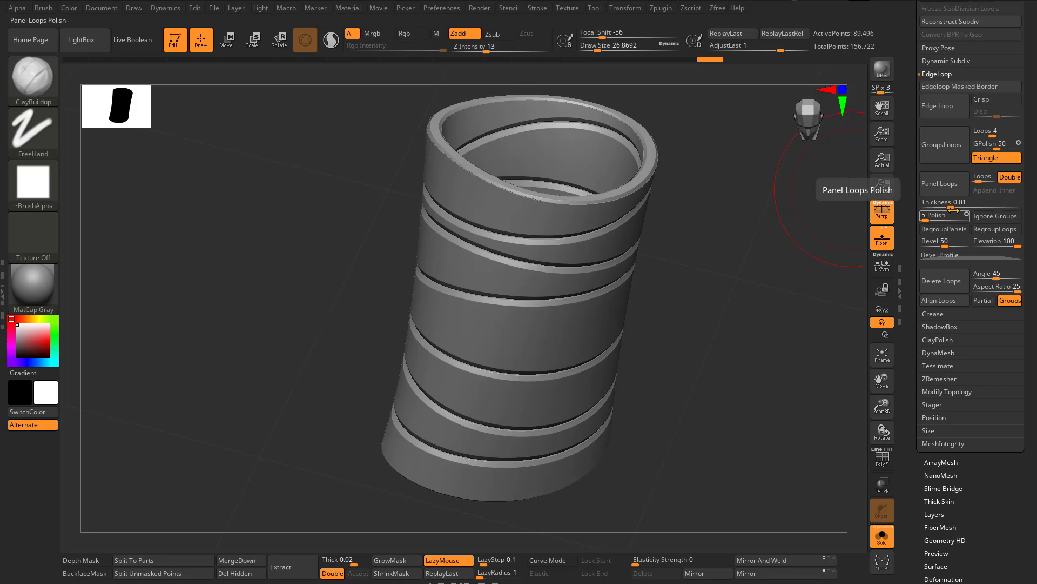
Step: Undo the panels and regenerate them from the forearm band with the Panel Loops Polish set to 38
{"action": "key", "text": "ctrl+z"}
{"action": "left_click", "coordinate": [943, 184]}
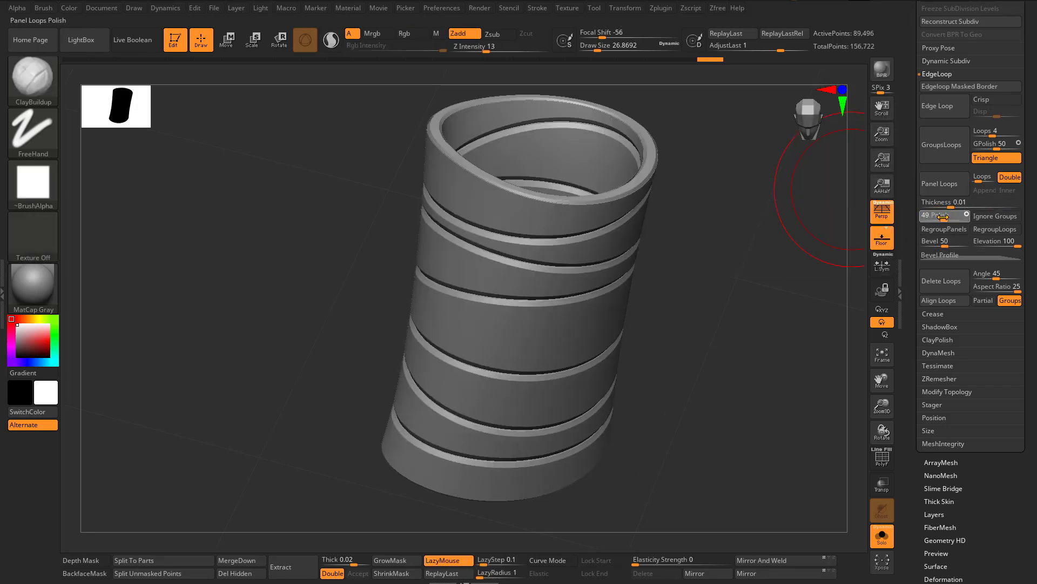
{"action": "key", "text": "ctrl+z"}
{"action": "left_click_drag", "start_coordinate": [948, 218], "coordinate": [938, 219]}
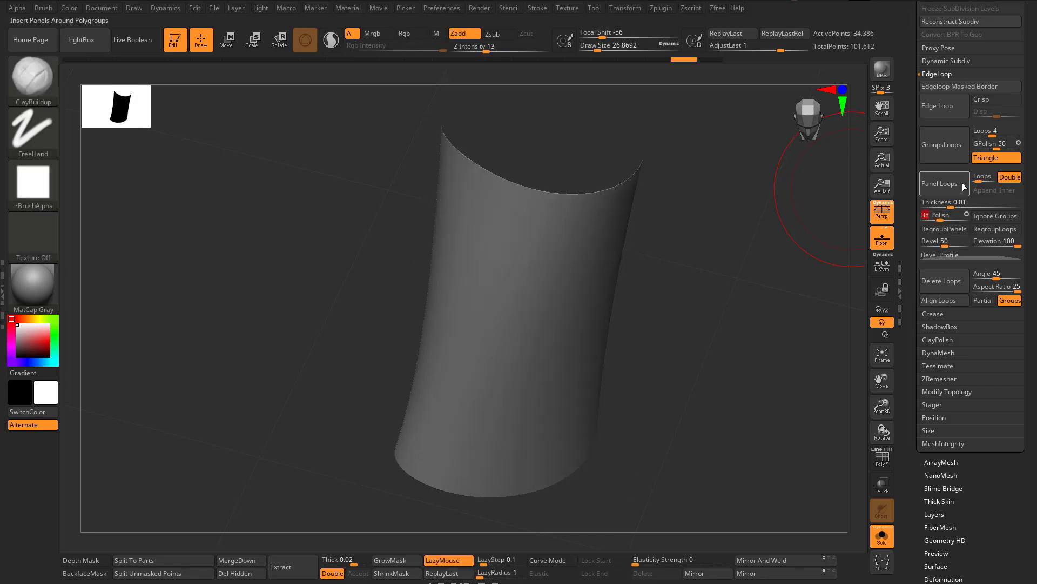
{"action": "left_click", "coordinate": [947, 183]}
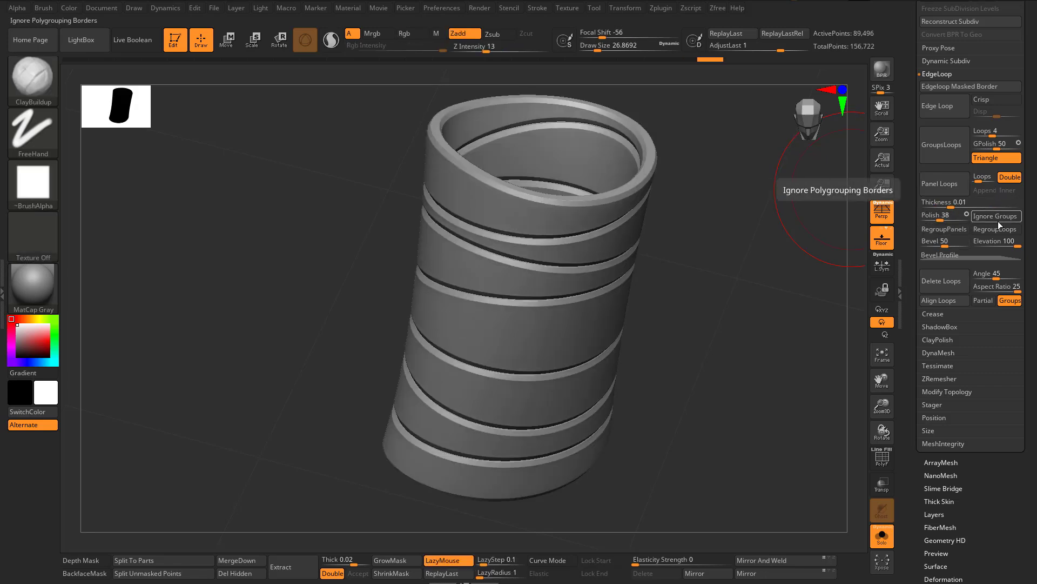
Step: Undo the panels and try Panel Loops with the loop count set to 1
{"action": "key", "text": "ctrl+z"}
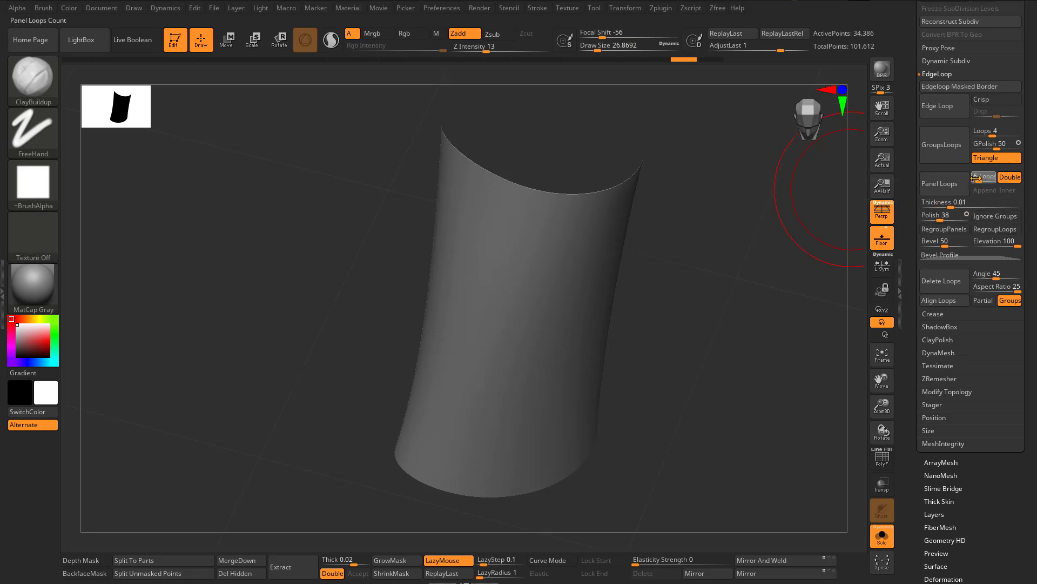
{"action": "left_click", "coordinate": [943, 190]}
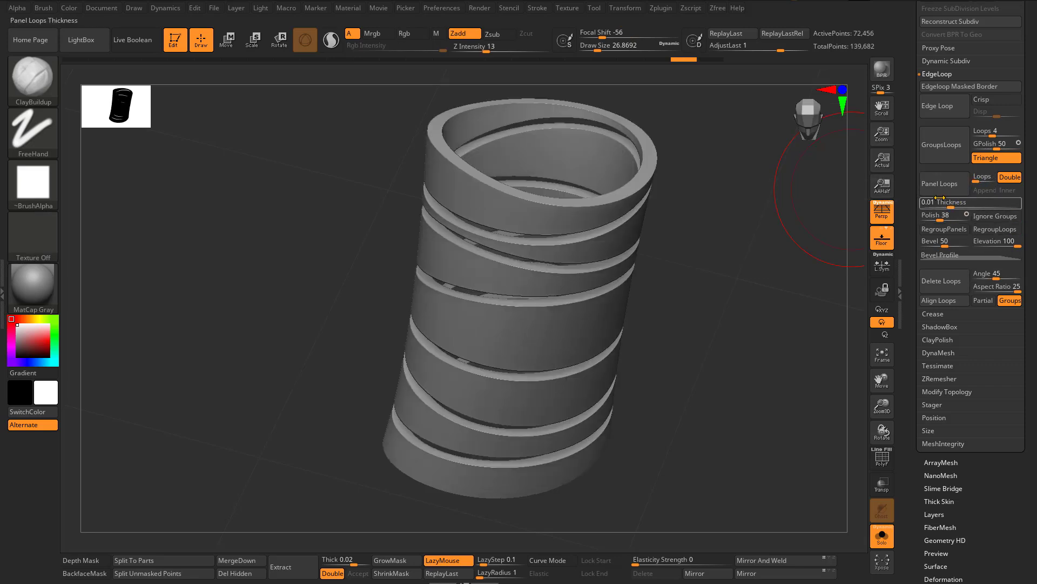
{"action": "left_click_drag", "start_coordinate": [748, 310], "coordinate": [800, 291]}
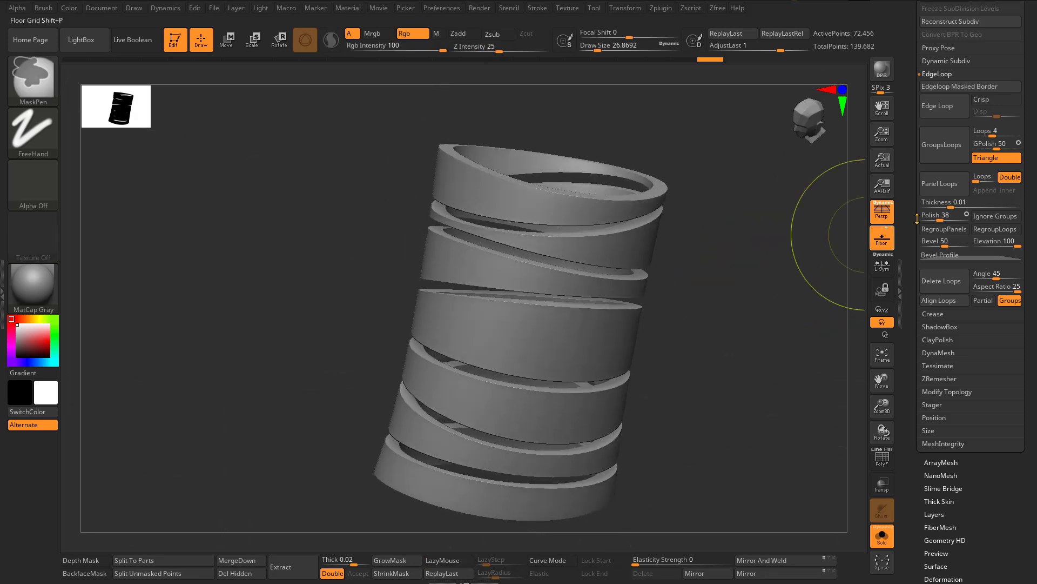
Step: Undo the single-loop panels and apply Panel Loops to the forearm band with a slightly higher loop count
{"action": "key", "text": "ctrl+z"}
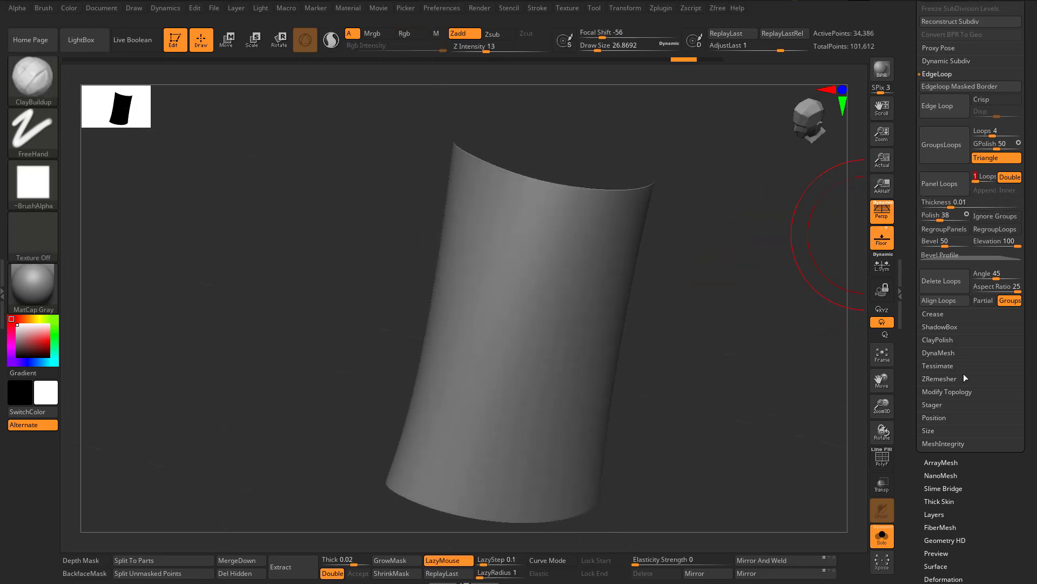
{"action": "left_click", "coordinate": [939, 182]}
{"action": "mouse_move", "coordinate": [721, 281]}
{"action": "left_mouse_down"}
{"action": "mouse_move", "coordinate": [716, 311]}
{"action": "mouse_move", "coordinate": [675, 262]}
{"action": "mouse_move", "coordinate": [679, 297]}
{"action": "mouse_move", "coordinate": [737, 298]}
{"action": "mouse_move", "coordinate": [737, 269]}
{"action": "mouse_move", "coordinate": [711, 310]}
{"action": "mouse_move", "coordinate": [706, 396]}
{"action": "mouse_move", "coordinate": [768, 393]}
{"action": "left_mouse_up"}
Step: Round off the strips' edges with the Polish deformation, trying Polish By Features and changing the Polish By Groups mode
{"action": "scroll", "coordinate": [989, 481], "scroll_direction": "down", "scroll_amount": 2}
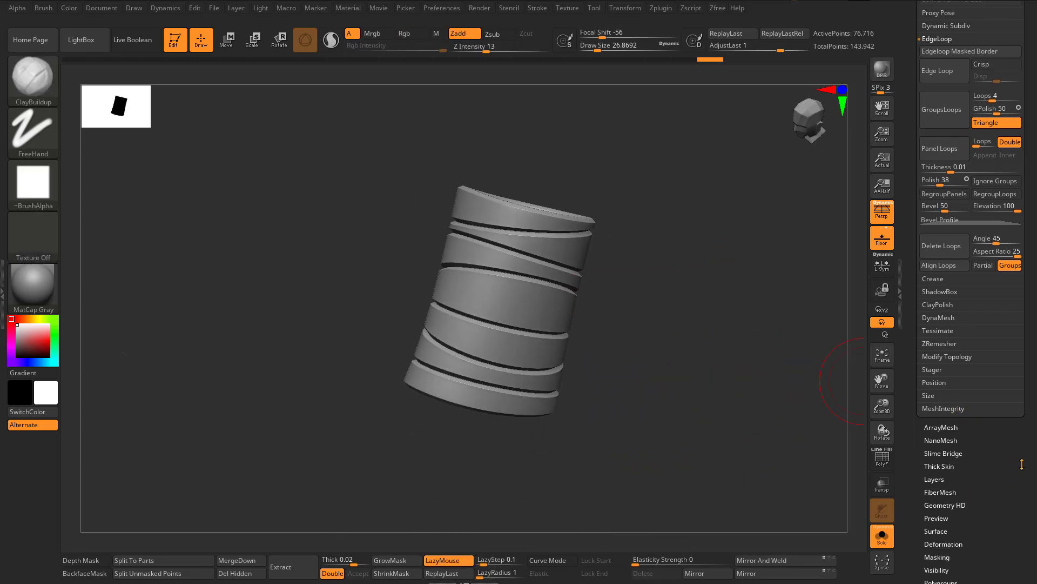
{"action": "scroll", "coordinate": [1022, 463], "scroll_direction": "down", "scroll_amount": 5}
{"action": "scroll", "coordinate": [1017, 432], "scroll_direction": "down", "scroll_amount": 10}
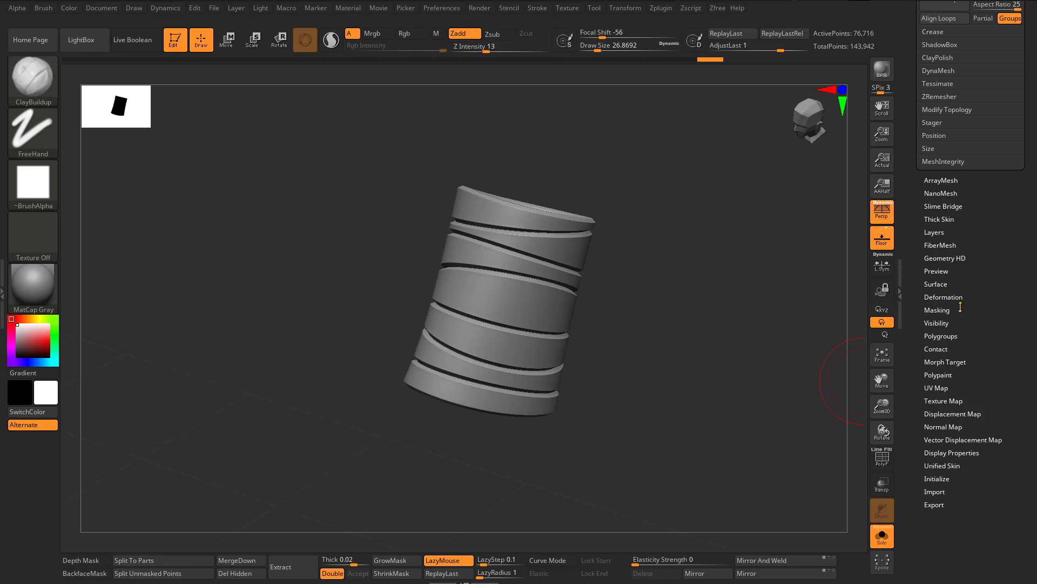
{"action": "left_click", "coordinate": [944, 297]}
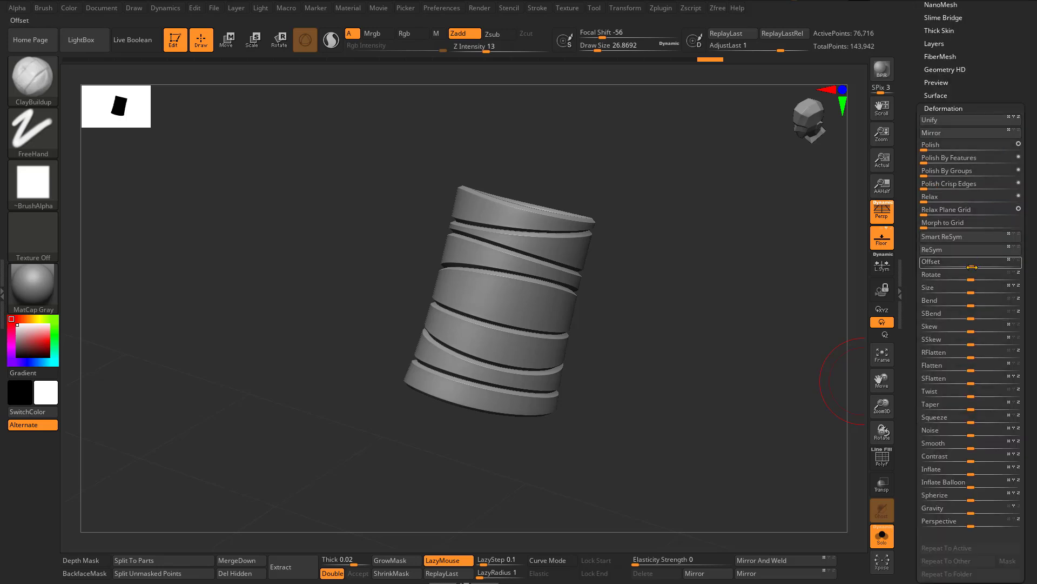
{"action": "mouse_move", "coordinate": [932, 150]}
{"action": "left_mouse_down"}
{"action": "mouse_move", "coordinate": [954, 150]}
{"action": "mouse_move", "coordinate": [958, 165]}
{"action": "mouse_move", "coordinate": [943, 163]}
{"action": "left_mouse_up"}
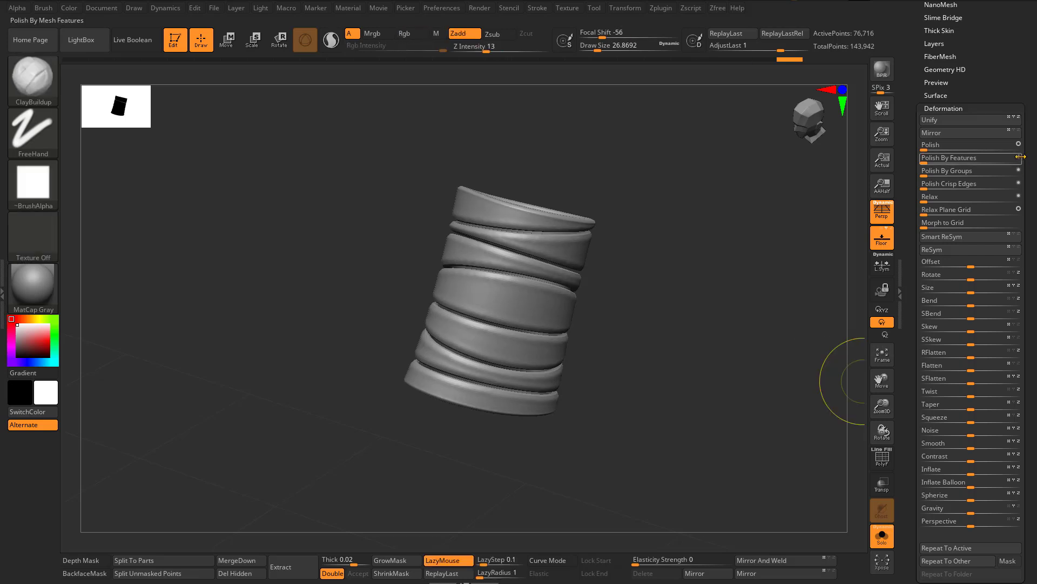
{"action": "left_click_drag", "start_coordinate": [983, 162], "coordinate": [997, 162]}
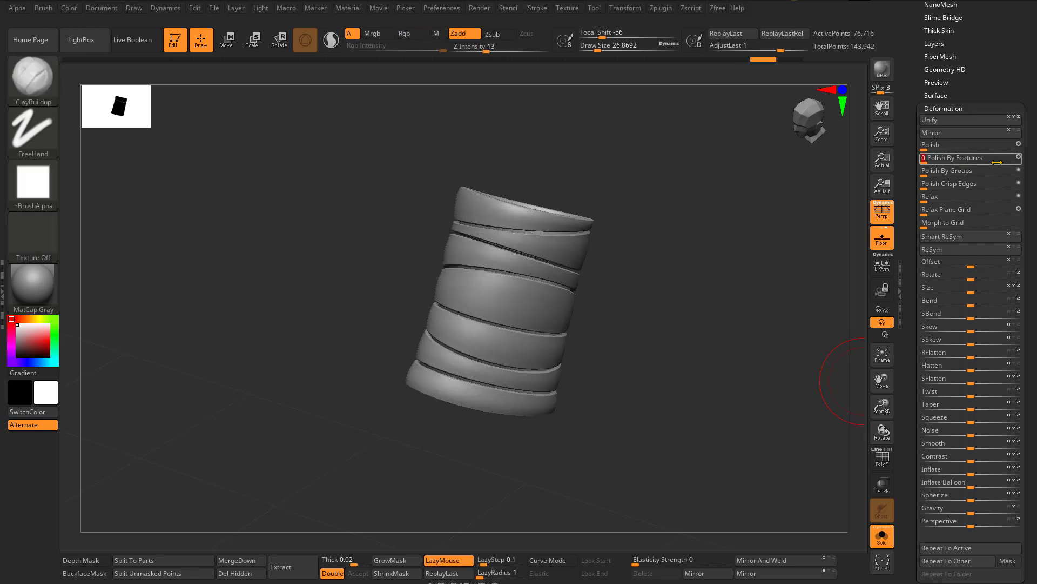
{"action": "left_click", "coordinate": [1008, 171]}
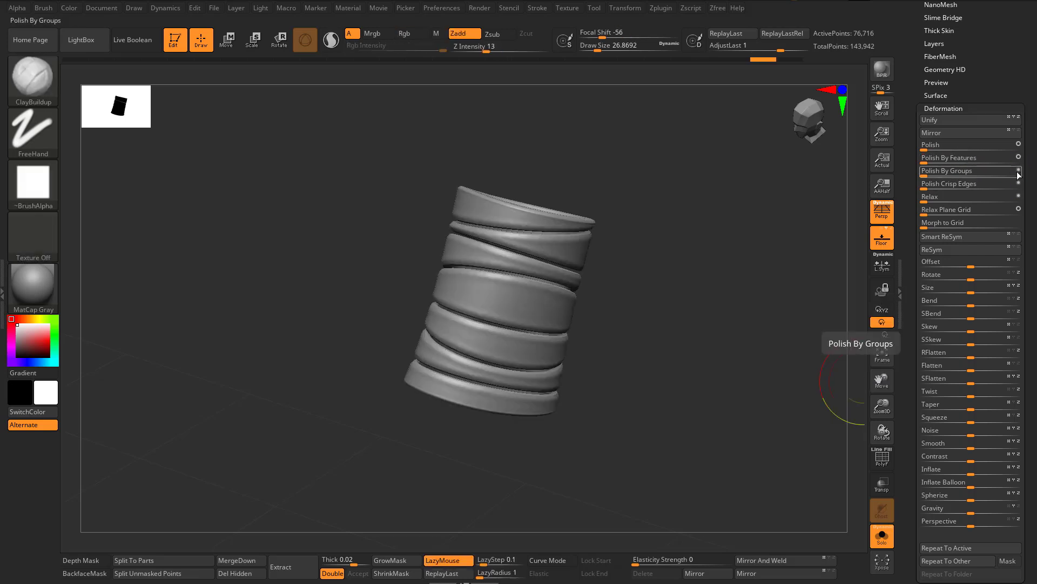
{"action": "left_click_drag", "start_coordinate": [950, 173], "coordinate": [964, 146]}
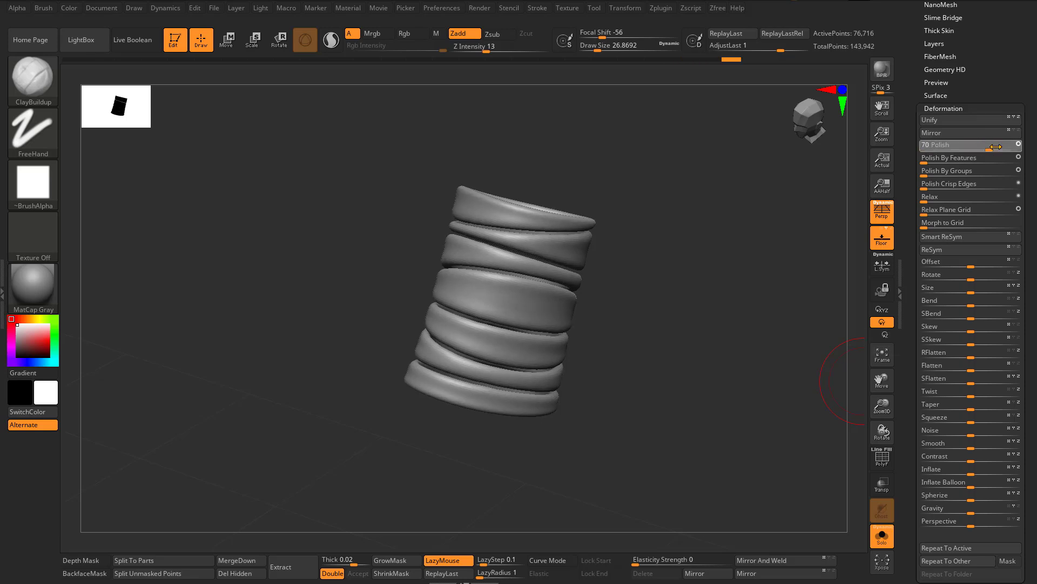
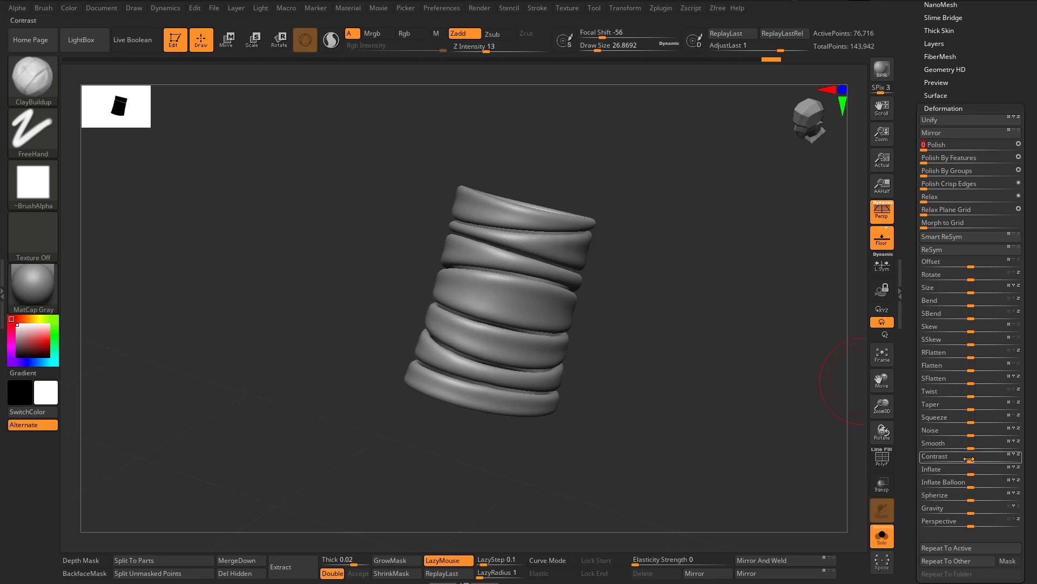
Step: Inflate the forearm strips to close the gaps between them, and turn off Solo to show the whole character
{"action": "left_click_drag", "start_coordinate": [971, 474], "coordinate": [924, 456]}
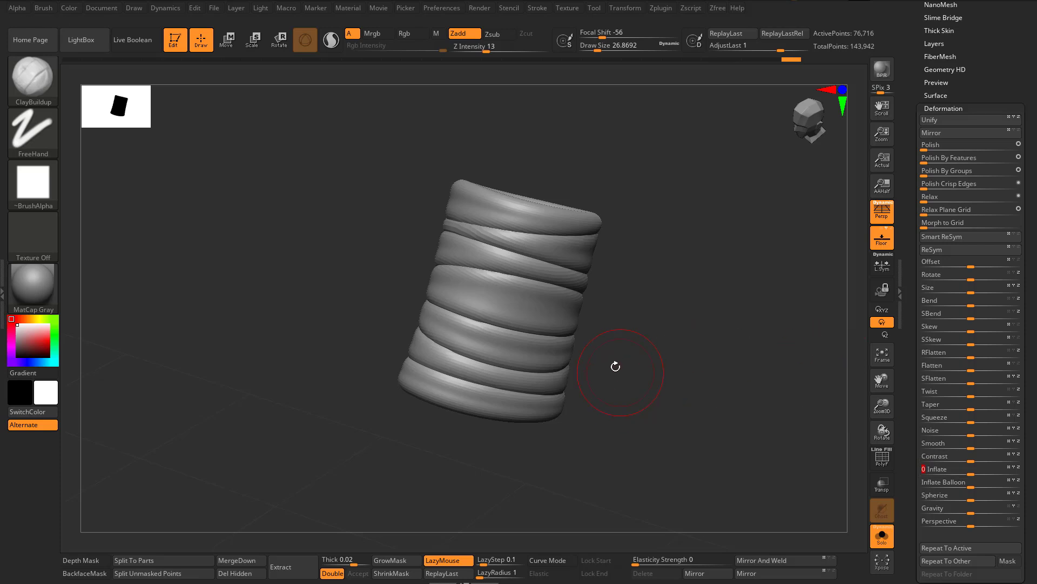
{"action": "mouse_move", "coordinate": [648, 406]}
{"action": "right_mouse_down"}
{"action": "mouse_move", "coordinate": [699, 400]}
{"action": "mouse_move", "coordinate": [658, 402]}
{"action": "mouse_move", "coordinate": [607, 301]}
{"action": "mouse_move", "coordinate": [655, 340]}
{"action": "mouse_move", "coordinate": [500, 465]}
{"action": "right_mouse_up"}
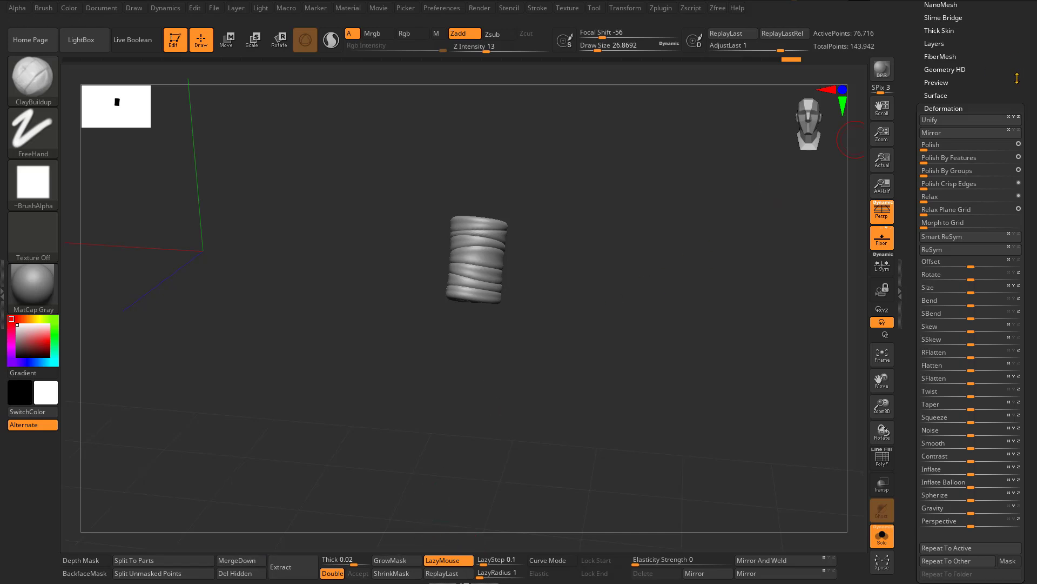
{"action": "left_click", "coordinate": [877, 540]}
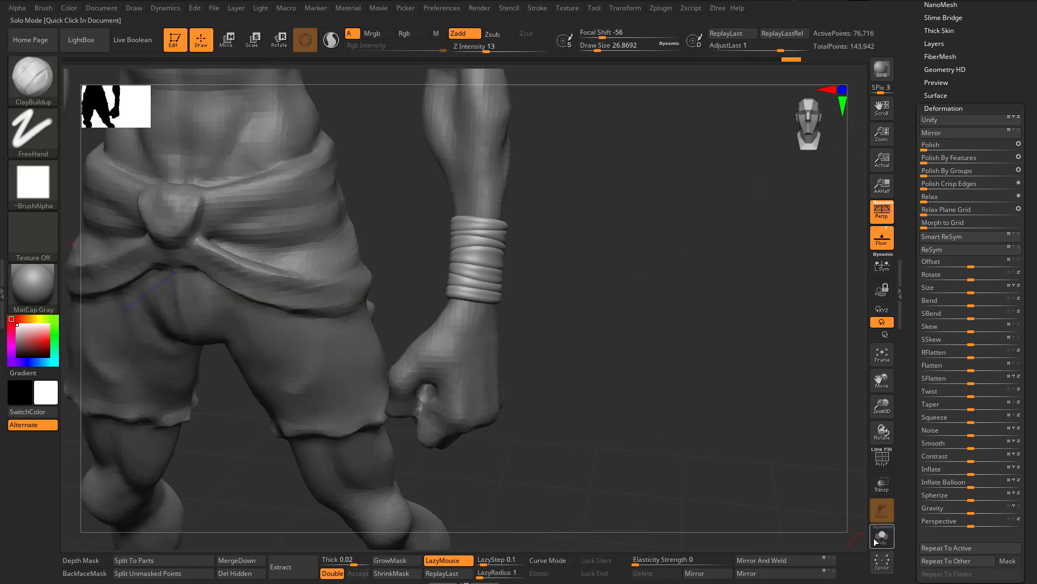
Step: Mirror the forearm wrap to the other arm across the X axis, merged into one SubTool
{"action": "right_click_drag", "start_coordinate": [595, 399], "coordinate": [607, 279], "text": "ctrl"}
{"action": "right_click_drag", "start_coordinate": [505, 185], "coordinate": [711, 364]}
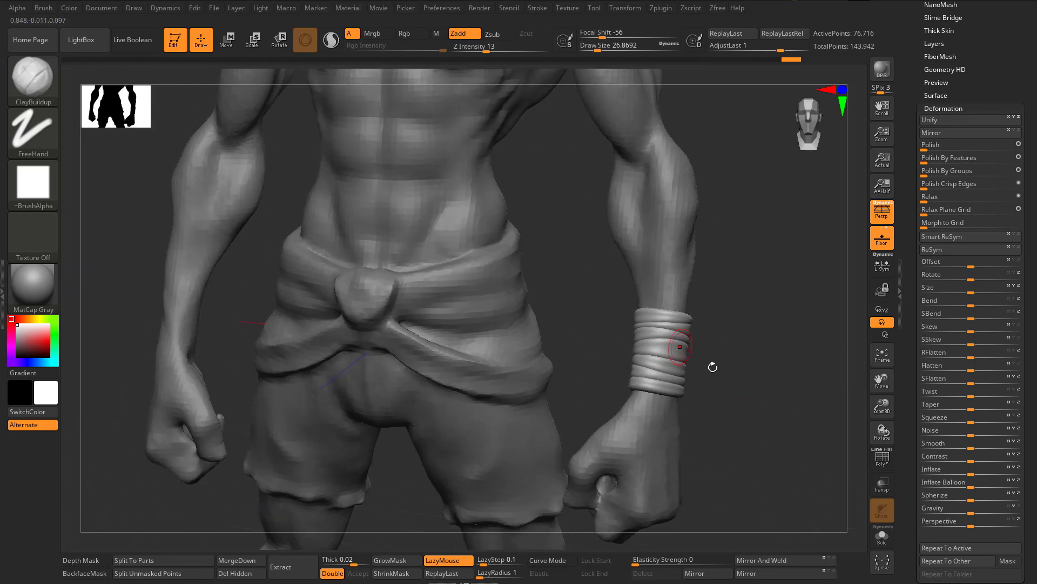
{"action": "right_click_drag", "start_coordinate": [780, 383], "coordinate": [726, 338]}
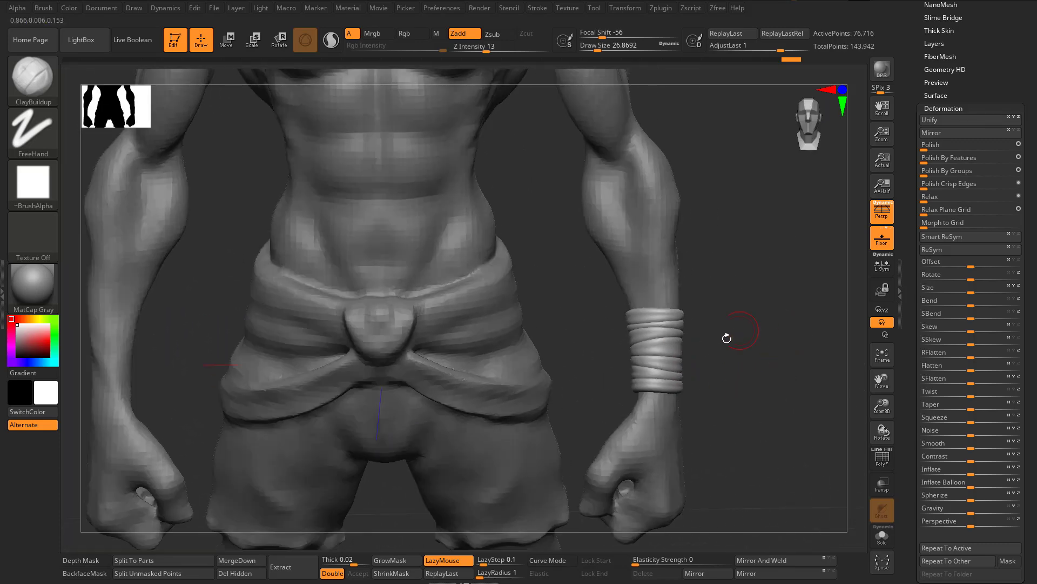
{"action": "left_click", "coordinate": [697, 575]}
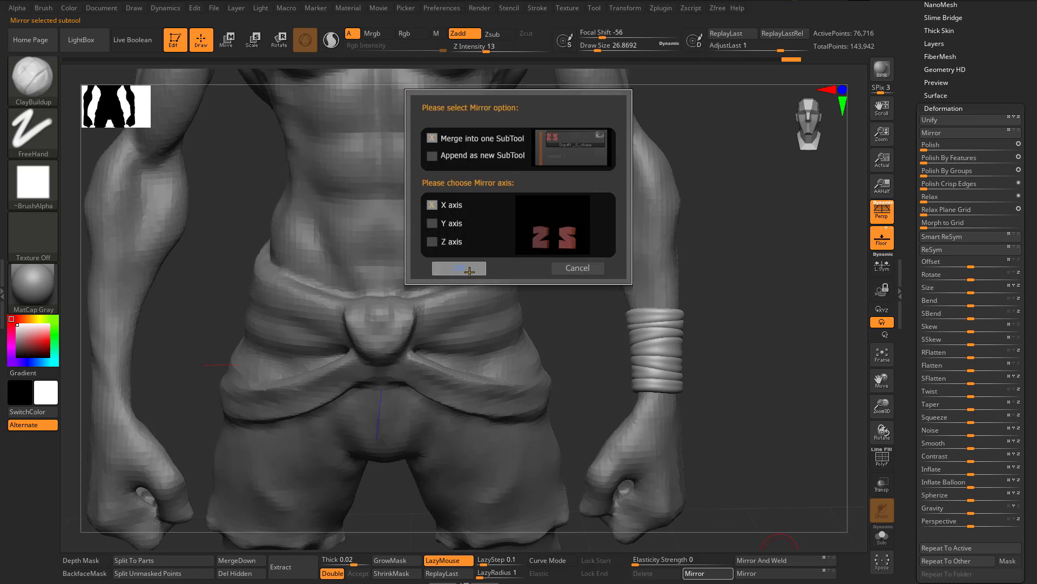
{"action": "left_click", "coordinate": [470, 271]}
Step: Examine the mirrored wraps on the full character and the rhino head from the side
{"action": "right_click_drag", "start_coordinate": [644, 290], "coordinate": [767, 258], "text": "alt"}
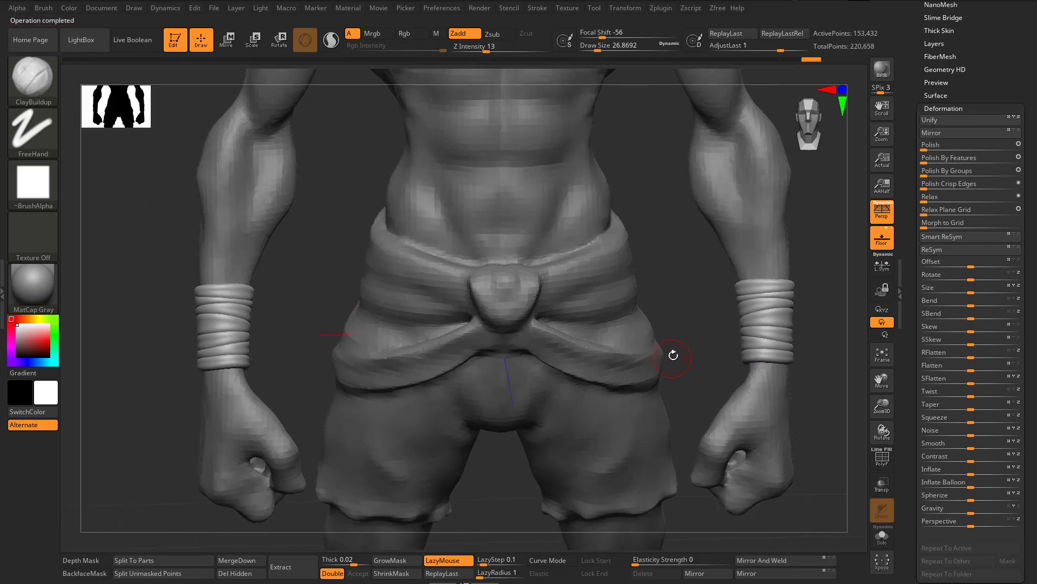
{"action": "right_click_drag", "start_coordinate": [563, 344], "coordinate": [543, 156], "text": "ctrl"}
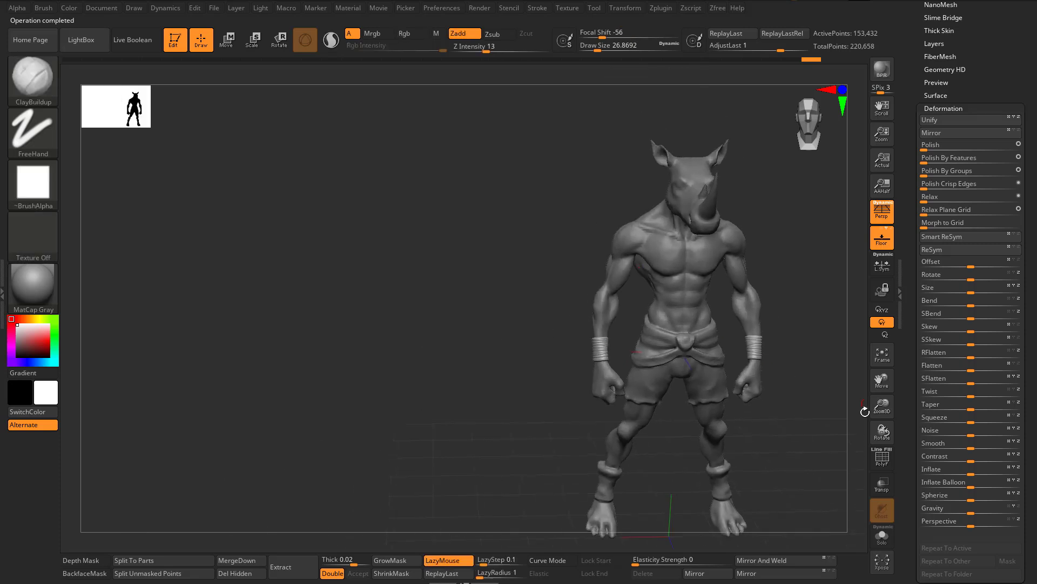
{"action": "right_click_drag", "start_coordinate": [809, 408], "coordinate": [535, 352], "text": "alt"}
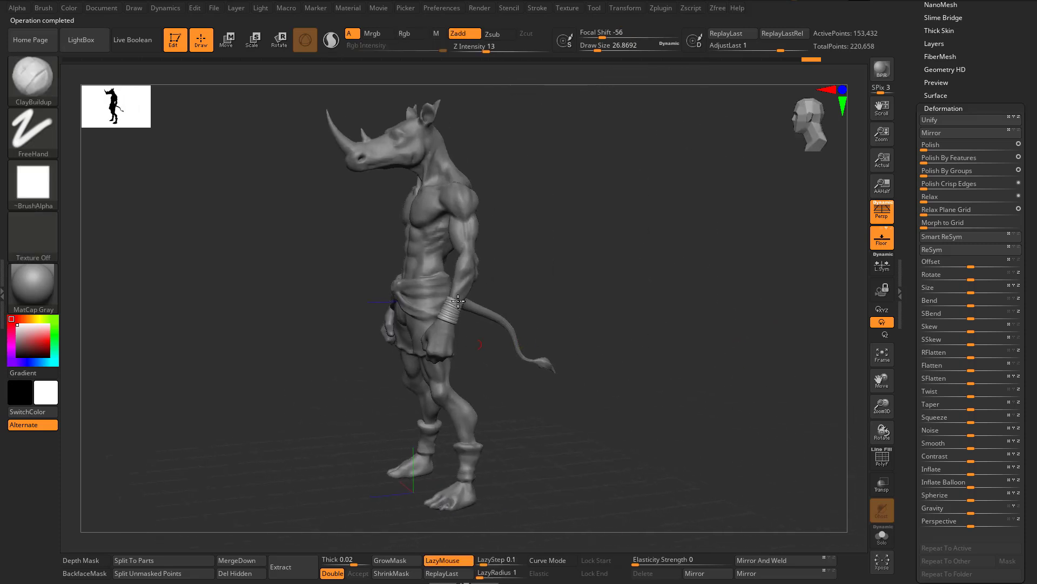
{"action": "right_click_drag", "start_coordinate": [510, 295], "coordinate": [532, 231], "text": "alt"}
{"action": "right_click_drag", "start_coordinate": [503, 377], "coordinate": [563, 519], "text": "ctrl"}
{"action": "right_click_drag", "start_coordinate": [556, 247], "coordinate": [589, 295]}
{"action": "mouse_move", "coordinate": [542, 203]}
{"action": "right_mouse_down", "text": "alt"}
{"action": "mouse_move", "coordinate": [637, 350]}
{"action": "mouse_move", "coordinate": [674, 340]}
{"action": "mouse_move", "coordinate": [659, 377]}
{"action": "mouse_move", "coordinate": [671, 532]}
{"action": "right_mouse_up", "text": "alt"}
{"action": "mouse_move", "coordinate": [659, 372]}
{"action": "right_mouse_down", "text": "ctrl"}
{"action": "mouse_move", "coordinate": [690, 356]}
{"action": "mouse_move", "coordinate": [644, 364]}
{"action": "mouse_move", "coordinate": [660, 361]}
{"action": "right_mouse_up", "text": "ctrl"}
{"action": "right_click_drag", "start_coordinate": [497, 277], "coordinate": [508, 212], "text": "ctrl"}
{"action": "right_click_drag", "start_coordinate": [508, 212], "coordinate": [514, 166], "text": "alt"}
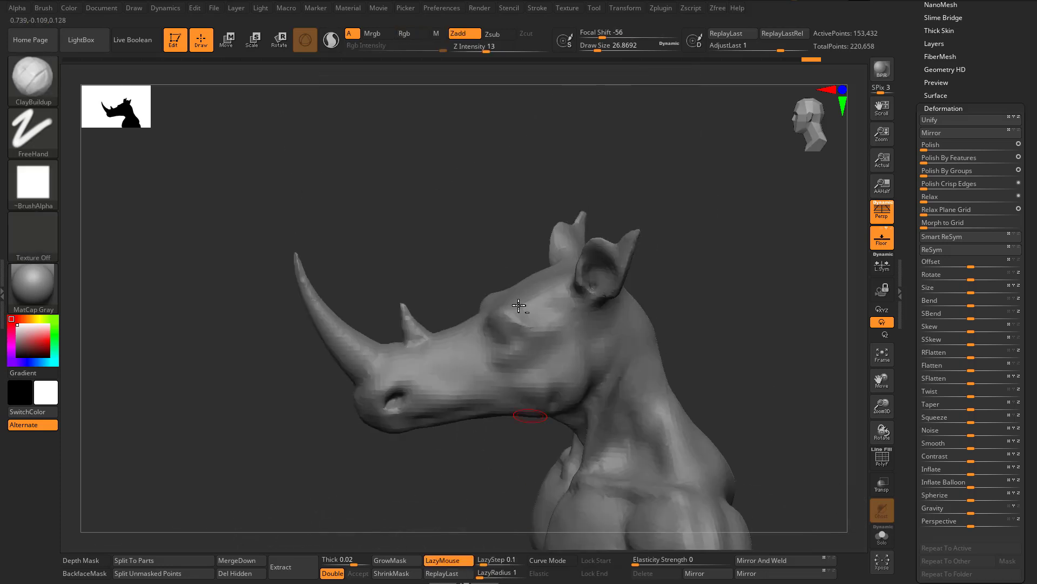
{"action": "mouse_move", "coordinate": [401, 299]}
{"action": "right_mouse_down"}
{"action": "mouse_move", "coordinate": [472, 234]}
{"action": "mouse_move", "coordinate": [384, 241]}
{"action": "right_mouse_up"}
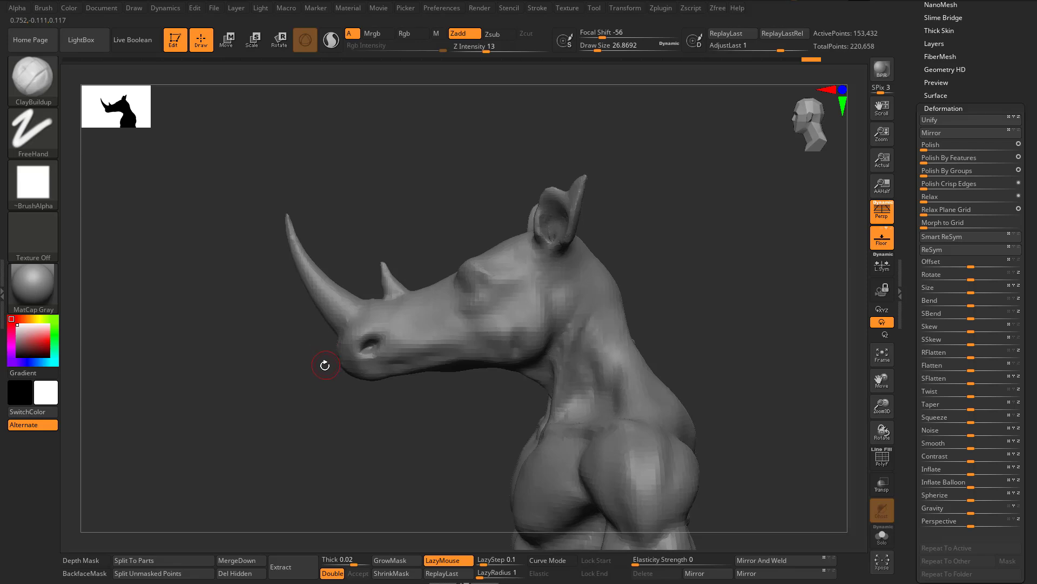
Step: Select the body SubTool and slice the large front horn off the snout with the KnifeCurve brush
{"action": "key", "text": "b"}
{"action": "key", "text": "k"}
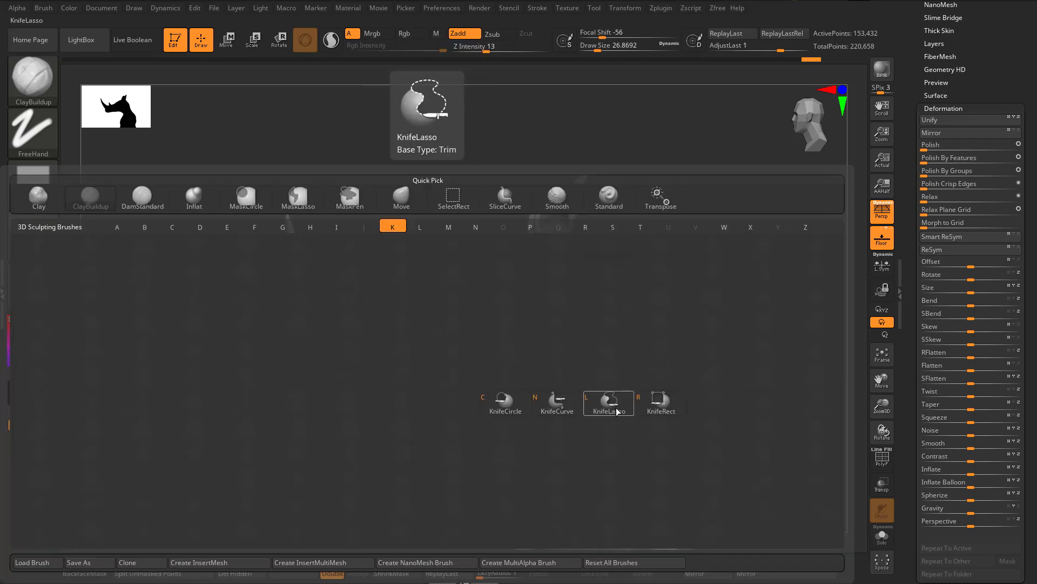
{"action": "left_click", "coordinate": [565, 410]}
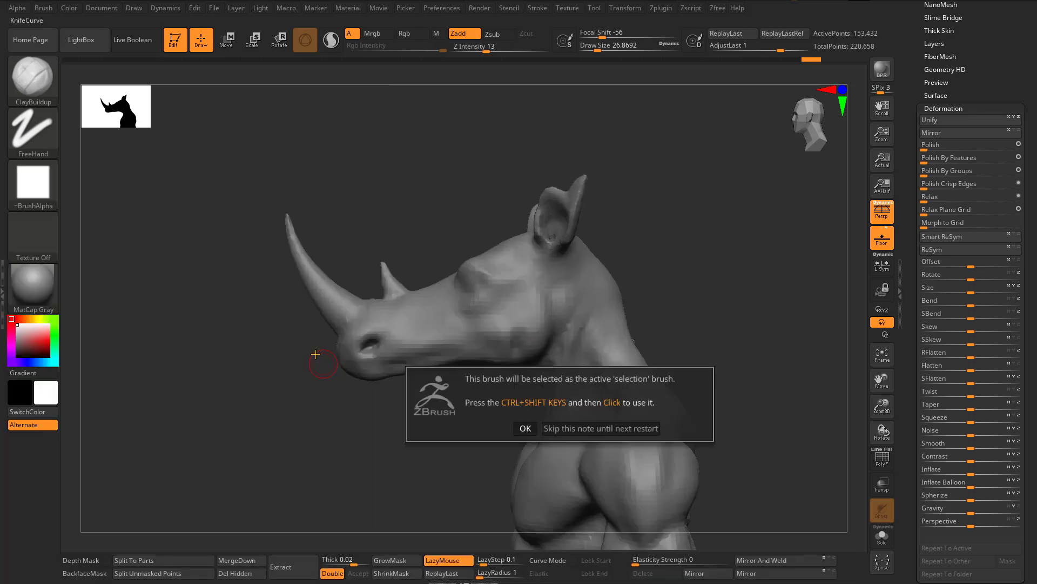
{"action": "left_click", "coordinate": [524, 427]}
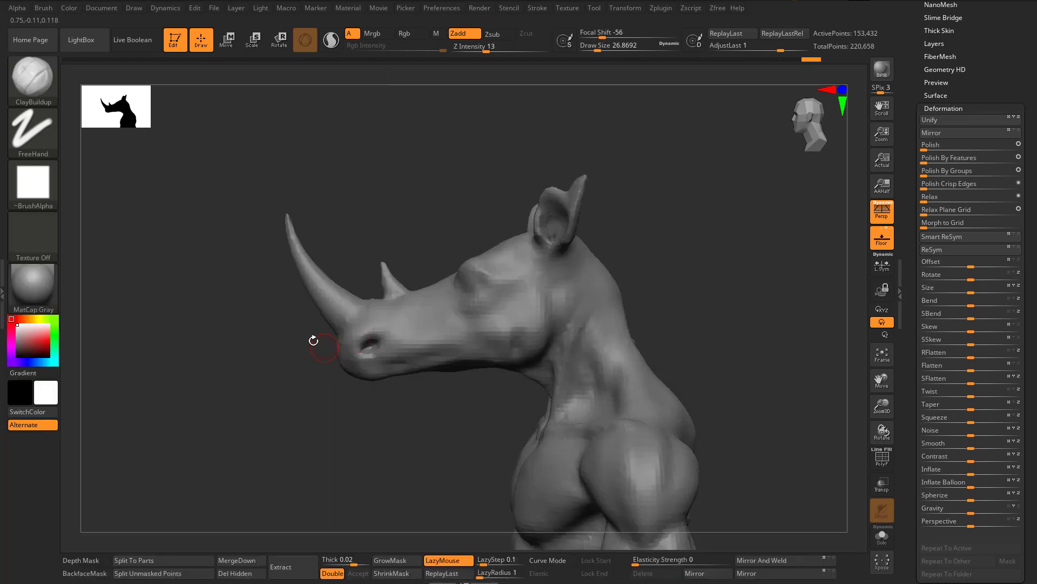
{"action": "left_click_drag", "start_coordinate": [300, 345], "coordinate": [368, 316]}
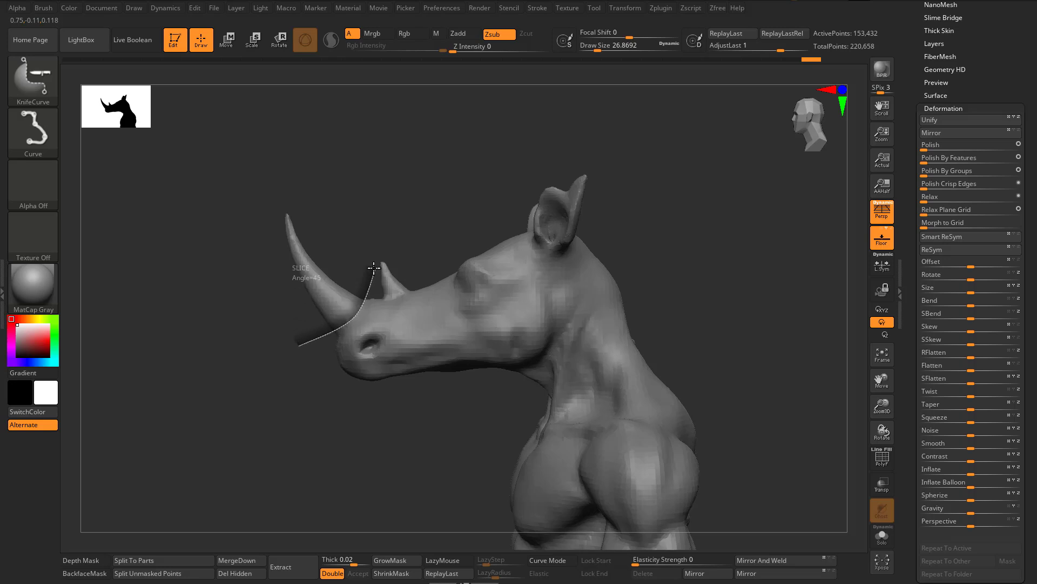
{"action": "left_click_drag", "start_coordinate": [374, 268], "coordinate": [375, 267]}
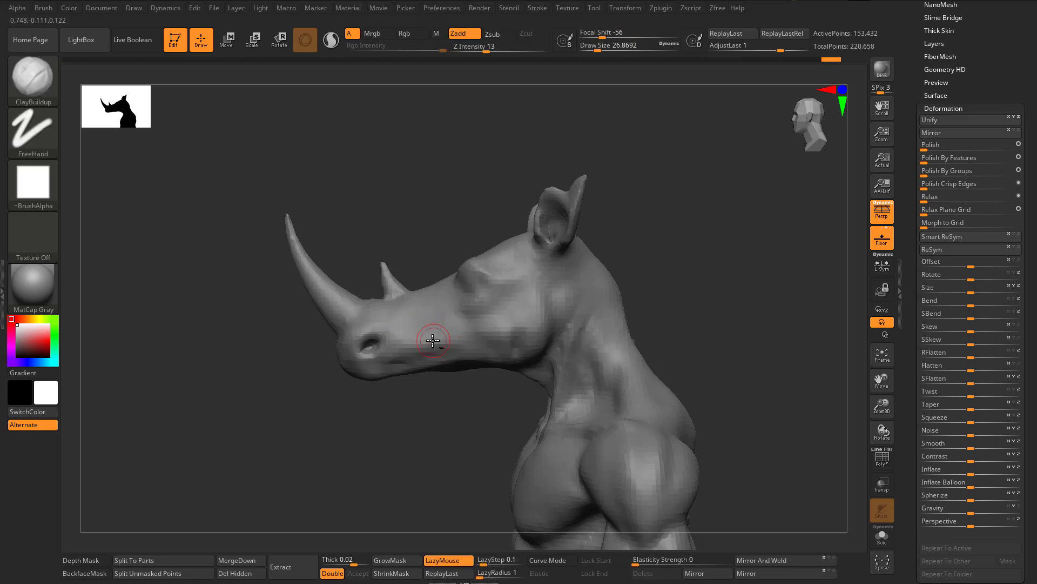
{"action": "left_click", "coordinate": [332, 355], "text": "alt"}
{"action": "mouse_move", "coordinate": [272, 358]}
{"action": "left_mouse_down"}
{"action": "mouse_move", "coordinate": [357, 316]}
{"action": "mouse_move", "coordinate": [369, 263]}
{"action": "left_mouse_up"}
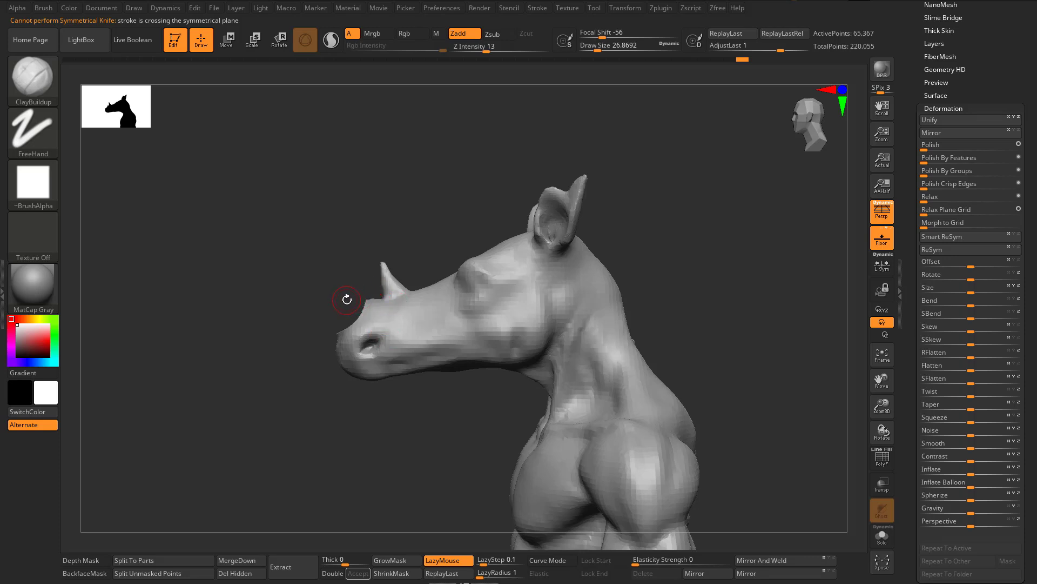
Step: Slice the small rear horn off the top of the snout with a KnifeCurve stroke along its base
{"action": "key", "text": "ctrl+shift"}
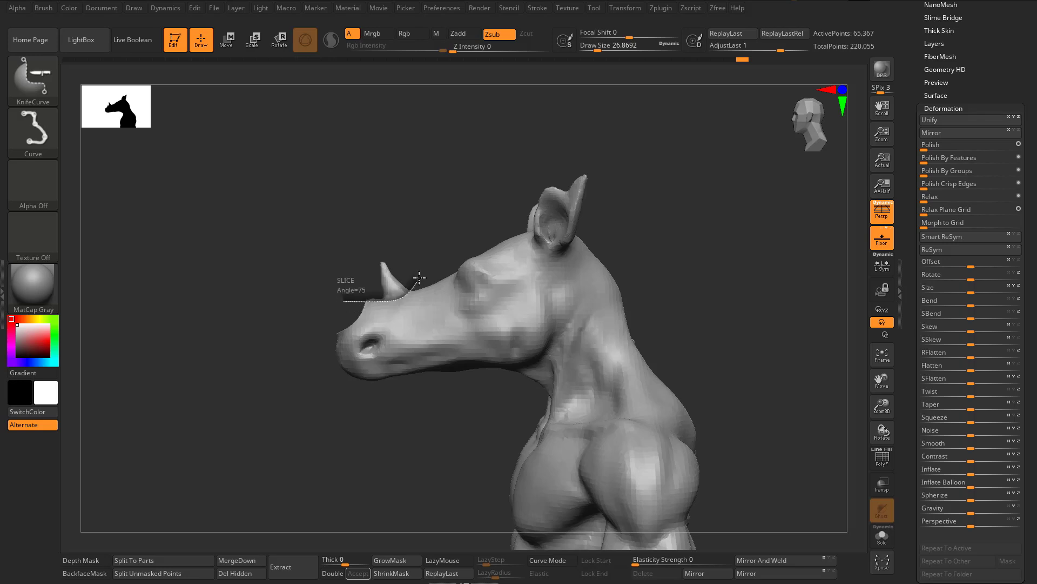
{"action": "left_click_drag", "start_coordinate": [424, 267], "coordinate": [426, 268], "text": "ctrl+shift"}
{"action": "key", "text": "ctrl+shift"}
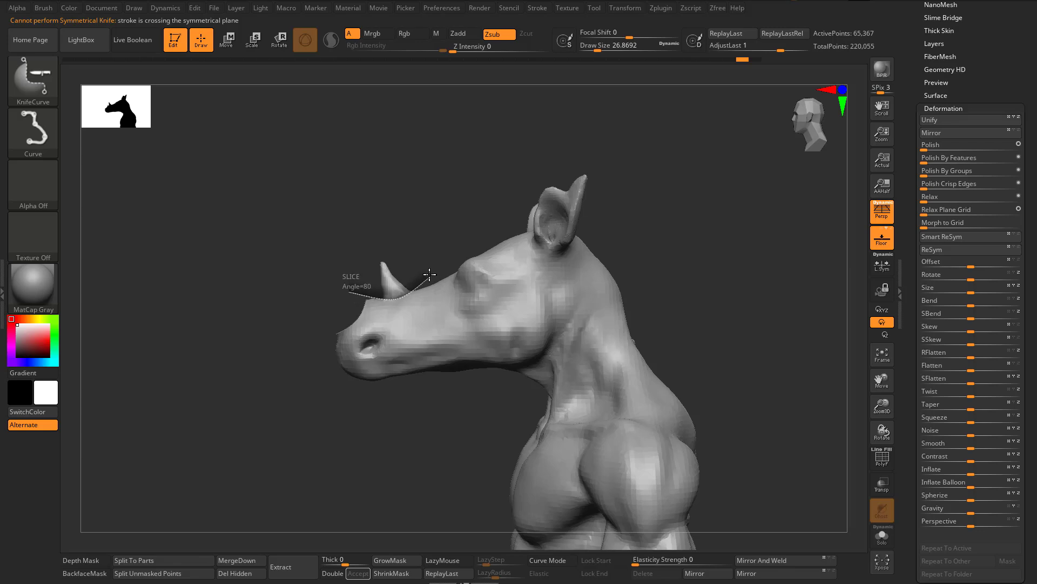
{"action": "left_click_drag", "start_coordinate": [437, 273], "coordinate": [468, 316], "text": "ctrl+shift"}
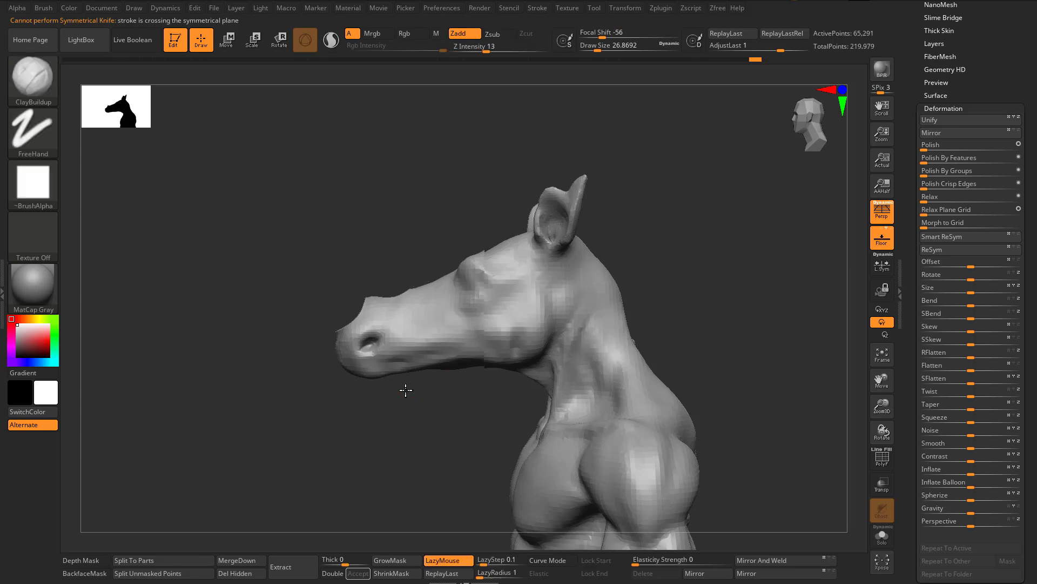
Step: Append a Cylinder3D as a new SubTool and bring up the Move transform gizmo
{"action": "mouse_move", "coordinate": [405, 389]}
{"action": "left_mouse_down"}
{"action": "mouse_move", "coordinate": [454, 440]}
{"action": "mouse_move", "coordinate": [450, 408]}
{"action": "left_mouse_up"}
{"action": "right_click_drag", "start_coordinate": [450, 408], "coordinate": [486, 322], "text": "alt"}
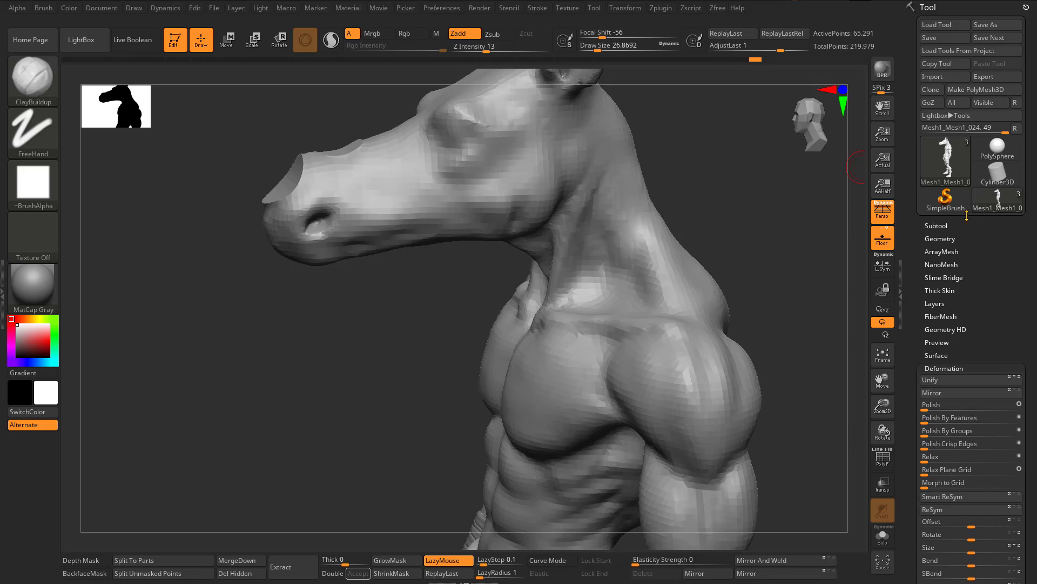
{"action": "left_click", "coordinate": [942, 226]}
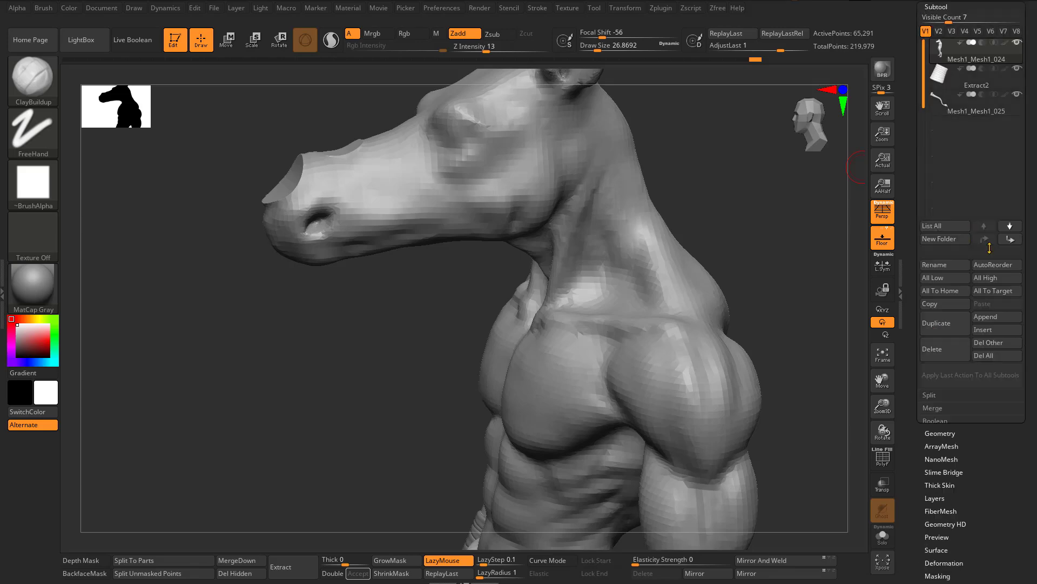
{"action": "left_click", "coordinate": [994, 328]}
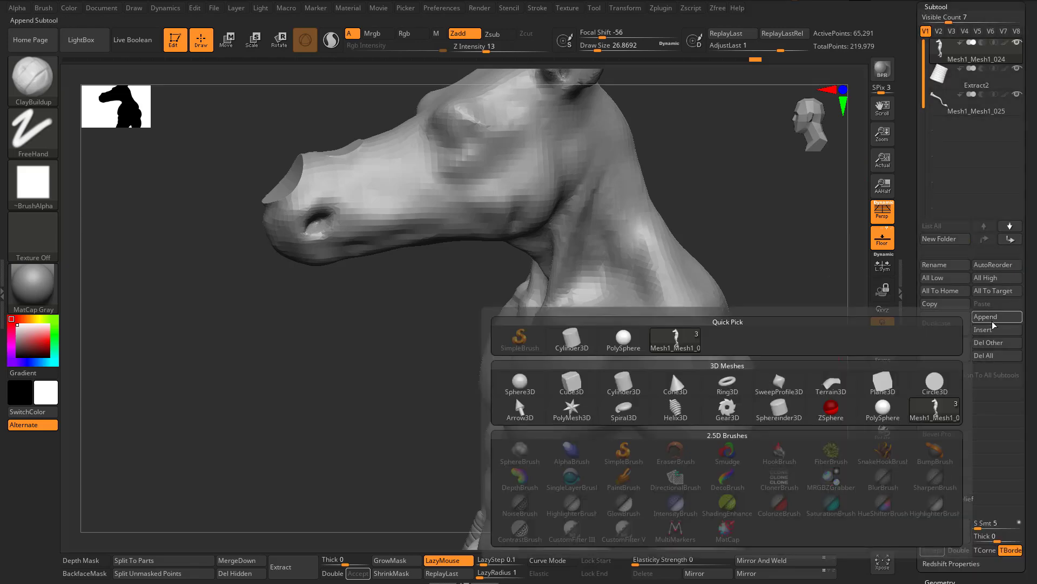
{"action": "left_click", "coordinate": [997, 325]}
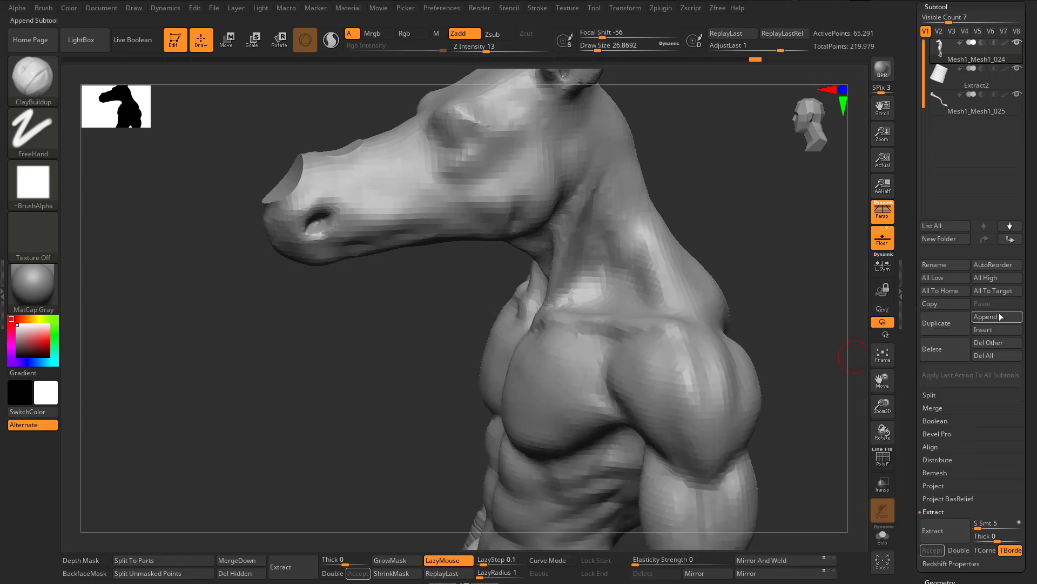
{"action": "left_click", "coordinate": [999, 317]}
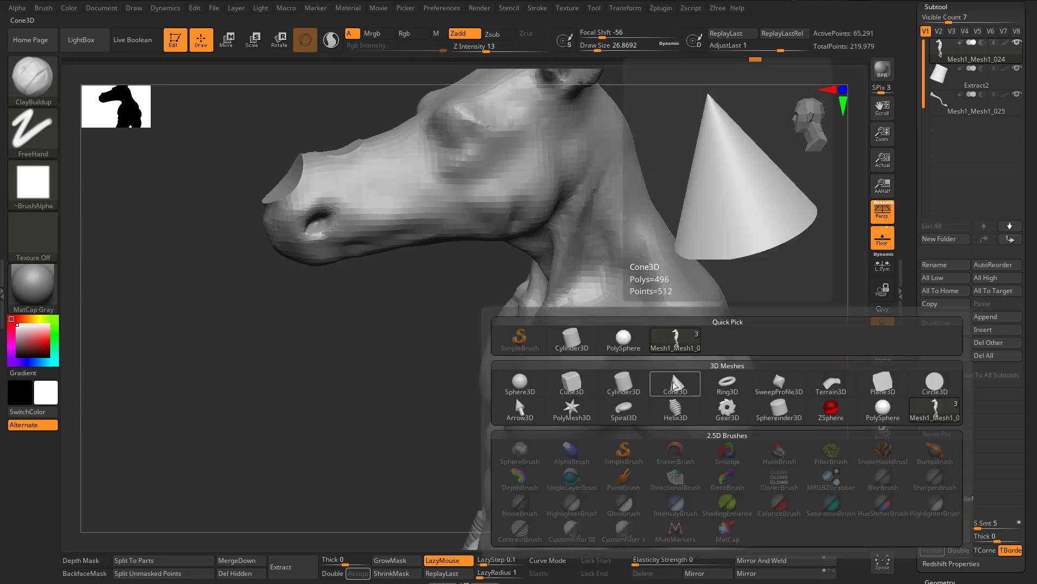
{"action": "left_click", "coordinate": [635, 387]}
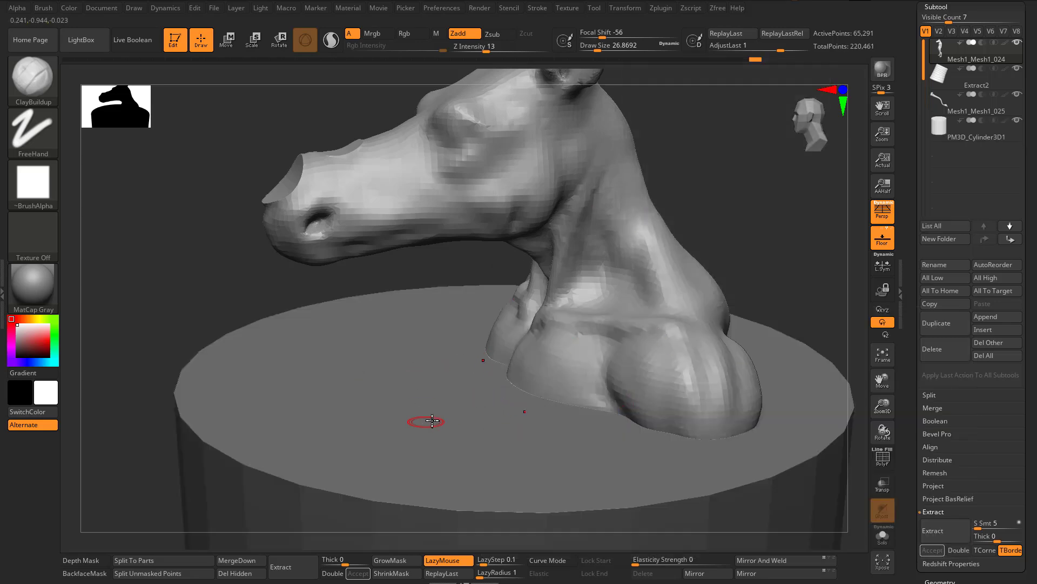
{"action": "key", "text": "w"}
{"action": "right_click_drag", "start_coordinate": [424, 269], "coordinate": [494, 330]}
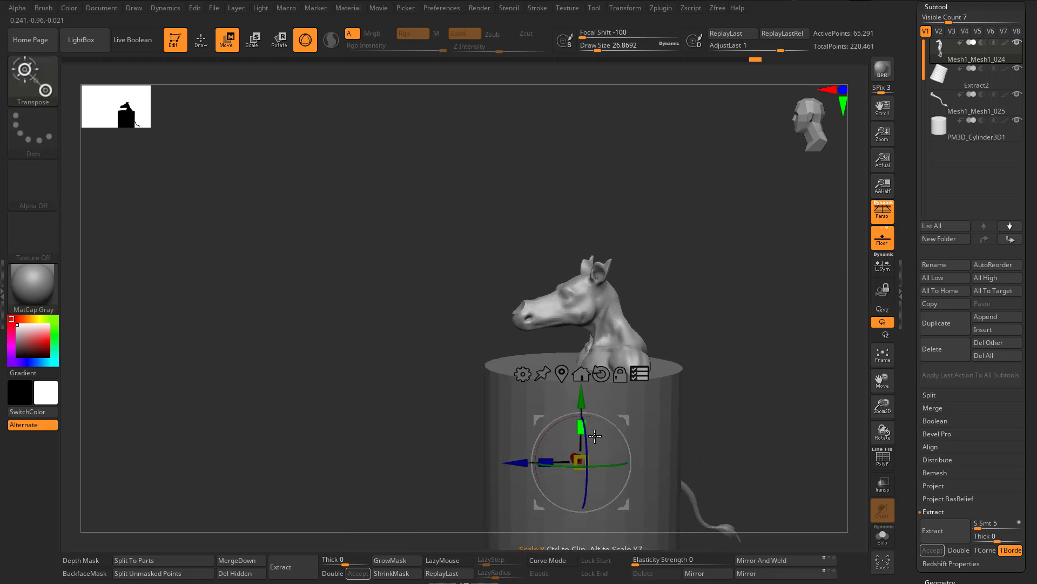
{"action": "left_click", "coordinate": [521, 375]}
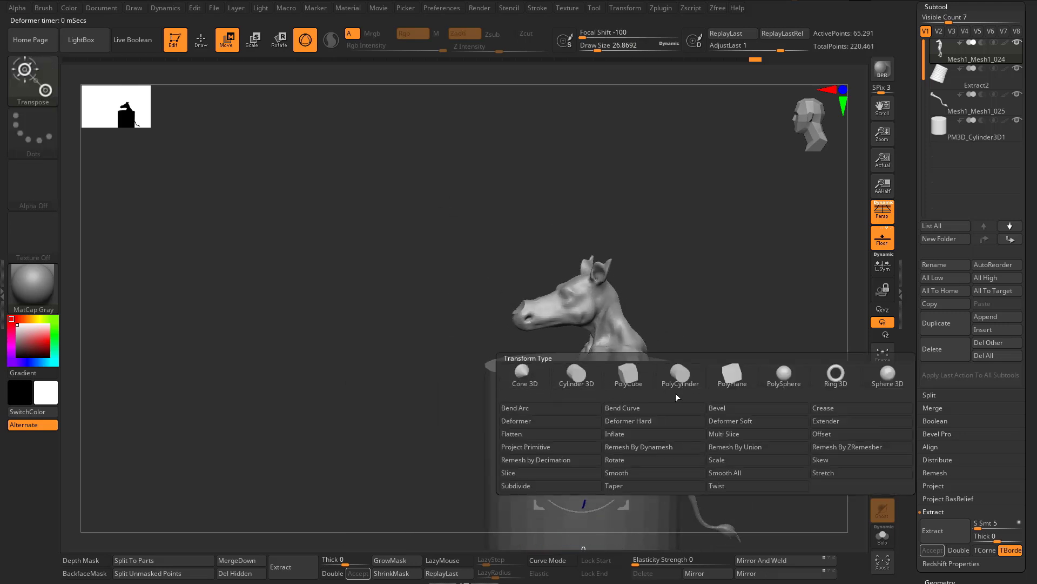
{"action": "left_click", "coordinate": [680, 376]}
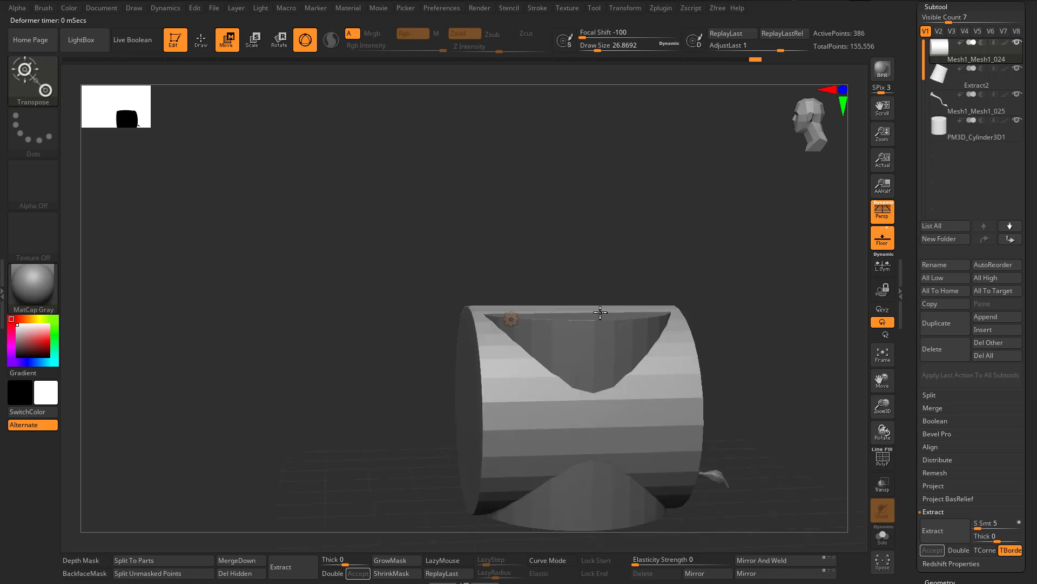
{"action": "mouse_move", "coordinate": [537, 342]}
{"action": "right_mouse_down"}
{"action": "mouse_move", "coordinate": [565, 382]}
{"action": "mouse_move", "coordinate": [538, 371]}
{"action": "mouse_move", "coordinate": [632, 370]}
{"action": "right_mouse_up"}
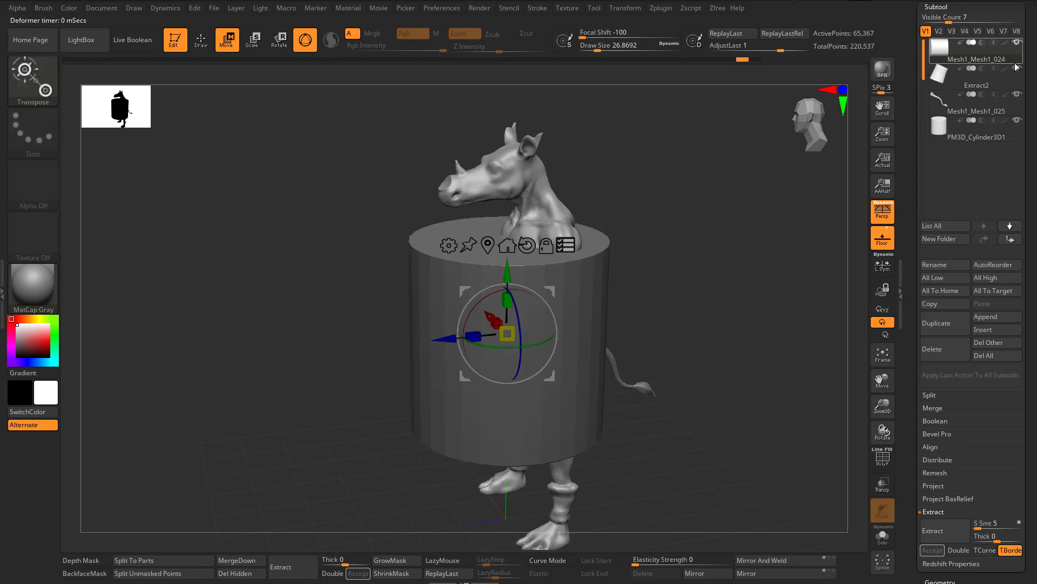
Step: Select the appended cylinder SubTool, replace its mesh with a PolyCylinder primitive, and turn on the polyframe display
{"action": "left_click", "coordinate": [1014, 91]}
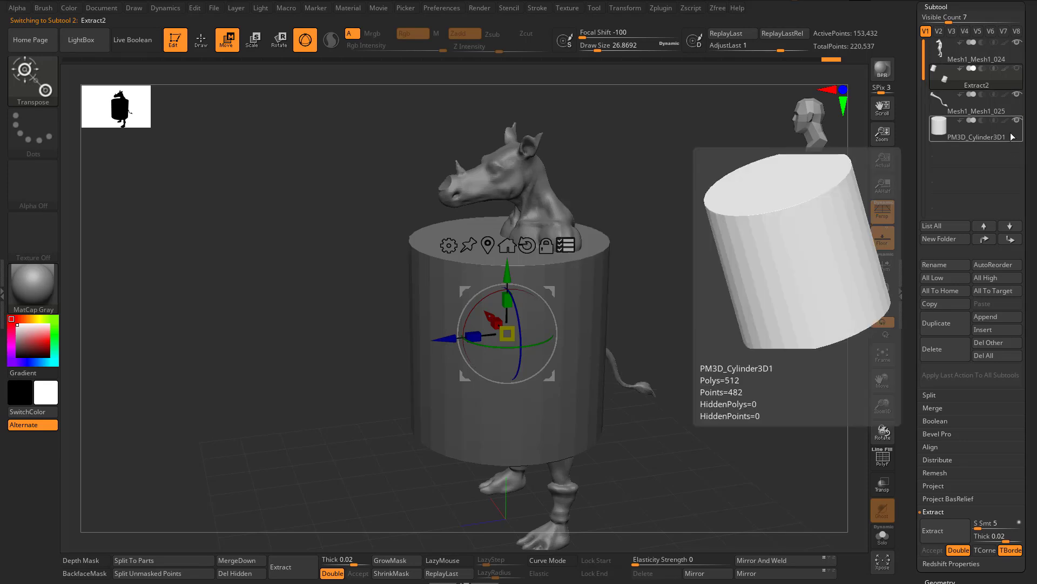
{"action": "left_click", "coordinate": [1002, 139]}
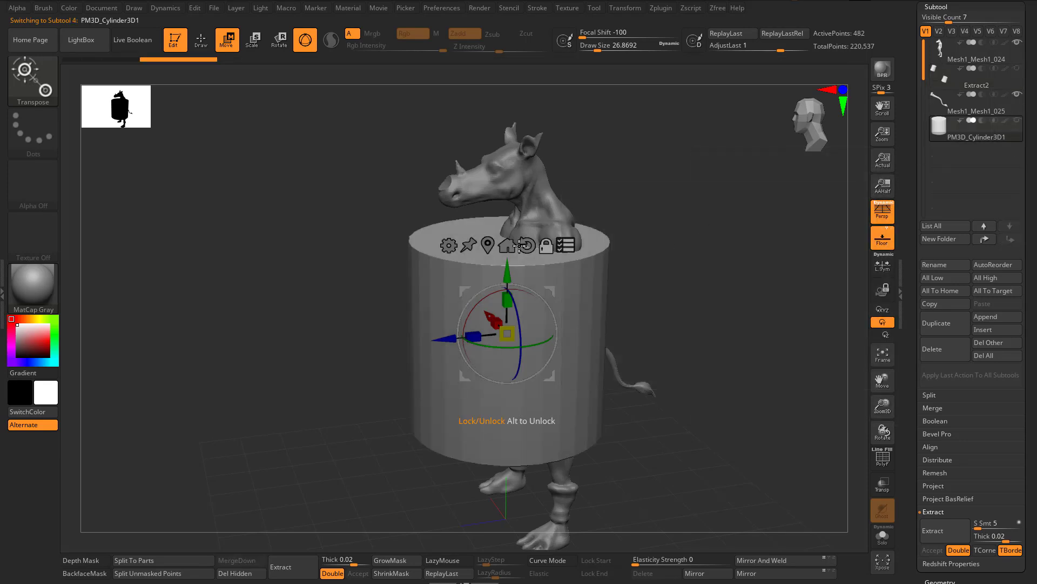
{"action": "left_click", "coordinate": [449, 246]}
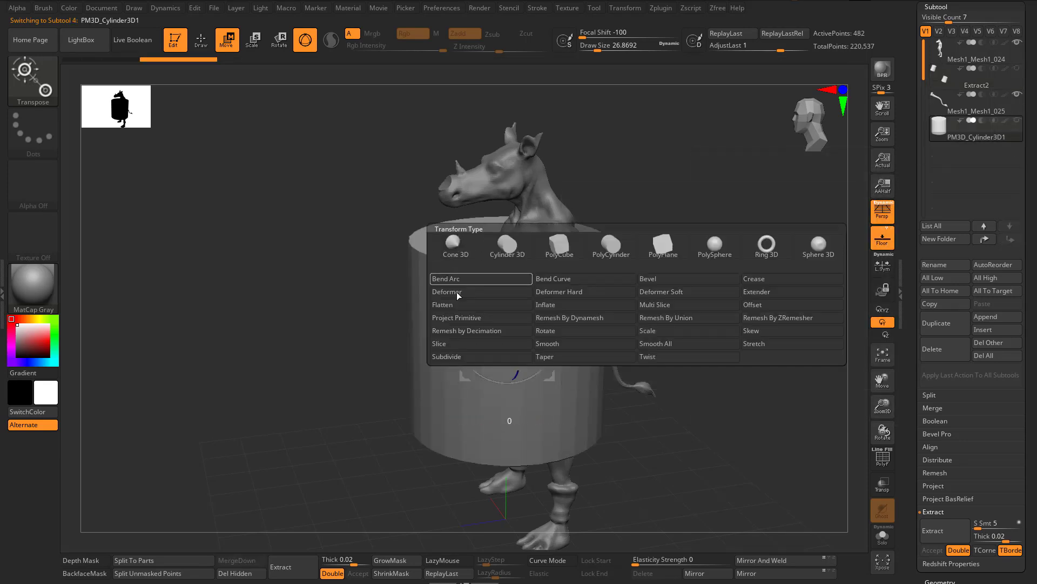
{"action": "left_click", "coordinate": [610, 252]}
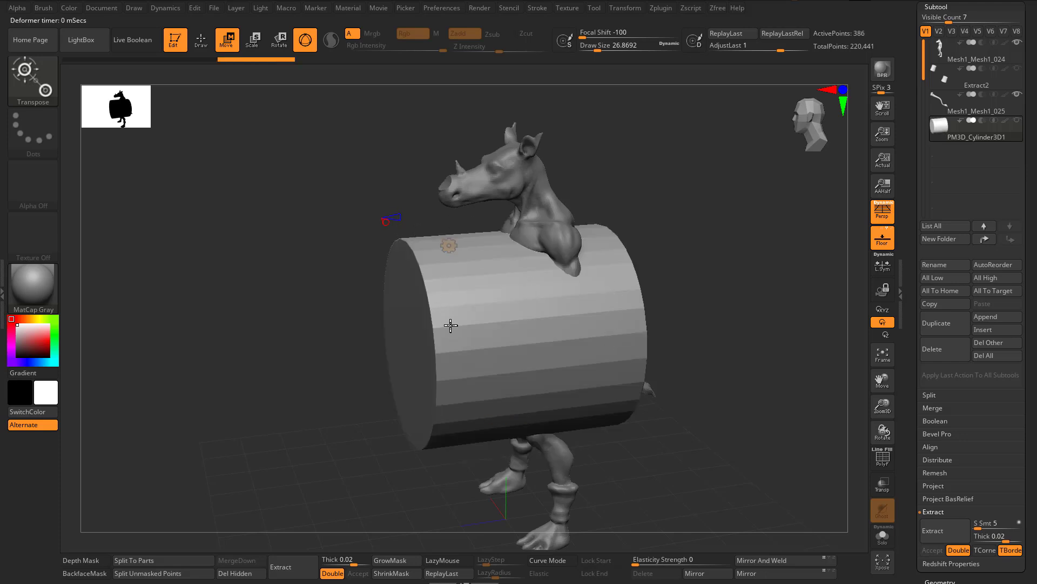
{"action": "key", "text": "shift+f"}
{"action": "right_click_drag", "start_coordinate": [458, 312], "coordinate": [445, 198]}
Step: Narrow the front end of the PolyCylinder to a tip with the Taper deformer and return to Gizmo 3D
{"action": "left_click", "coordinate": [474, 250]}
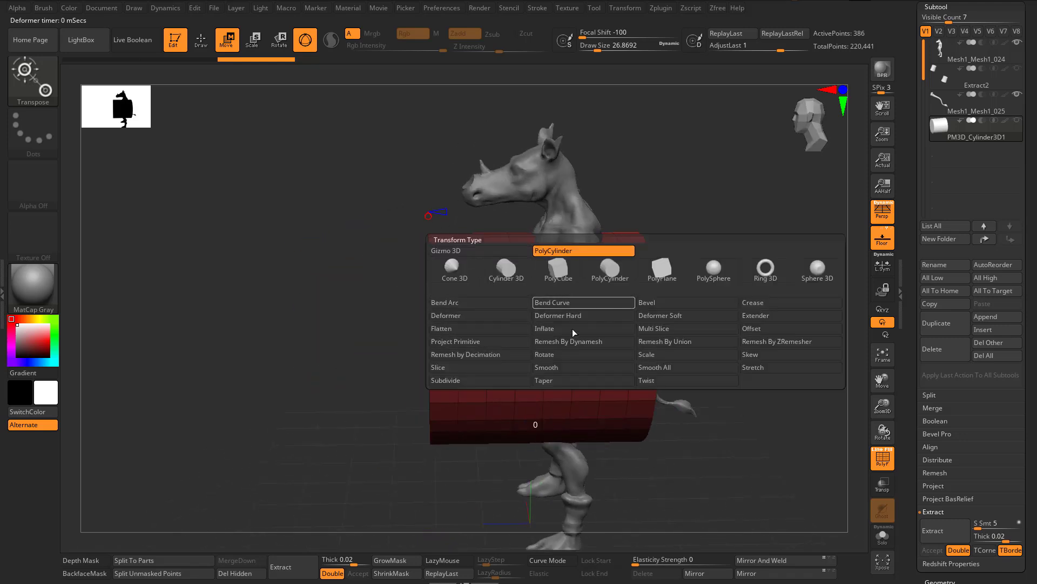
{"action": "left_click", "coordinate": [548, 381]}
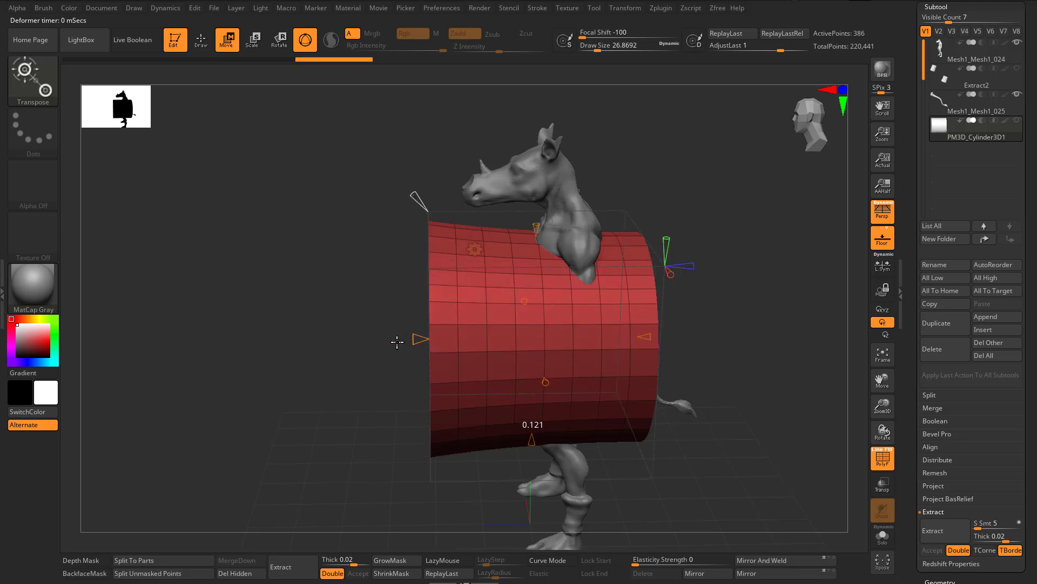
{"action": "left_click_drag", "start_coordinate": [420, 338], "coordinate": [465, 345]}
{"action": "right_click_drag", "start_coordinate": [397, 353], "coordinate": [426, 354], "text": "ctrl"}
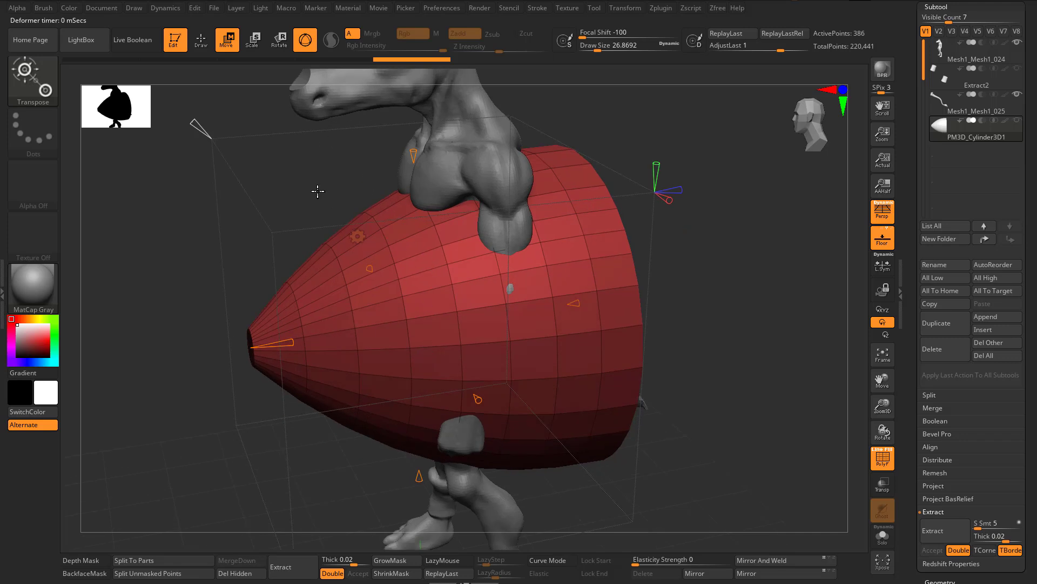
{"action": "left_click", "coordinate": [357, 238]}
{"action": "left_click", "coordinate": [554, 241]}
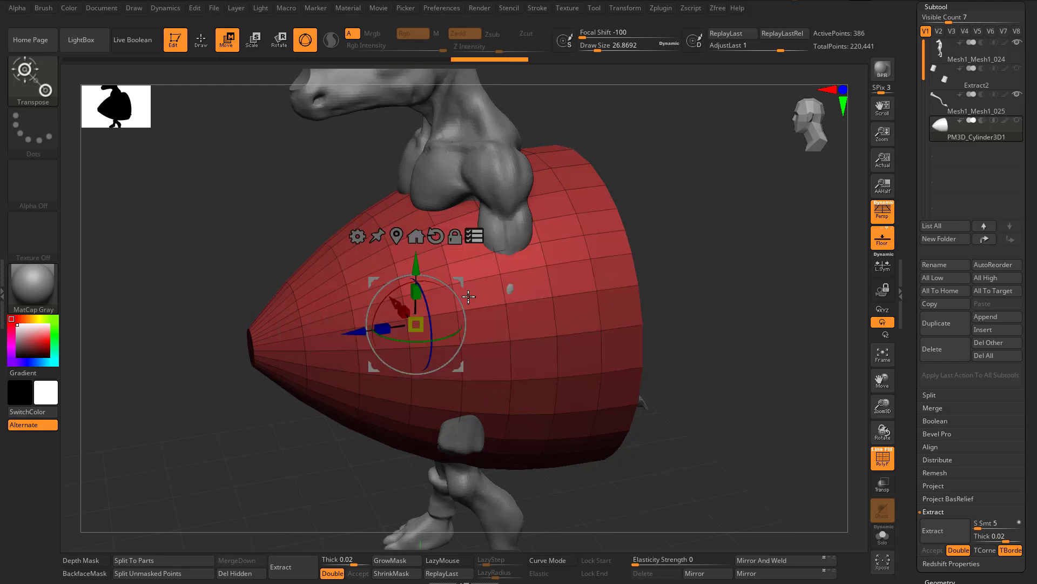
Step: Scale the tapered cylinder down and move it to the front of the snout, where the large horn was cut off
{"action": "left_click_drag", "start_coordinate": [416, 324], "coordinate": [484, 244]}
{"action": "key", "text": "ctrl+z"}
{"action": "left_click", "coordinate": [483, 243]}
{"action": "left_click_drag", "start_coordinate": [415, 324], "coordinate": [359, 421]}
{"action": "left_click_drag", "start_coordinate": [382, 328], "coordinate": [243, 356]}
{"action": "right_click_drag", "start_coordinate": [392, 216], "coordinate": [487, 287], "text": "alt"}
{"action": "left_click_drag", "start_coordinate": [385, 354], "coordinate": [378, 93]}
{"action": "right_click_drag", "start_coordinate": [489, 183], "coordinate": [592, 327]}
{"action": "right_click_drag", "start_coordinate": [516, 288], "coordinate": [554, 437], "text": "ctrl"}
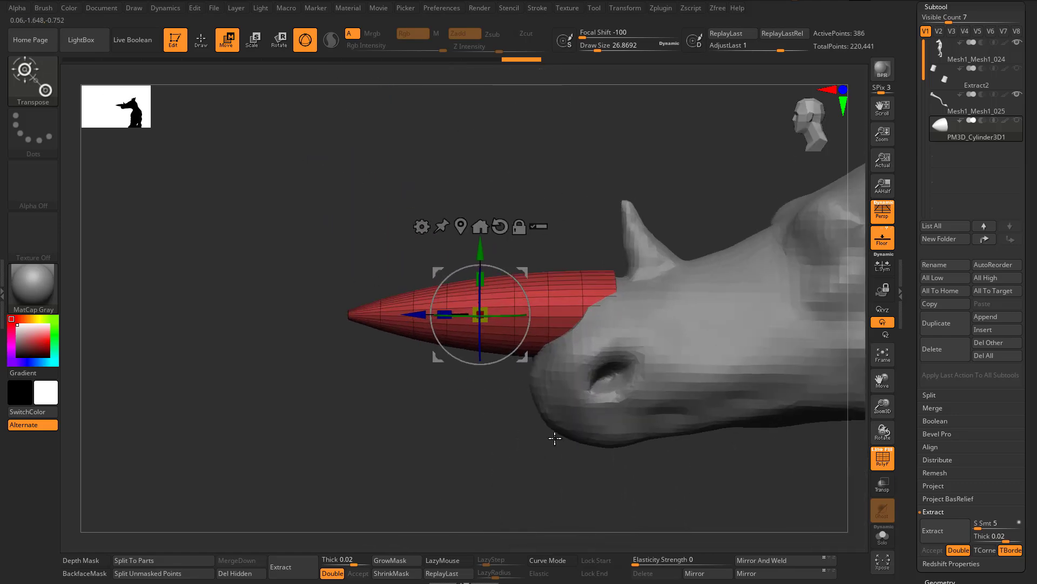
Step: Slim the tapered cylinder to match the cut horn base and stretch it lengthwise by a factor of about 1.08
{"action": "right_click_drag", "start_coordinate": [610, 276], "coordinate": [632, 315], "text": "ctrl"}
{"action": "right_click_drag", "start_coordinate": [619, 235], "coordinate": [579, 199], "text": "alt"}
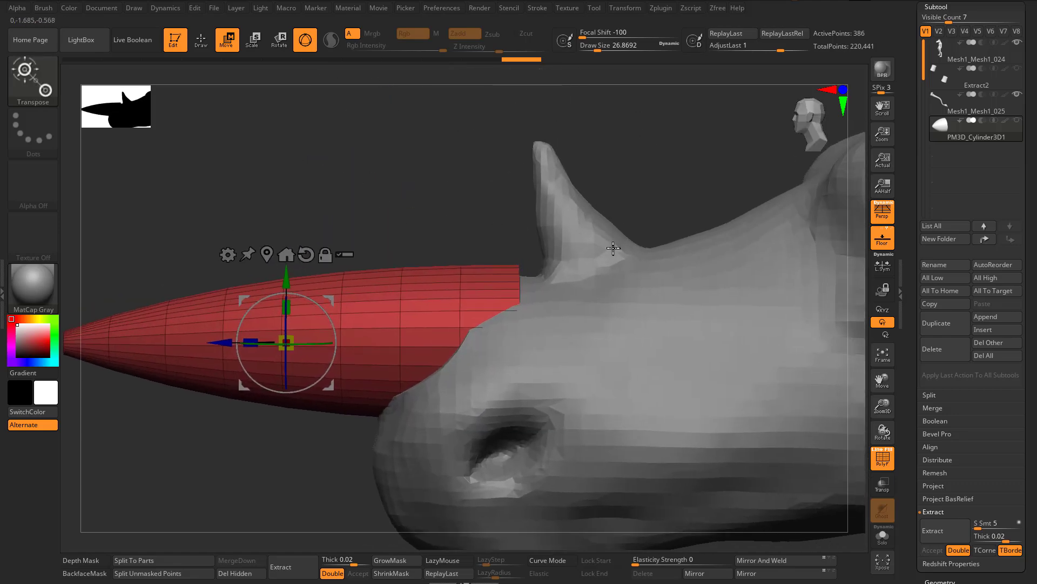
{"action": "right_click_drag", "start_coordinate": [501, 285], "coordinate": [593, 195], "text": "alt"}
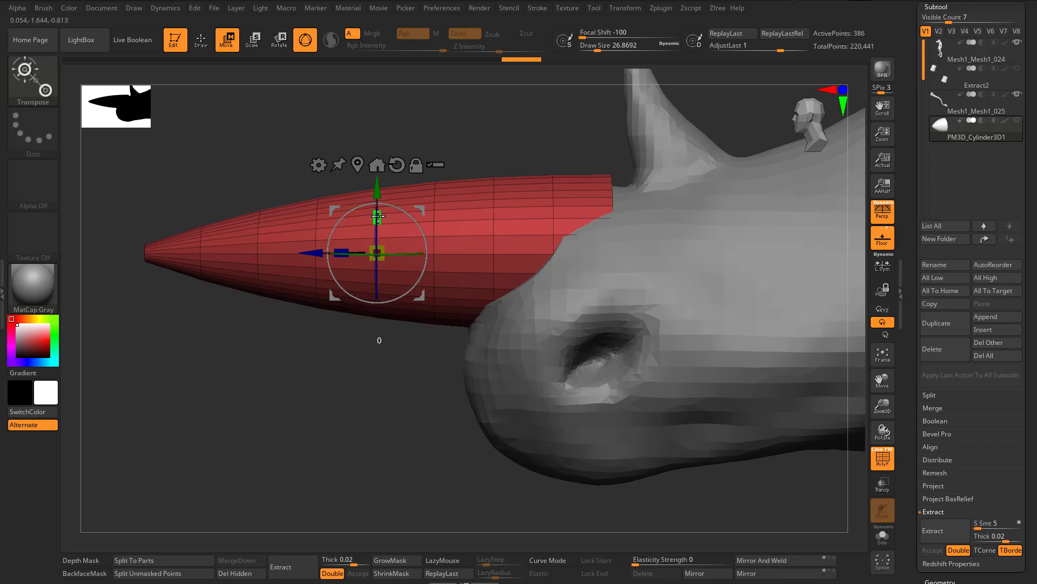
{"action": "left_click_drag", "start_coordinate": [378, 216], "coordinate": [350, 258]}
{"action": "key", "text": "ctrl+z"}
{"action": "left_click_drag", "start_coordinate": [340, 252], "coordinate": [318, 248]}
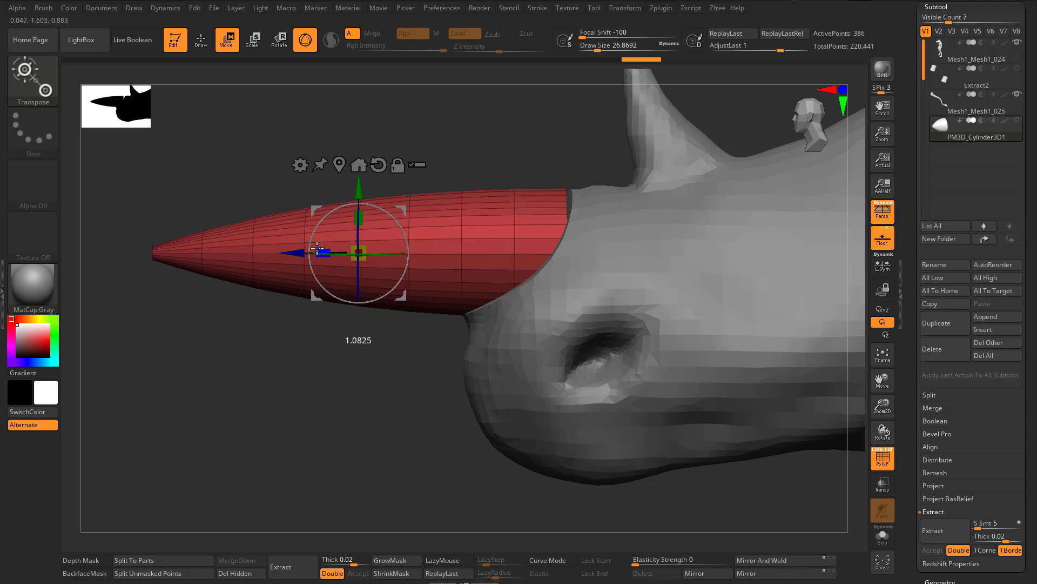
{"action": "left_click", "coordinate": [300, 165]}
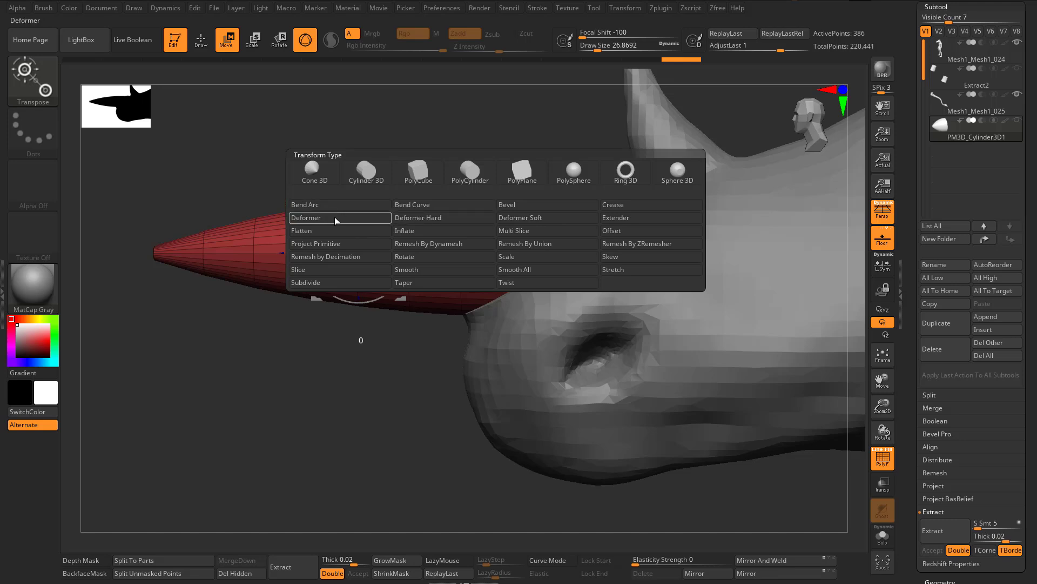
{"action": "left_click", "coordinate": [406, 204]}
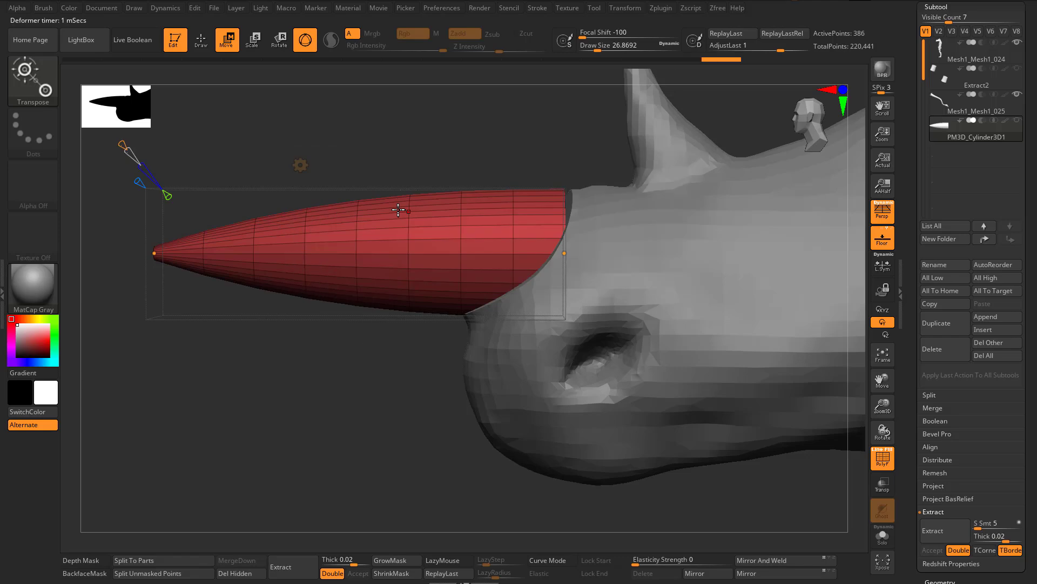
{"action": "left_click_drag", "start_coordinate": [174, 192], "coordinate": [147, 207]}
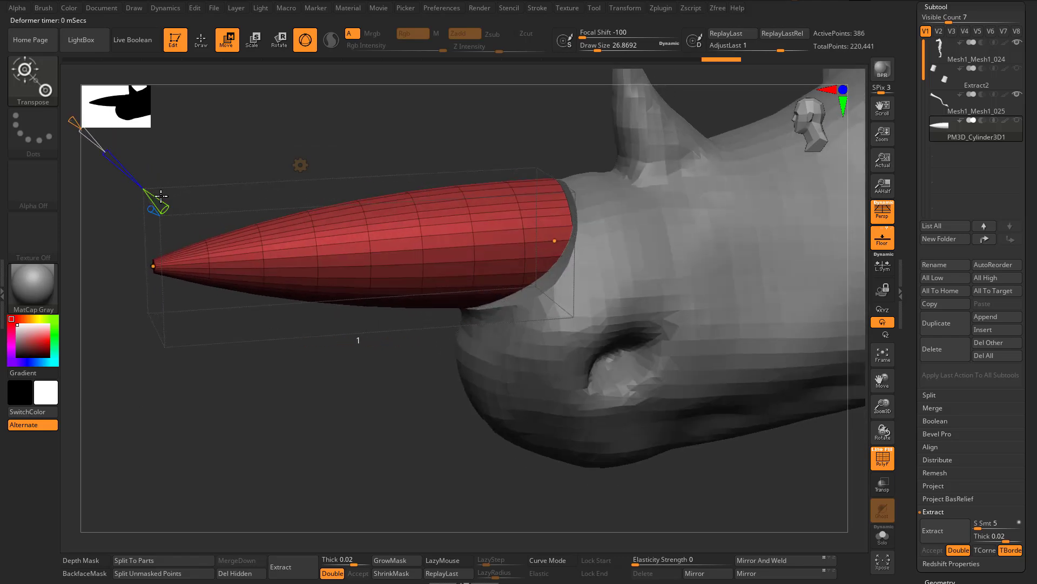
{"action": "left_click_drag", "start_coordinate": [133, 163], "coordinate": [303, 208]}
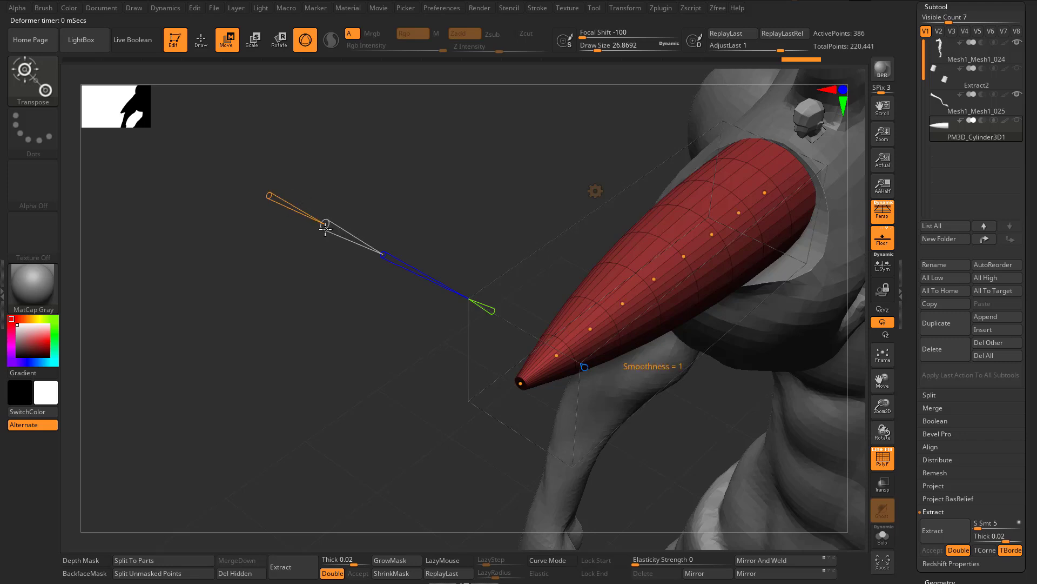
{"action": "left_click_drag", "start_coordinate": [325, 227], "coordinate": [354, 210]}
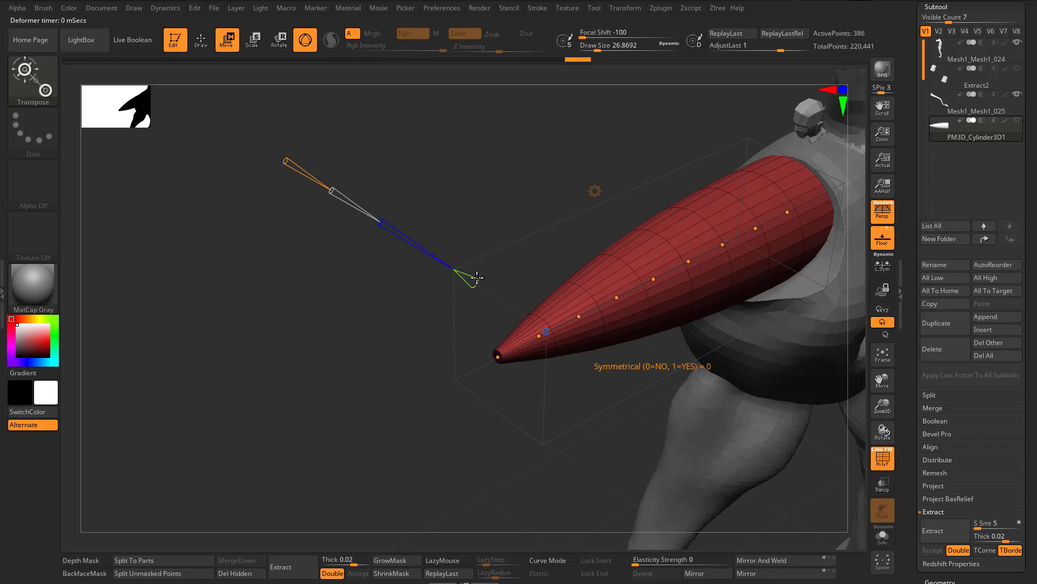
{"action": "left_click_drag", "start_coordinate": [477, 278], "coordinate": [492, 285]}
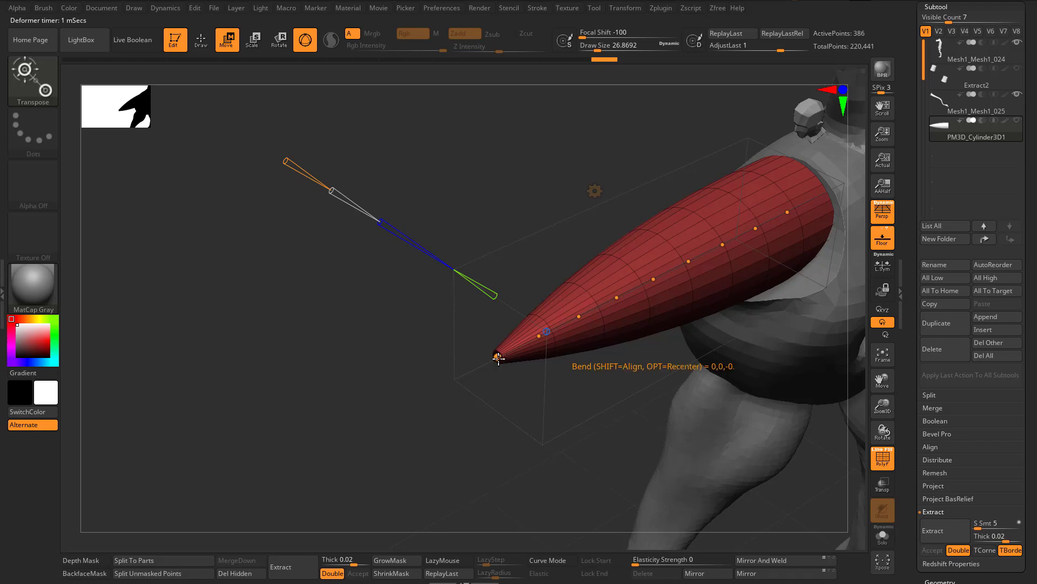
{"action": "left_click_drag", "start_coordinate": [498, 358], "coordinate": [481, 385]}
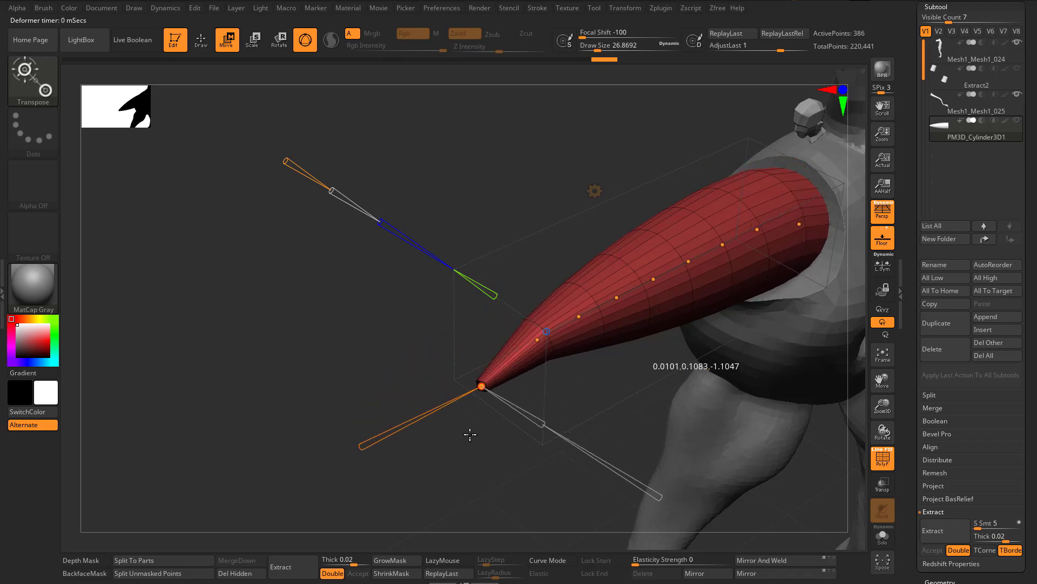
{"action": "mouse_move", "coordinate": [470, 434]}
{"action": "left_mouse_down"}
{"action": "mouse_move", "coordinate": [476, 455]}
{"action": "mouse_move", "coordinate": [509, 245]}
{"action": "mouse_move", "coordinate": [469, 454]}
{"action": "left_mouse_up"}
{"action": "key", "text": "ctrl+z"}
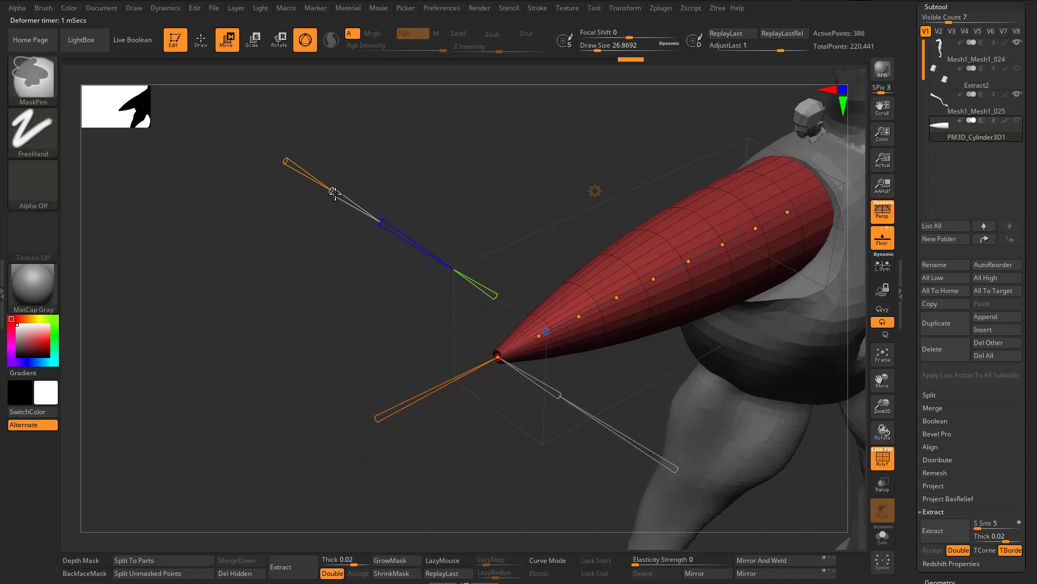
{"action": "mouse_move", "coordinate": [338, 199]}
{"action": "right_mouse_down"}
{"action": "mouse_move", "coordinate": [361, 216]}
{"action": "mouse_move", "coordinate": [342, 198]}
{"action": "right_mouse_up"}
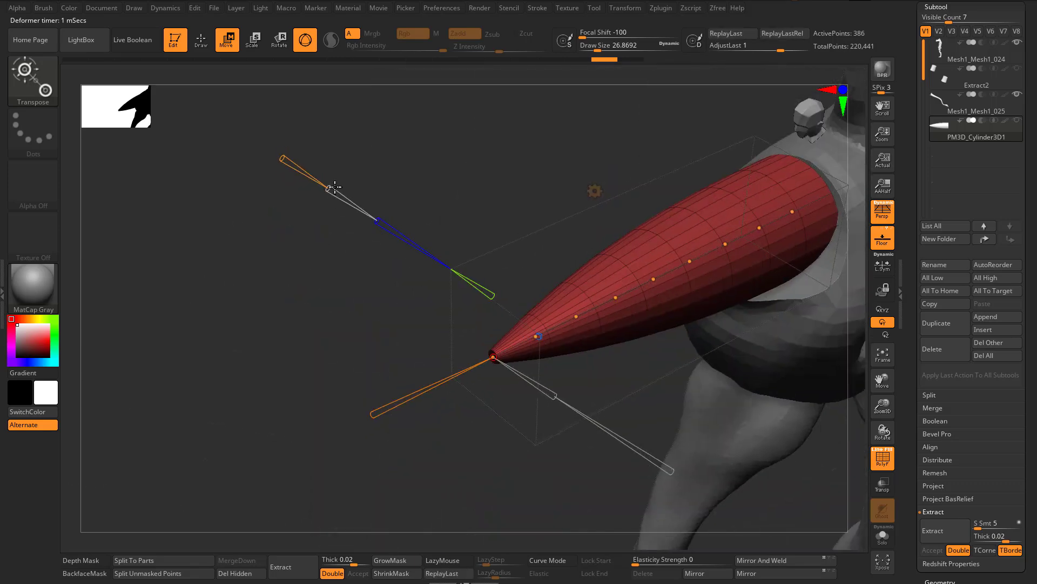
{"action": "left_click_drag", "start_coordinate": [335, 187], "coordinate": [355, 204]}
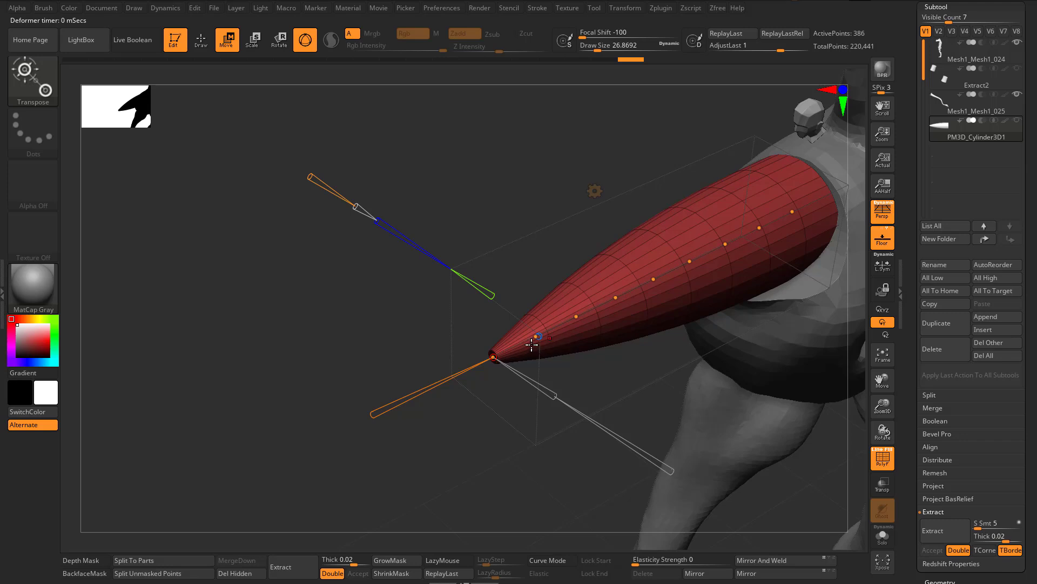
{"action": "left_click_drag", "start_coordinate": [493, 357], "coordinate": [588, 434]}
{"action": "left_click", "coordinate": [594, 190]}
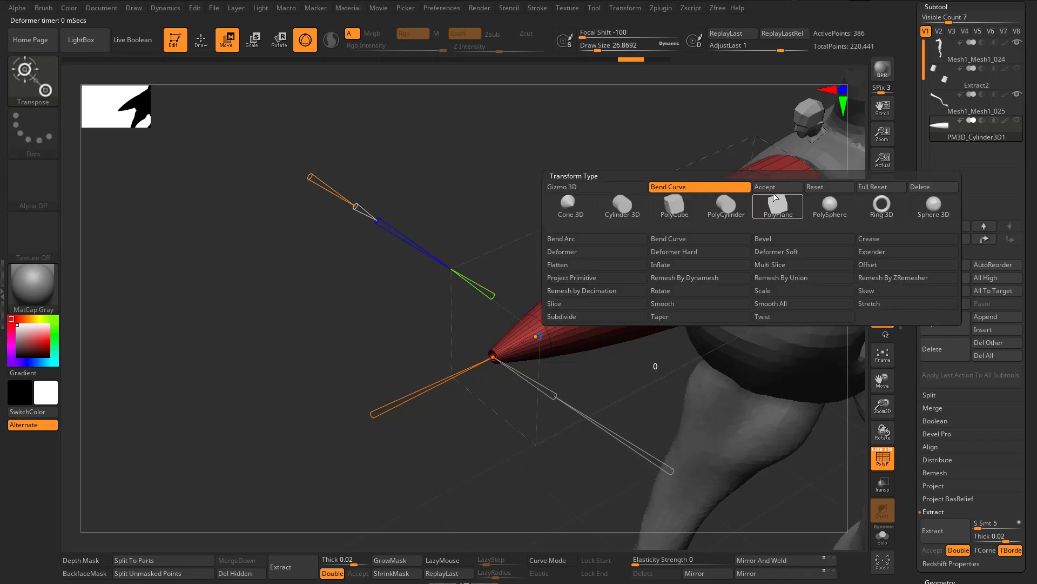
{"action": "left_click", "coordinate": [927, 185]}
Step: Bend the tapered cylinder into an upward-curving horn with the Bend Arc deformer and accept the deformation
{"action": "left_click", "coordinate": [596, 191]}
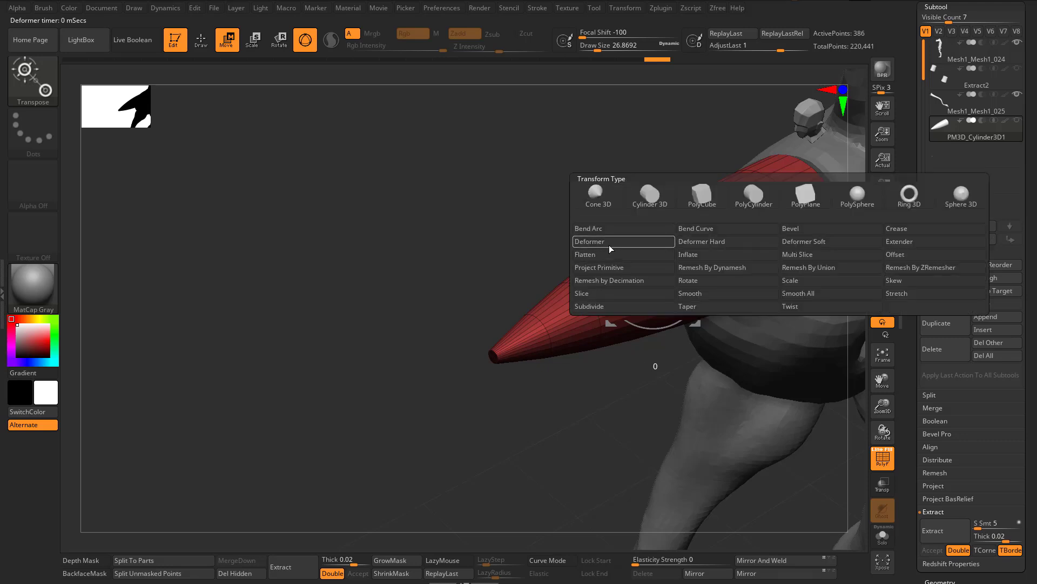
{"action": "left_click", "coordinate": [643, 241]}
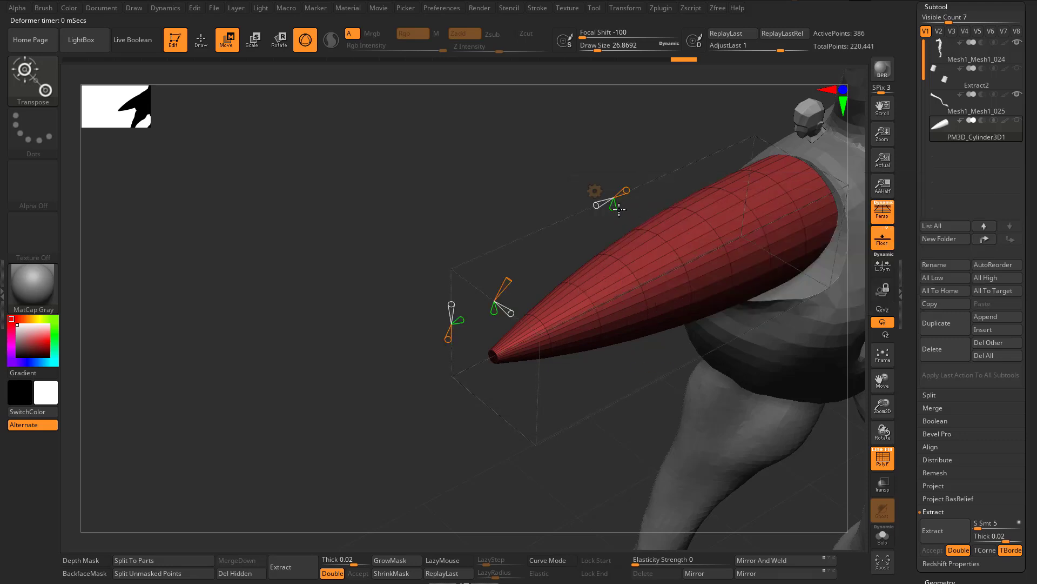
{"action": "left_click_drag", "start_coordinate": [624, 191], "coordinate": [611, 141]}
{"action": "right_click_drag", "start_coordinate": [611, 142], "coordinate": [637, 238]}
{"action": "left_click_drag", "start_coordinate": [611, 222], "coordinate": [669, 180]}
{"action": "right_click_drag", "start_coordinate": [701, 220], "coordinate": [393, 211]}
{"action": "key", "text": "e"}
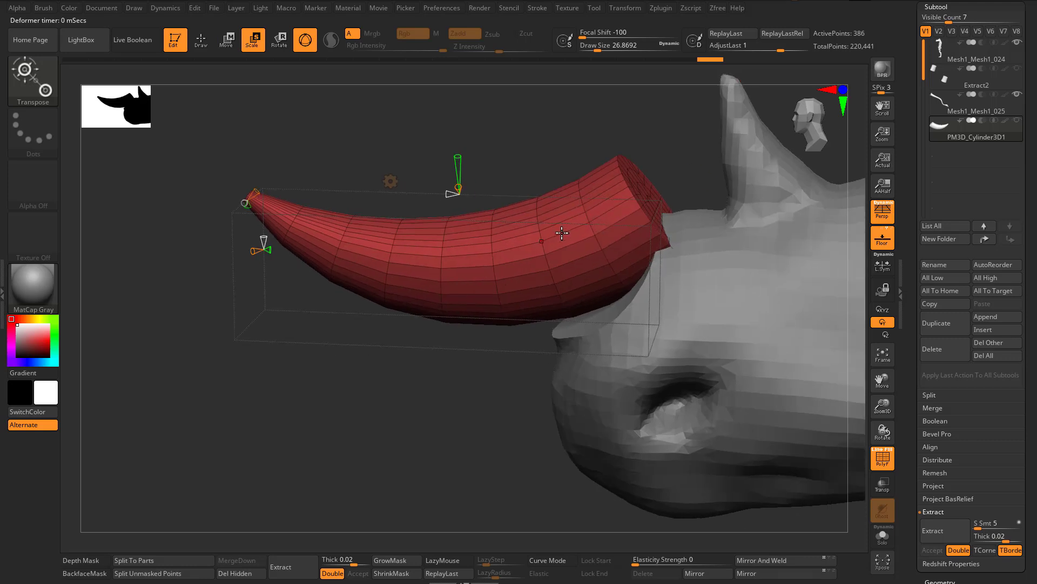
{"action": "key", "text": "q"}
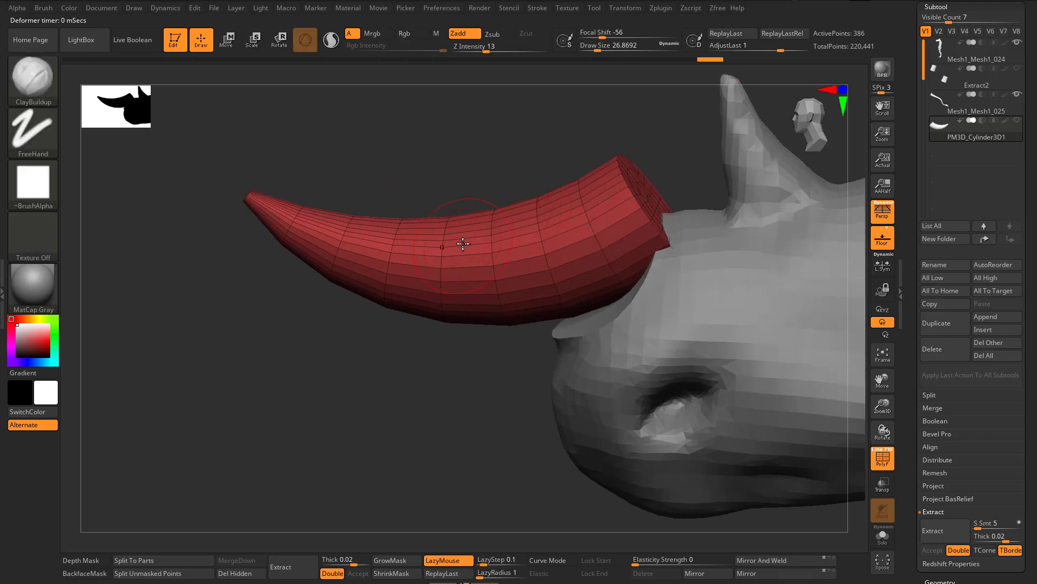
{"action": "key", "text": "w"}
{"action": "left_click", "coordinate": [391, 182]}
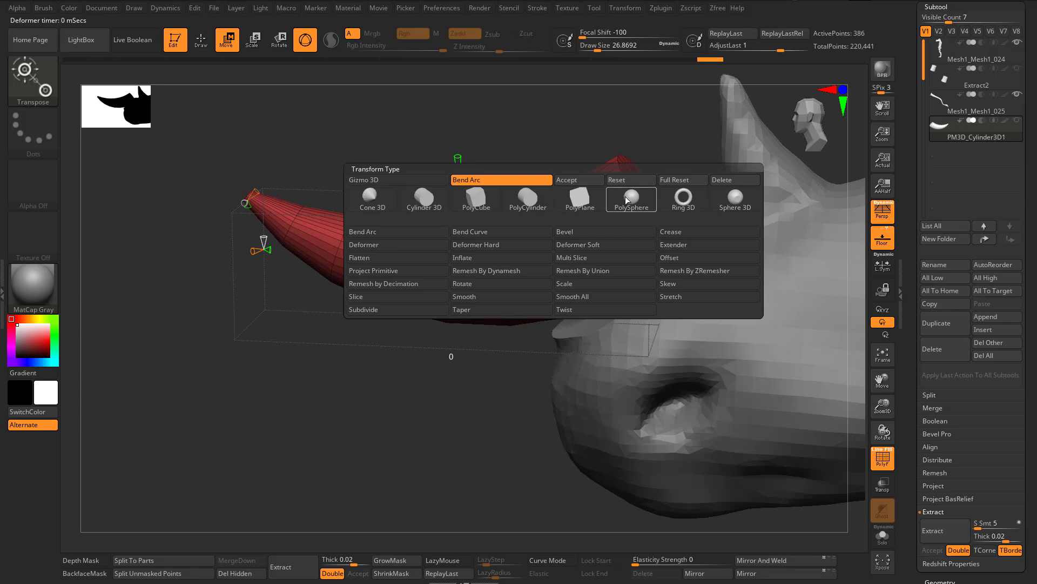
{"action": "left_click", "coordinate": [581, 179]}
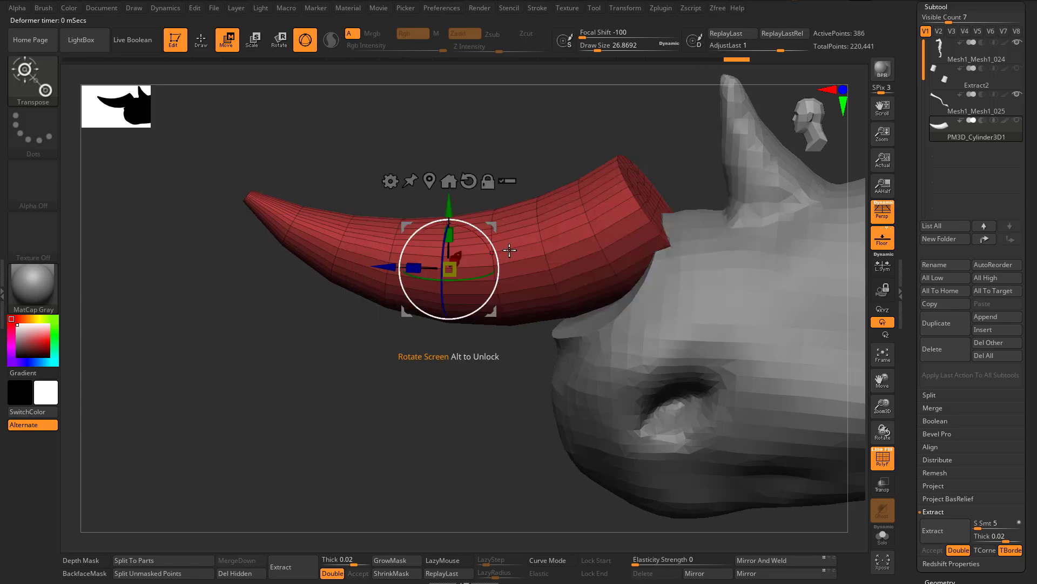
Step: Rotate the curved horn upright and seat its wide end on the cut base at the front of the snout
{"action": "left_click_drag", "start_coordinate": [508, 254], "coordinate": [500, 301]}
{"action": "left_click_drag", "start_coordinate": [481, 239], "coordinate": [533, 99]}
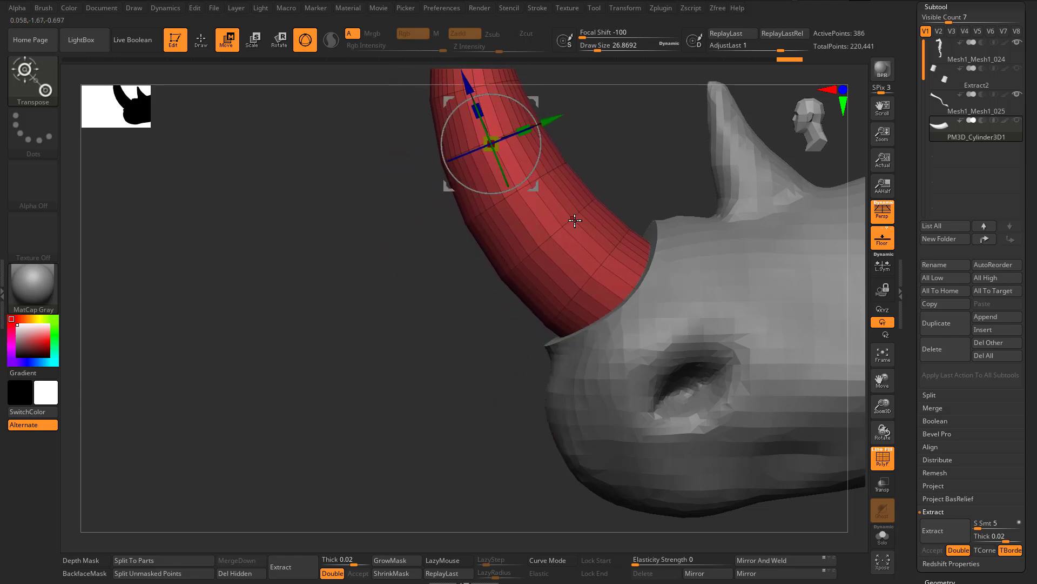
{"action": "right_click_drag", "start_coordinate": [574, 221], "coordinate": [466, 319], "text": "alt"}
{"action": "mouse_move", "coordinate": [319, 316]}
{"action": "left_mouse_down"}
{"action": "mouse_move", "coordinate": [322, 305]}
{"action": "mouse_move", "coordinate": [317, 314]}
{"action": "left_mouse_up"}
{"action": "right_click_drag", "start_coordinate": [412, 331], "coordinate": [381, 299]}
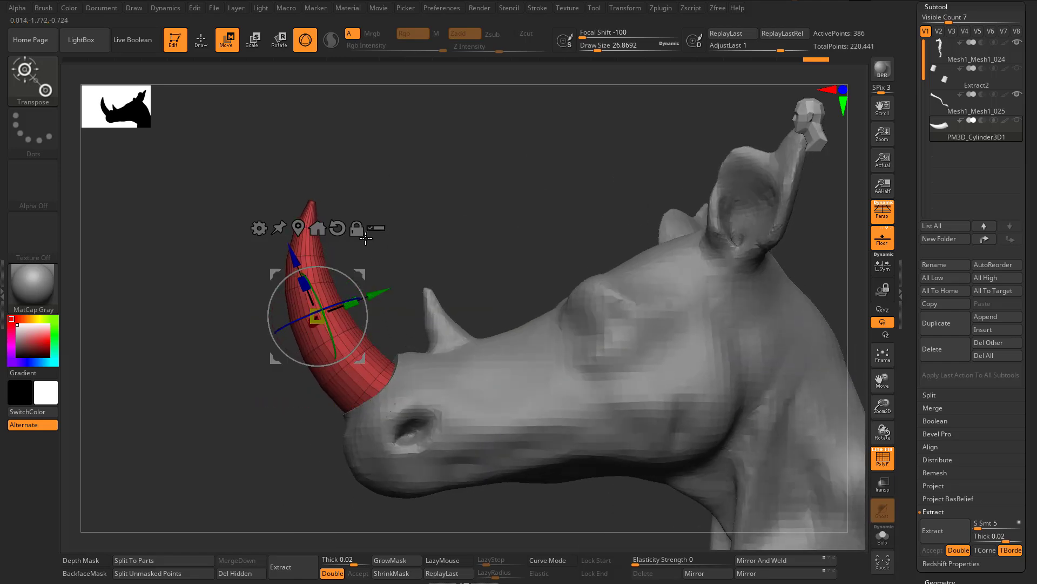
{"action": "right_click_drag", "start_coordinate": [436, 260], "coordinate": [435, 260]}
{"action": "right_click_drag", "start_coordinate": [417, 254], "coordinate": [352, 422], "text": "ctrl"}
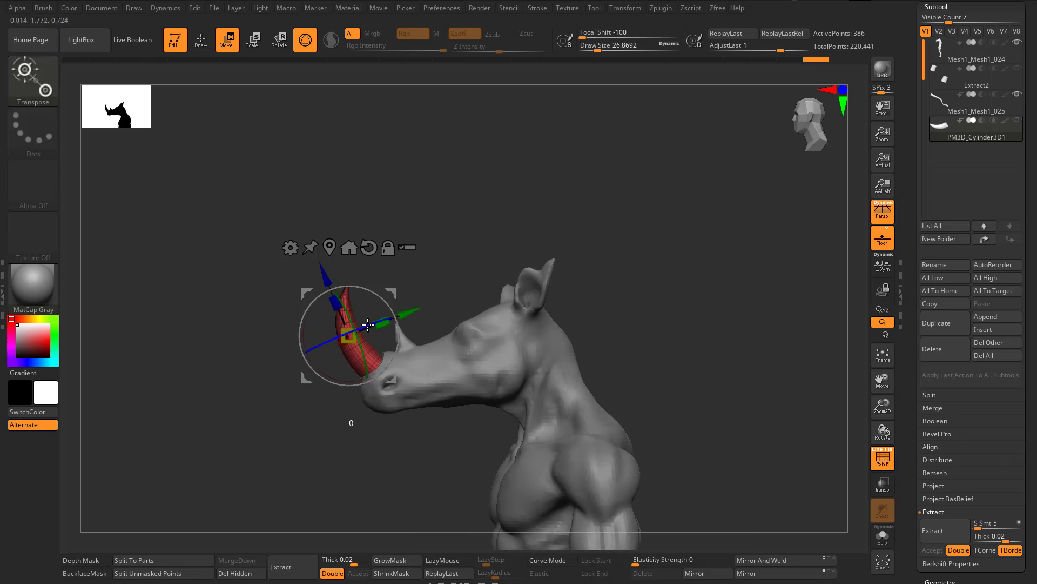
{"action": "right_click", "coordinate": [323, 397]}
{"action": "right_click_drag", "start_coordinate": [449, 237], "coordinate": [450, 257]}
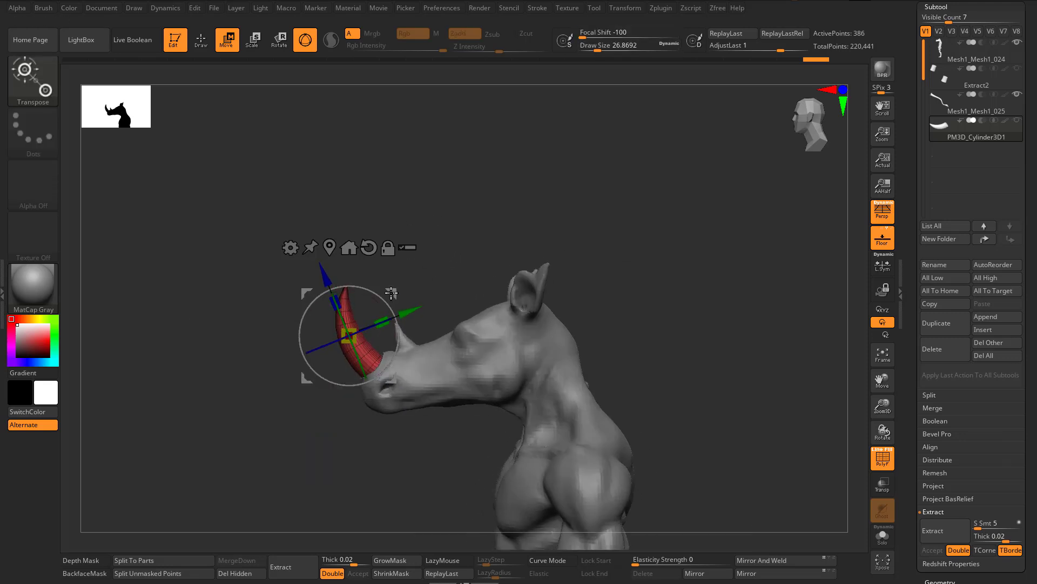
{"action": "left_click_drag", "start_coordinate": [391, 293], "coordinate": [382, 298]}
{"action": "right_click_drag", "start_coordinate": [477, 278], "coordinate": [468, 225], "text": "ctrl"}
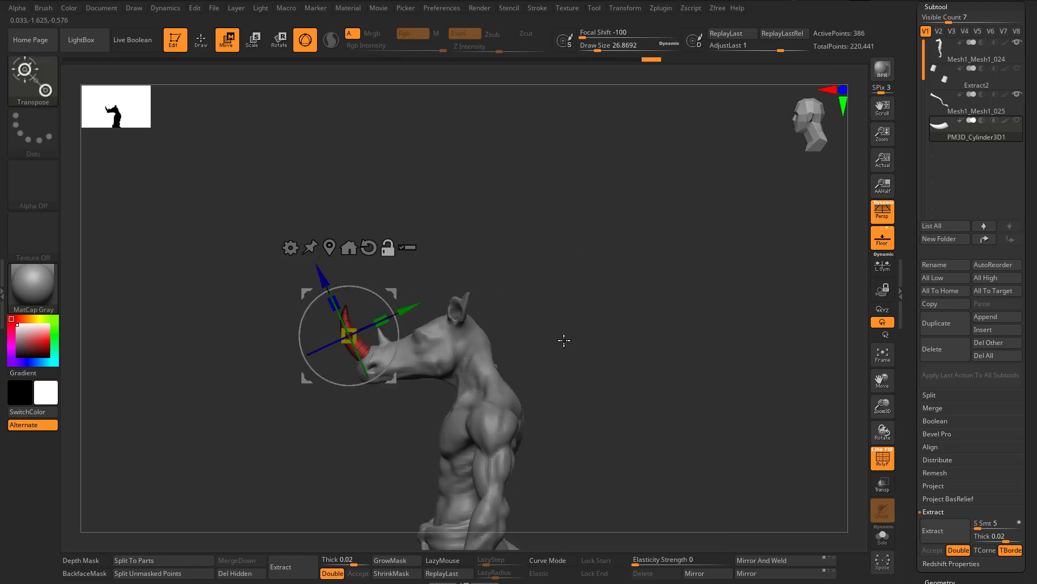
{"action": "right_click_drag", "start_coordinate": [403, 396], "coordinate": [465, 475], "text": "alt"}
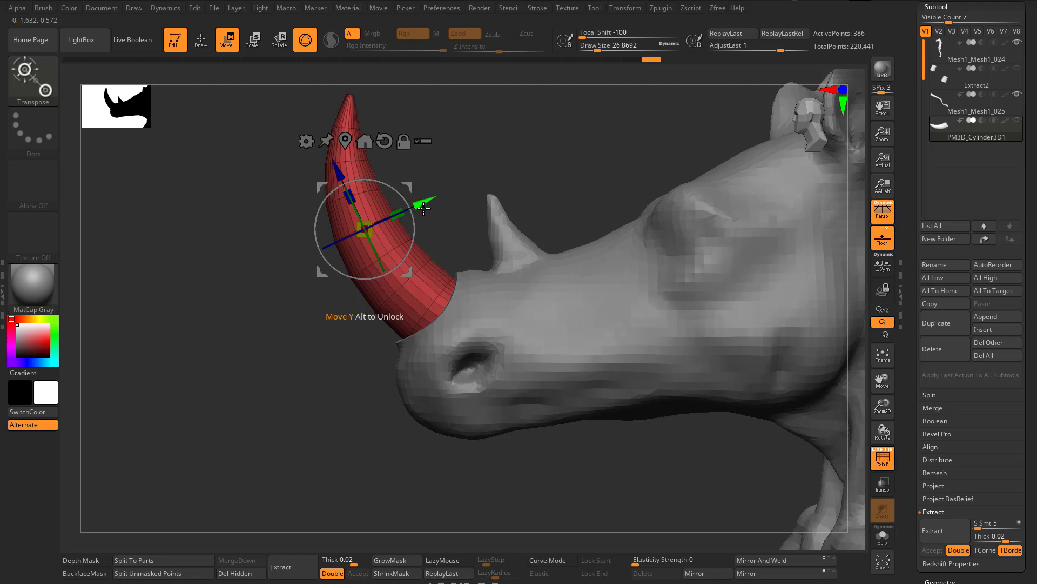
Step: Duplicate the curved horn within its SubTool and shrink the copy next to the smaller horn on the snout
{"action": "left_click_drag", "start_coordinate": [424, 208], "coordinate": [452, 234], "text": "ctrl"}
{"action": "left_click_drag", "start_coordinate": [507, 142], "coordinate": [532, 185]}
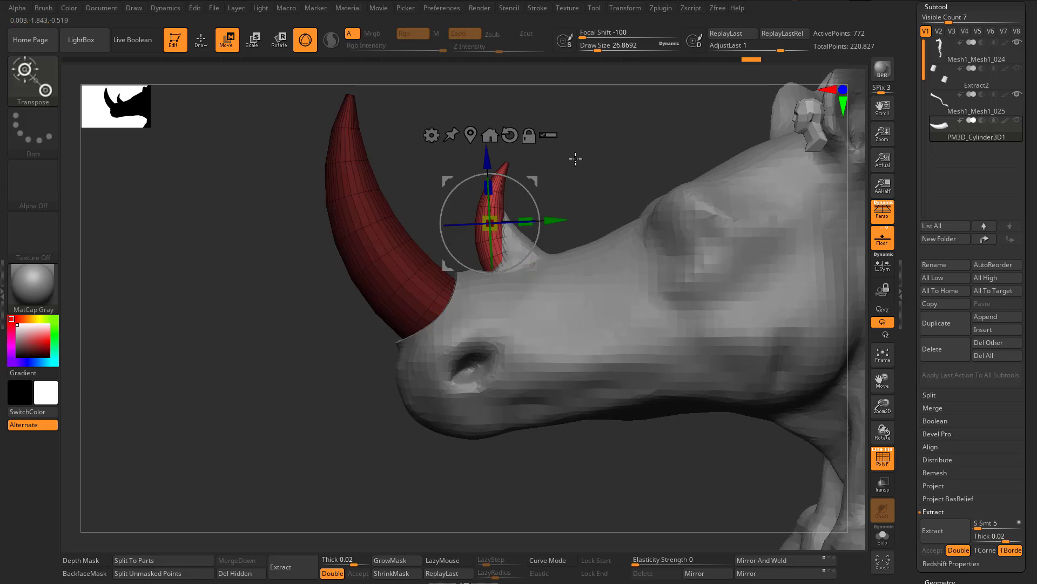
{"action": "left_click_drag", "start_coordinate": [576, 159], "coordinate": [519, 162]}
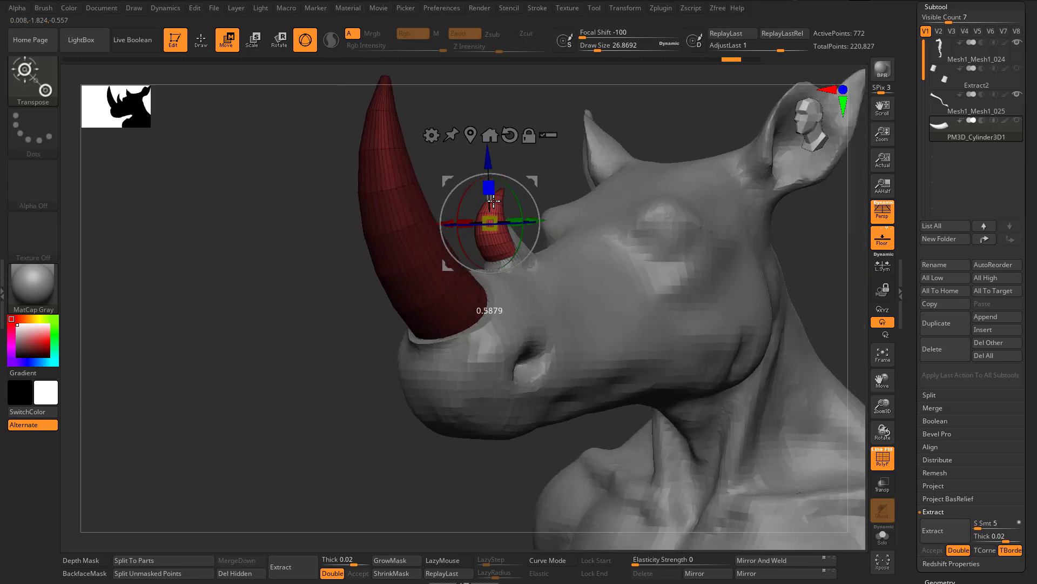
{"action": "left_click_drag", "start_coordinate": [493, 201], "coordinate": [493, 202]}
{"action": "key", "text": "ctrl+z"}
Step: Tilt the small horn copy by about 20° and move it onto the existing smaller horn
{"action": "left_click_drag", "start_coordinate": [549, 161], "coordinate": [524, 174]}
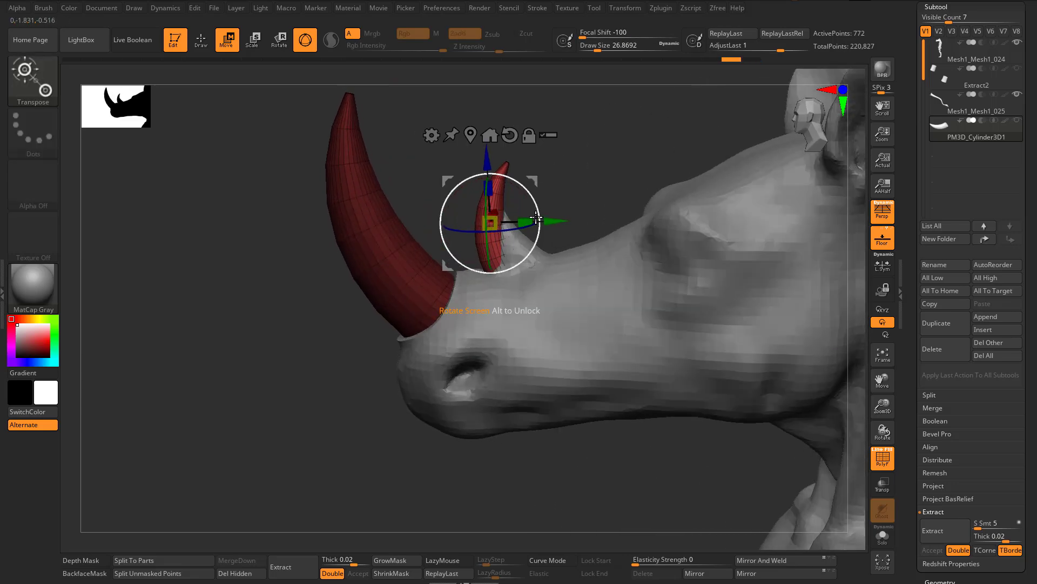
{"action": "left_click_drag", "start_coordinate": [609, 169], "coordinate": [534, 203]}
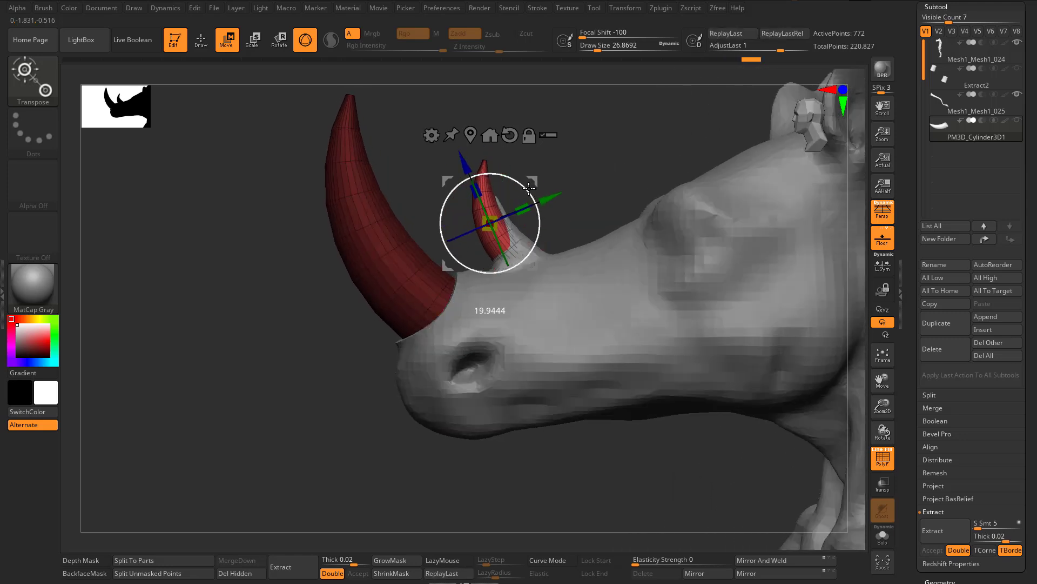
{"action": "mouse_move", "coordinate": [539, 182]}
{"action": "left_mouse_down"}
{"action": "mouse_move", "coordinate": [546, 186]}
{"action": "mouse_move", "coordinate": [535, 156]}
{"action": "mouse_move", "coordinate": [551, 187]}
{"action": "left_mouse_up"}
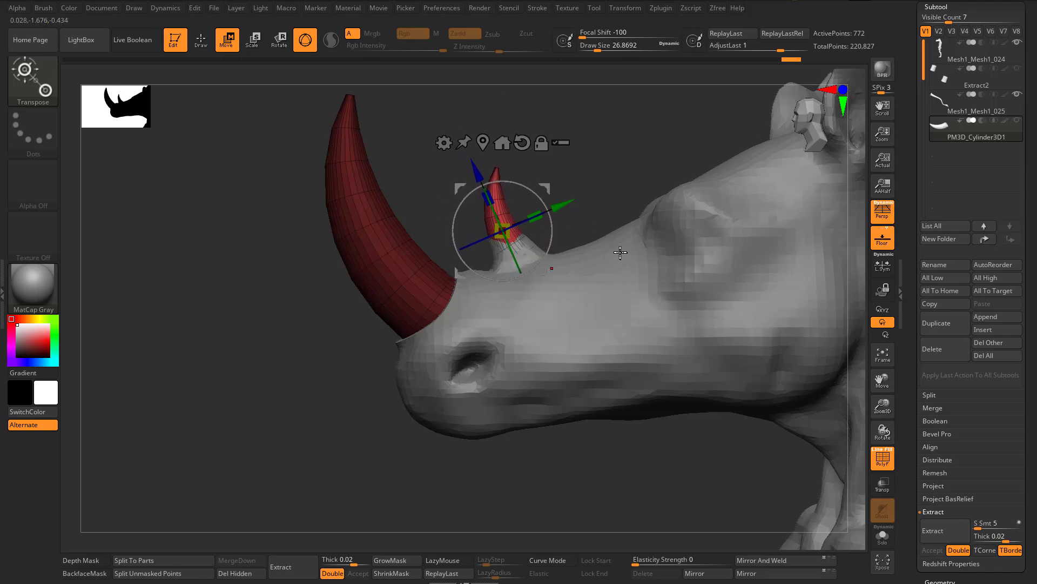
Step: Select the body SubTool, show the new horns, and cut off the old smaller horn at its base with the KnifeCurve brush
{"action": "left_click", "coordinate": [622, 286], "text": "alt"}
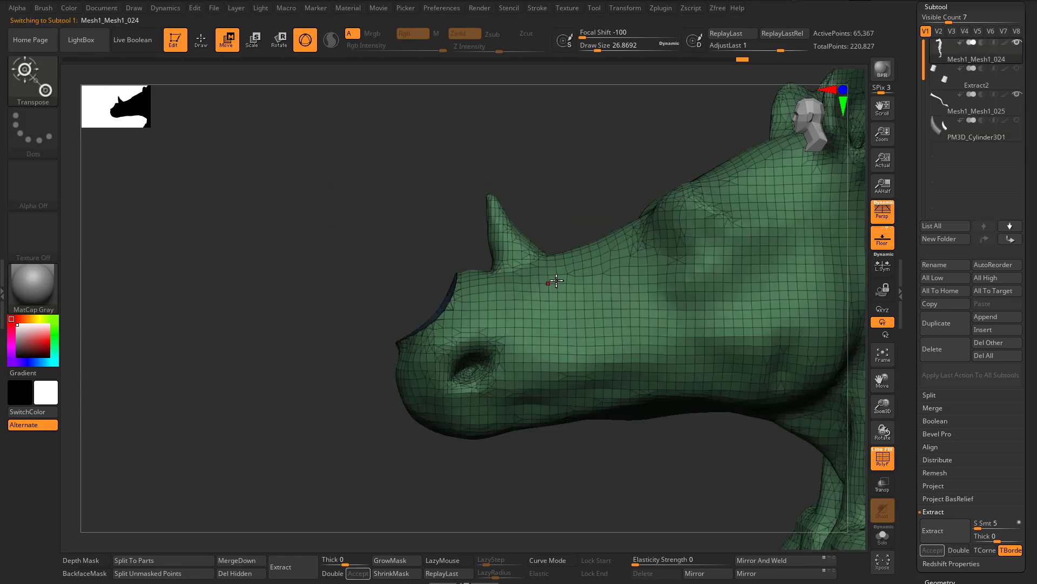
{"action": "left_click", "coordinate": [1017, 120]}
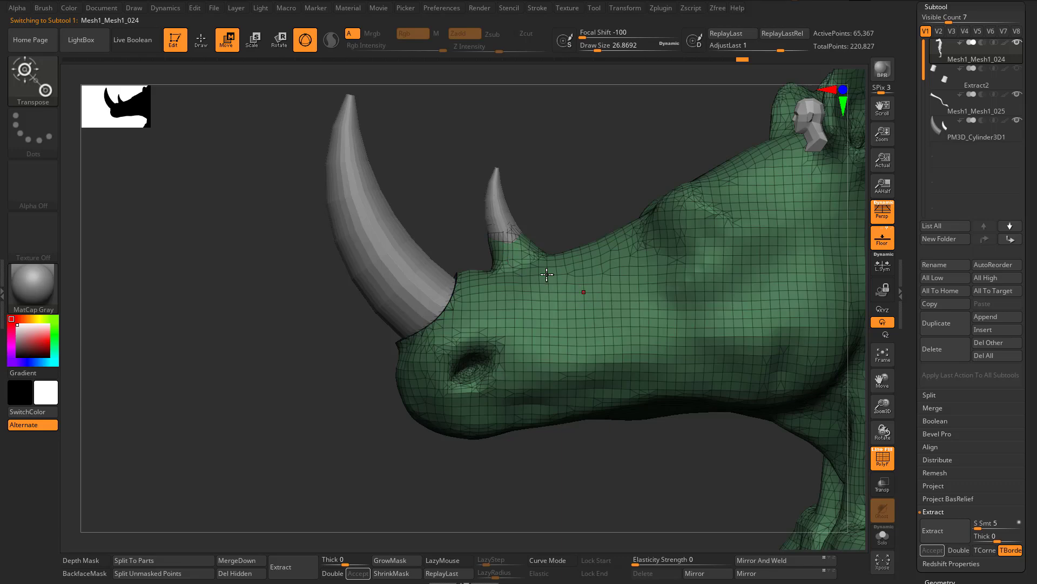
{"action": "mouse_move", "coordinate": [566, 168]}
{"action": "left_mouse_down"}
{"action": "mouse_move", "coordinate": [600, 186]}
{"action": "mouse_move", "coordinate": [556, 185]}
{"action": "mouse_move", "coordinate": [545, 218]}
{"action": "mouse_move", "coordinate": [600, 294]}
{"action": "mouse_move", "coordinate": [584, 257]}
{"action": "mouse_move", "coordinate": [614, 291]}
{"action": "mouse_move", "coordinate": [637, 243]}
{"action": "mouse_move", "coordinate": [635, 228]}
{"action": "mouse_move", "coordinate": [593, 201]}
{"action": "mouse_move", "coordinate": [611, 180]}
{"action": "left_mouse_up"}
{"action": "key", "text": "q"}
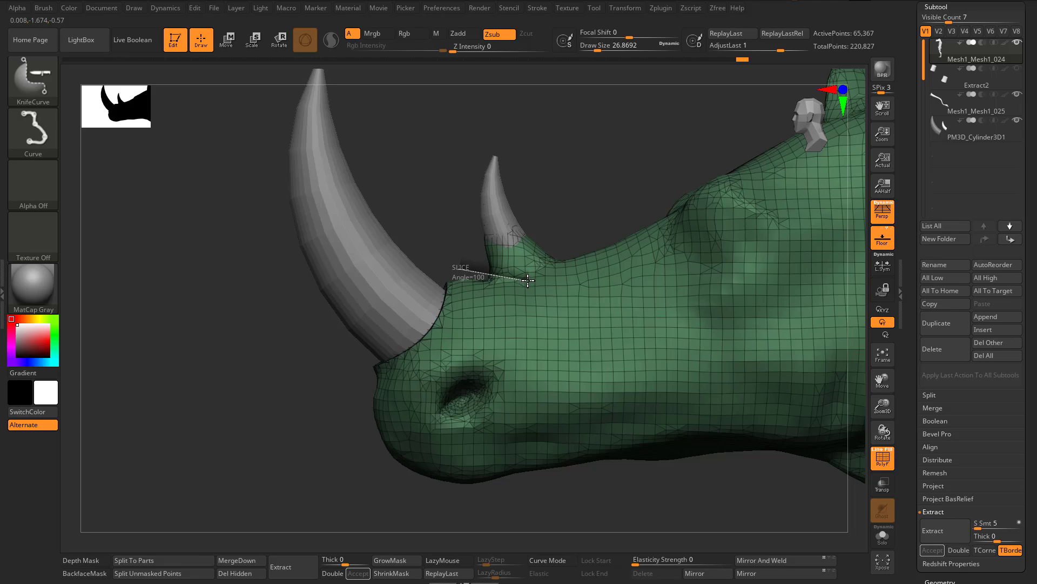
{"action": "mouse_move", "coordinate": [562, 260]}
{"action": "left_mouse_down", "text": "ctrl+shift"}
{"action": "mouse_move", "coordinate": [589, 233]}
{"action": "mouse_move", "coordinate": [601, 173]}
{"action": "left_mouse_up", "text": "ctrl+shift"}
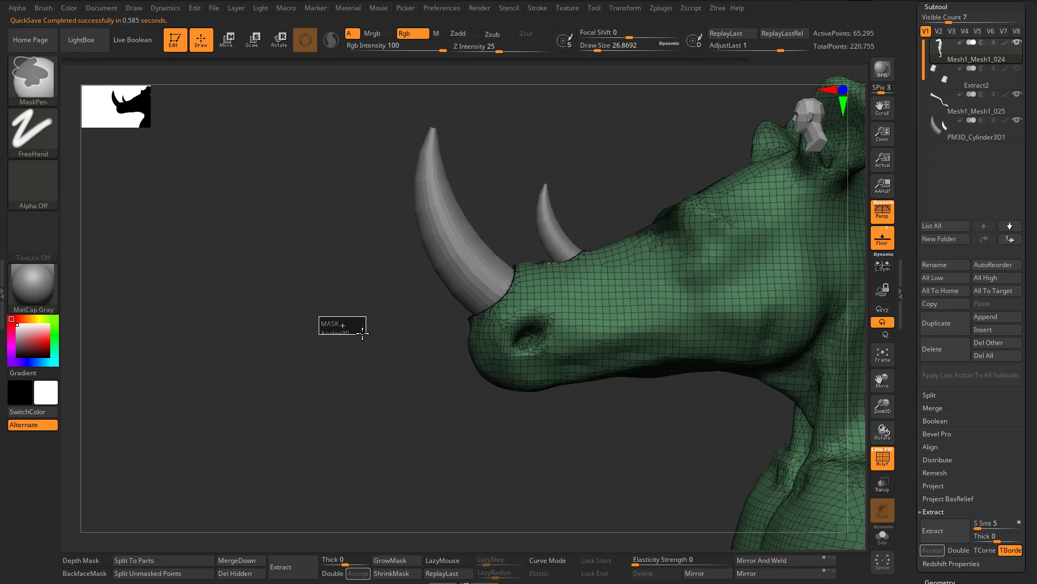
Step: Remesh the body SubTool after the horn cut
{"action": "mouse_move", "coordinate": [363, 363]}
{"action": "left_mouse_down"}
{"action": "mouse_move", "coordinate": [396, 377]}
{"action": "mouse_move", "coordinate": [396, 429]}
{"action": "mouse_move", "coordinate": [366, 423]}
{"action": "mouse_move", "coordinate": [375, 356]}
{"action": "mouse_move", "coordinate": [454, 356]}
{"action": "mouse_move", "coordinate": [577, 322]}
{"action": "mouse_move", "coordinate": [666, 324]}
{"action": "mouse_move", "coordinate": [690, 276]}
{"action": "mouse_move", "coordinate": [690, 352]}
{"action": "left_mouse_up"}
{"action": "left_click", "coordinate": [380, 364], "text": "ctrl"}
{"action": "key", "text": "shift"}
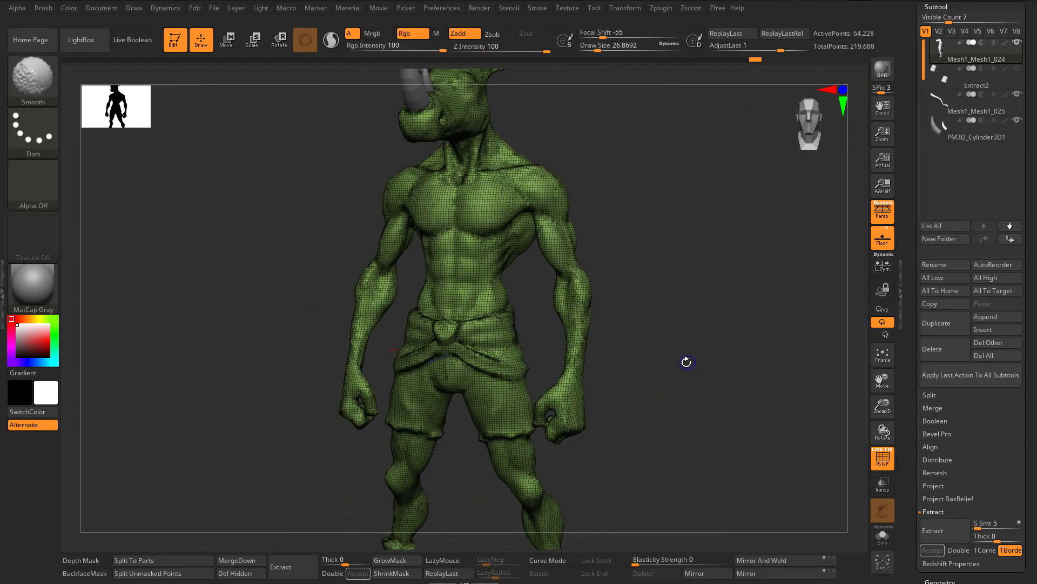
Step: Show the Extract2 wristband SubTool and turn off the polyframe display
{"action": "left_click", "coordinate": [1018, 70]}
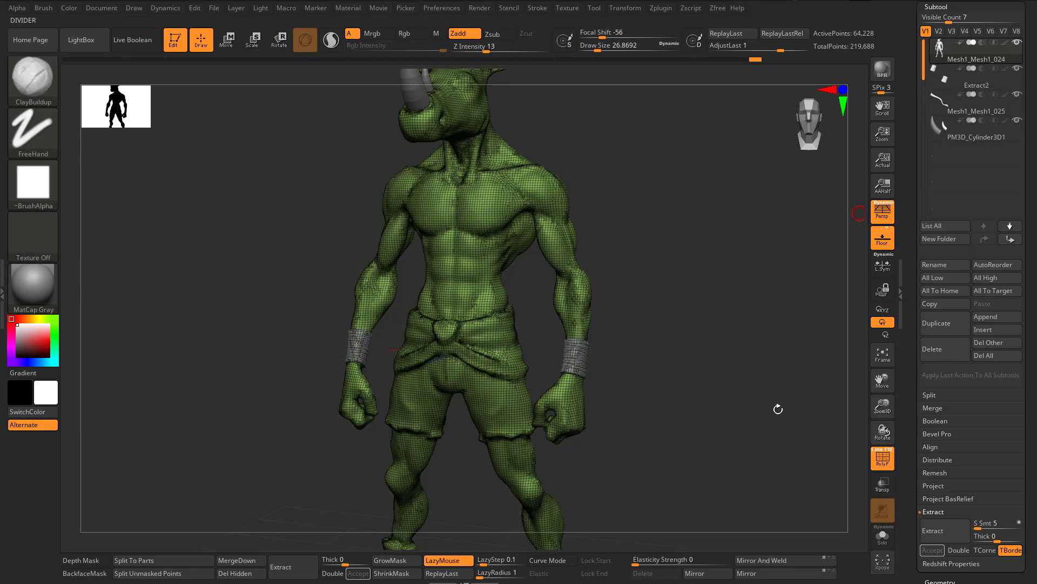
{"action": "left_click_drag", "start_coordinate": [779, 412], "coordinate": [753, 375]}
{"action": "key", "text": "shift+f"}
{"action": "right_click_drag", "start_coordinate": [738, 374], "coordinate": [697, 396], "text": "ctrl"}
{"action": "right_click_drag", "start_coordinate": [618, 241], "coordinate": [592, 379], "text": "ctrl"}
{"action": "right_click_drag", "start_coordinate": [560, 162], "coordinate": [613, 434], "text": "alt"}
{"action": "right_click_drag", "start_coordinate": [697, 350], "coordinate": [605, 367]}
{"action": "mouse_move", "coordinate": [567, 378]}
{"action": "right_mouse_down", "text": "ctrl"}
{"action": "mouse_move", "coordinate": [513, 473]}
{"action": "mouse_move", "coordinate": [486, 417]}
{"action": "right_mouse_up", "text": "ctrl"}
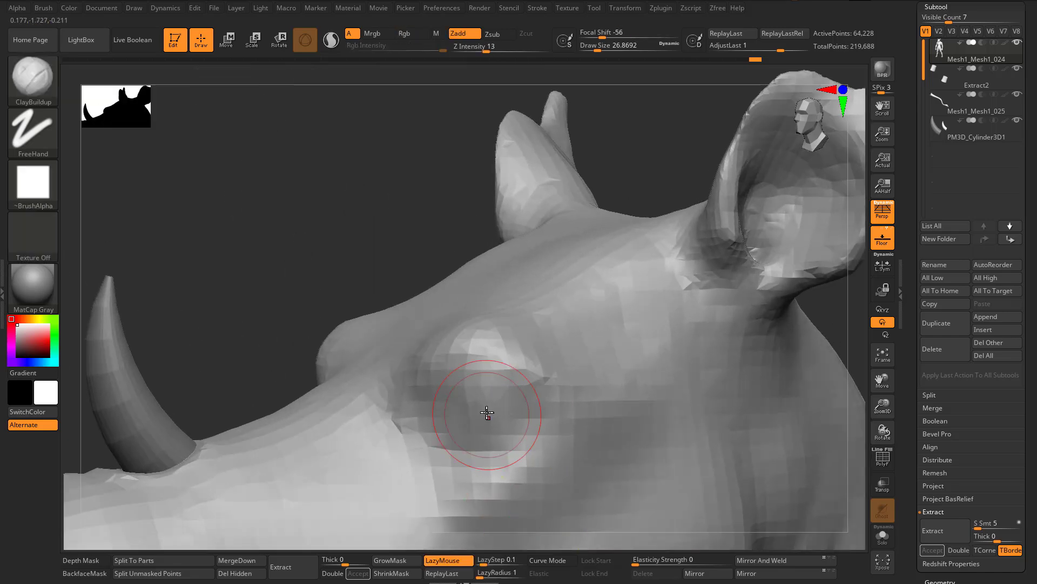
Step: Build up the form around the rhino's eye with the ClayBuildup brush
{"action": "mouse_move", "coordinate": [425, 389]}
{"action": "left_mouse_down"}
{"action": "mouse_move", "coordinate": [415, 394]}
{"action": "mouse_move", "coordinate": [480, 371]}
{"action": "mouse_move", "coordinate": [433, 375]}
{"action": "mouse_move", "coordinate": [540, 388]}
{"action": "mouse_move", "coordinate": [521, 392]}
{"action": "mouse_move", "coordinate": [562, 384]}
{"action": "mouse_move", "coordinate": [448, 375]}
{"action": "mouse_move", "coordinate": [461, 475]}
{"action": "mouse_move", "coordinate": [482, 475]}
{"action": "mouse_move", "coordinate": [486, 489]}
{"action": "mouse_move", "coordinate": [465, 465]}
{"action": "left_mouse_up"}
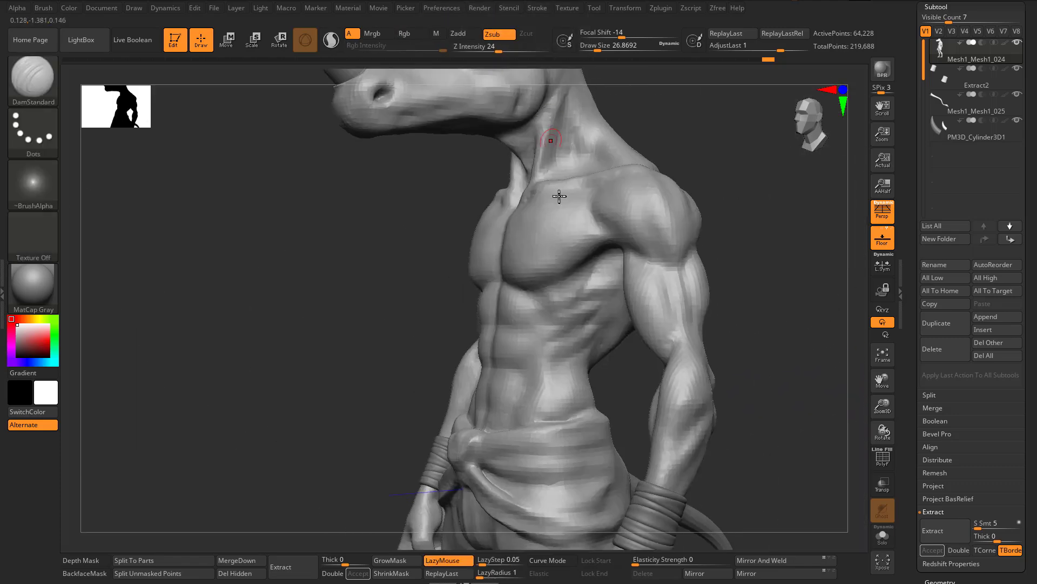
Step: Examine the rhino's torso, full figure and head with the new horns from several angles
{"action": "right_click_drag", "start_coordinate": [559, 196], "coordinate": [581, 250]}
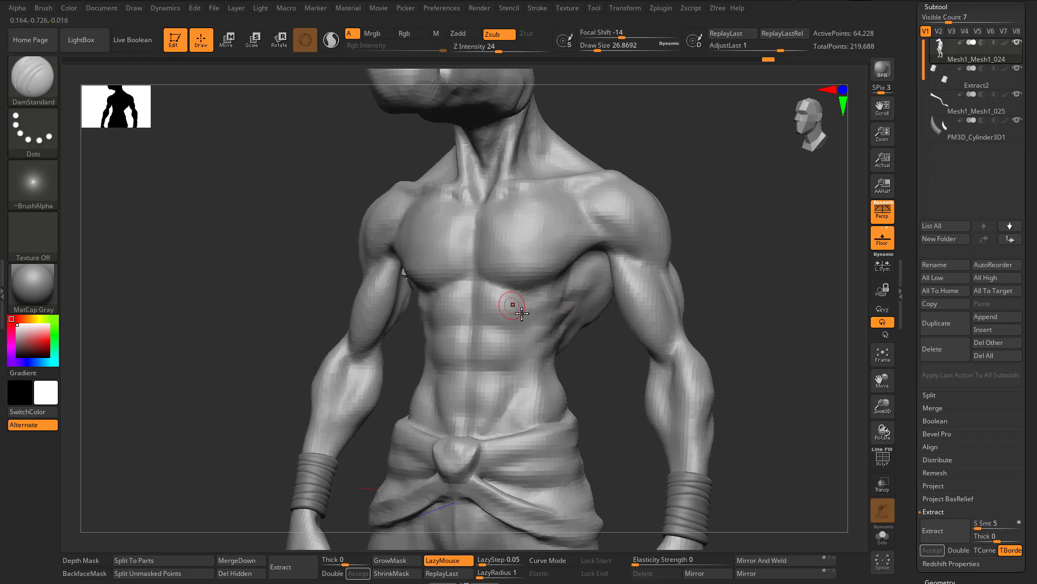
{"action": "key", "text": "f"}
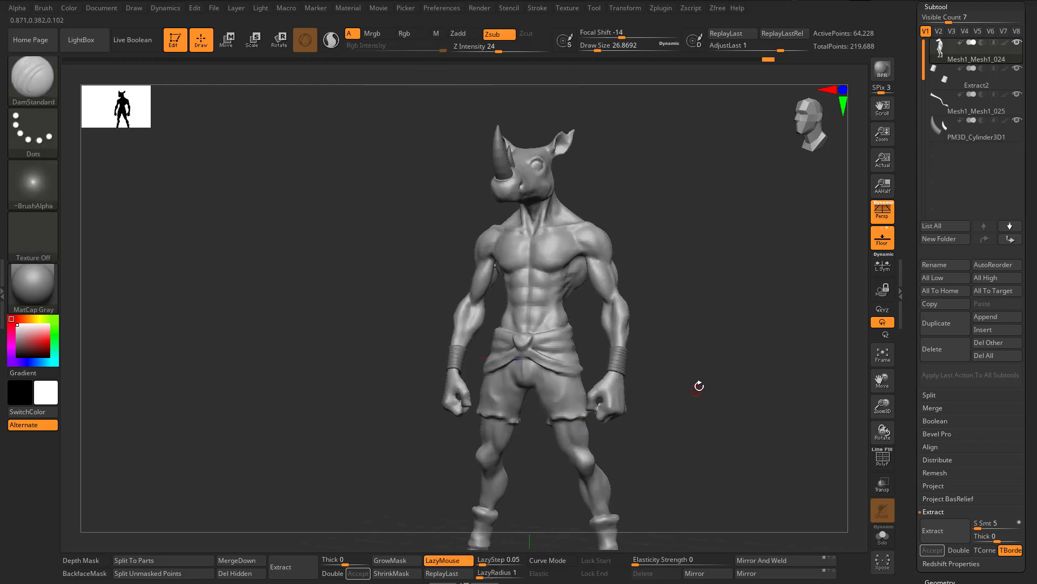
{"action": "mouse_move", "coordinate": [699, 385]}
{"action": "right_mouse_down"}
{"action": "mouse_move", "coordinate": [667, 342]}
{"action": "mouse_move", "coordinate": [646, 364]}
{"action": "mouse_move", "coordinate": [689, 345]}
{"action": "mouse_move", "coordinate": [682, 335]}
{"action": "mouse_move", "coordinate": [756, 344]}
{"action": "mouse_move", "coordinate": [695, 341]}
{"action": "mouse_move", "coordinate": [684, 355]}
{"action": "right_mouse_up"}
{"action": "key", "text": "ctrl"}
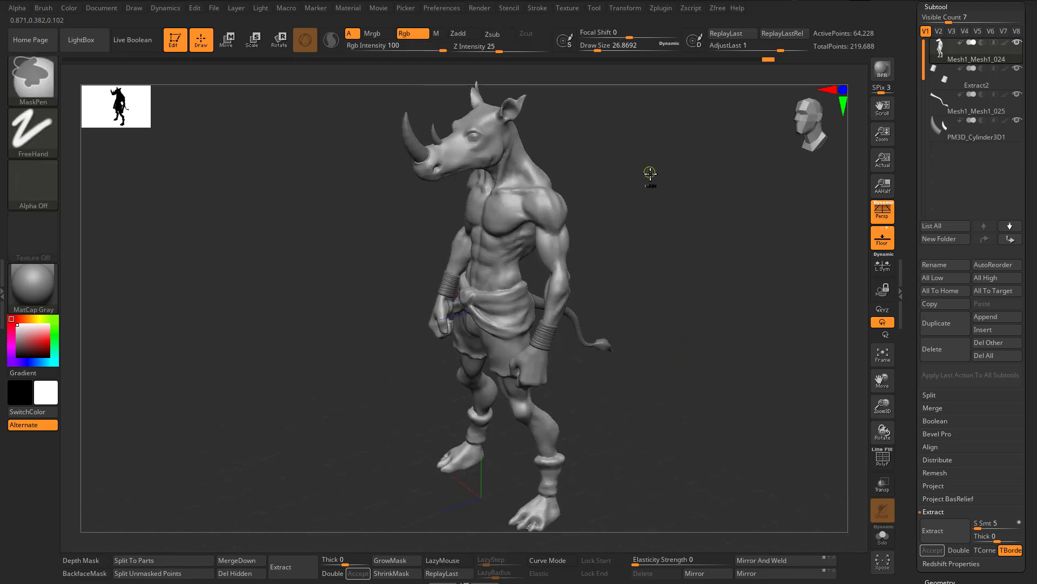
{"action": "mouse_move", "coordinate": [674, 188]}
{"action": "right_mouse_down"}
{"action": "mouse_move", "coordinate": [709, 181]}
{"action": "mouse_move", "coordinate": [662, 194]}
{"action": "mouse_move", "coordinate": [663, 178]}
{"action": "mouse_move", "coordinate": [593, 209]}
{"action": "mouse_move", "coordinate": [558, 153]}
{"action": "mouse_move", "coordinate": [612, 286]}
{"action": "mouse_move", "coordinate": [582, 247]}
{"action": "mouse_move", "coordinate": [415, 301]}
{"action": "right_mouse_up"}
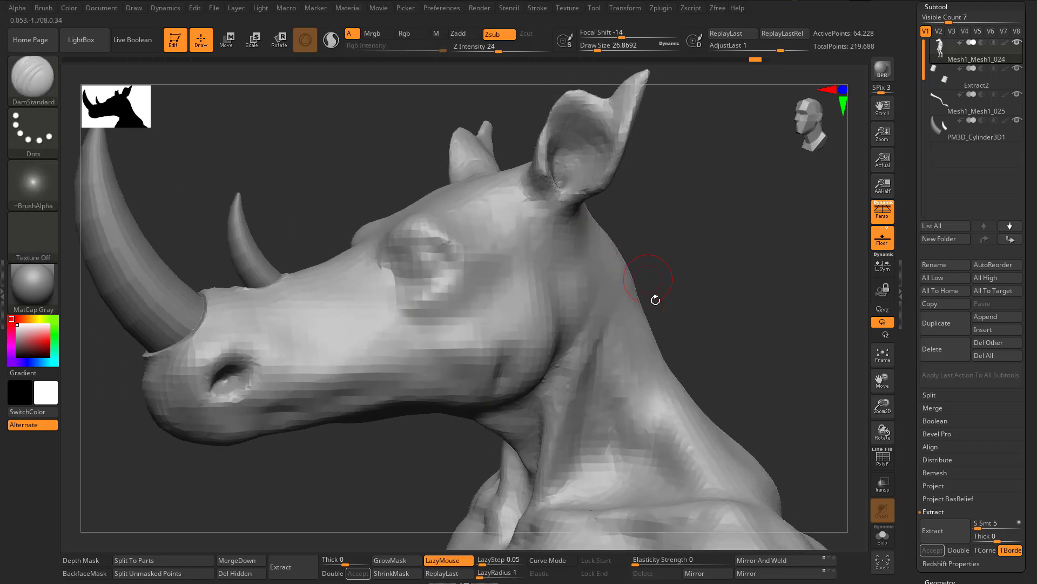
{"action": "right_click_drag", "start_coordinate": [516, 408], "coordinate": [630, 211], "text": "ctrl"}
{"action": "right_click_drag", "start_coordinate": [660, 336], "coordinate": [668, 222]}
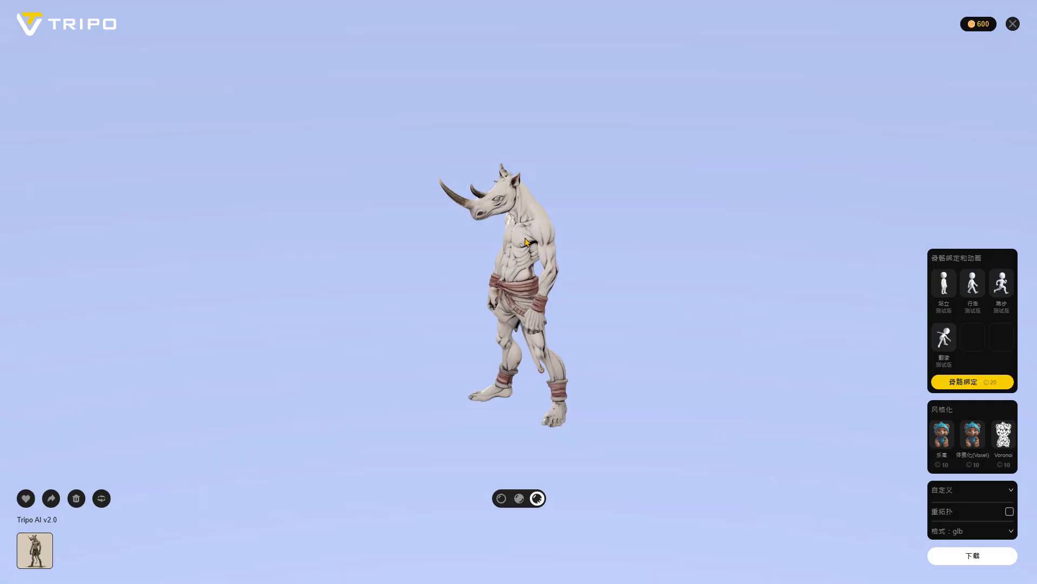
Step: Switch to Tripo and examine the original AI-generated rhino model, with textures and as an untextured mesh, from several angles
{"action": "left_click_drag", "start_coordinate": [526, 239], "coordinate": [513, 291]}
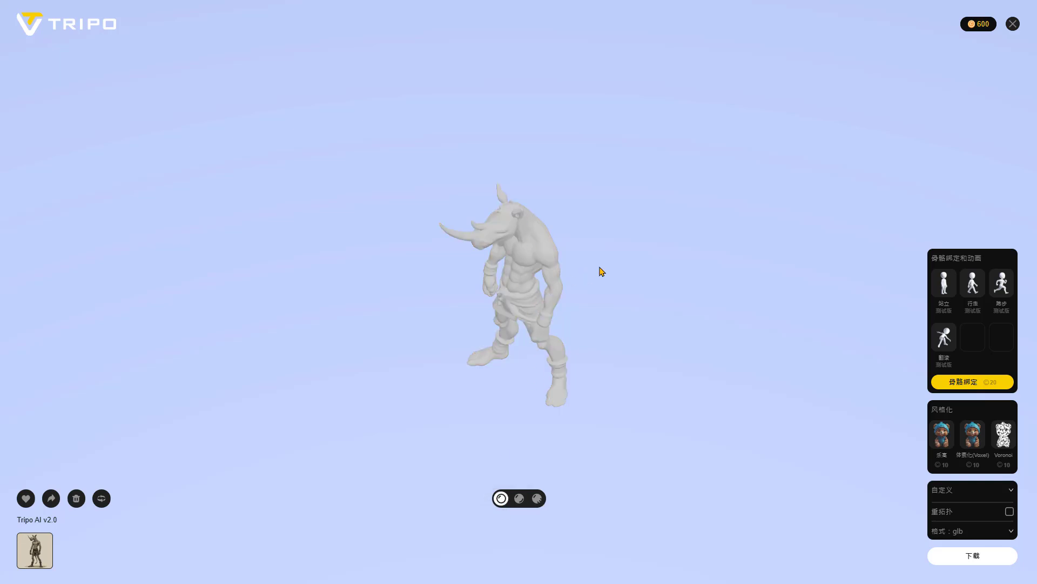
{"action": "left_click_drag", "start_coordinate": [607, 214], "coordinate": [587, 204]}
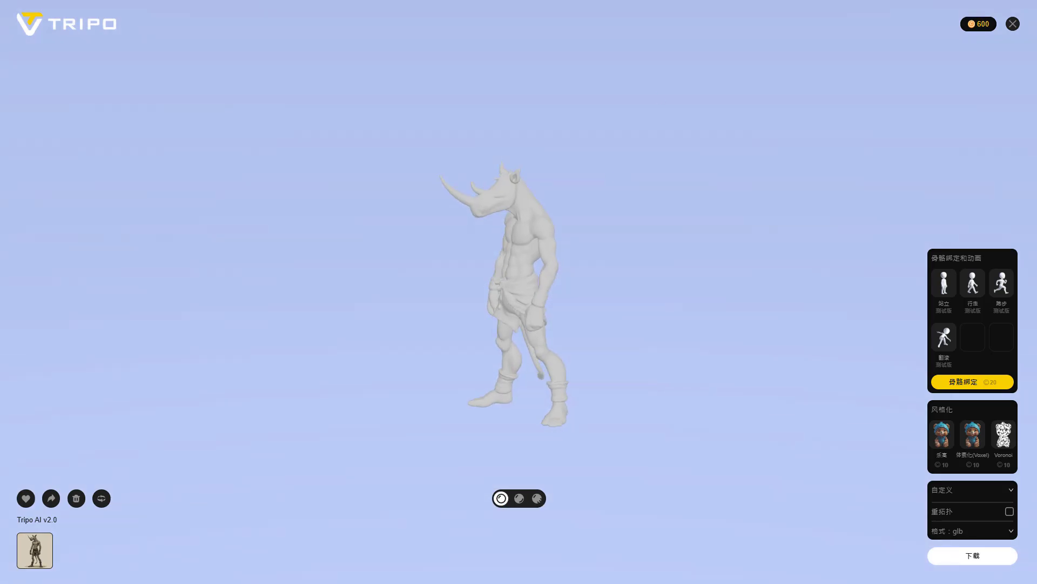
{"action": "scroll", "coordinate": [537, 222], "scroll_direction": "up", "scroll_amount": 5}
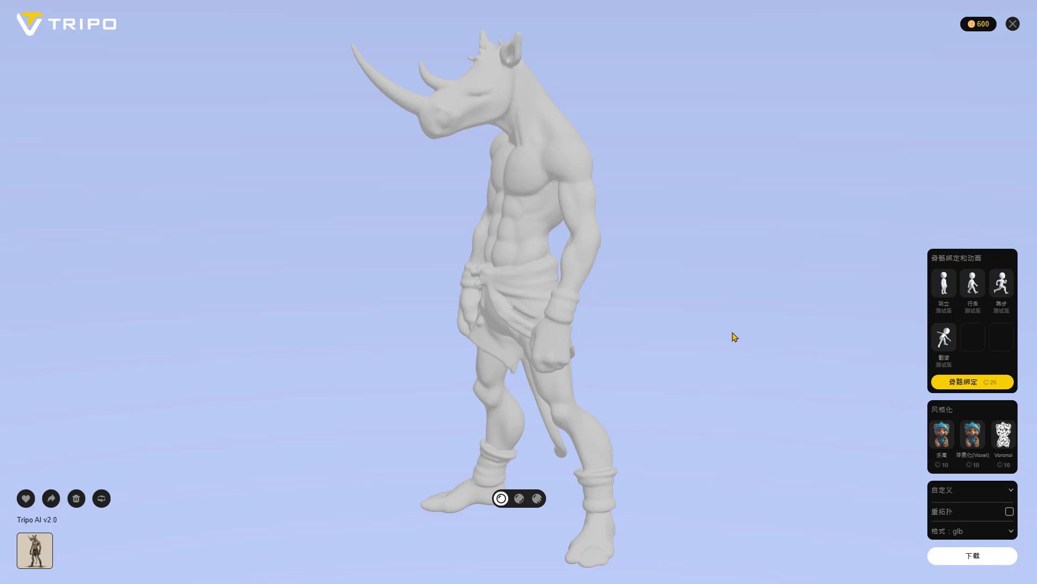
{"action": "left_click_drag", "start_coordinate": [734, 337], "coordinate": [758, 362]}
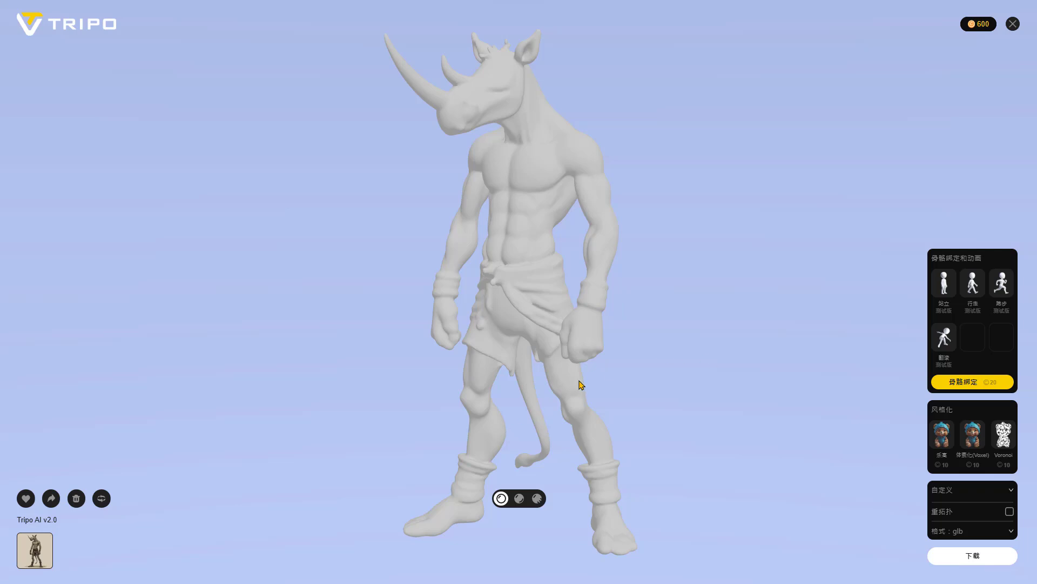
{"action": "mouse_move", "coordinate": [724, 429]}
{"action": "left_mouse_down"}
{"action": "mouse_move", "coordinate": [692, 438]}
{"action": "mouse_move", "coordinate": [714, 430]}
{"action": "left_mouse_up"}
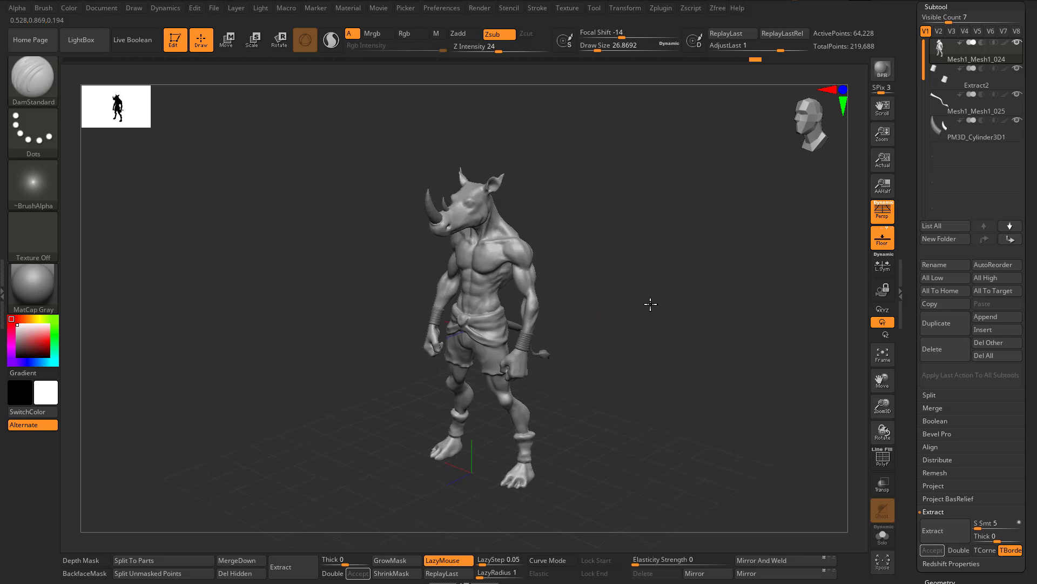
Step: Return to ZBrush and examine the cleaned-up rhino's full figure, torso, waist cloth, shorts and fists from several angles
{"action": "left_click_drag", "start_coordinate": [679, 316], "coordinate": [612, 317]}
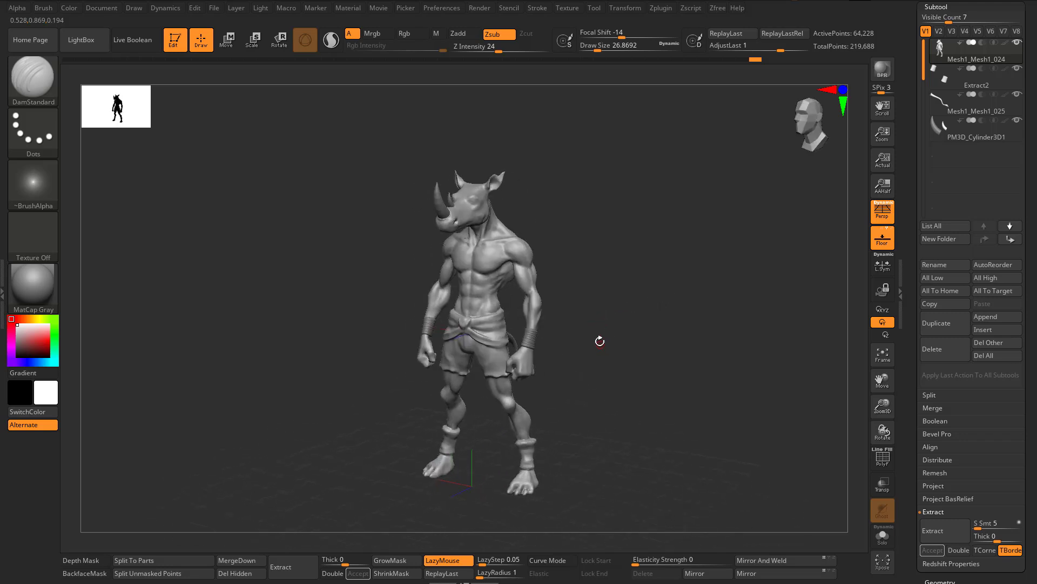
{"action": "mouse_move", "coordinate": [611, 289]}
{"action": "right_mouse_down", "text": "alt"}
{"action": "mouse_move", "coordinate": [614, 248]}
{"action": "mouse_move", "coordinate": [596, 278]}
{"action": "mouse_move", "coordinate": [630, 391]}
{"action": "mouse_move", "coordinate": [746, 427]}
{"action": "mouse_move", "coordinate": [738, 269]}
{"action": "mouse_move", "coordinate": [726, 265]}
{"action": "right_mouse_up", "text": "alt"}
{"action": "right_click_drag", "start_coordinate": [713, 398], "coordinate": [625, 242]}
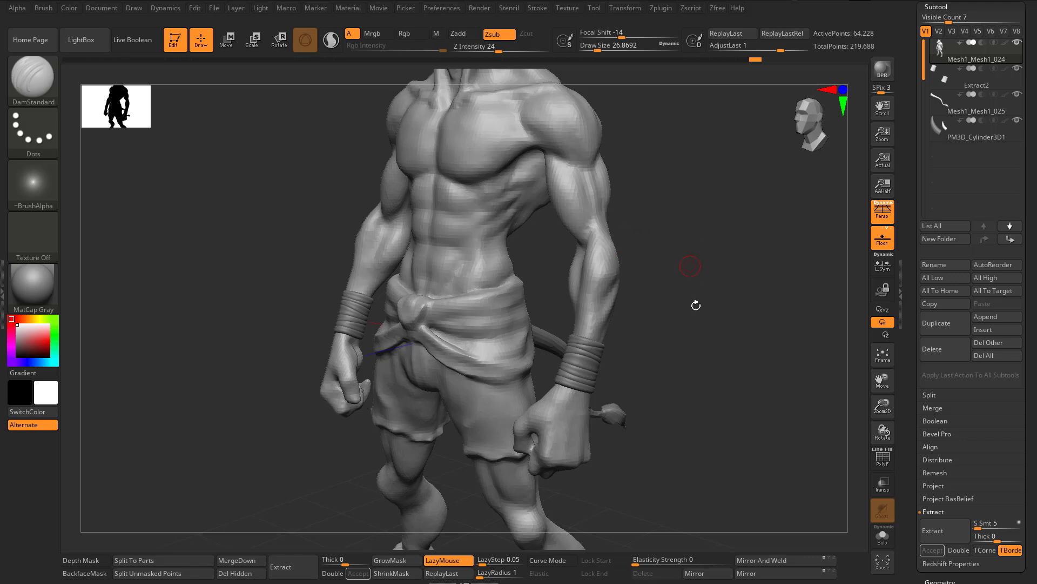
{"action": "right_click_drag", "start_coordinate": [696, 305], "coordinate": [694, 302], "text": "ctrl"}
{"action": "right_click_drag", "start_coordinate": [653, 329], "coordinate": [570, 309]}
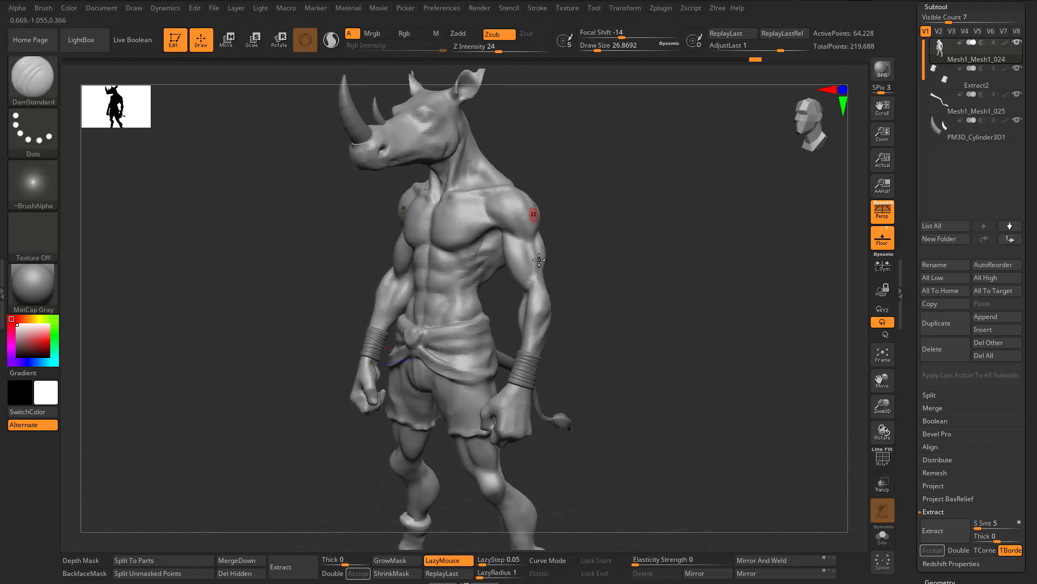
{"action": "right_click_drag", "start_coordinate": [660, 369], "coordinate": [549, 250]}
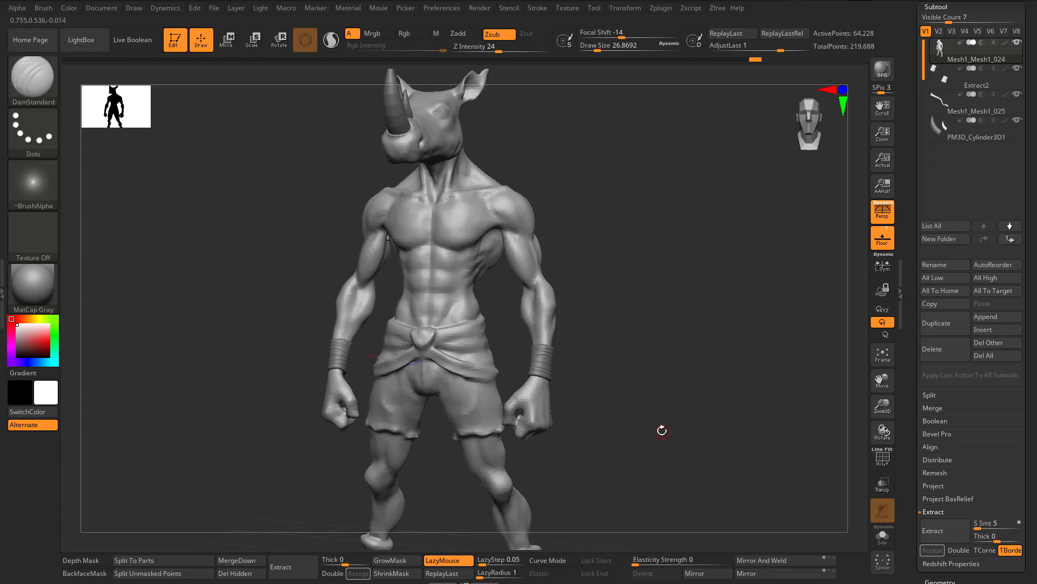
{"action": "mouse_move", "coordinate": [662, 431]}
{"action": "right_mouse_down"}
{"action": "mouse_move", "coordinate": [609, 386]}
{"action": "mouse_move", "coordinate": [627, 385]}
{"action": "mouse_move", "coordinate": [609, 361]}
{"action": "mouse_move", "coordinate": [613, 440]}
{"action": "mouse_move", "coordinate": [688, 170]}
{"action": "mouse_move", "coordinate": [697, 276]}
{"action": "mouse_move", "coordinate": [646, 294]}
{"action": "right_mouse_up"}
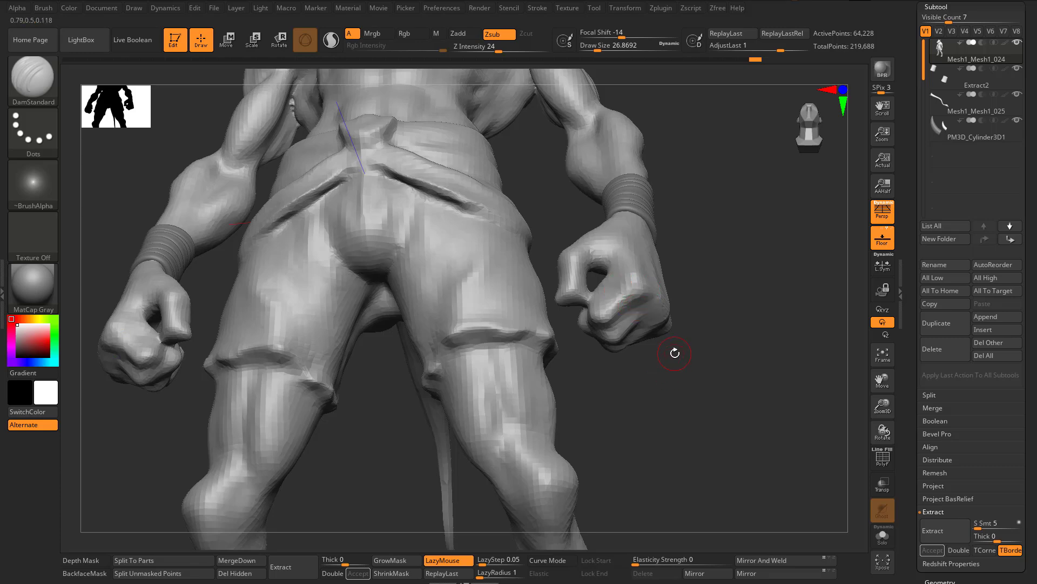
{"action": "right_click_drag", "start_coordinate": [675, 352], "coordinate": [630, 418]}
{"action": "mouse_move", "coordinate": [686, 411]}
{"action": "left_mouse_down"}
{"action": "mouse_move", "coordinate": [748, 371]}
{"action": "mouse_move", "coordinate": [688, 387]}
{"action": "mouse_move", "coordinate": [722, 398]}
{"action": "mouse_move", "coordinate": [608, 410]}
{"action": "left_mouse_up"}
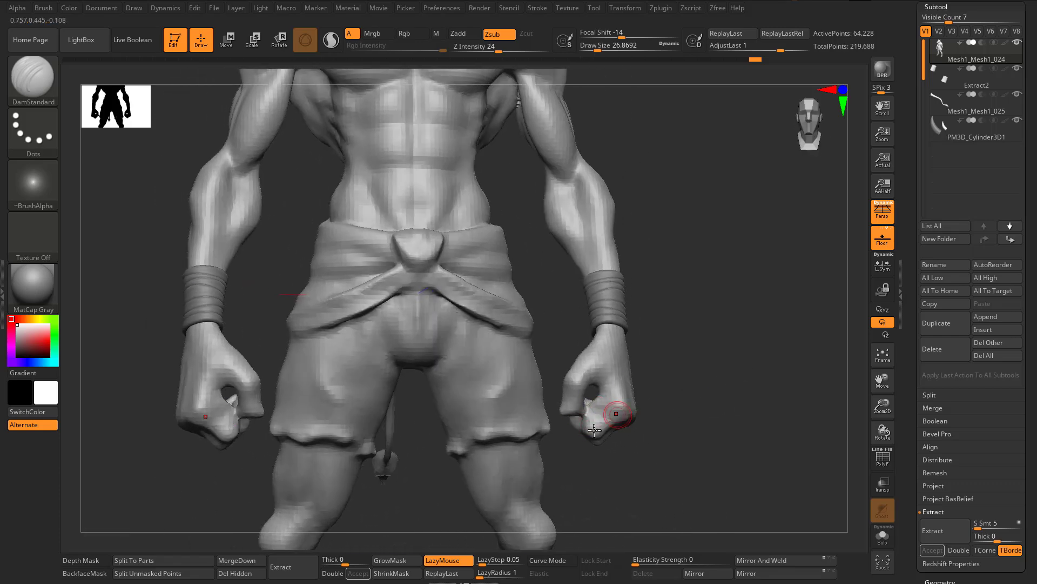
{"action": "mouse_move", "coordinate": [701, 363]}
{"action": "left_mouse_down"}
{"action": "mouse_move", "coordinate": [690, 398]}
{"action": "mouse_move", "coordinate": [676, 384]}
{"action": "mouse_move", "coordinate": [706, 404]}
{"action": "left_mouse_up"}
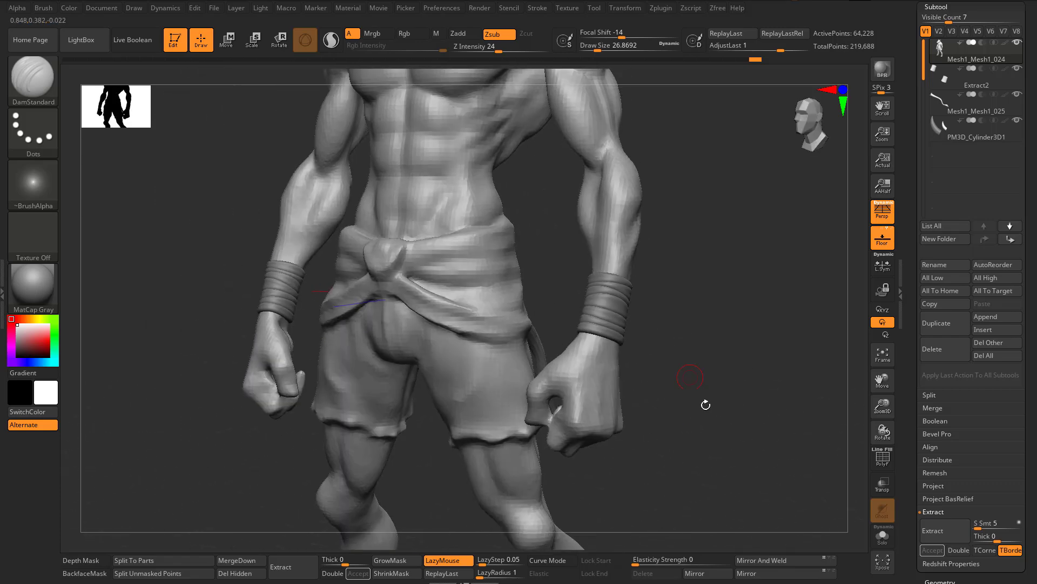